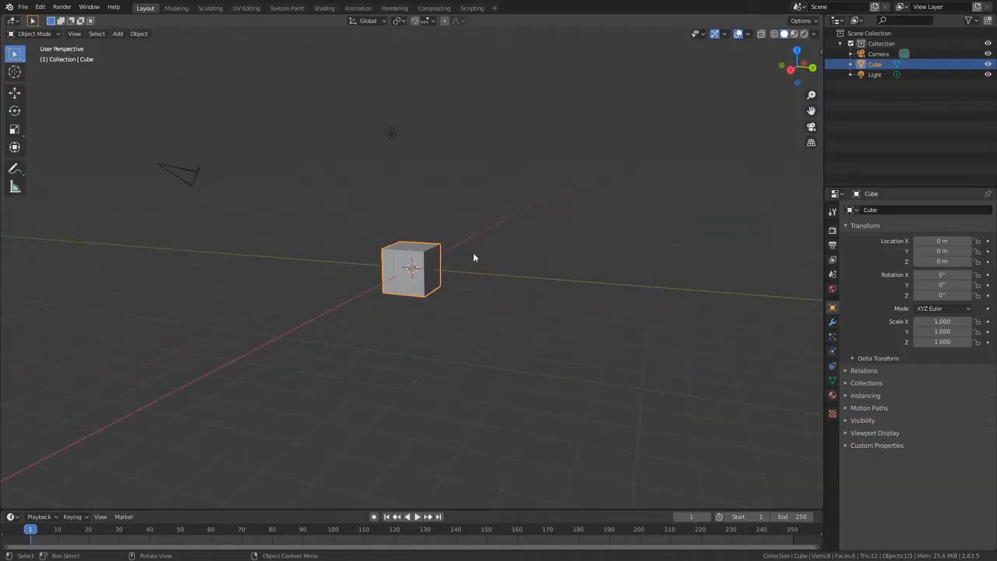
Select both existing tree objects and delete them from the scene
middle_drag(474, 254, 390, 328)
middle_drag(304, 292, 607, 262)
key(Delete)
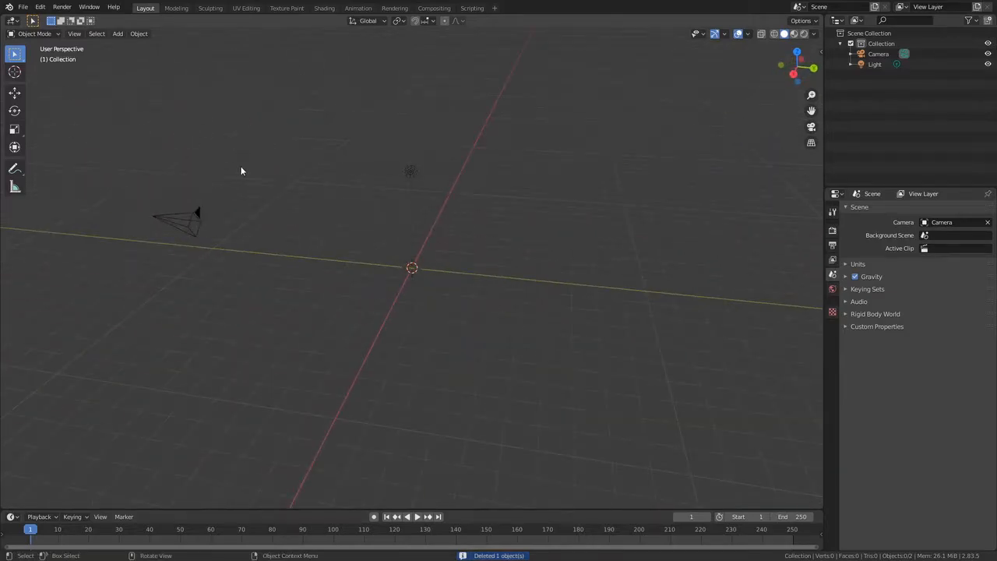
Open the Preferences window
click(40, 7)
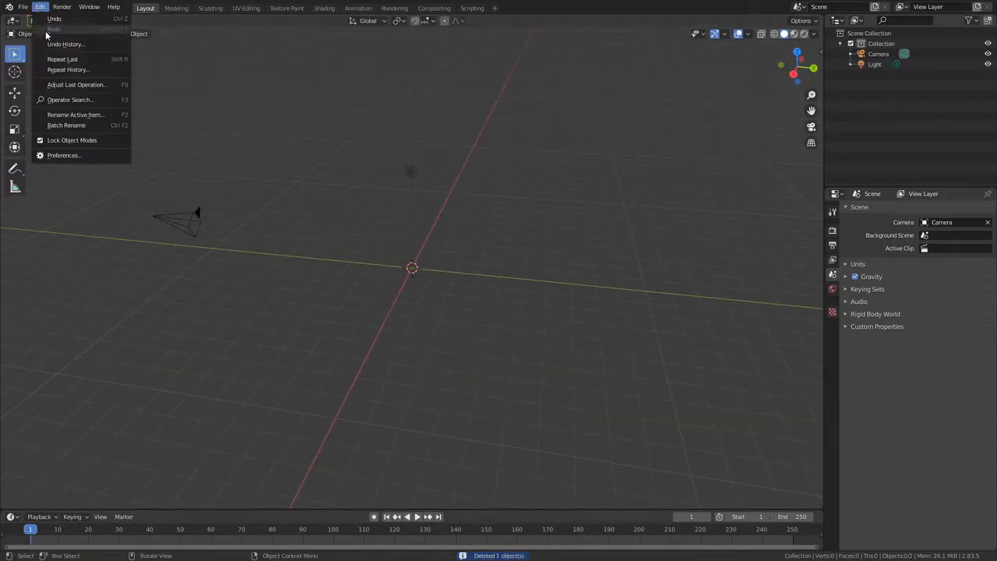
click(53, 155)
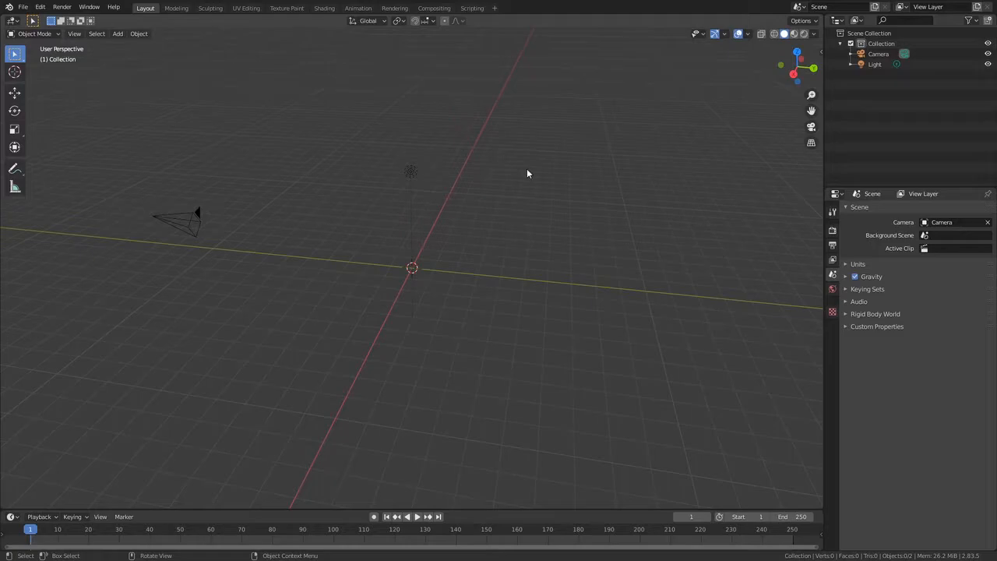
Add a Sapling tree at the 3D cursor
middle_drag(499, 182, 421, 267)
key(shift+a)
mouse_move(393, 252)
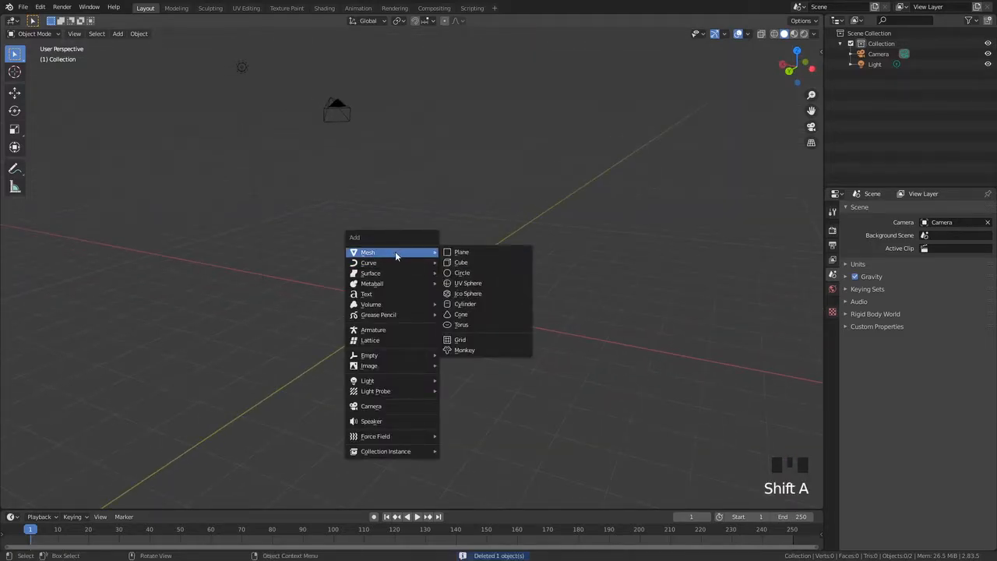
click(493, 319)
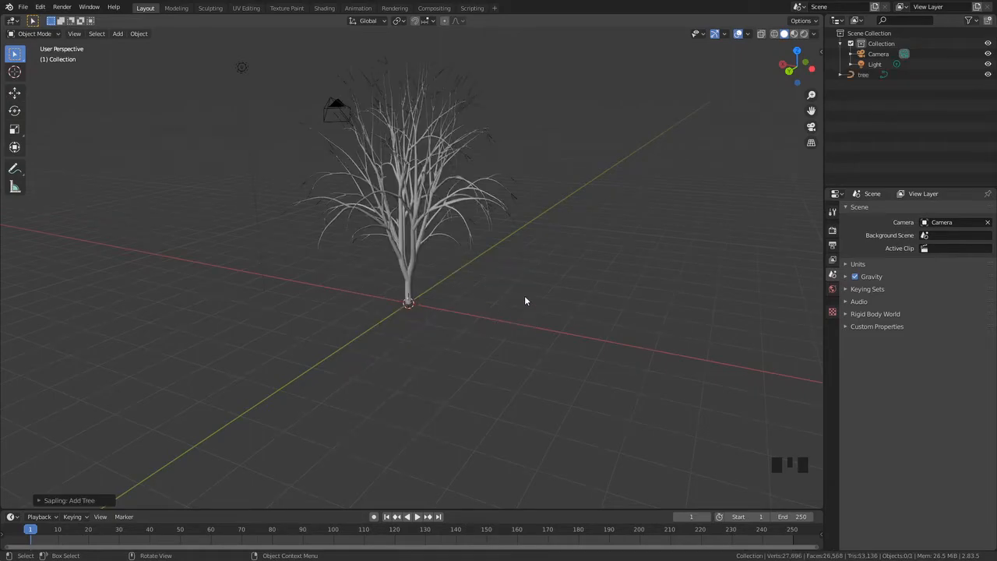
Delete the tree and add a fresh Sapling tree in its place
click(120, 35)
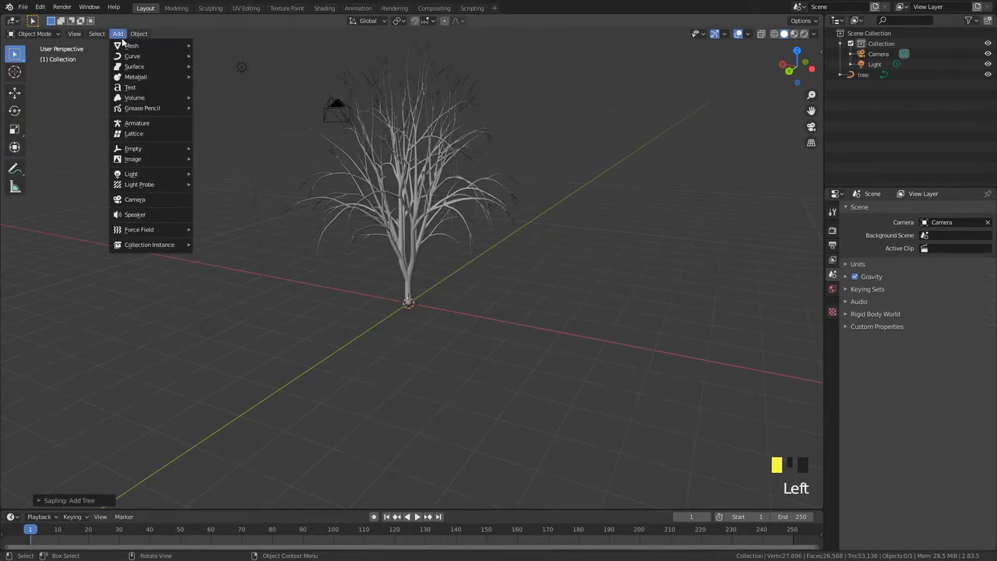
mouse_move(138, 63)
middle_drag(330, 173, 342, 268)
scroll(399, 287, down, 2)
scroll(342, 269, up, 3)
middle_drag(454, 260, 492, 171)
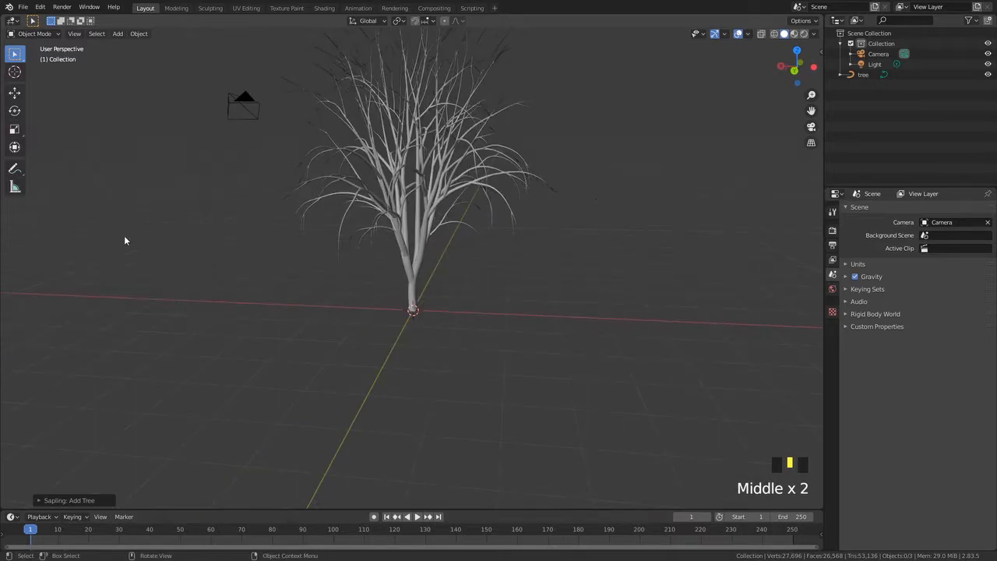
scroll(481, 289, down, 2)
click(425, 239)
key(Delete)
key(shift+a)
click(593, 276)
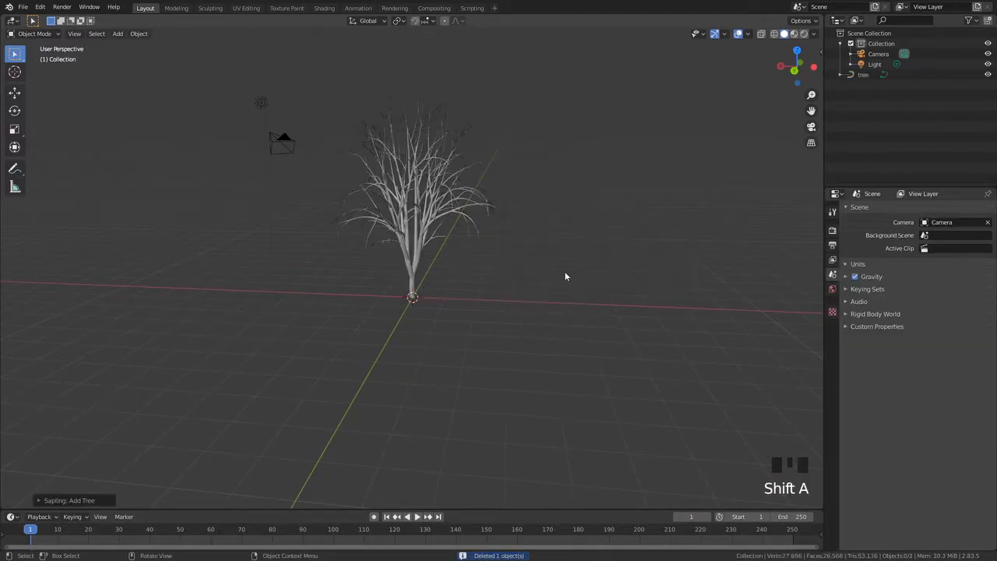
Expand the Sapling: Add Tree operator panel
scroll(430, 284, up, 2)
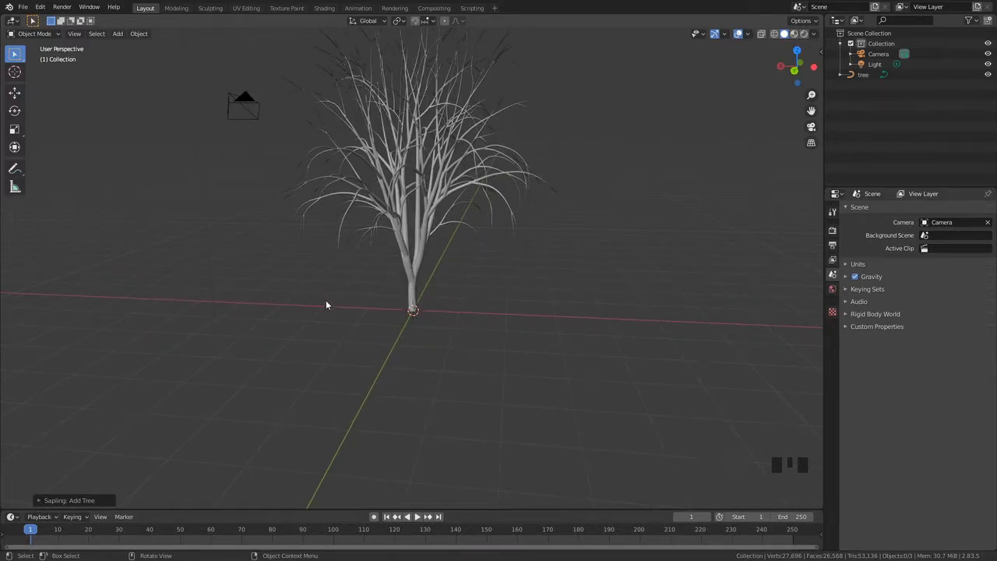
scroll(326, 305, down, 2)
scroll(268, 227, up, 2)
click(39, 500)
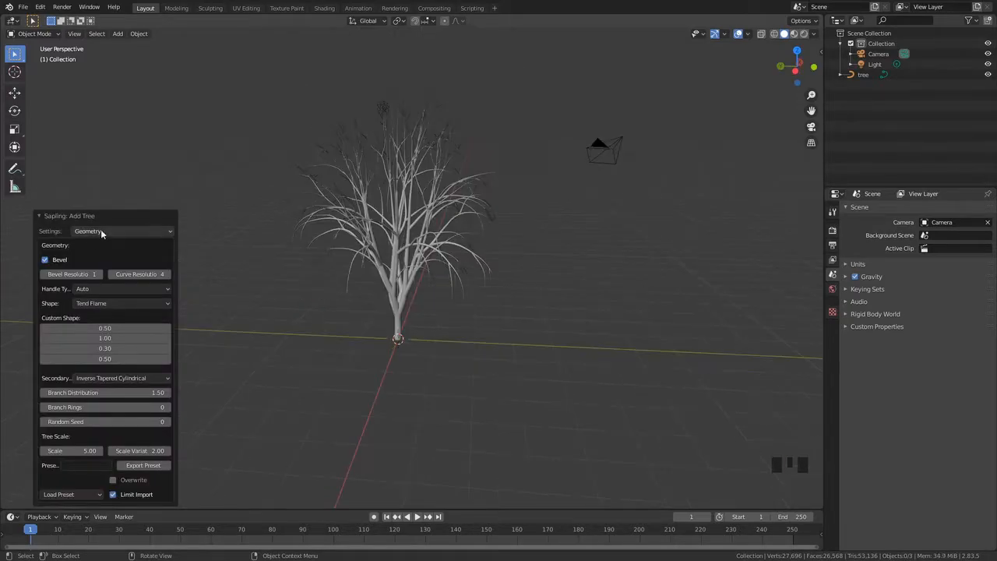
click(101, 229)
click(100, 229)
click(45, 216)
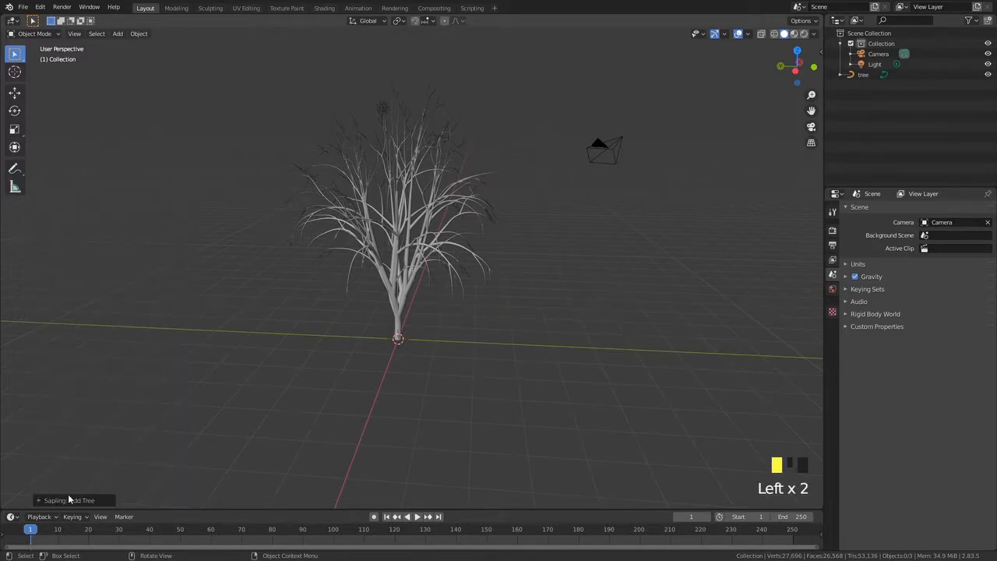
click(48, 500)
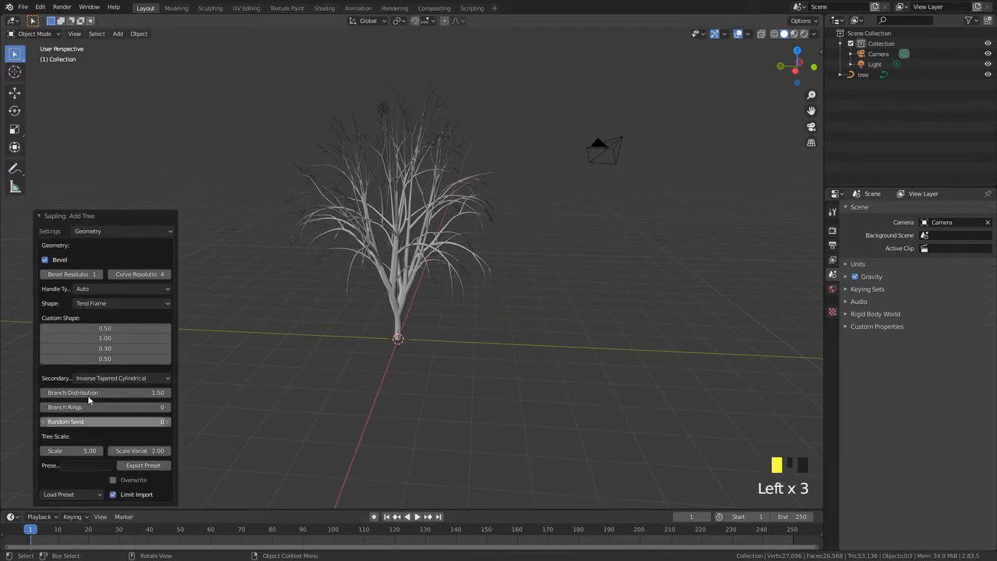
Browse the Sapling panel's settings categories and return to Geometry
click(87, 229)
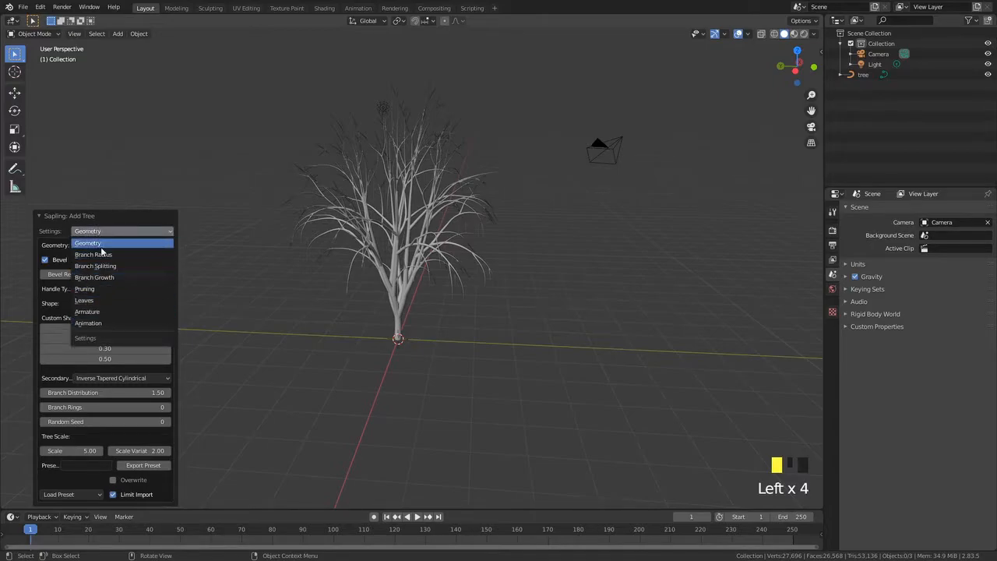
click(100, 253)
click(104, 307)
click(100, 342)
click(100, 123)
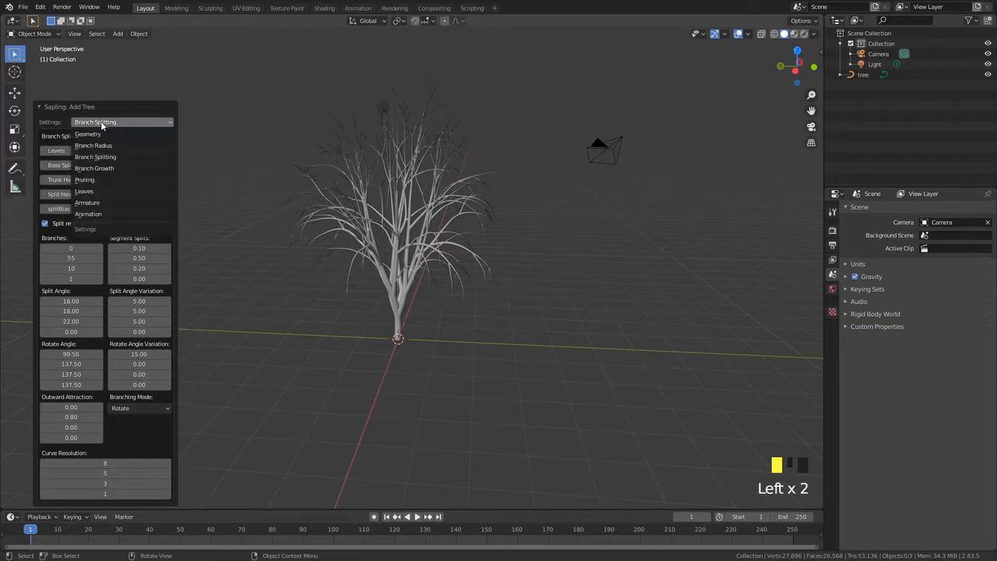
click(91, 136)
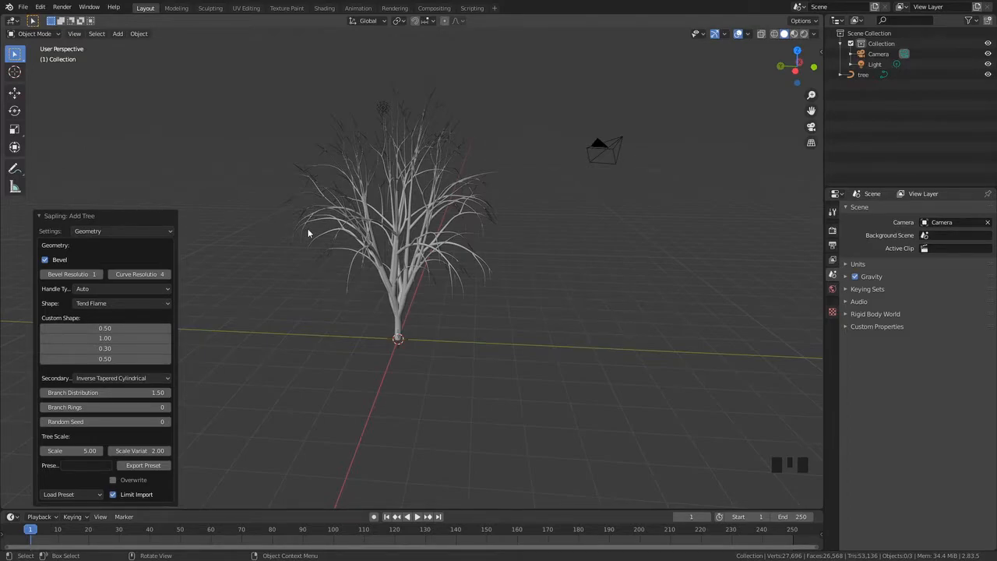
Toggle the tree's Bevel option off and back on
scroll(300, 227, up, 2)
shift+middle_drag(35, 258, 454, 263)
click(44, 260)
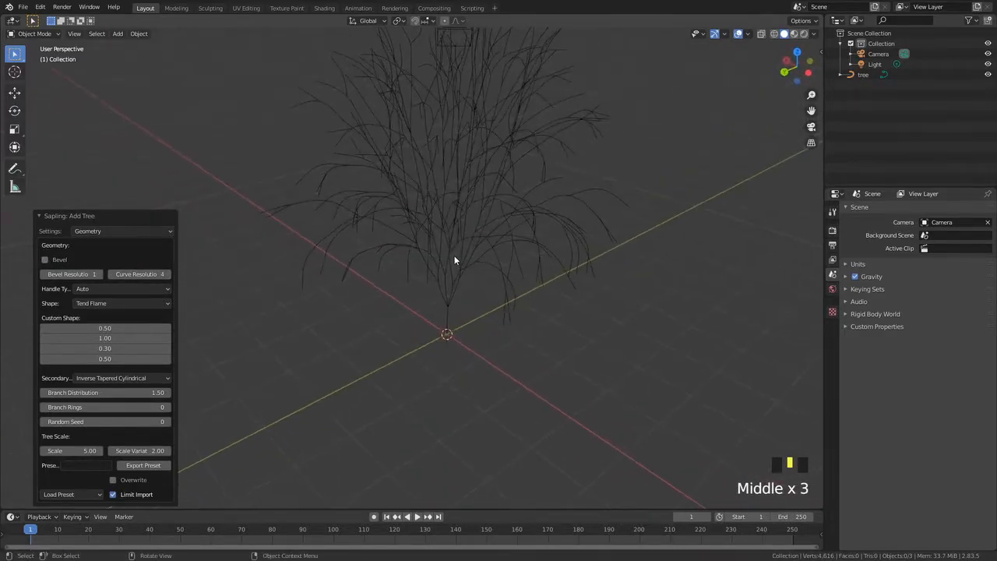
click(44, 260)
Examine the beveled trunk and branches of the tree up close
middle_drag(458, 331, 140, 298)
scroll(514, 340, up, 3)
scroll(382, 366, up, 3)
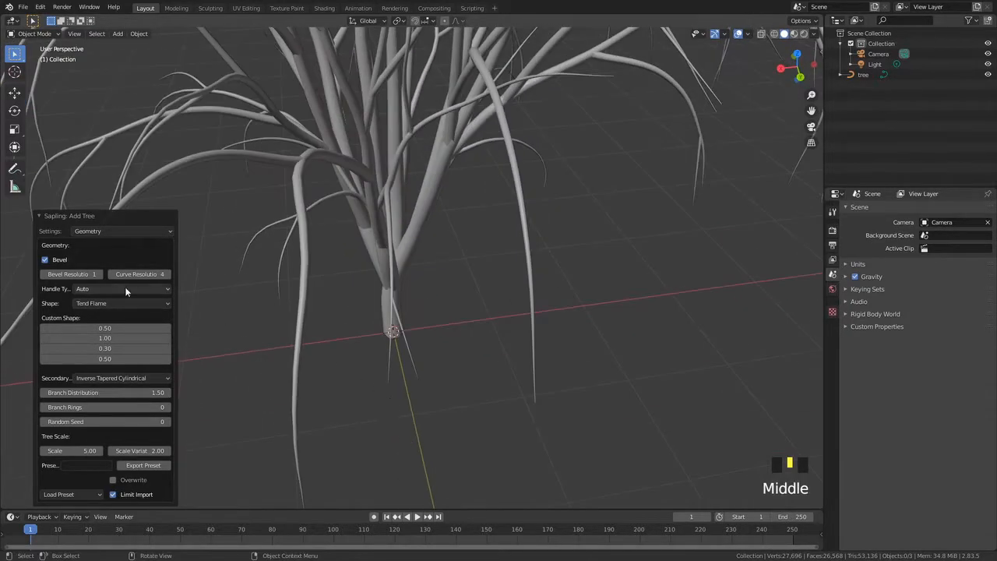
middle_drag(69, 274, 401, 402)
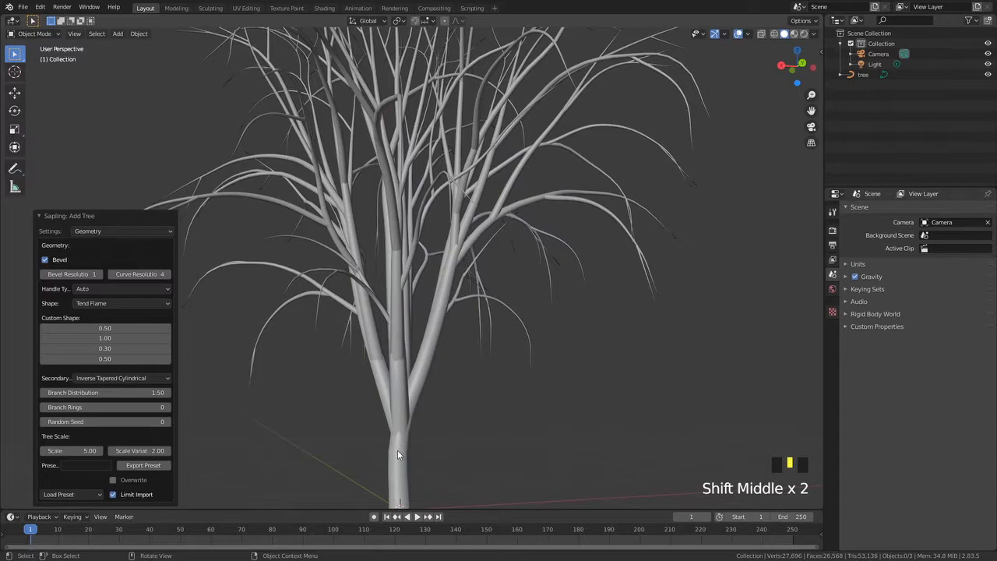
shift+middle_drag(455, 228, 446, 290)
shift+middle_drag(471, 198, 457, 304)
scroll(498, 104, up, 3)
scroll(495, 184, up, 4)
scroll(472, 267, down, 10)
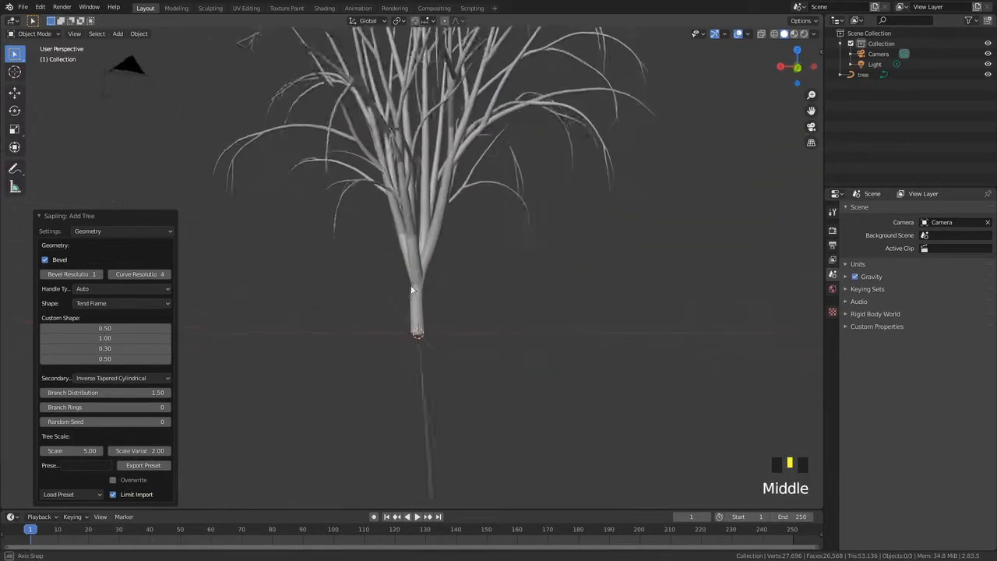
scroll(457, 305, up, 4)
Switch Bevel off again and re-enable it while viewing the tree from another angle
click(45, 262)
scroll(417, 300, down, 7)
middle_drag(399, 276, 519, 282)
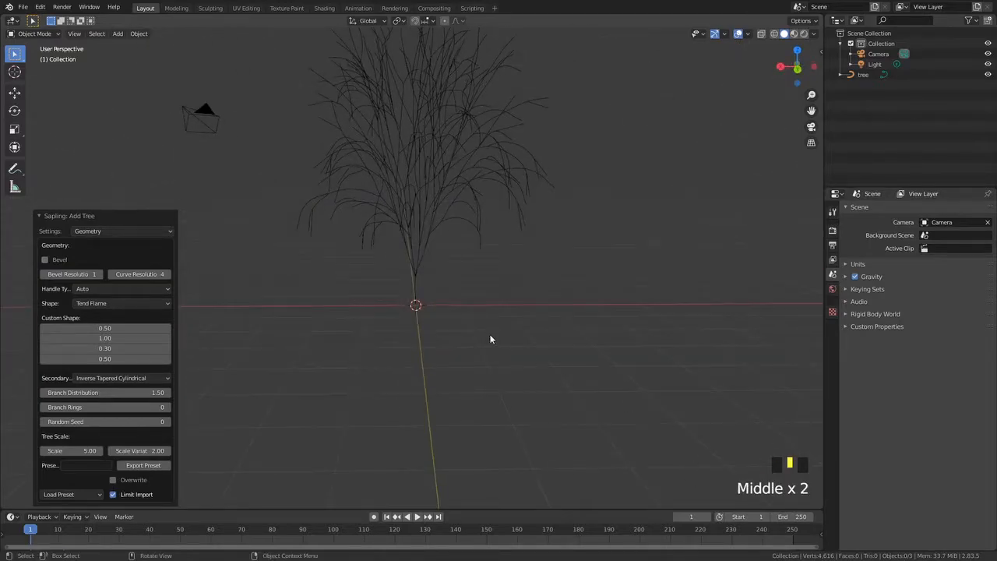
scroll(402, 242, up, 3)
middle_drag(403, 242, 485, 264)
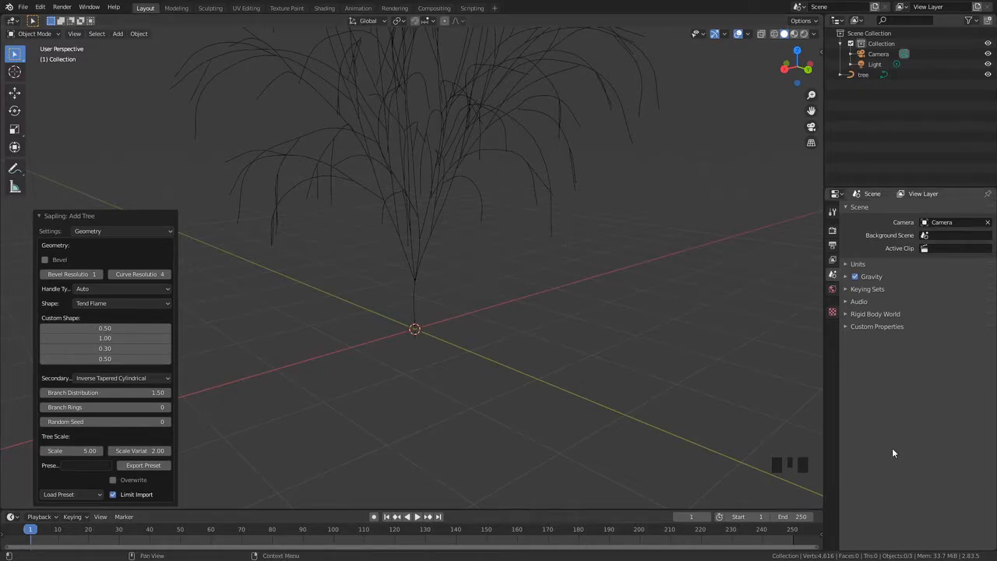
click(45, 259)
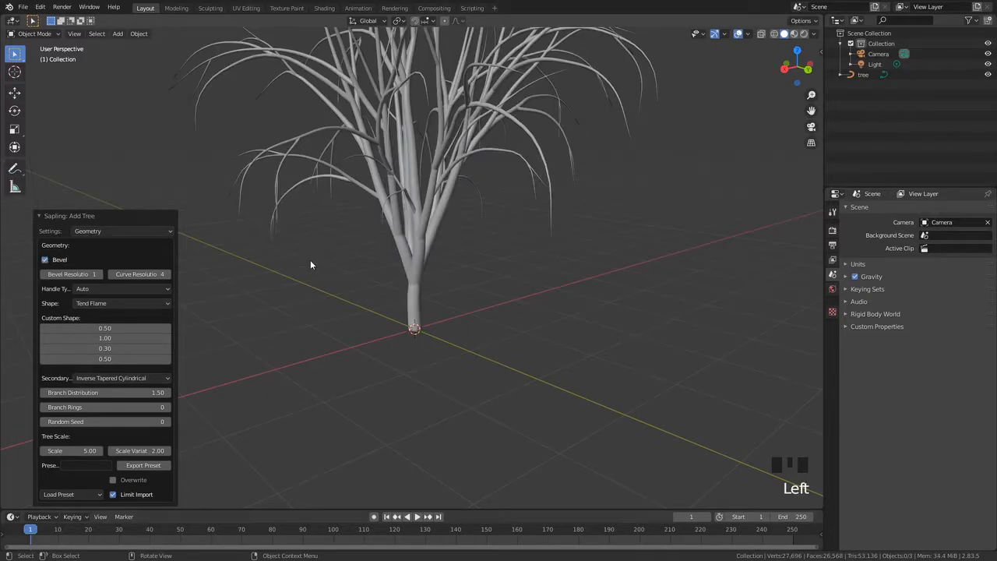
Raise the Bevel Resolution to 5
middle_drag(311, 264, 535, 285)
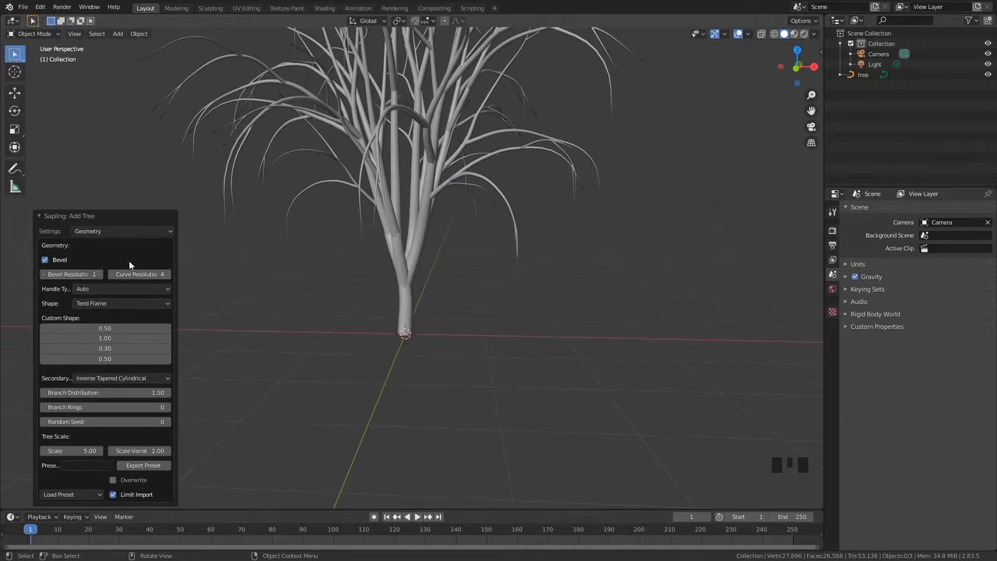
scroll(363, 288, up, 3)
middle_drag(363, 288, 324, 294)
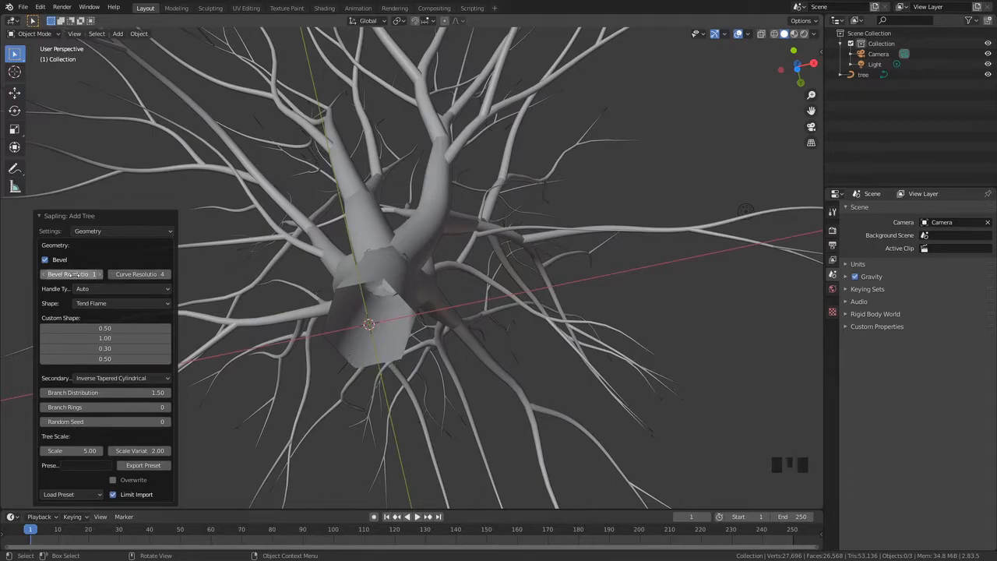
click(94, 277)
drag(94, 274, 128, 275)
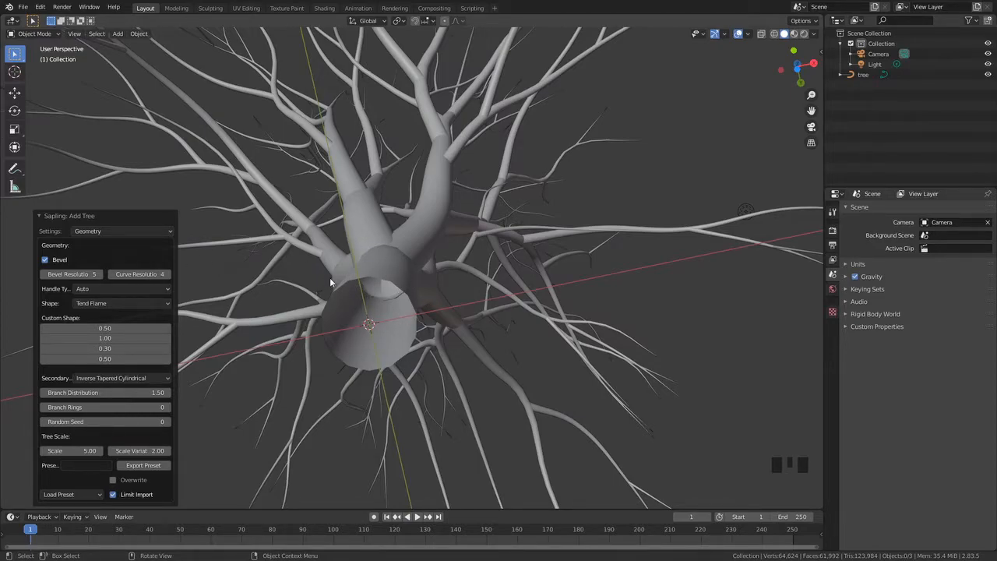
Try a Bevel Resolution of 0, then set it to 1
drag(77, 275, 50, 275)
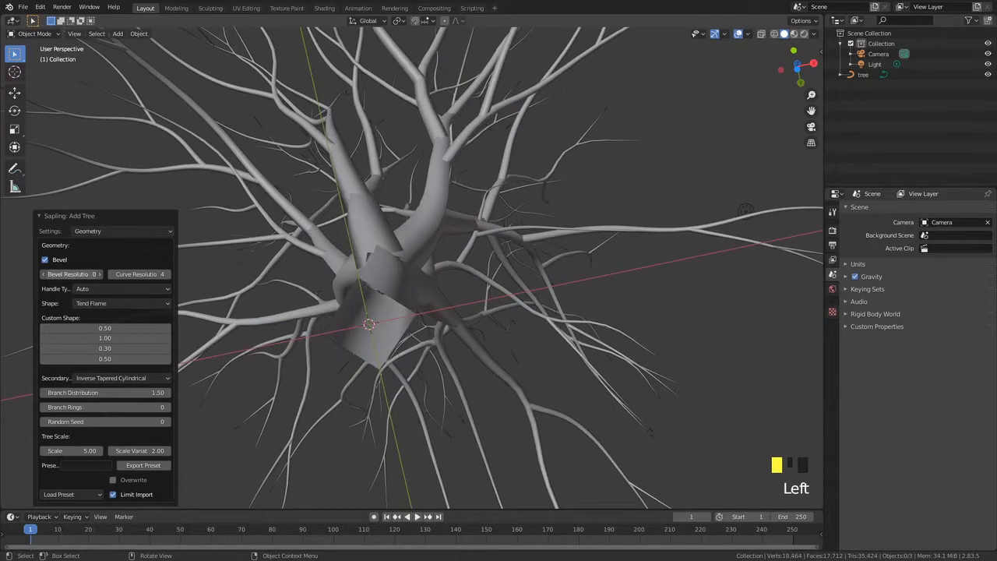
middle_drag(324, 327, 405, 265)
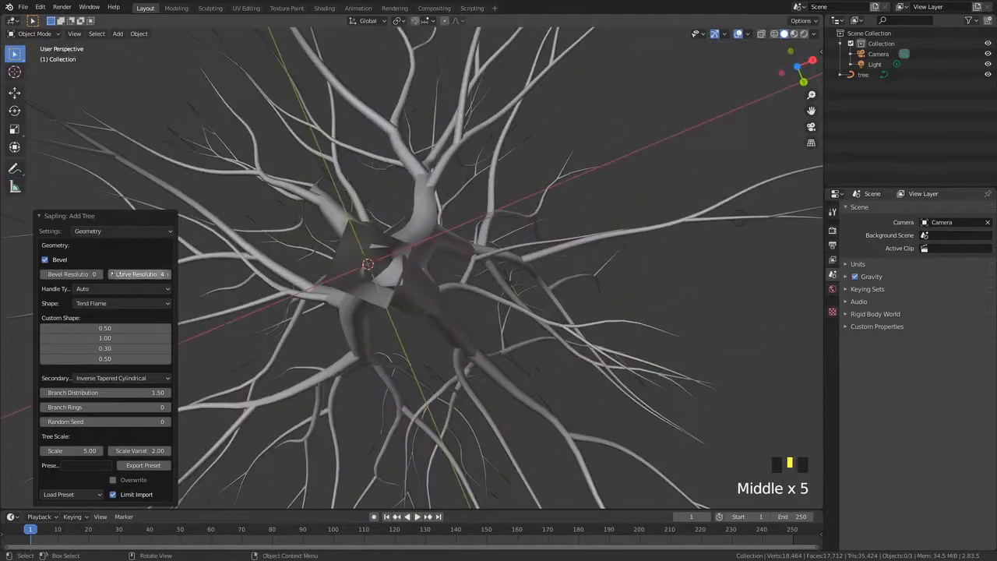
drag(86, 274, 97, 274)
Raise the Curve Resolution to 109
middle_drag(401, 436, 398, 323)
scroll(469, 336, down, 2)
middle_drag(469, 337, 434, 282)
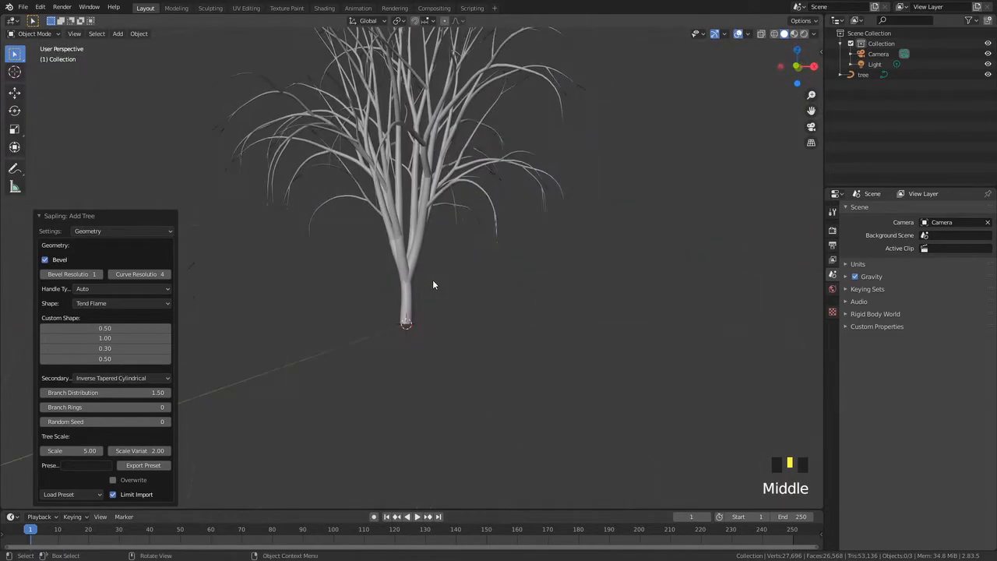
scroll(421, 288, up, 4)
scroll(413, 339, up, 4)
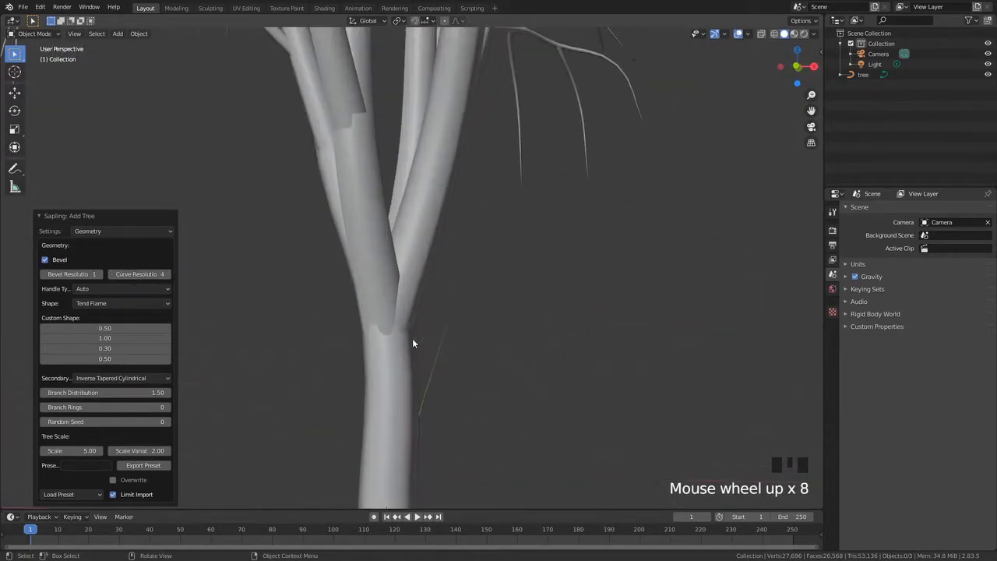
scroll(392, 386, down, 3)
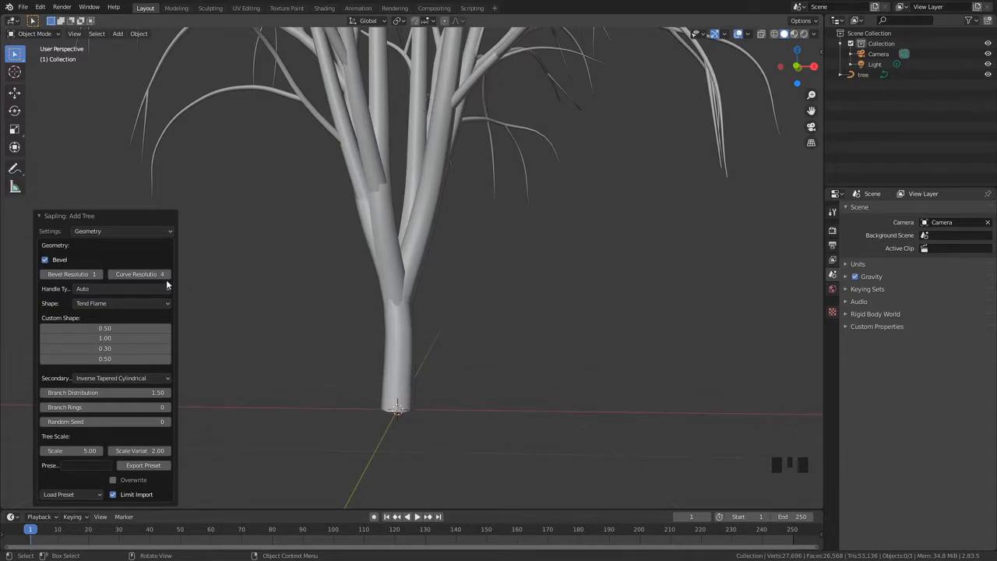
drag(140, 275, 195, 275)
Lower the Curve Resolution to 4
middle_drag(357, 234, 424, 278)
middle_drag(415, 366, 391, 377)
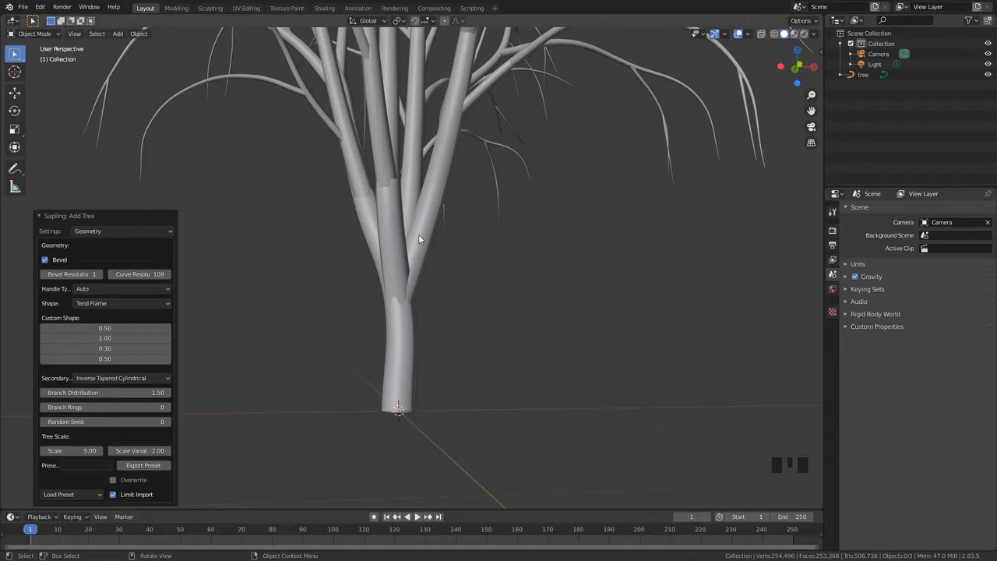
middle_drag(414, 231, 414, 272)
scroll(405, 257, up, 3)
mouse_move(396, 238)
middle_down()
mouse_move(348, 207)
mouse_move(348, 236)
mouse_move(368, 263)
mouse_move(394, 260)
mouse_move(383, 246)
middle_up()
middle_drag(421, 354, 380, 327)
drag(158, 275, 113, 275)
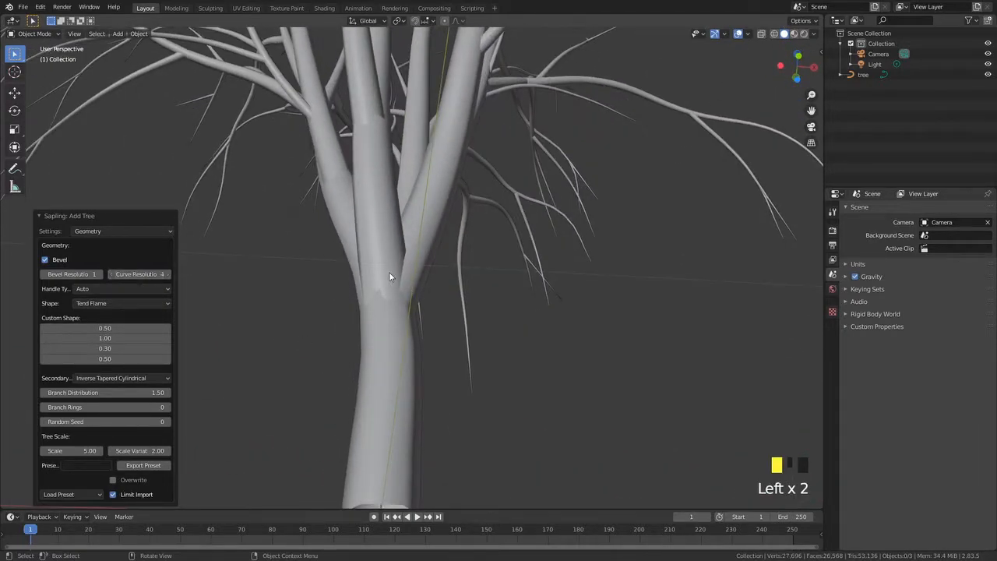
Inspect the Handle Type options for the tree's curves
middle_drag(399, 280, 382, 317)
scroll(209, 305, down, 2)
click(100, 289)
click(93, 288)
click(86, 288)
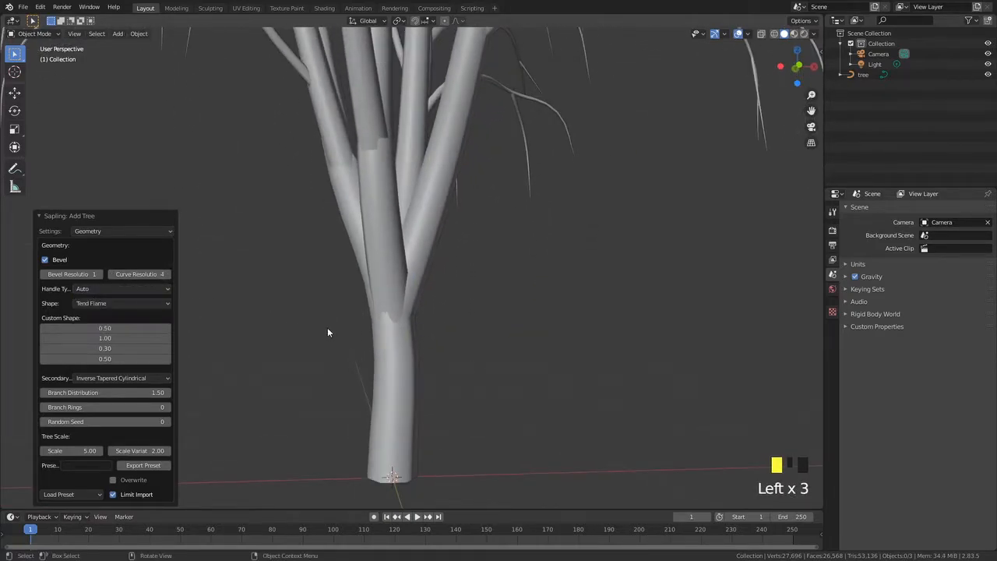
scroll(399, 380, down, 2)
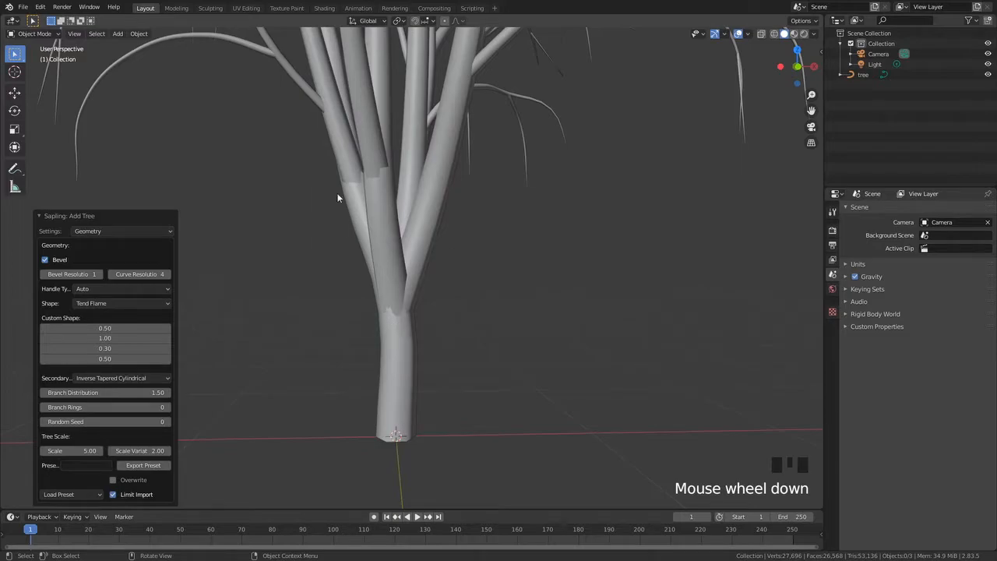
click(120, 287)
click(119, 289)
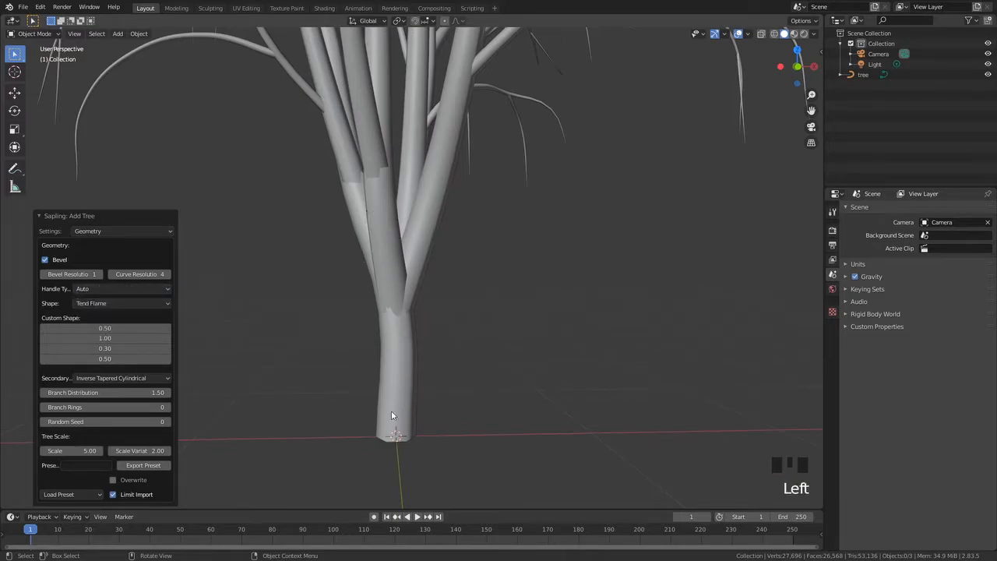
Switch the tree curves' Handle Type to Vector
click(89, 290)
click(95, 312)
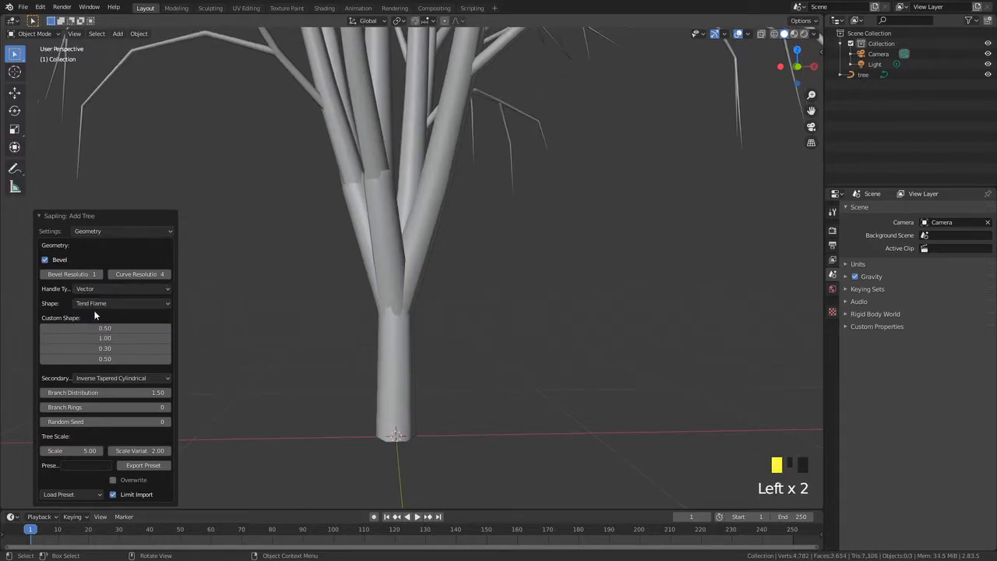
scroll(391, 290, down, 3)
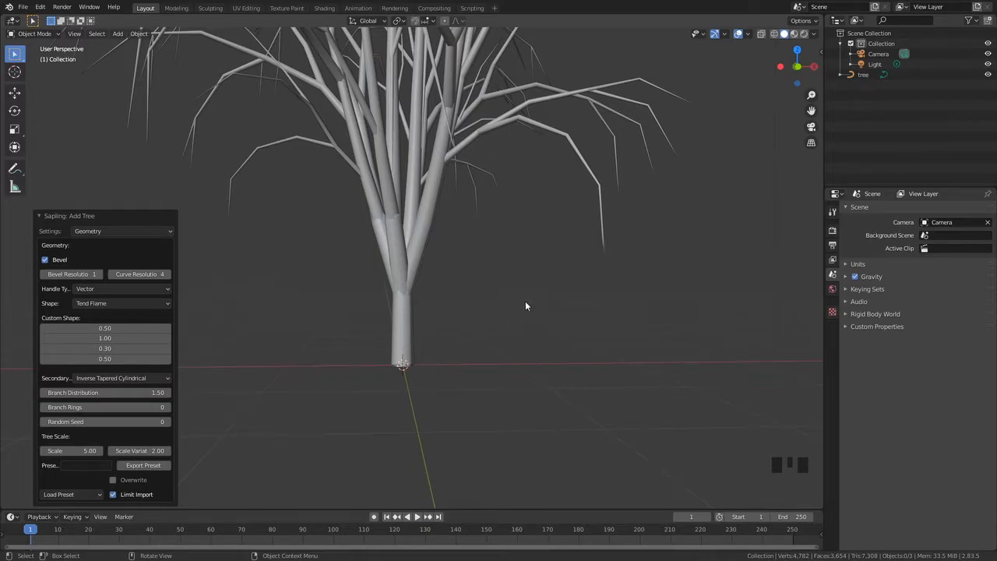
mouse_move(513, 362)
middle_down()
mouse_move(494, 389)
mouse_move(512, 359)
middle_up()
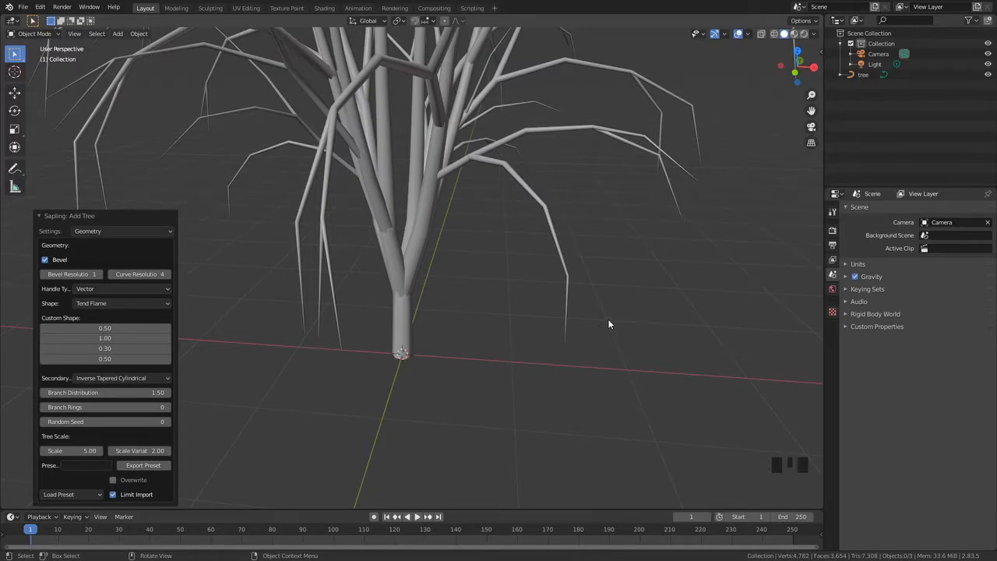
middle_drag(602, 326, 582, 322)
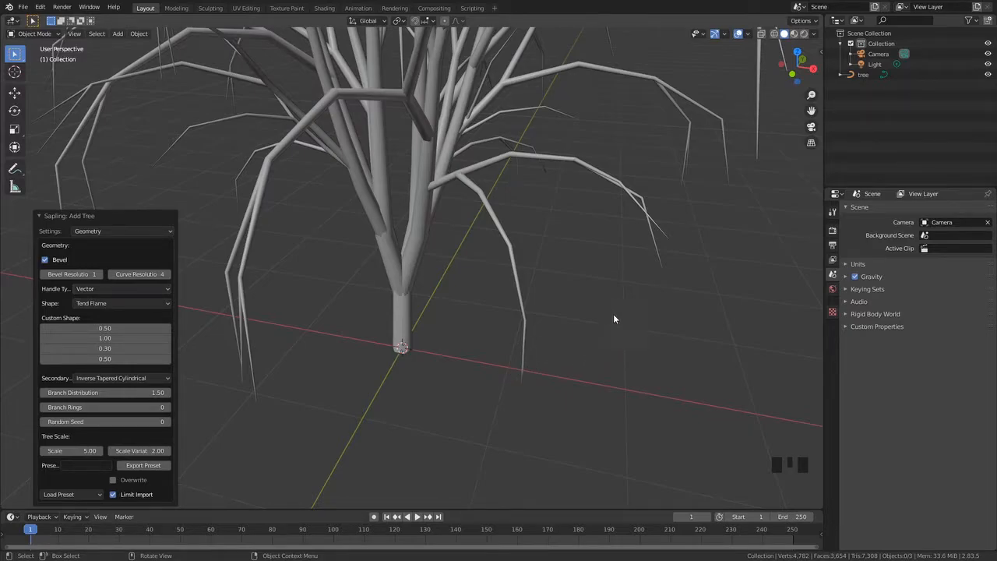
middle_drag(545, 368, 319, 348)
middle_click(320, 354)
scroll(381, 352, up, 2)
middle_drag(380, 352, 398, 388)
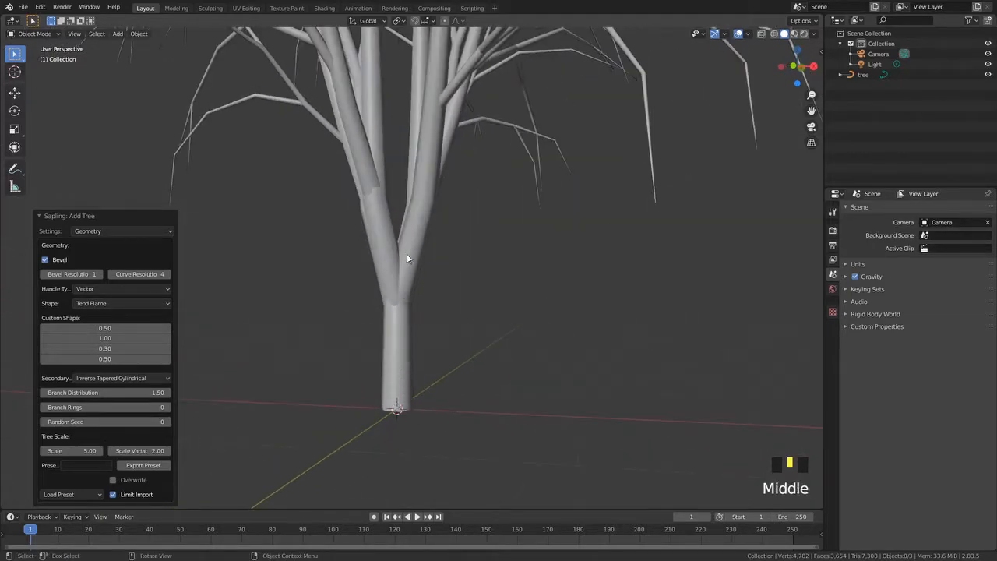
middle_drag(408, 250, 411, 283)
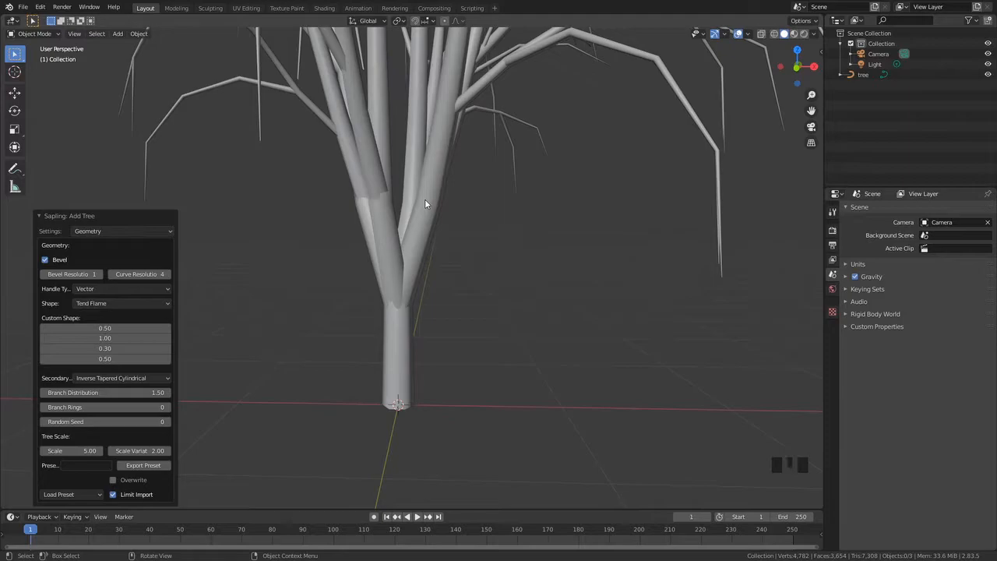
Set the Handle Type back to Auto
middle_drag(439, 201, 188, 278)
click(98, 288)
click(96, 303)
middle_drag(384, 249, 418, 275)
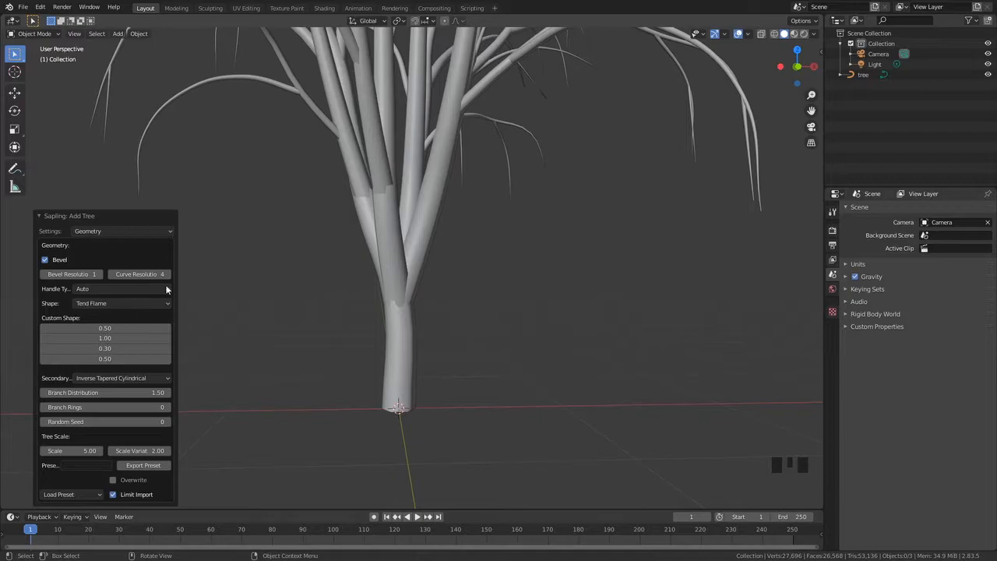
middle_drag(409, 331, 273, 356)
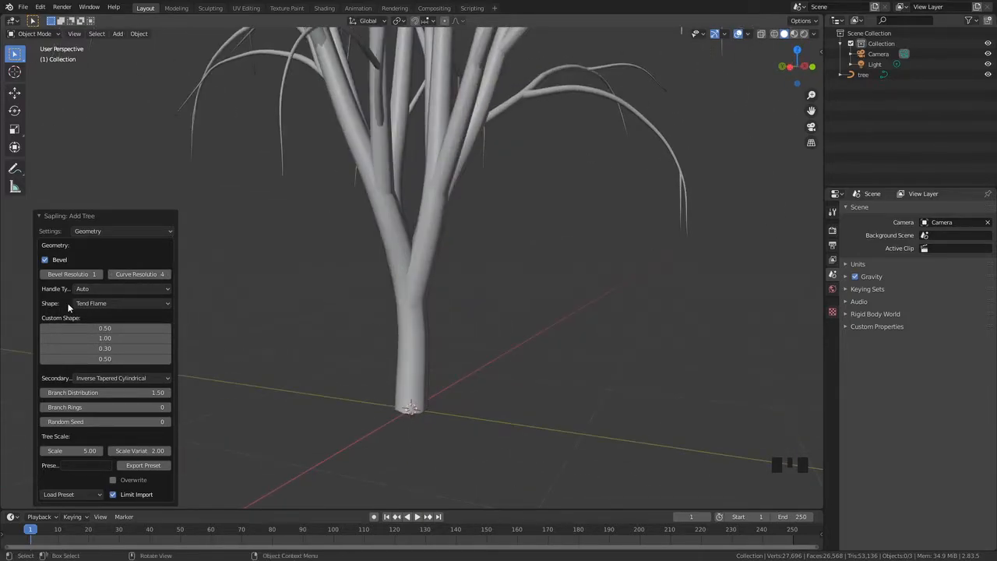
Change the tree's Shape to Conical
scroll(445, 321, down, 6)
middle_drag(444, 319, 359, 313)
mouse_move(94, 304)
mouse_down()
mouse_move(87, 420)
mouse_move(101, 312)
mouse_up()
middle_drag(317, 310, 336, 274)
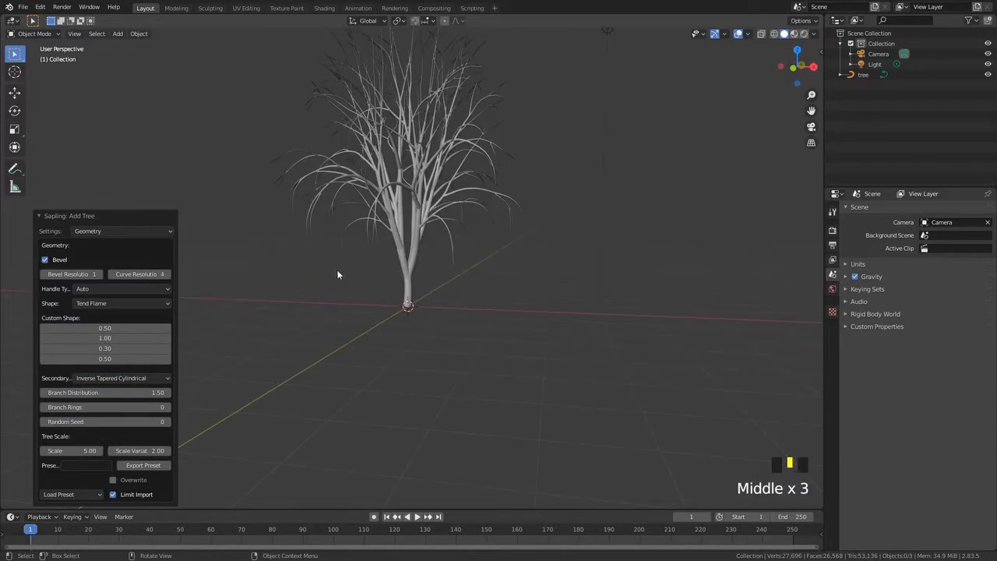
click(101, 305)
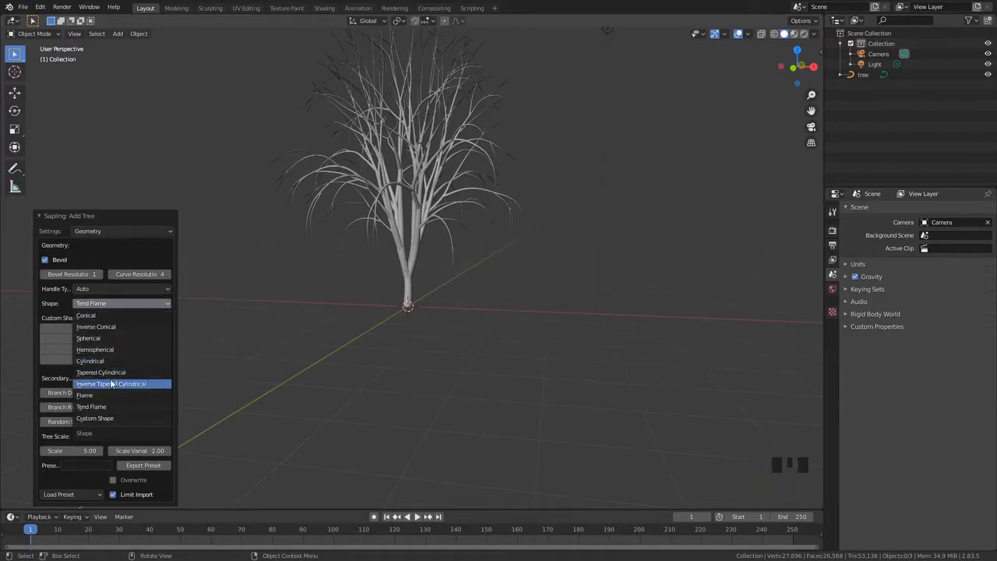
click(101, 315)
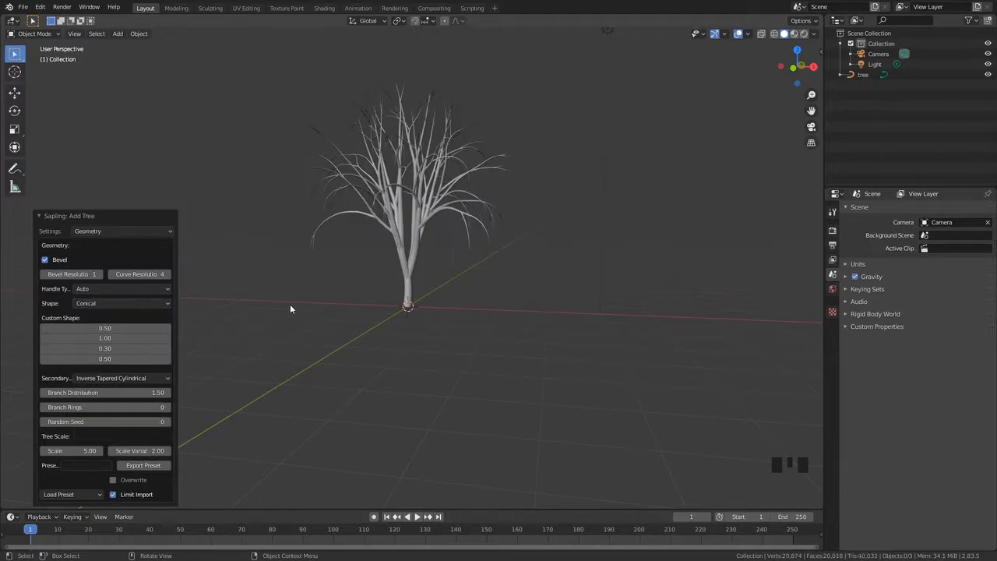
middle_drag(253, 304, 357, 214)
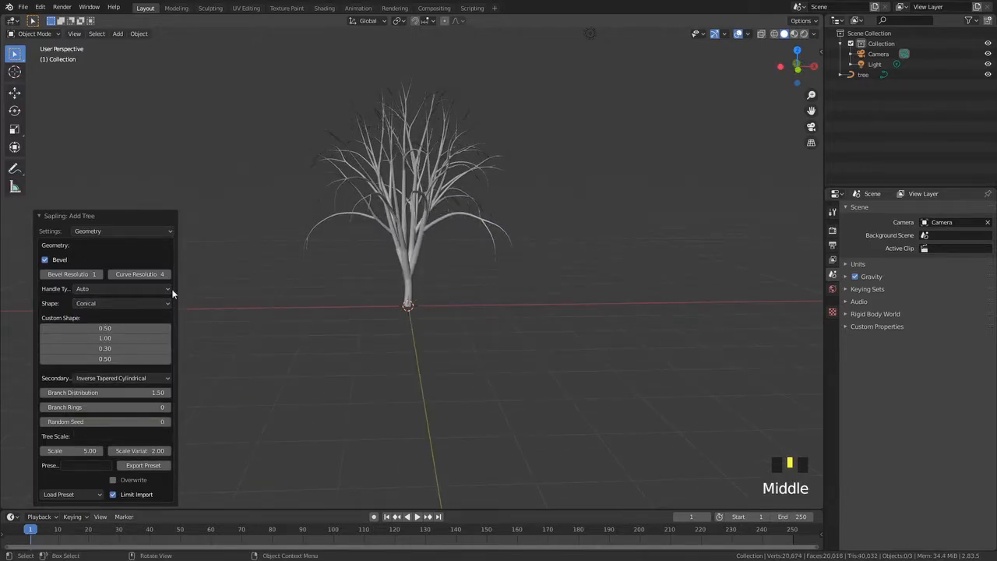
Change the tree's Shape to Cylindrical
click(108, 305)
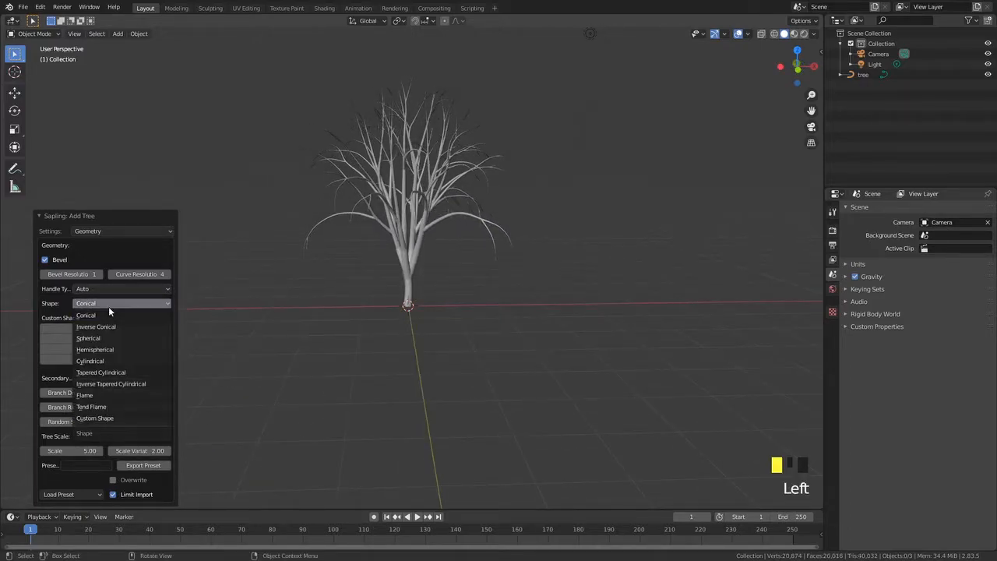
click(106, 361)
scroll(363, 231, down, 3)
middle_drag(482, 114, 465, 213)
middle_drag(418, 292, 335, 93)
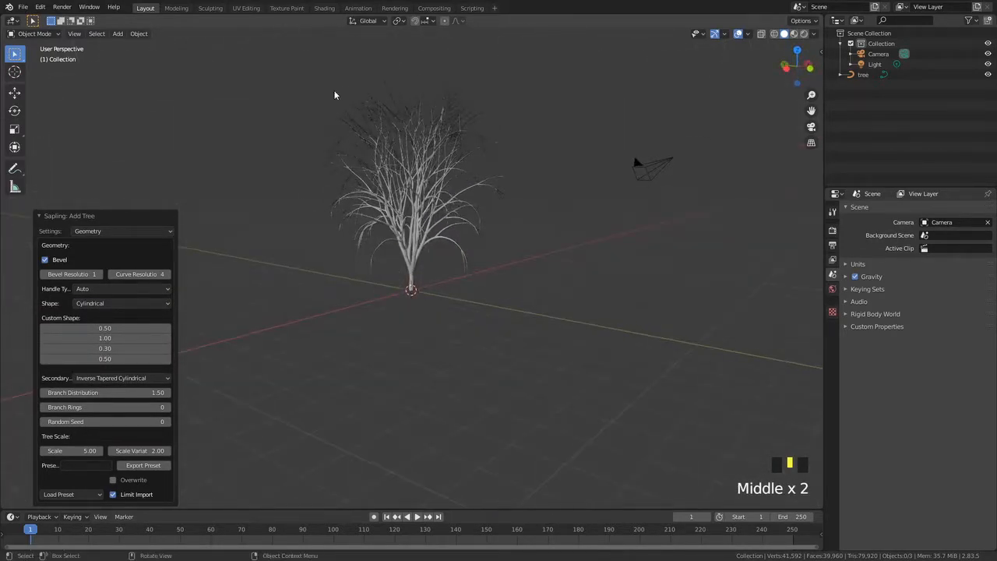
Change the tree's Shape to Hemispherical
click(120, 303)
click(148, 338)
middle_drag(312, 257, 338, 235)
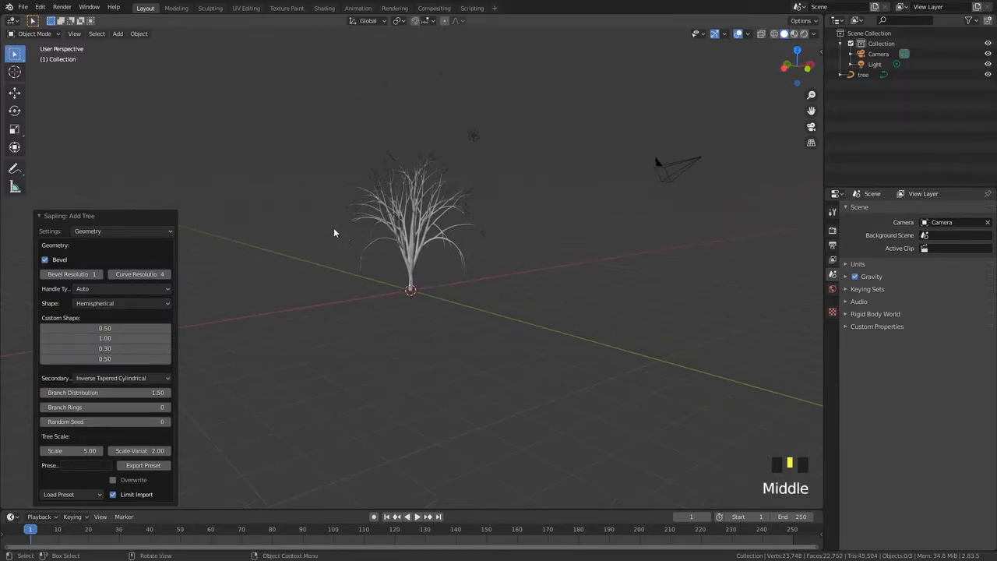
Change the tree's Shape to Flame
click(116, 308)
click(112, 305)
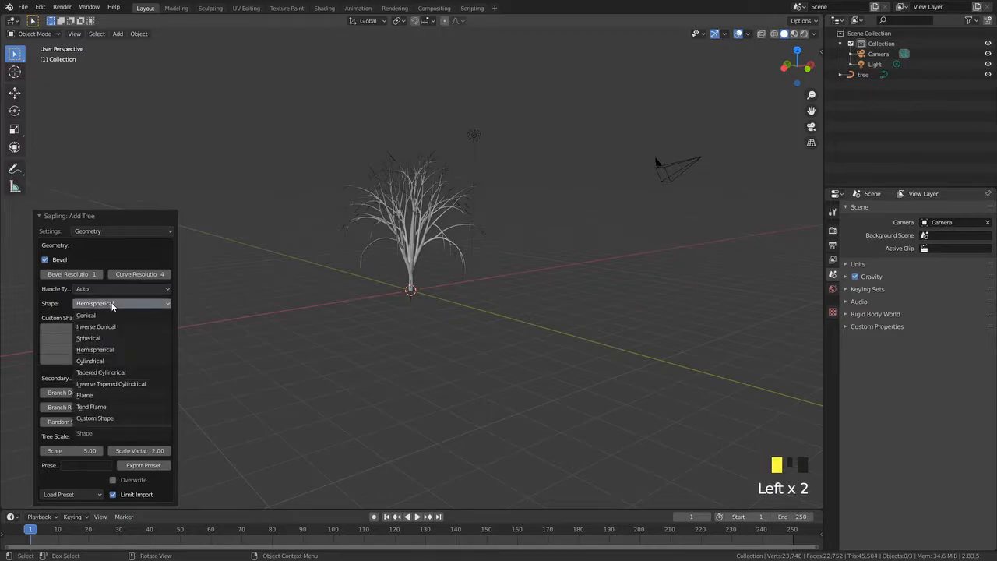
click(85, 395)
middle_drag(405, 303, 346, 281)
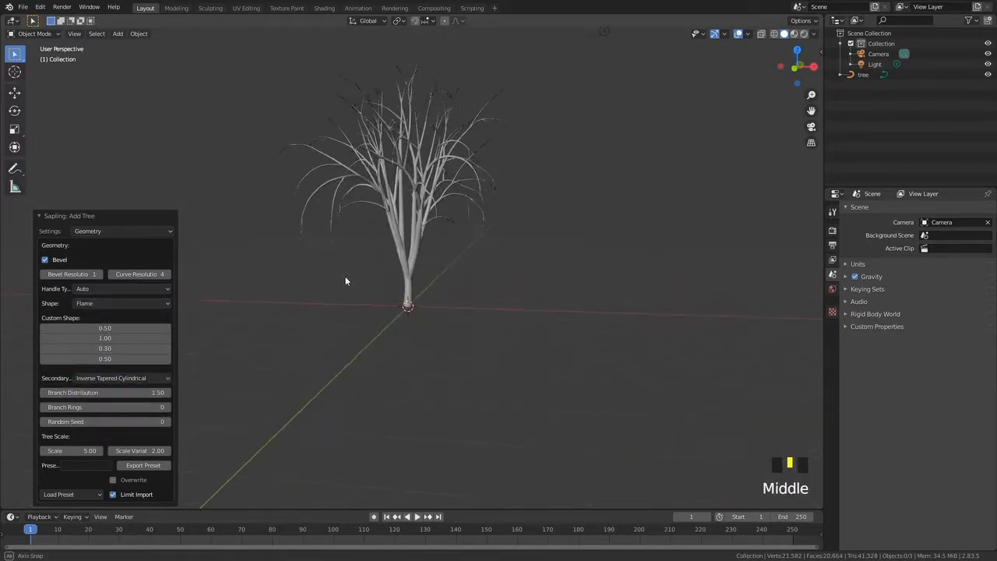
middle_drag(403, 247, 380, 252)
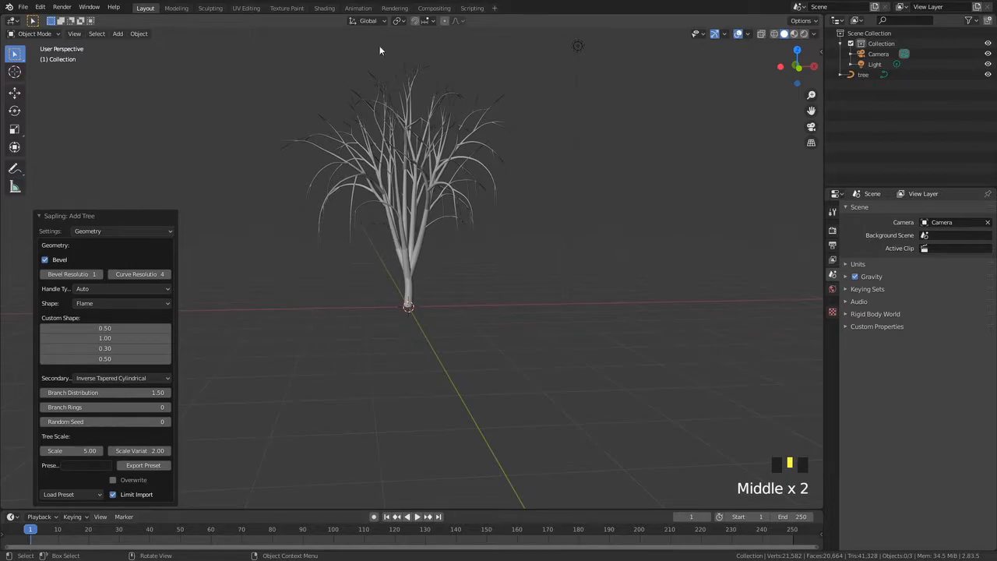
Change the tree's Shape to Tend Flame
click(112, 304)
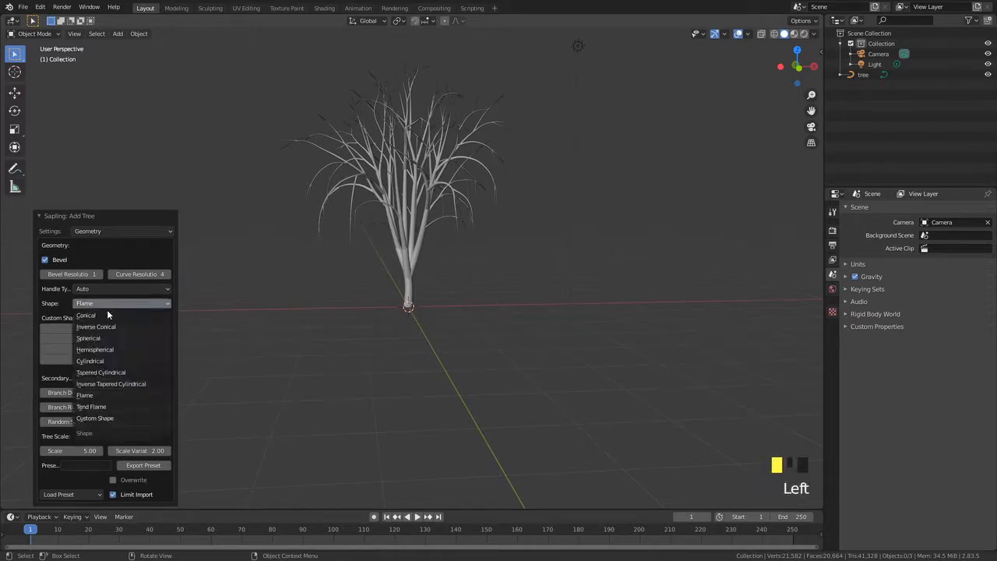
click(117, 407)
middle_drag(335, 226, 410, 174)
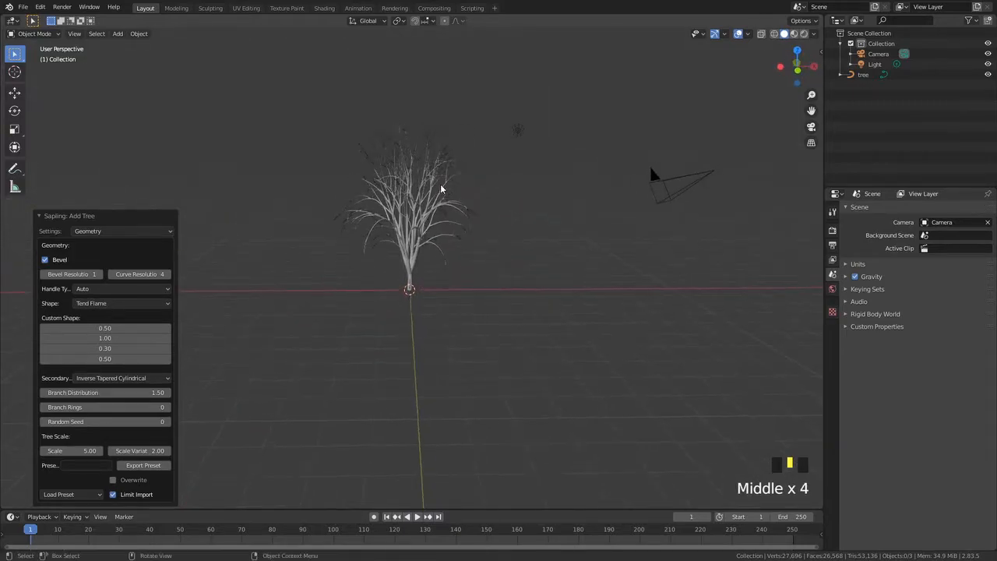
click(119, 304)
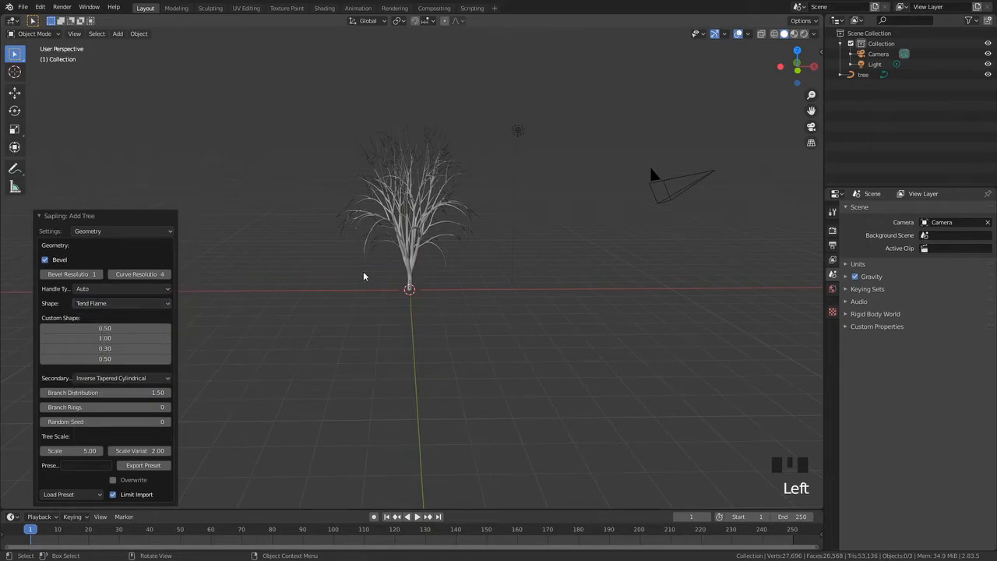
middle_drag(384, 149, 502, 231)
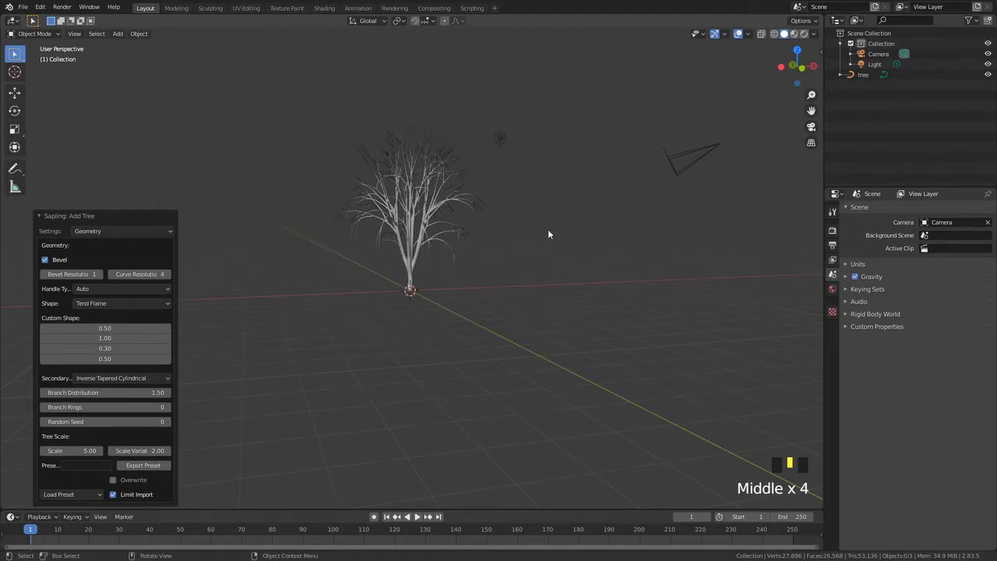
click(123, 303)
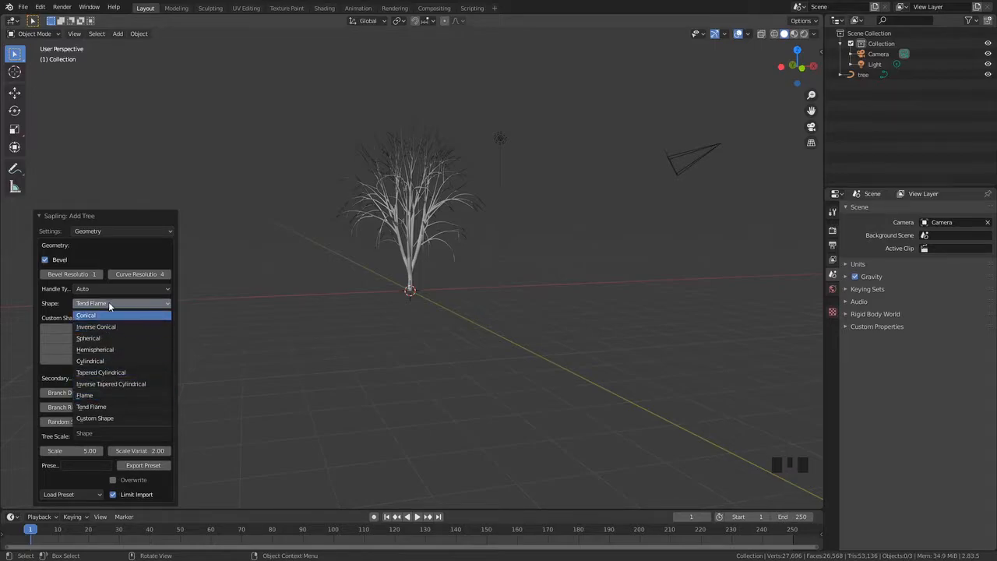
click(109, 303)
middle_drag(421, 255, 367, 174)
scroll(367, 174, up, 3)
Change the tree's Shape to Custom Shape
click(121, 303)
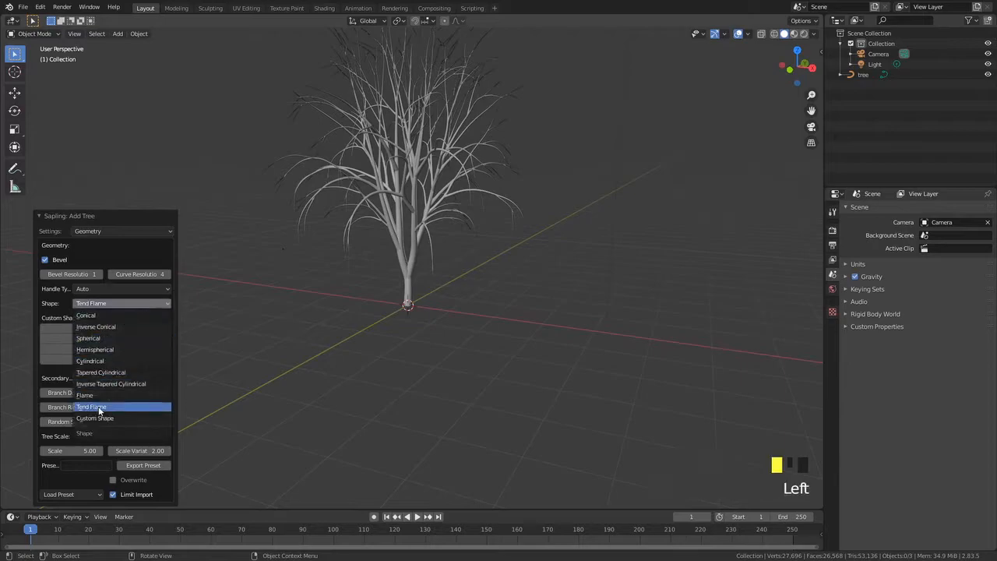
click(90, 418)
middle_drag(312, 331, 403, 296)
scroll(403, 296, down, 2)
Reselect Custom Shape as the tree's Shape after trying Tend Flame
click(110, 300)
click(104, 305)
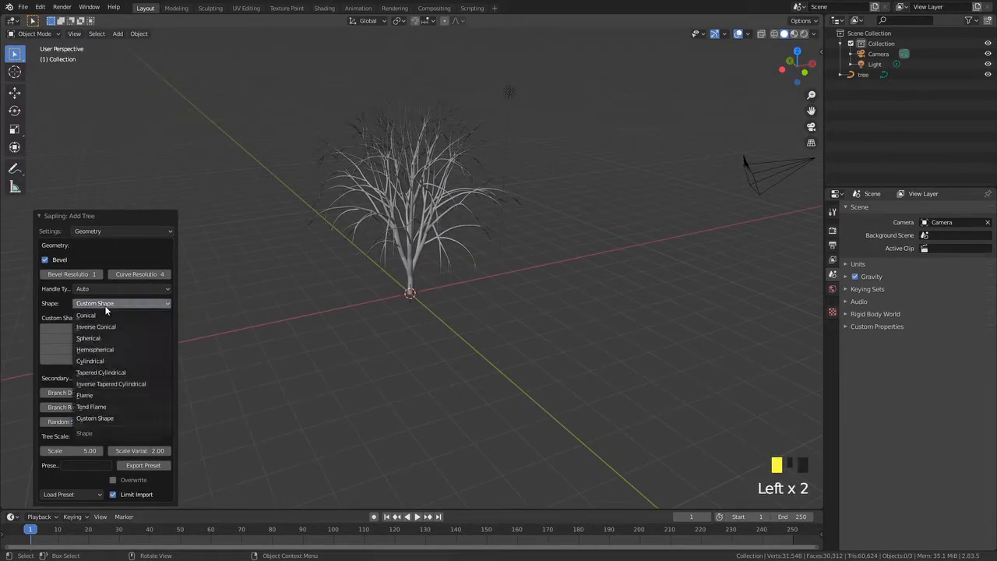
click(95, 406)
middle_drag(309, 336, 337, 275)
click(91, 311)
click(89, 415)
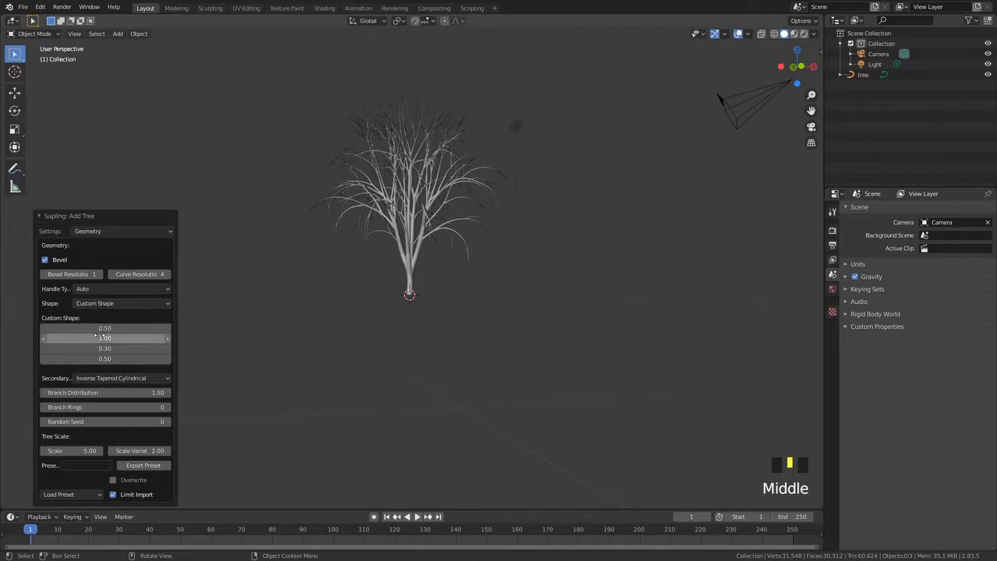
scroll(296, 290, up, 2)
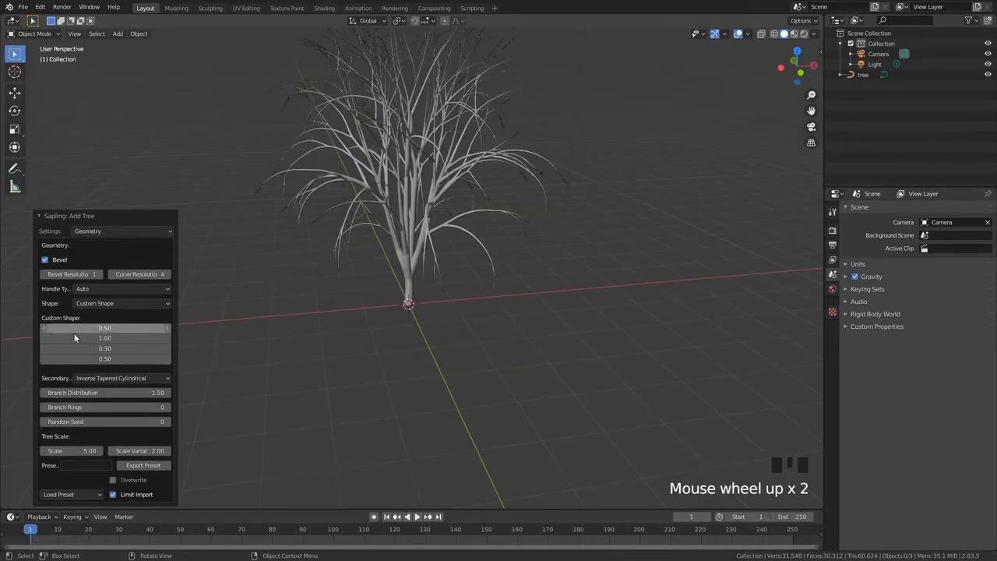
mouse_move(335, 312)
middle_down()
mouse_move(356, 296)
mouse_move(330, 328)
middle_up()
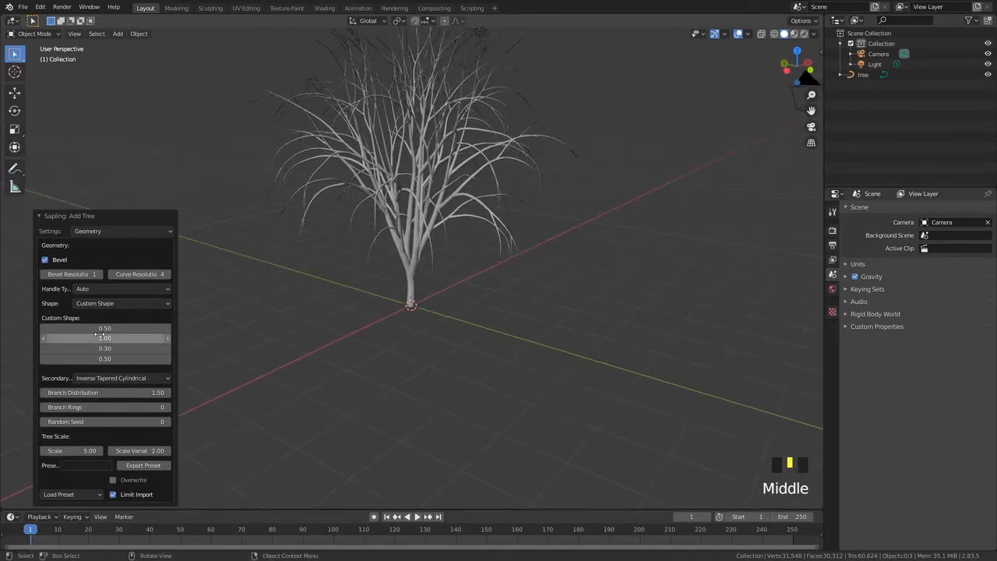
middle_drag(209, 310, 359, 332)
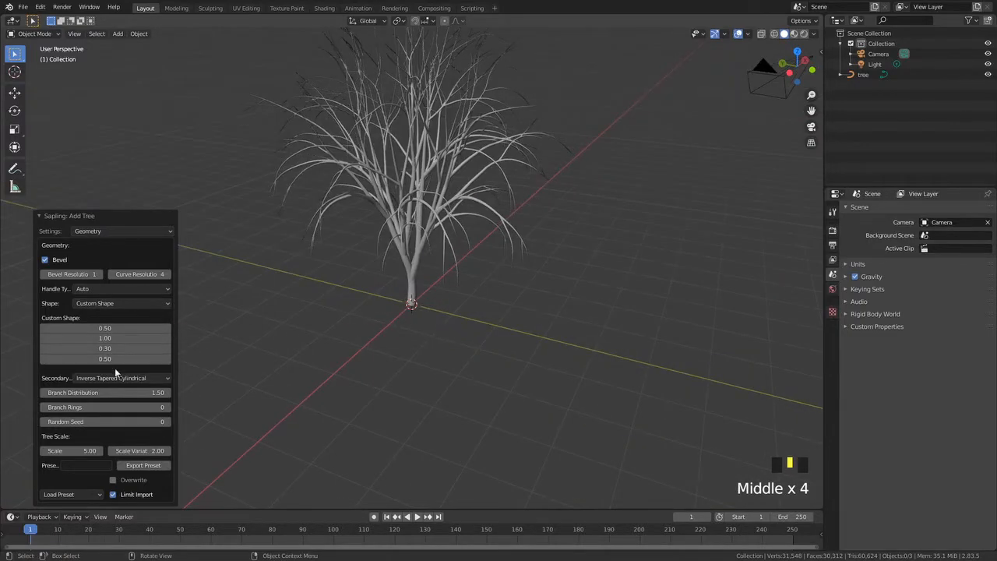
middle_drag(469, 251, 489, 242)
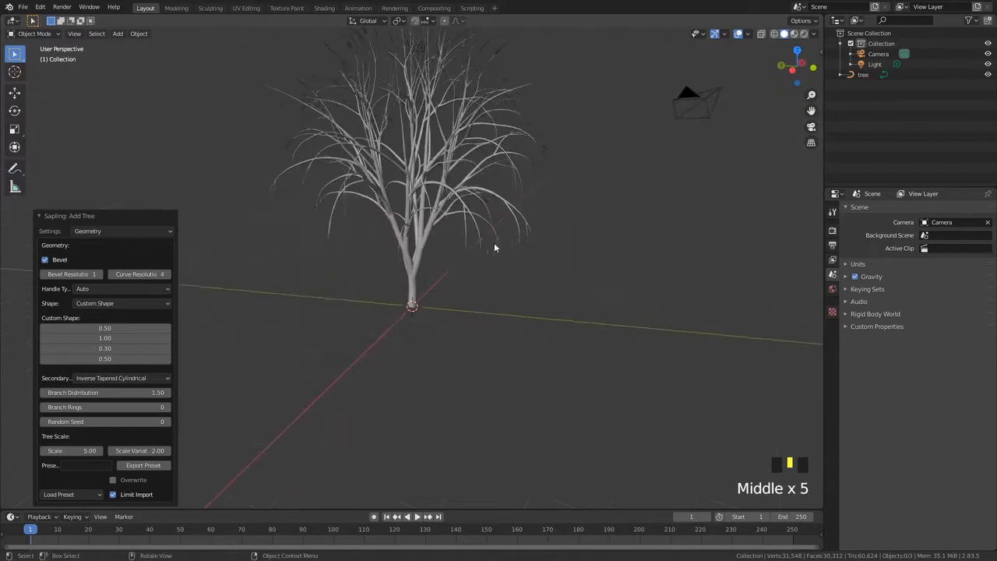
Switch the Shape to Conical and enter 0 for the first Custom Shape value
click(100, 303)
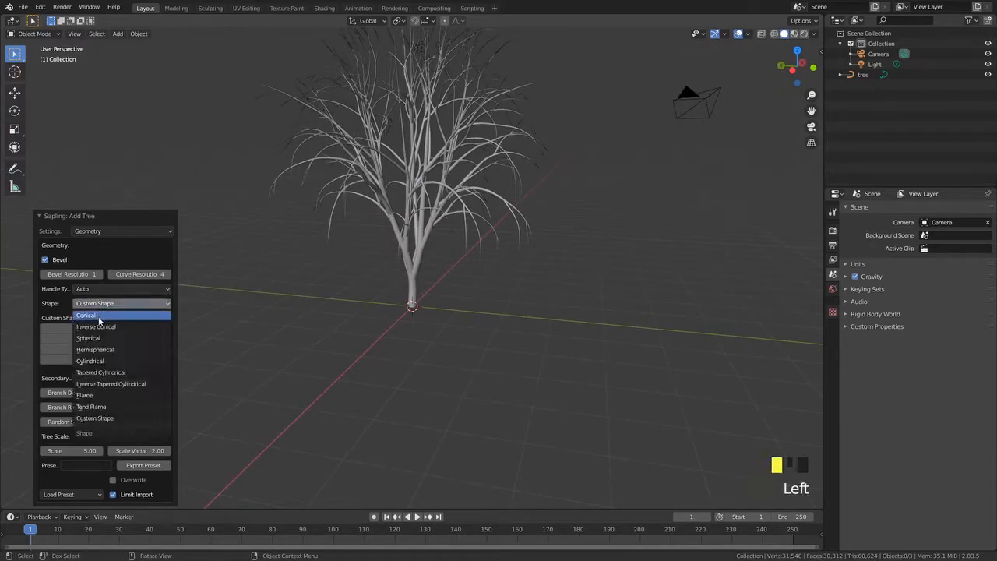
click(100, 316)
click(118, 330)
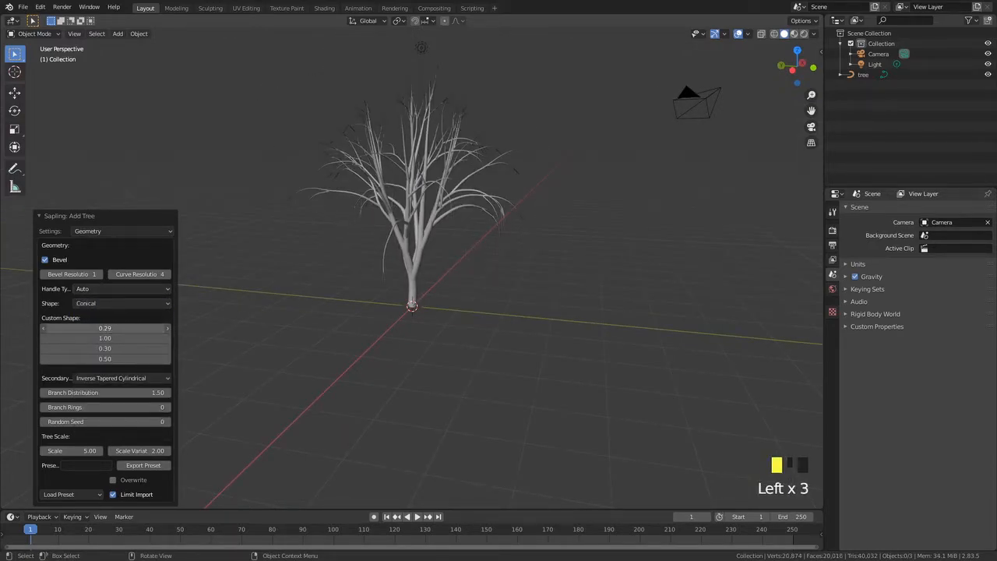
key(BackSpace)
text(0)
key(Return)
Confirm the second Custom Shape value and set the third to 0.3
click(107, 339)
click(116, 339)
key(Return)
click(116, 348)
click(128, 347)
text(0.3)
key(Return)
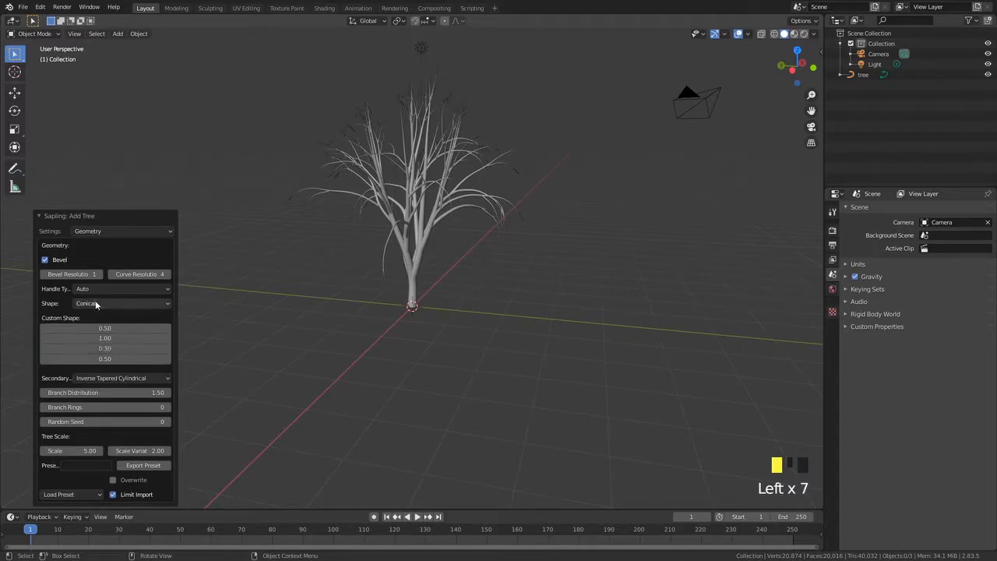
Set the tree's Shape back to Custom Shape
click(98, 303)
click(109, 418)
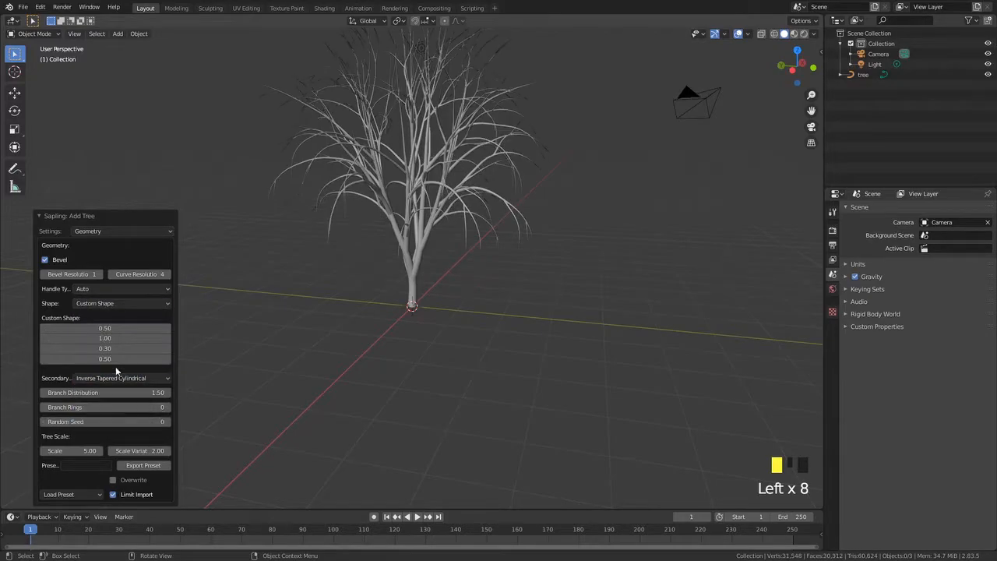
middle_drag(187, 329, 248, 329)
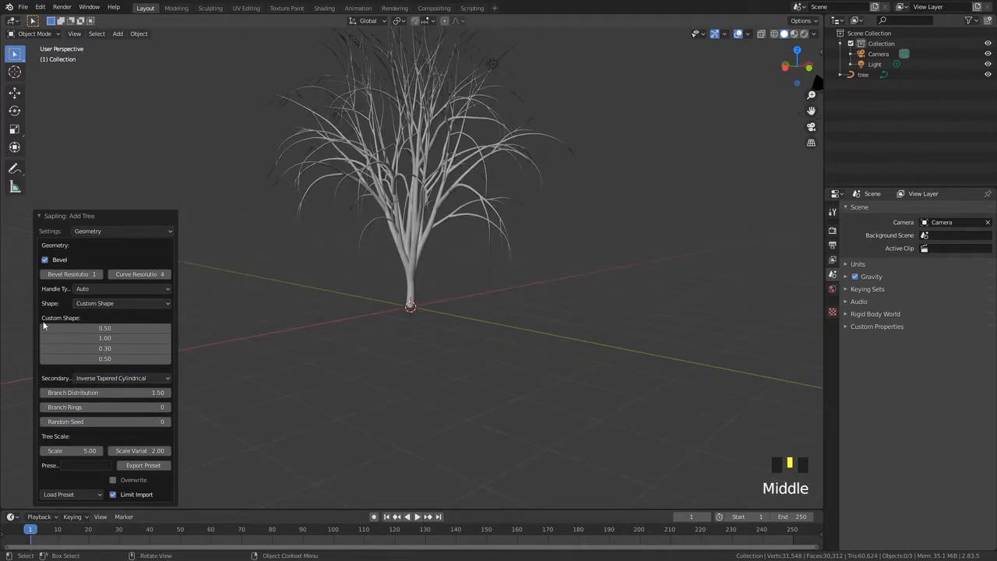
Set the first Custom Shape value to 1.00
drag(101, 328, 145, 328)
middle_drag(317, 276, 361, 265)
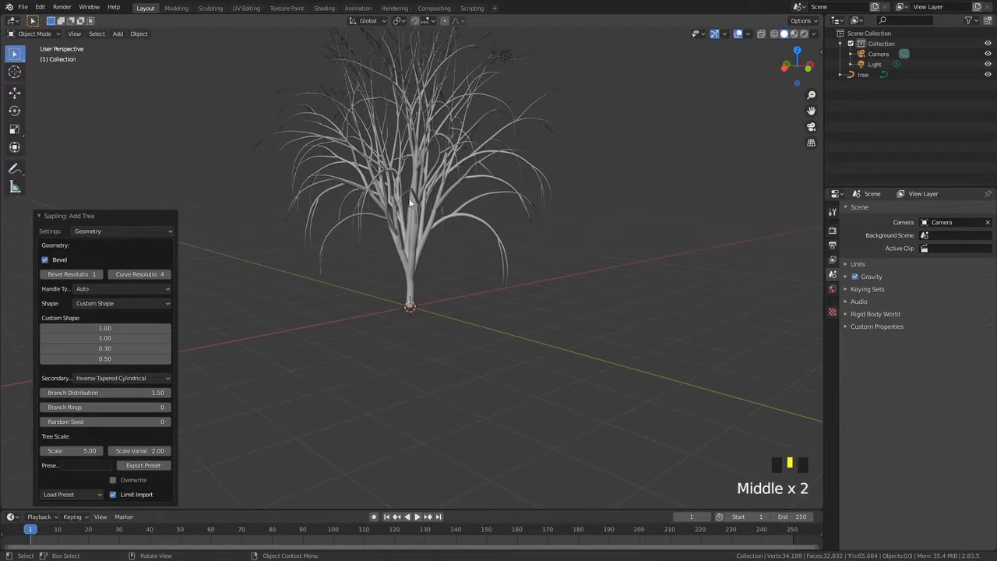
Adjust the second and third Custom Shape values, entering 1 for the third
click(95, 340)
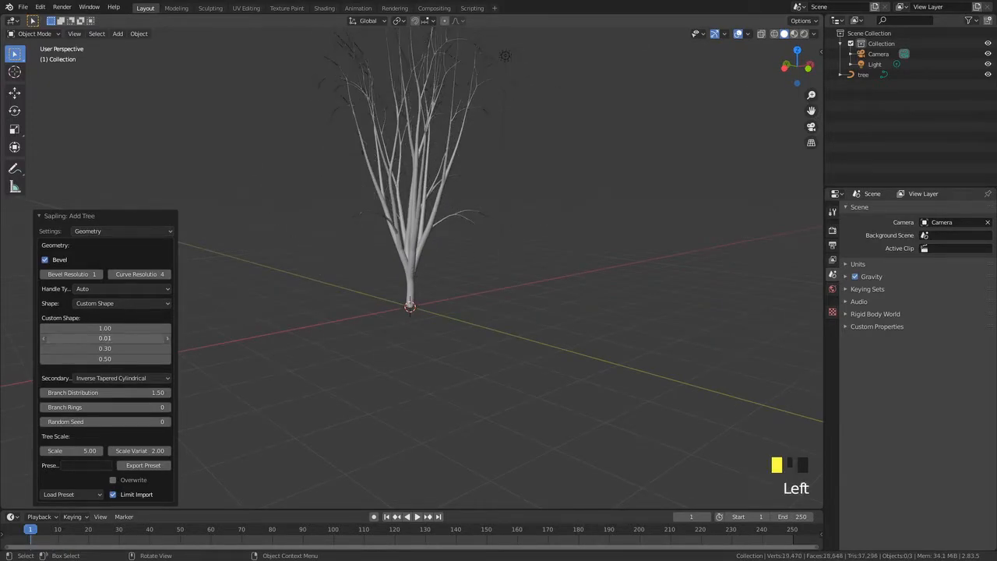
middle_drag(351, 304, 314, 265)
mouse_move(101, 349)
mouse_down()
mouse_move(132, 348)
mouse_move(116, 348)
mouse_up()
click(108, 349)
click(219, 341)
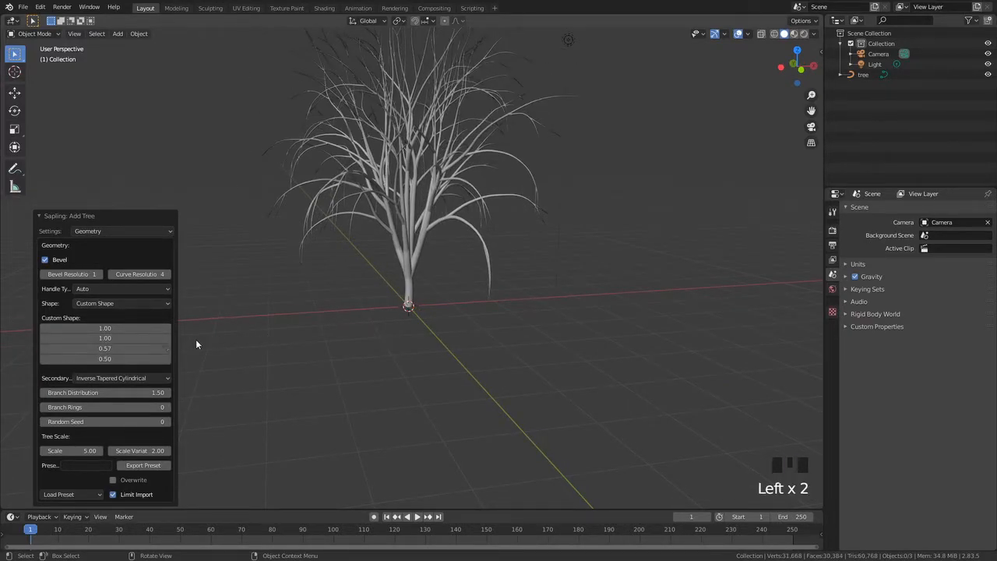
click(115, 348)
text(1)
key(Return)
Drag across the Custom Shape fields to change several values at once, then cancel the edit
scroll(393, 244, down, 2)
drag(99, 359, 125, 359)
mouse_move(405, 290)
middle_down()
mouse_move(350, 282)
mouse_move(412, 296)
middle_up()
middle_drag(413, 296, 244, 303)
scroll(345, 238, down, 3)
middle_drag(345, 239, 374, 257)
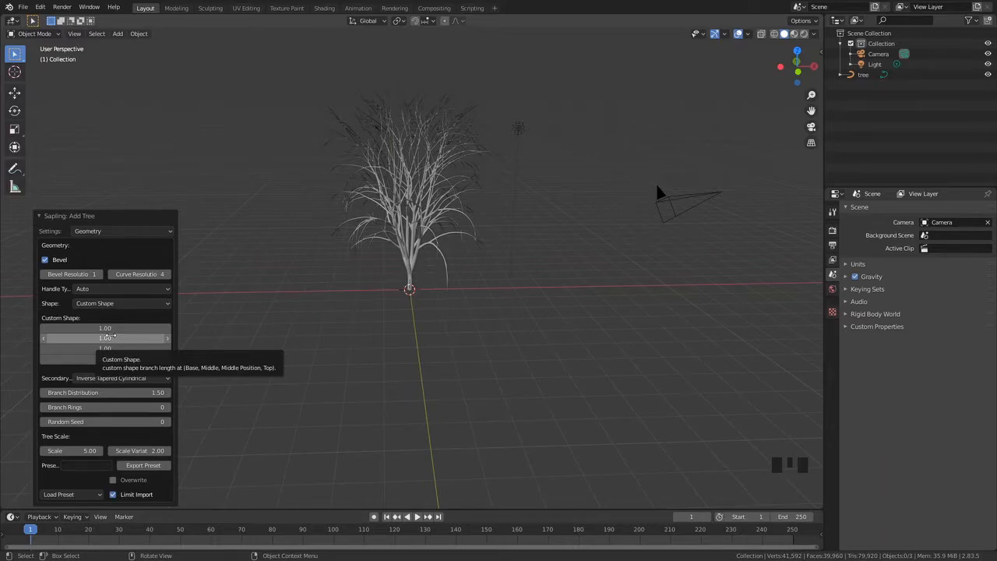
drag(109, 328, 47, 358)
click(116, 328)
key(Escape)
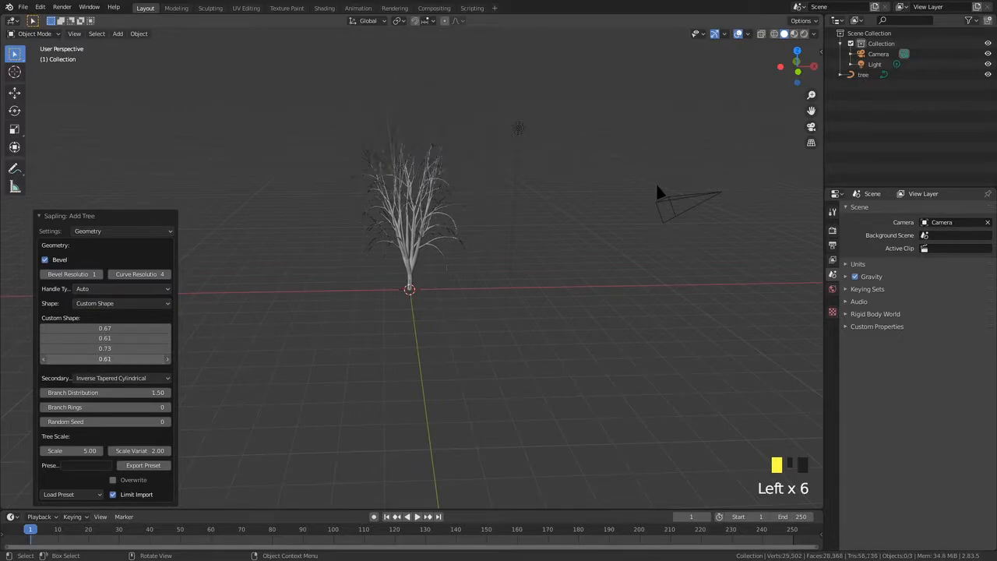
Adjust the Custom Shape values so the first three read 1.00, 1.00 and 0.58
scroll(325, 221, up, 2)
click(104, 359)
key(Escape)
mouse_move(89, 349)
mouse_down()
mouse_move(110, 348)
mouse_move(85, 348)
mouse_move(99, 347)
mouse_up()
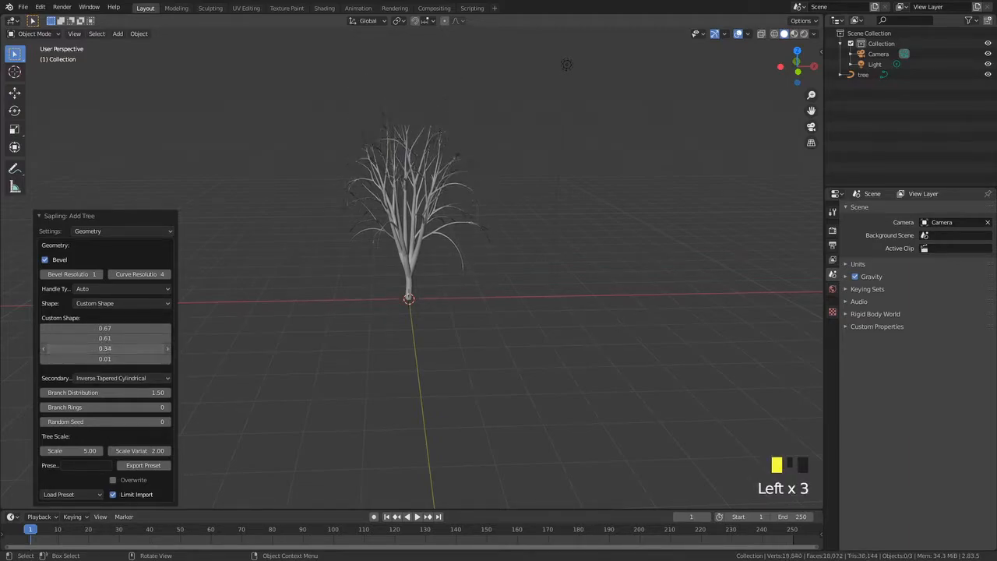
drag(106, 338, 191, 328)
middle_drag(283, 299, 245, 285)
scroll(459, 258, down, 3)
scroll(396, 243, up, 1)
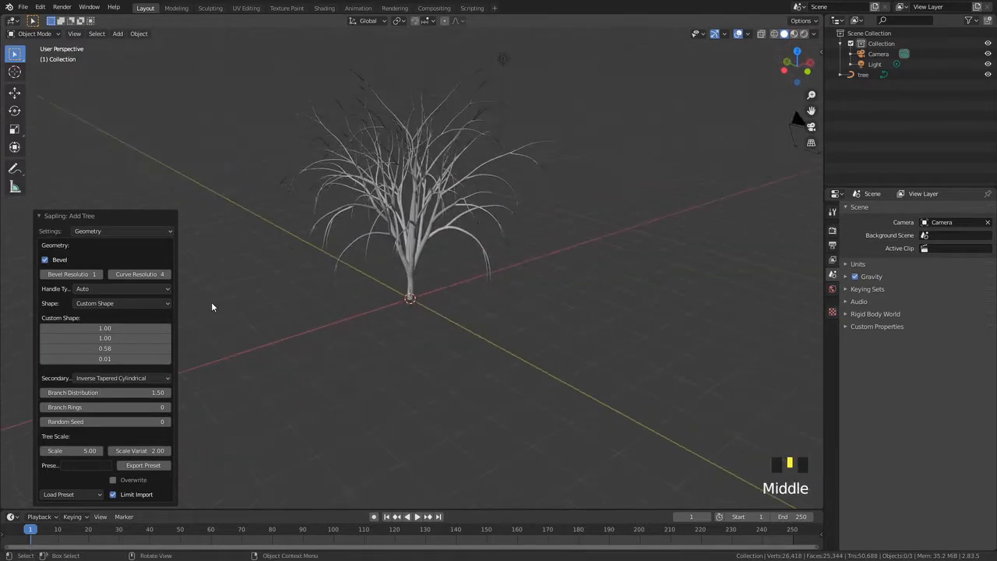
Set the fourth Custom Shape value to 0.67
drag(105, 359, 244, 358)
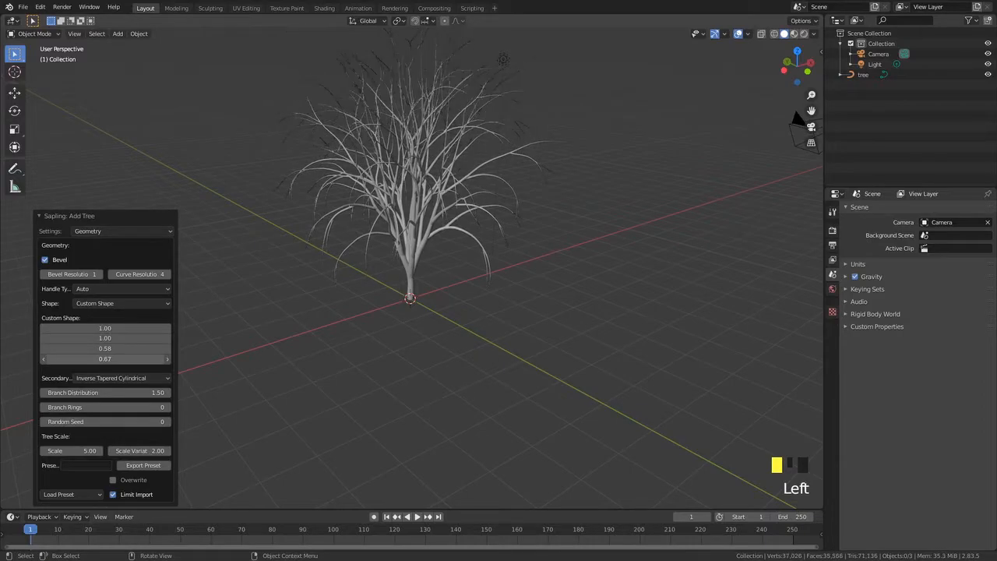
scroll(338, 270, down, 2)
middle_drag(337, 270, 383, 229)
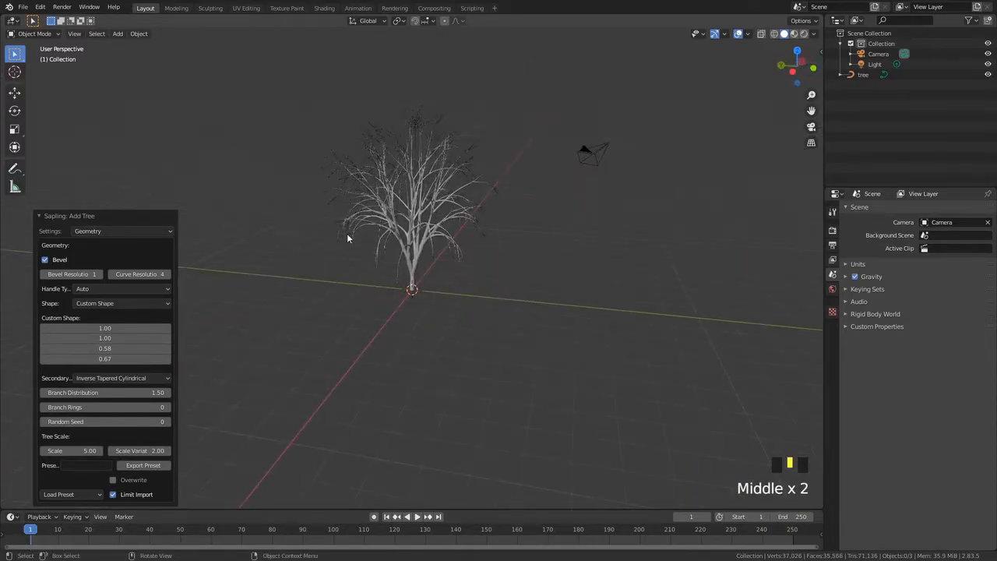
middle_drag(401, 179, 355, 238)
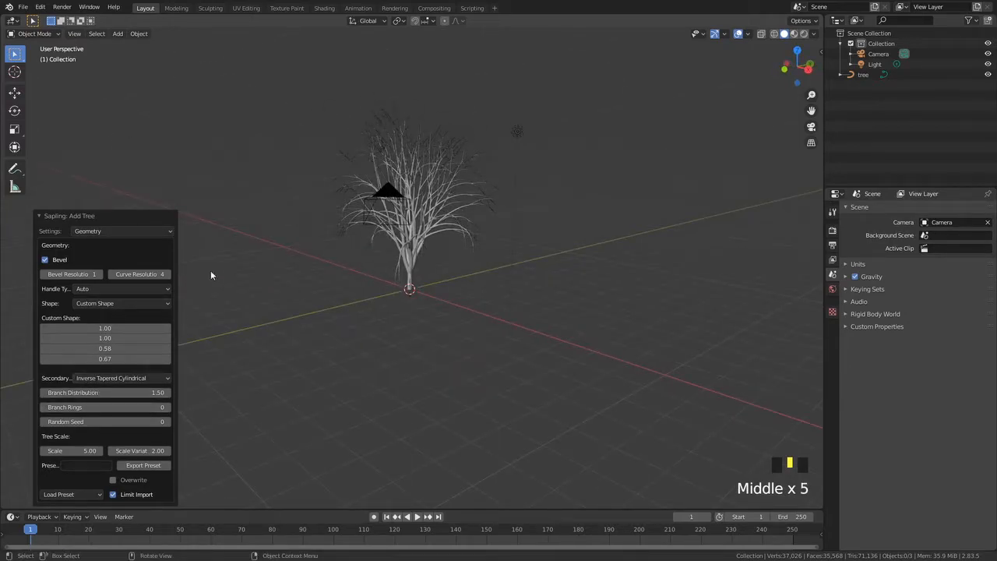
Examine the tree's branching up close and check the Secondary Splits options without changing them
click(98, 379)
scroll(456, 240, up, 5)
mouse_move(455, 240)
middle_down()
mouse_move(352, 185)
mouse_move(440, 231)
middle_up()
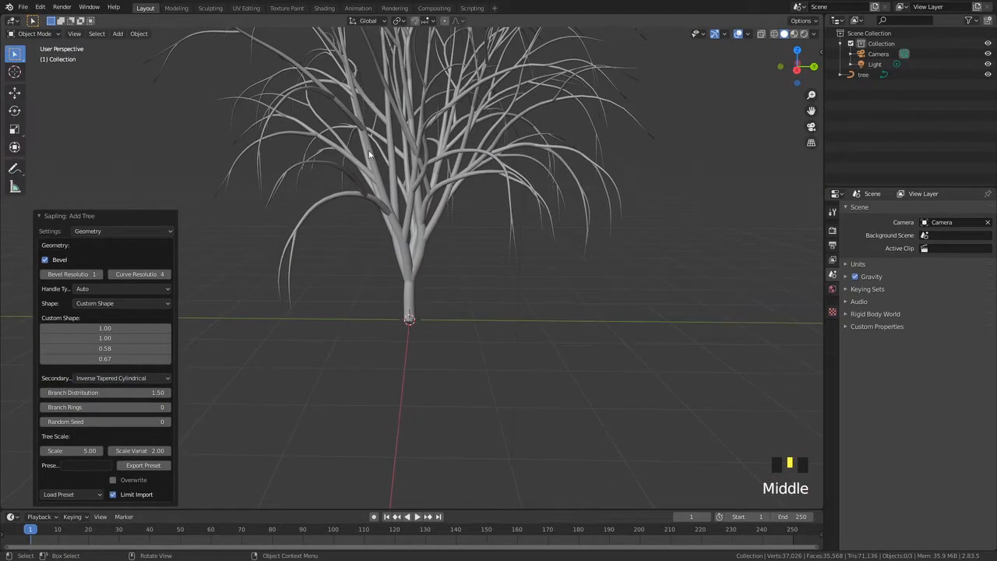
middle_drag(412, 167, 395, 181)
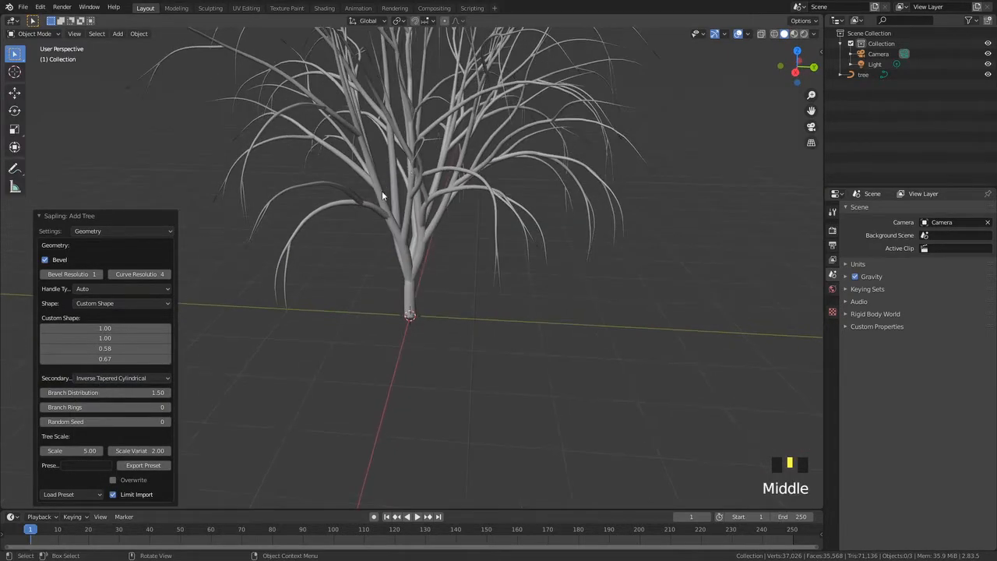
middle_drag(418, 213, 434, 195)
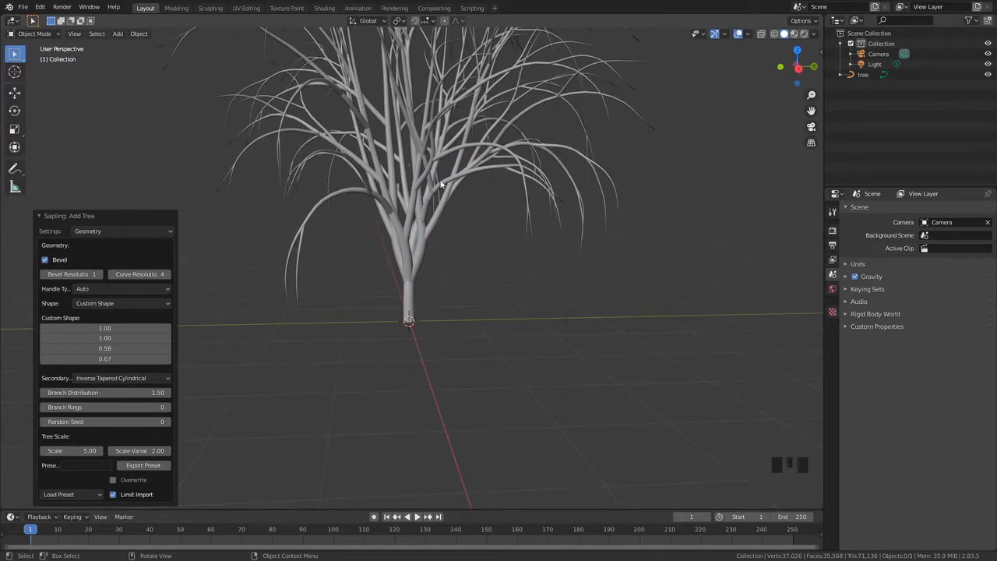
click(105, 378)
click(105, 384)
middle_drag(285, 395, 283, 373)
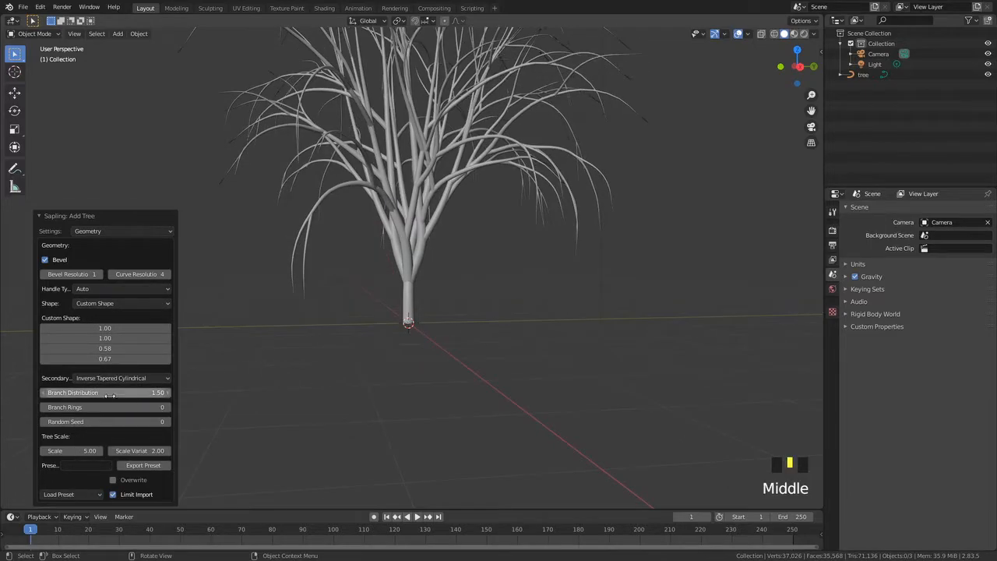
Set Branch Distribution to 0.84
drag(113, 393, 168, 392)
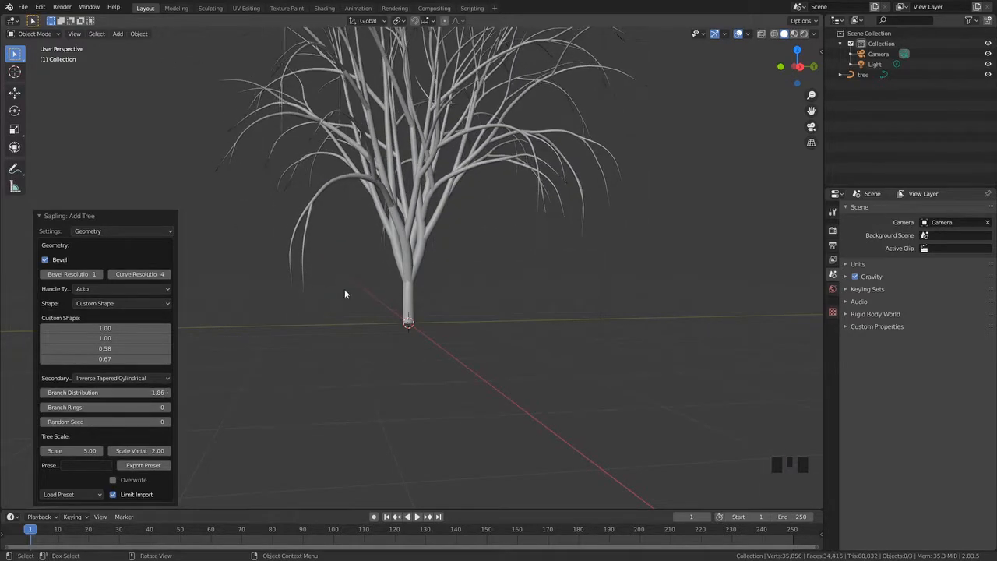
middle_drag(324, 295, 194, 377)
drag(156, 392, 6, 392)
middle_drag(263, 368, 514, 270)
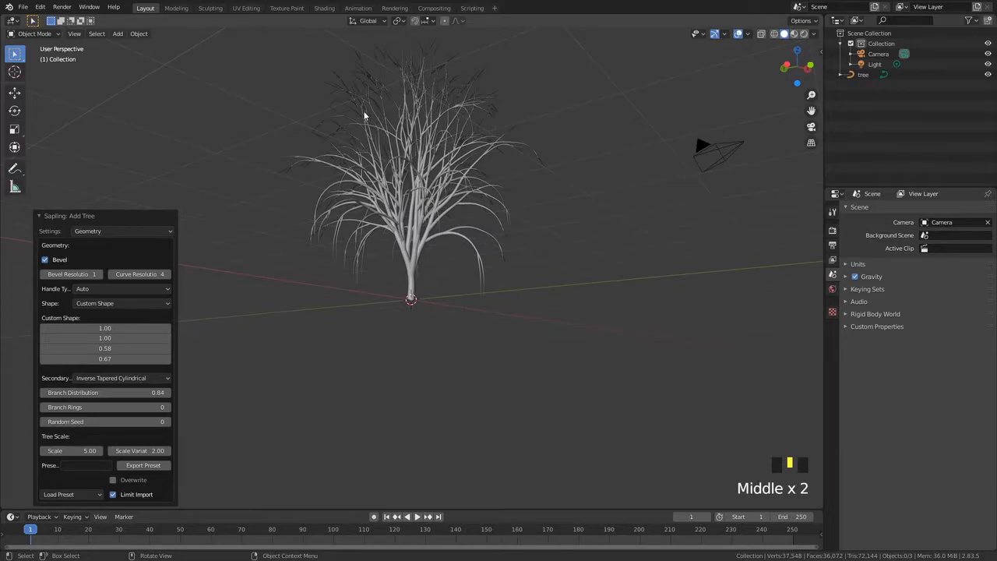
middle_drag(393, 254, 467, 265)
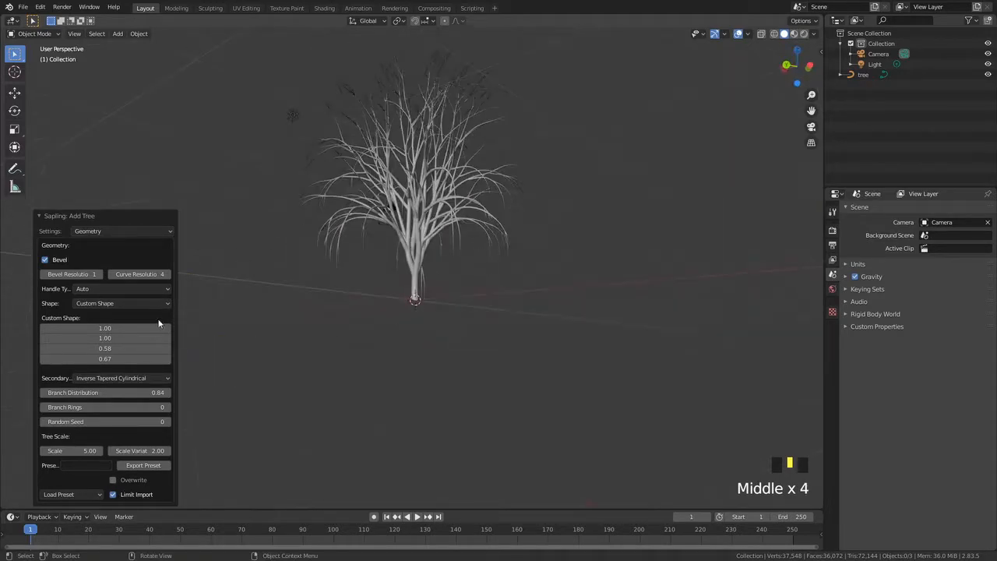
Try changing Random Seed and Branch Rings, then enter 0 for Branch Rings
mouse_move(106, 421)
mouse_down()
mouse_move(59, 421)
mouse_move(124, 422)
mouse_up()
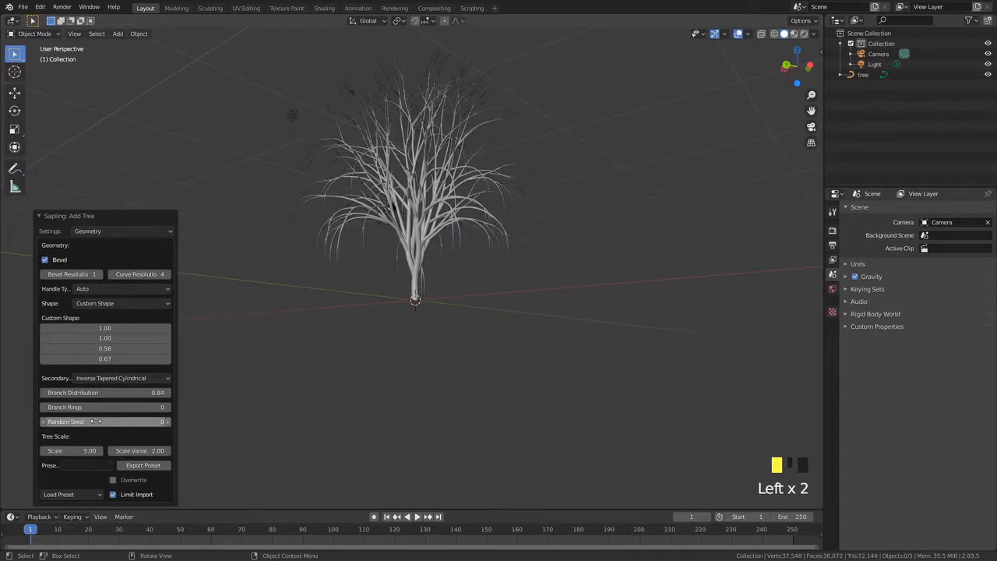
scroll(456, 250, up, 4)
scroll(461, 218, down, 2)
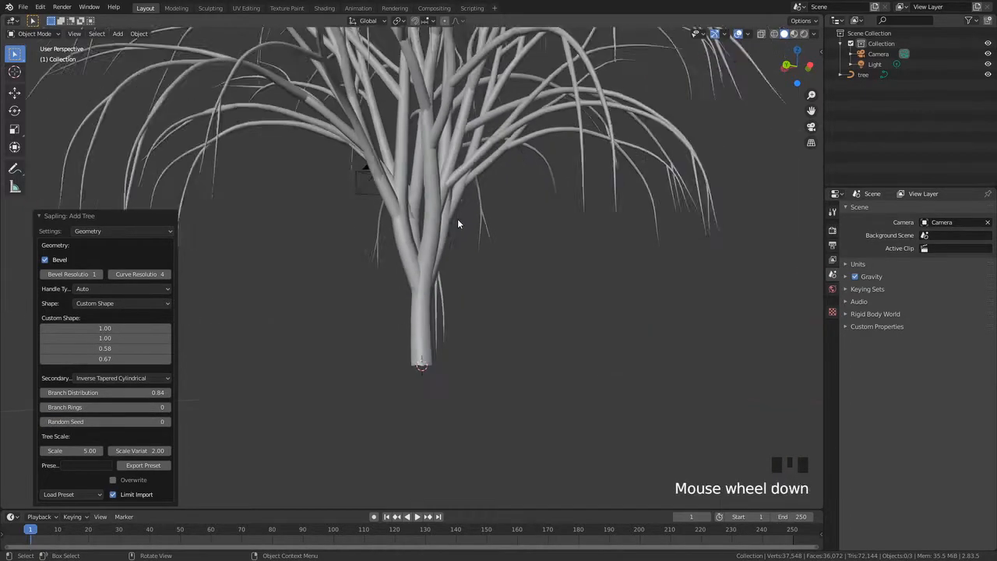
scroll(135, 383, down, 2)
drag(108, 406, 142, 406)
click(119, 403)
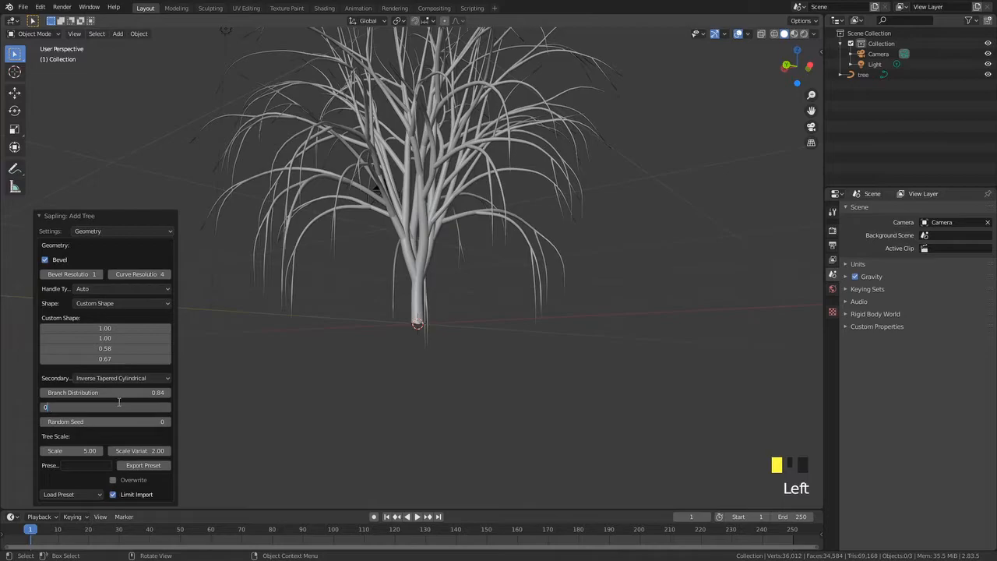
text(0)
key(Return)
Drag the tree Scale down, then set it back to 5
middle_drag(296, 327, 504, 162)
middle_drag(414, 275, 430, 189)
scroll(430, 189, up, 3)
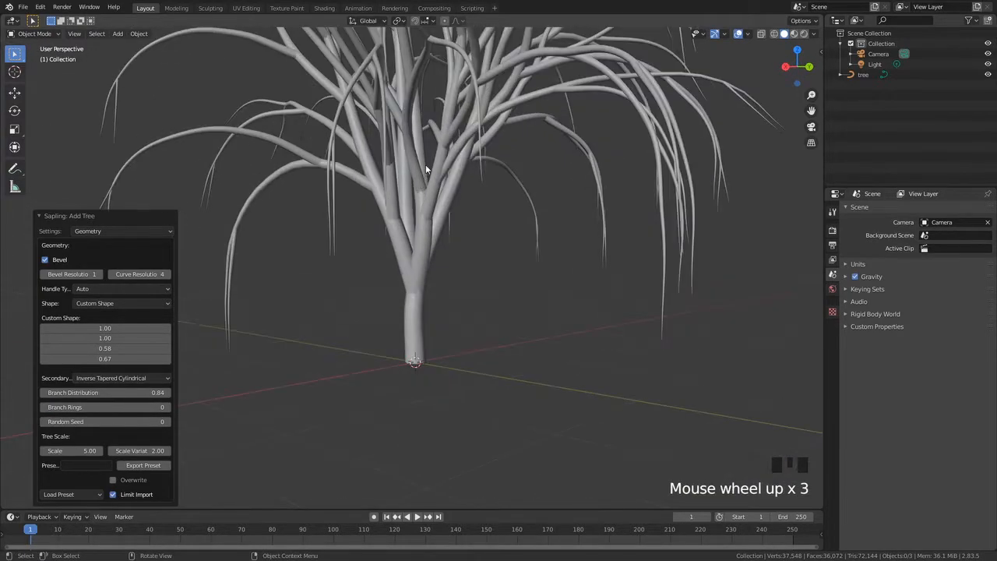
scroll(415, 314, down, 2)
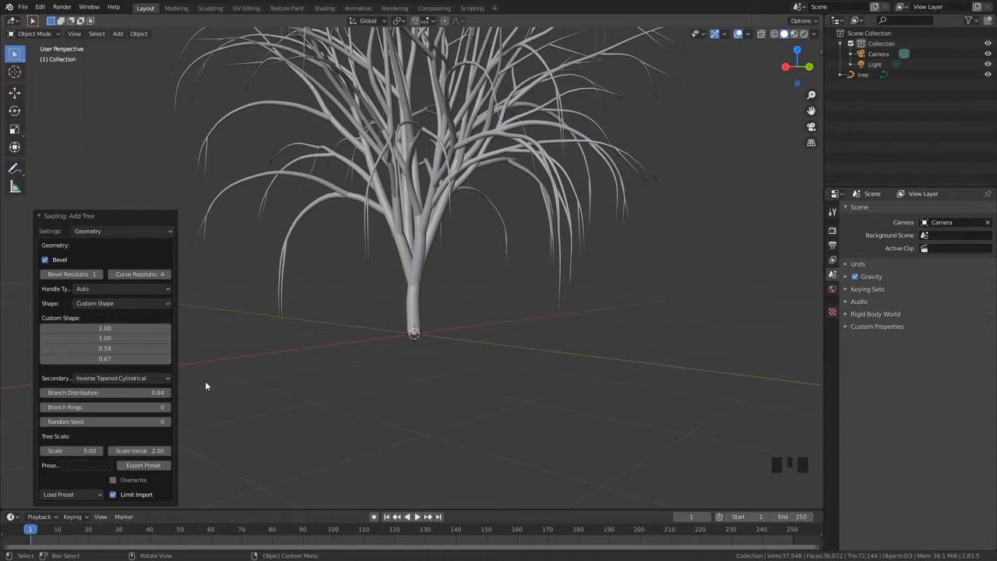
mouse_move(78, 450)
mouse_down()
mouse_move(54, 450)
mouse_move(86, 450)
mouse_move(76, 450)
mouse_up()
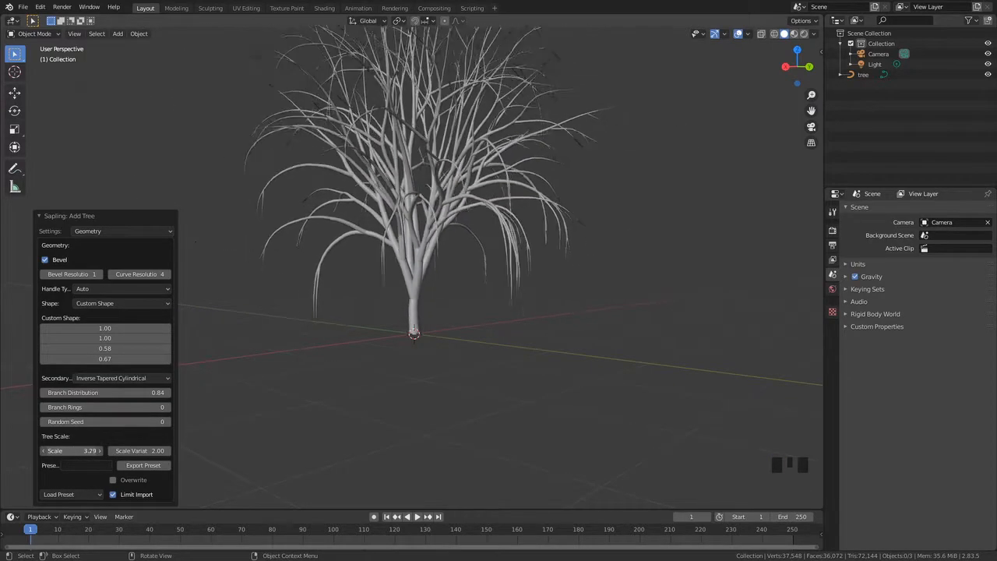
click(67, 451)
text(5)
key(Return)
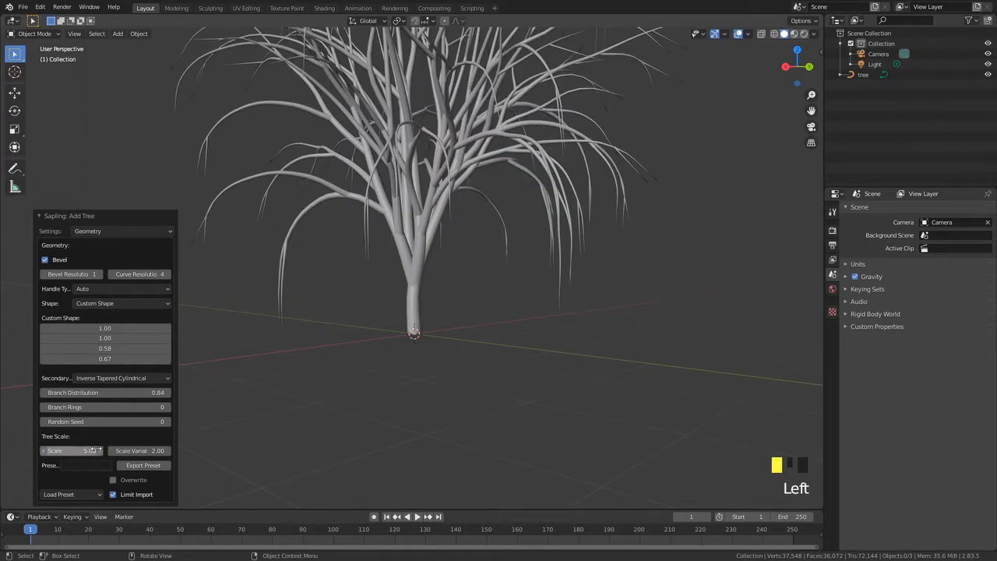
Try editing the Scale Variation value
drag(163, 451, 151, 451)
click(160, 451)
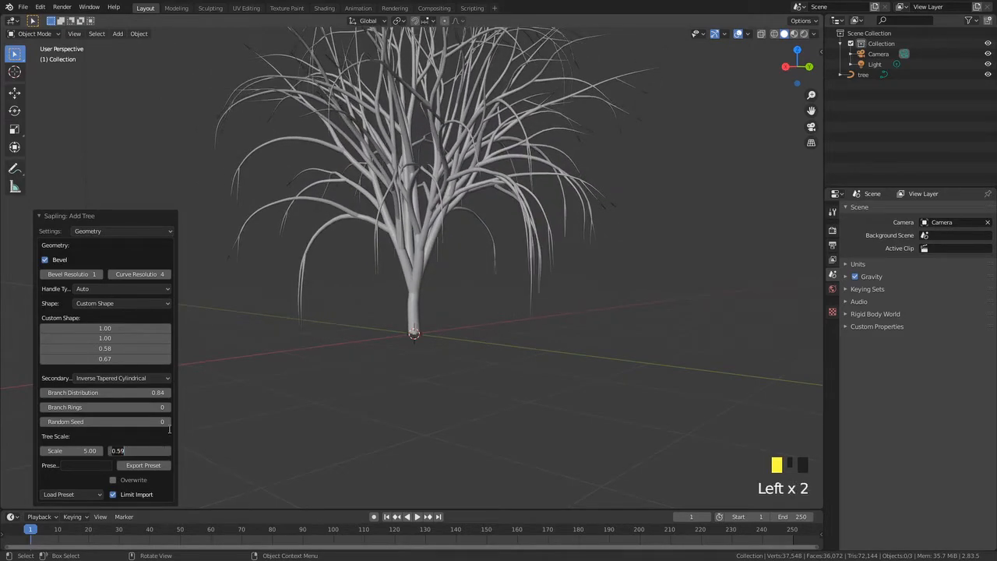
key(Return)
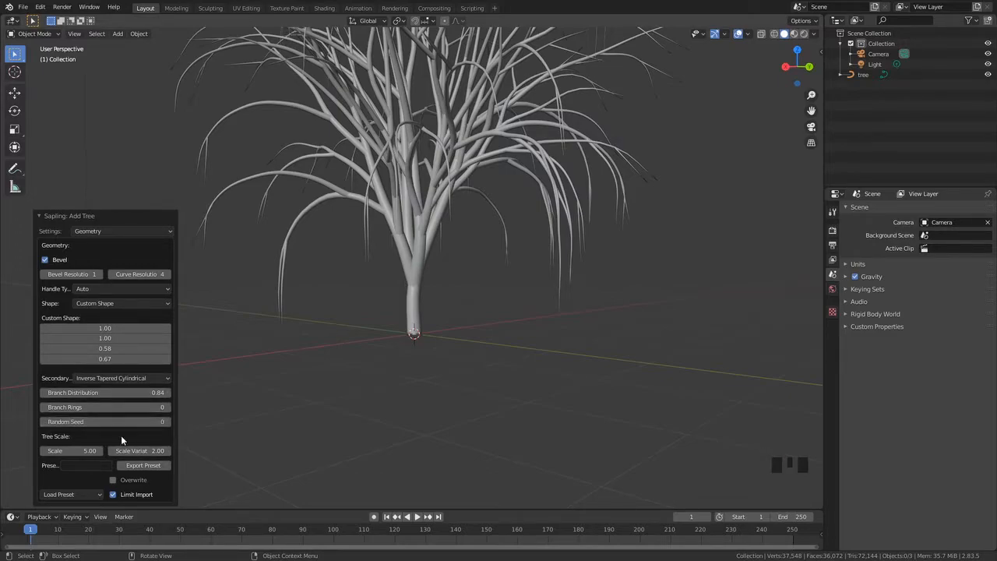
Switch the Sapling settings page to Branch Radius
middle_drag(173, 356, 436, 378)
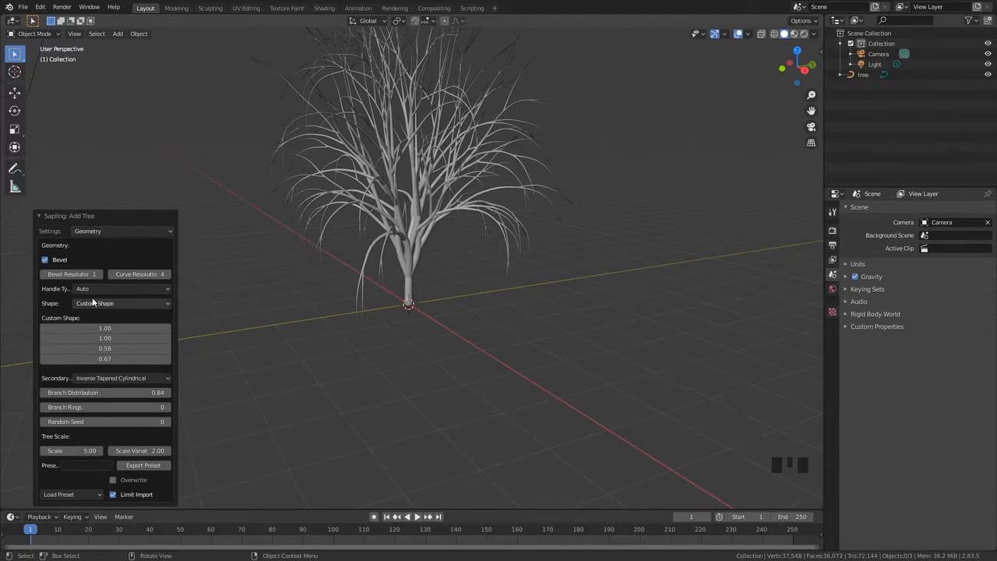
middle_drag(374, 233, 327, 257)
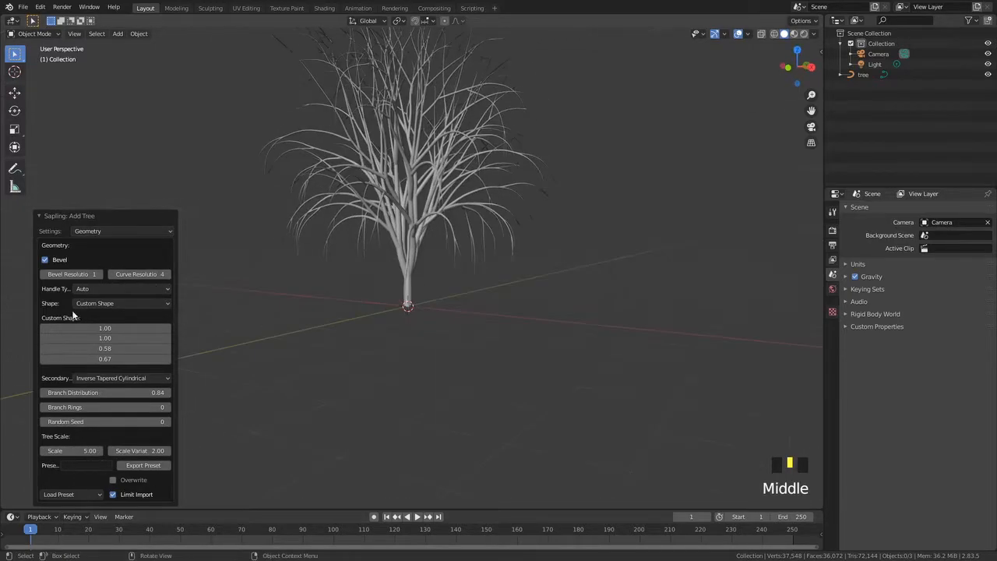
click(120, 225)
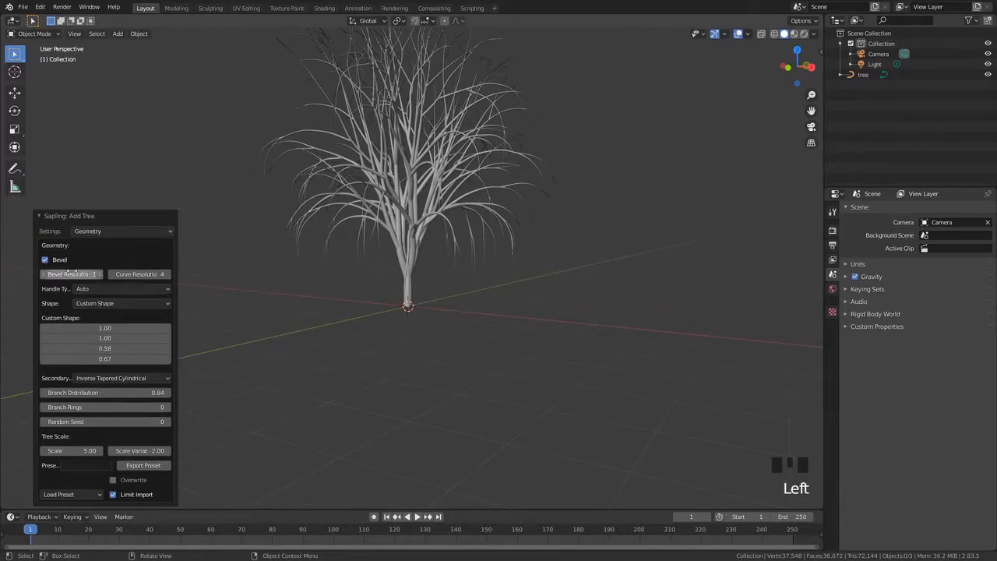
drag(112, 228, 110, 255)
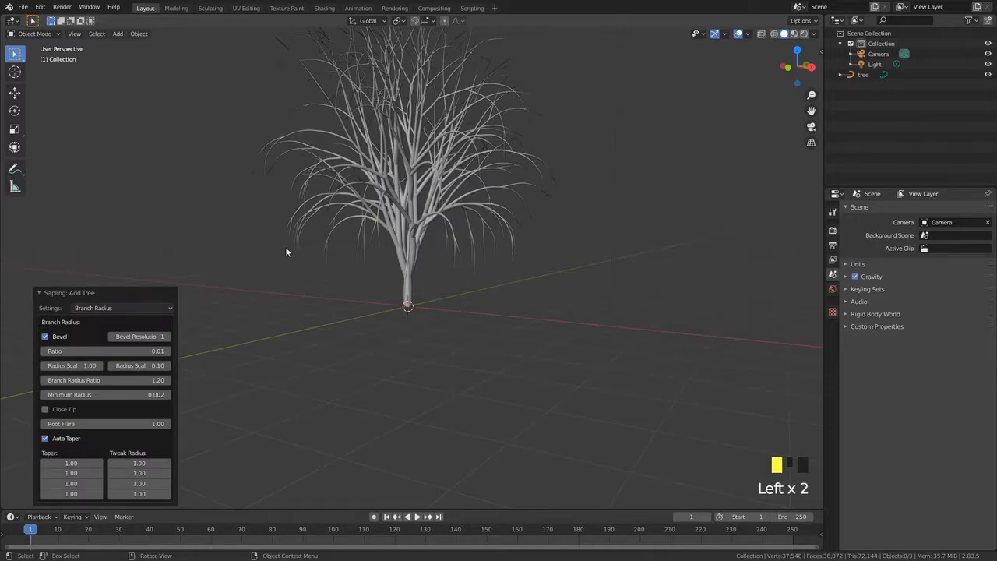
middle_drag(330, 206, 55, 315)
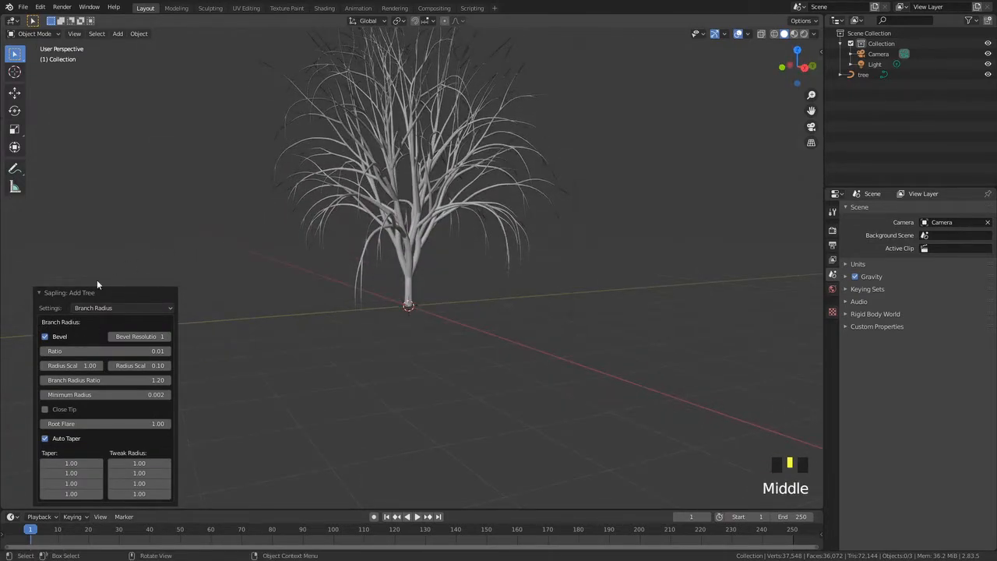
Turn Bevel off and back on
click(45, 336)
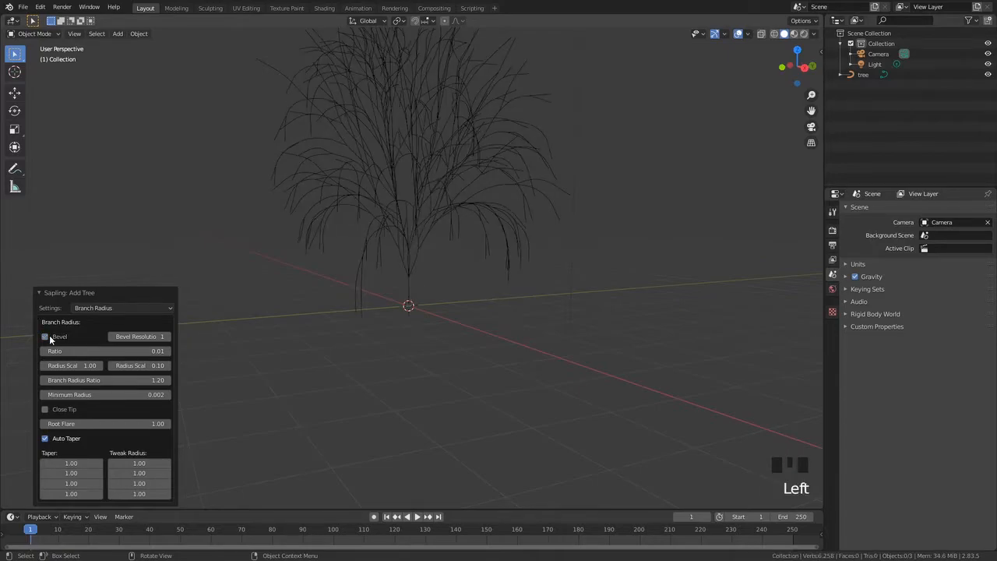
click(45, 336)
drag(71, 310, 86, 301)
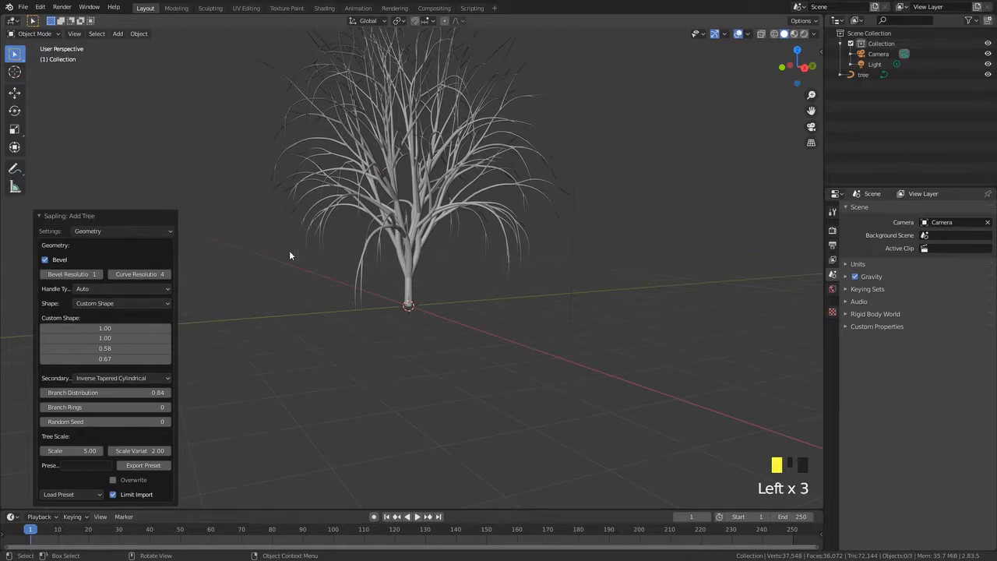
Switch the Sapling settings page from Geometry to Branch Radius
click(128, 231)
drag(90, 228, 98, 254)
scroll(344, 315, up, 4)
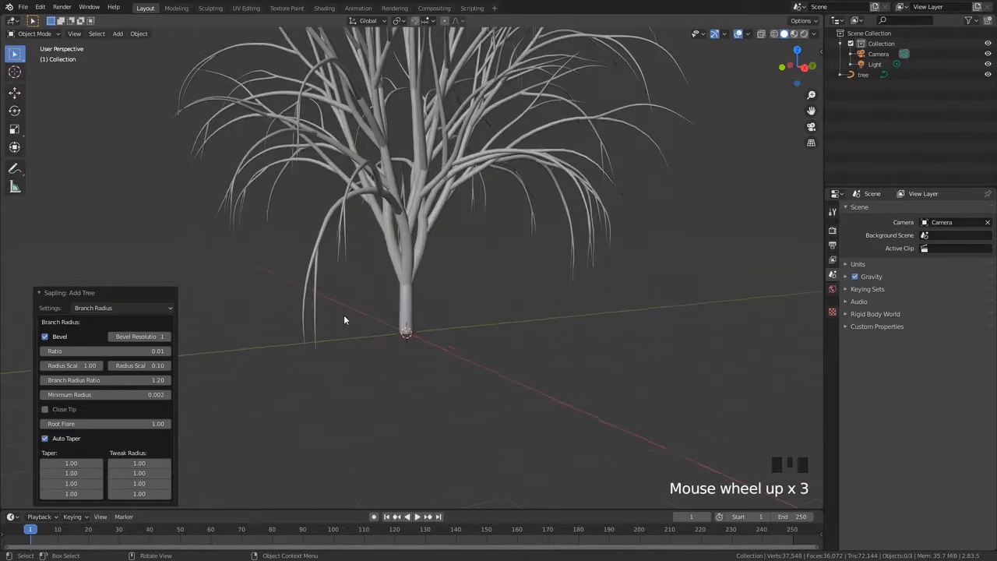
Try branch radius Ratio values of 0.01 and 0.1
mouse_move(144, 351)
mouse_down()
mouse_move(218, 350)
mouse_move(144, 350)
mouse_up()
click(146, 352)
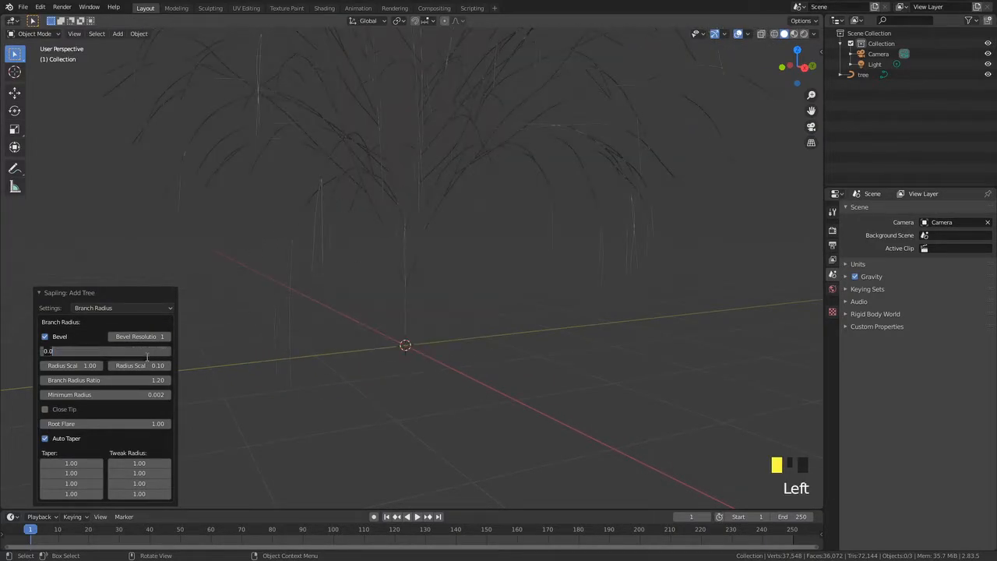
text(1)
key(Return)
middle_drag(420, 195, 373, 264)
click(58, 351)
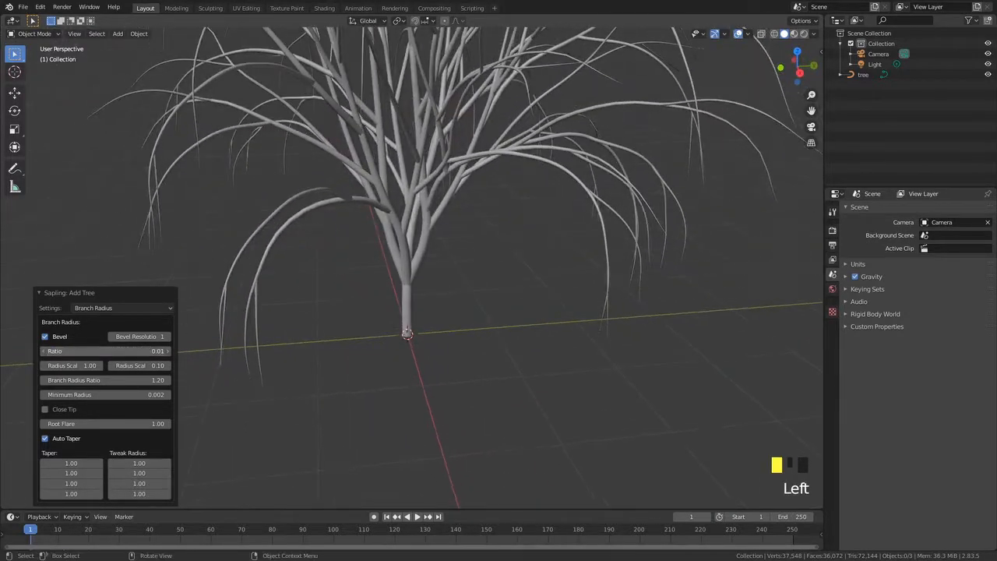
text(0.1)
key(Return)
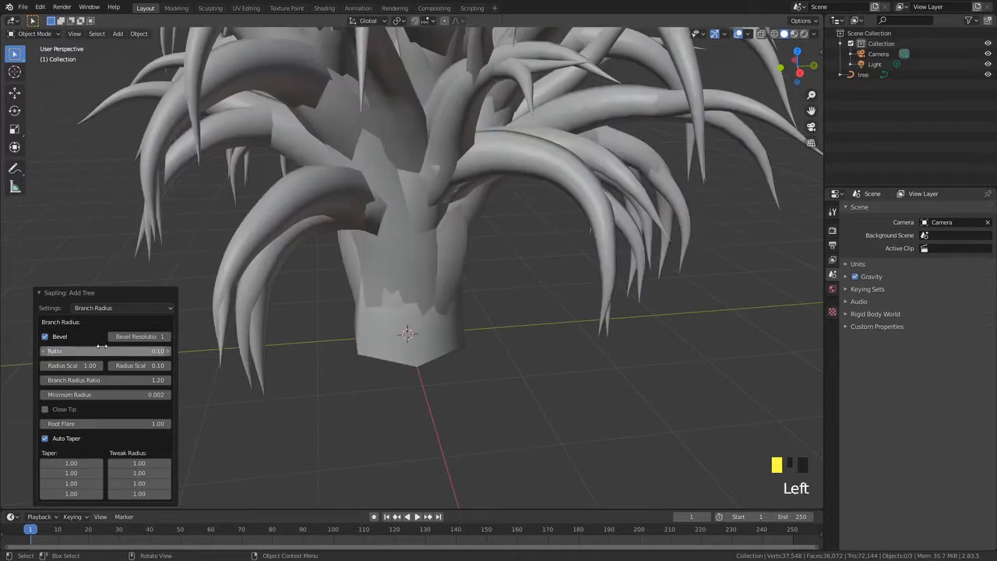
Try a Ratio of 0.05, then return the Ratio to 0.01
double_click(88, 352)
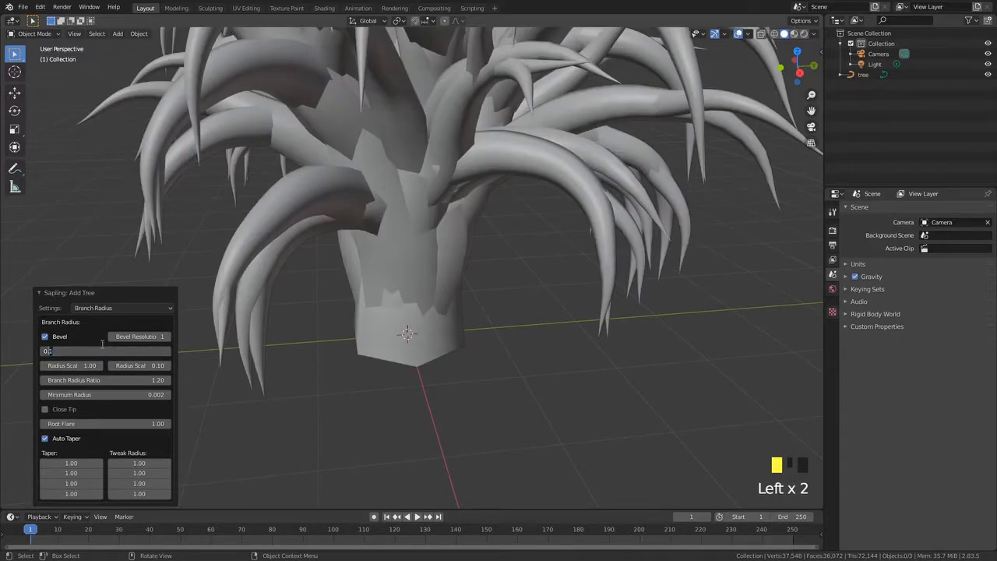
text(0.05)
key(Return)
click(102, 351)
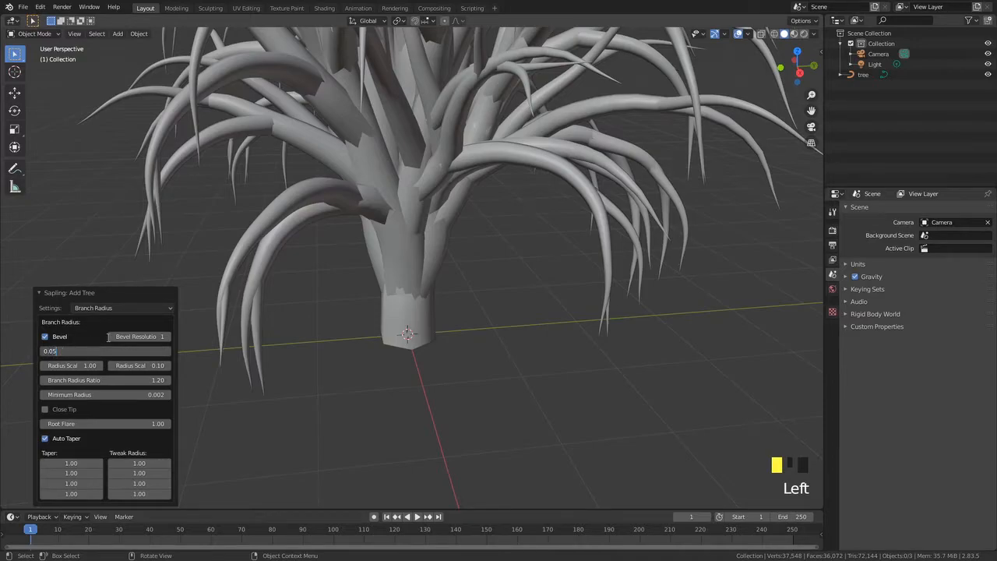
key(Return)
Set the first Radius Scale to 1 and the second Radius Scale to 0.5
middle_drag(367, 304, 302, 276)
scroll(359, 313, up, 2)
middle_drag(374, 335, 454, 312)
scroll(441, 232, up, 1)
scroll(398, 259, down, 3)
middle_drag(398, 259, 445, 274)
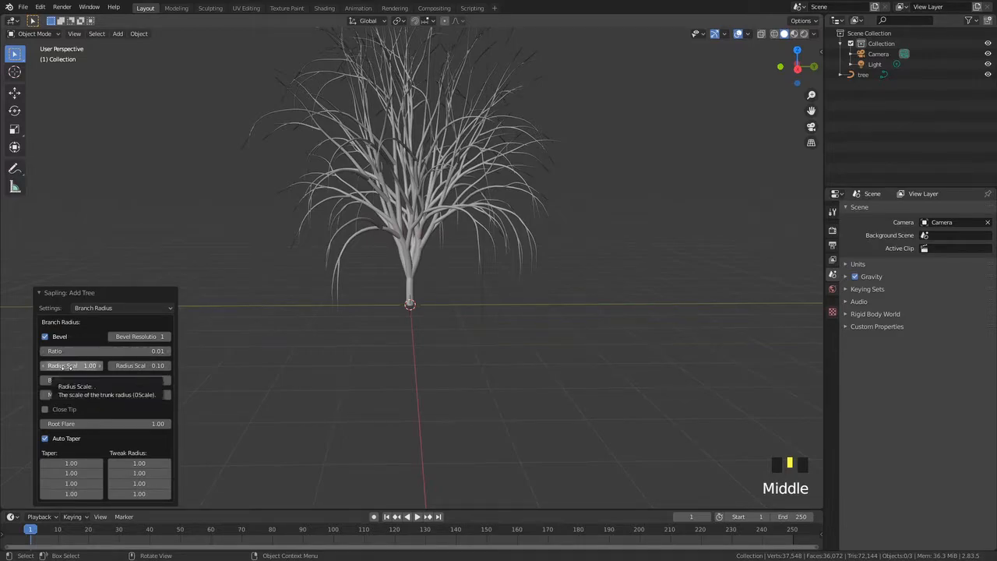
drag(72, 365, 71, 365)
drag(138, 366, 146, 365)
drag(72, 365, 71, 365)
click(72, 366)
text(1)
key(Return)
click(145, 363)
text(0)
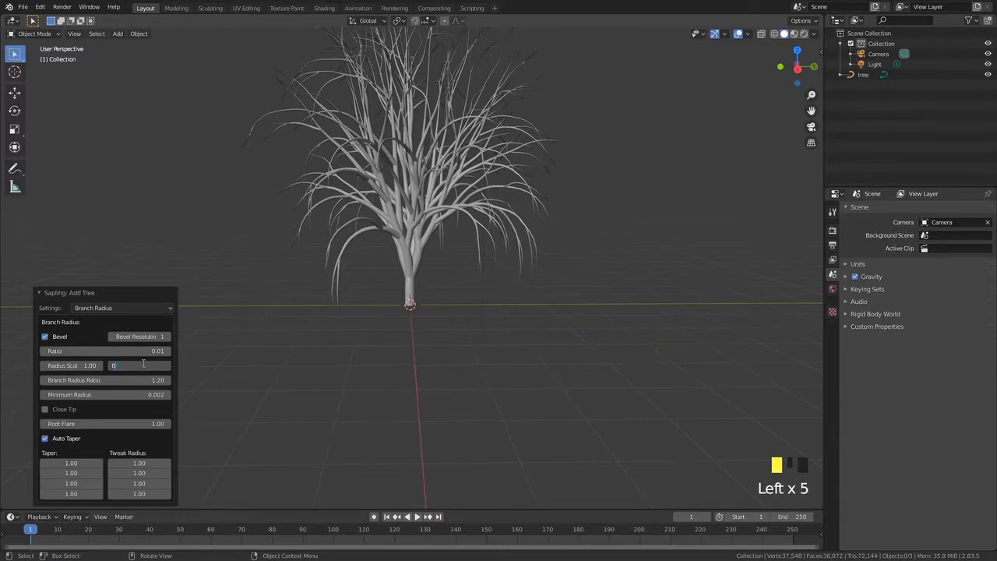
text(.5)
key(Return)
Enable Close Tip for the branches
mouse_move(413, 304)
middle_down()
mouse_move(434, 286)
mouse_move(423, 311)
middle_up()
scroll(381, 258, up, 2)
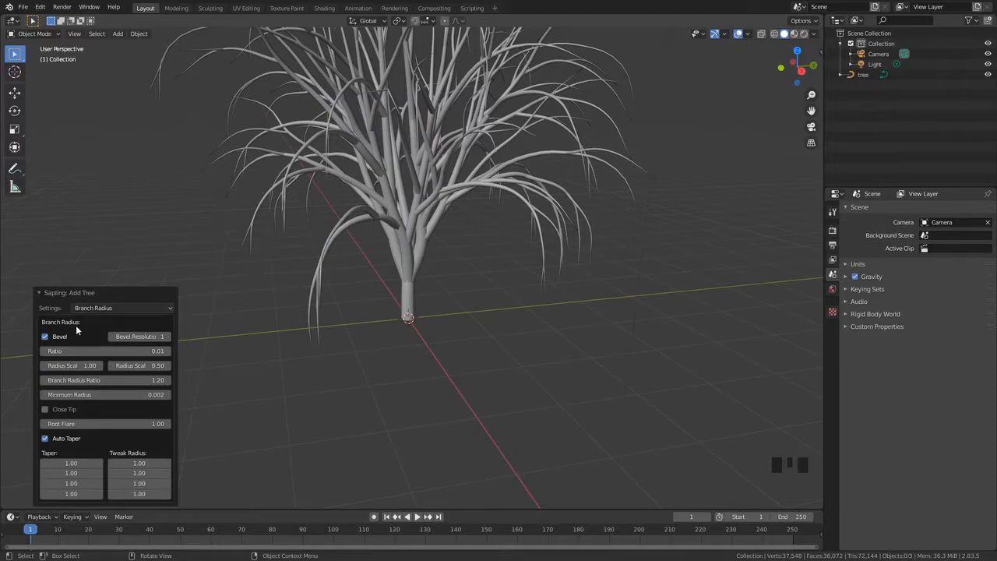
click(46, 412)
middle_drag(283, 394, 219, 241)
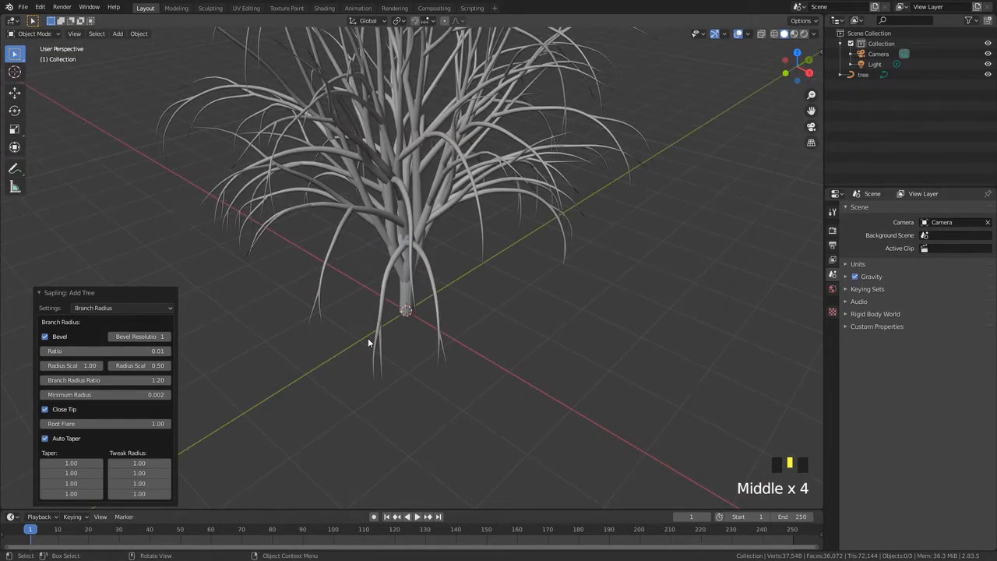
Toggle Close Tip off and on again
middle_drag(367, 341, 343, 299)
middle_drag(425, 273, 648, 170)
click(45, 410)
click(45, 410)
click(45, 410)
click(46, 409)
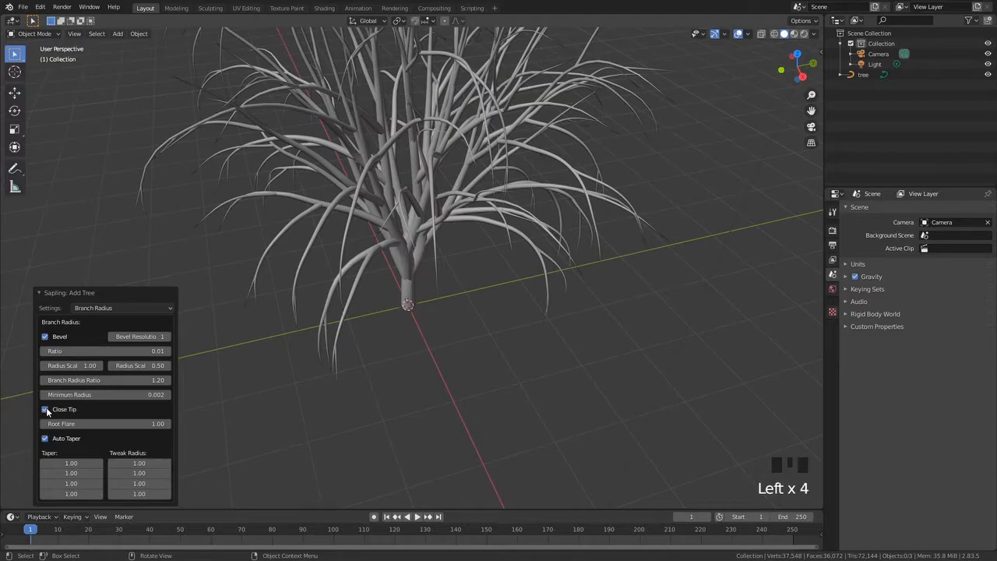
Toggle Auto Taper off and on several times
click(48, 439)
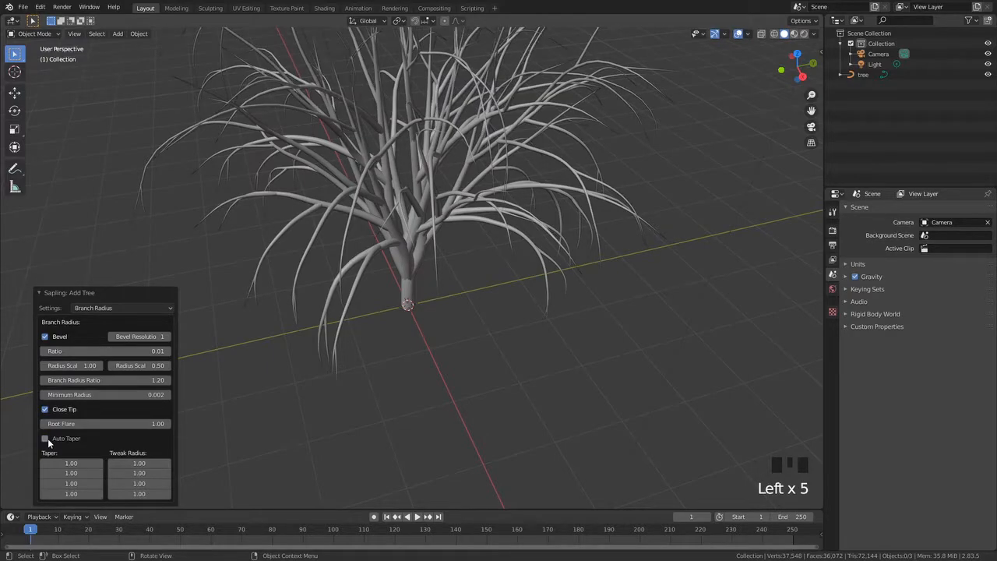
click(47, 439)
middle_drag(318, 321, 336, 240)
scroll(331, 321, down, 3)
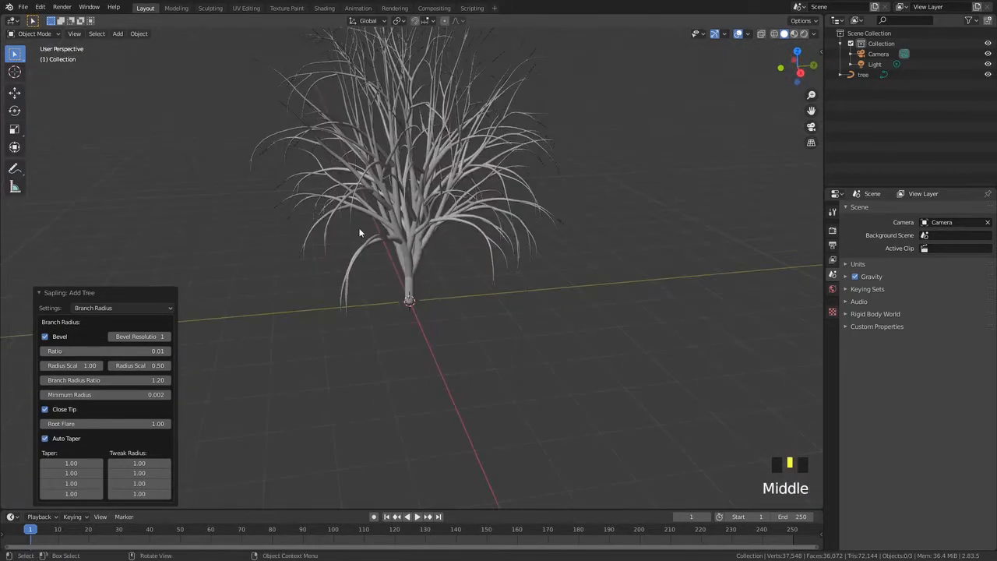
click(48, 438)
click(48, 437)
click(46, 438)
click(46, 439)
middle_drag(387, 166, 410, 273)
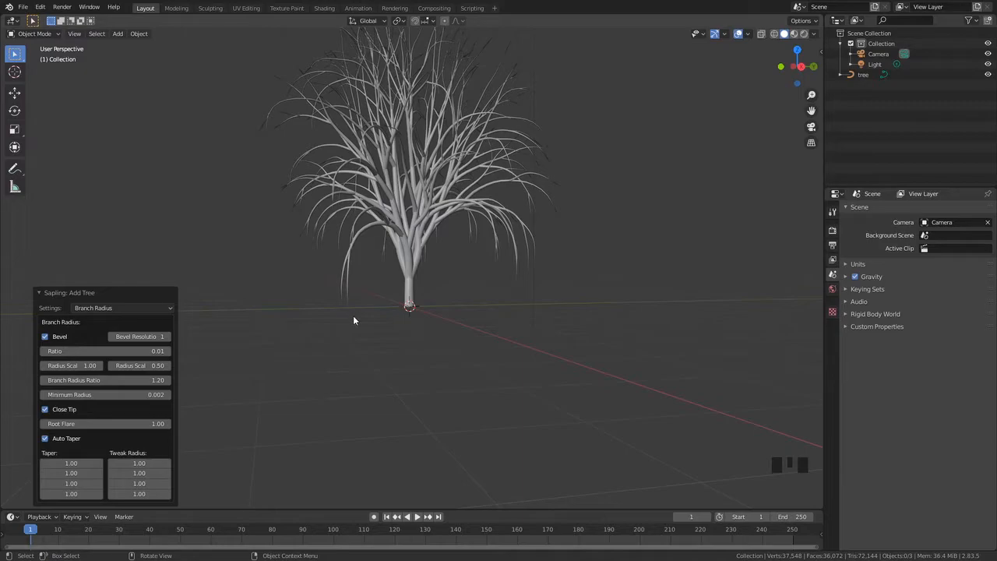
scroll(434, 200, up, 2)
shift+middle_drag(434, 200, 416, 253)
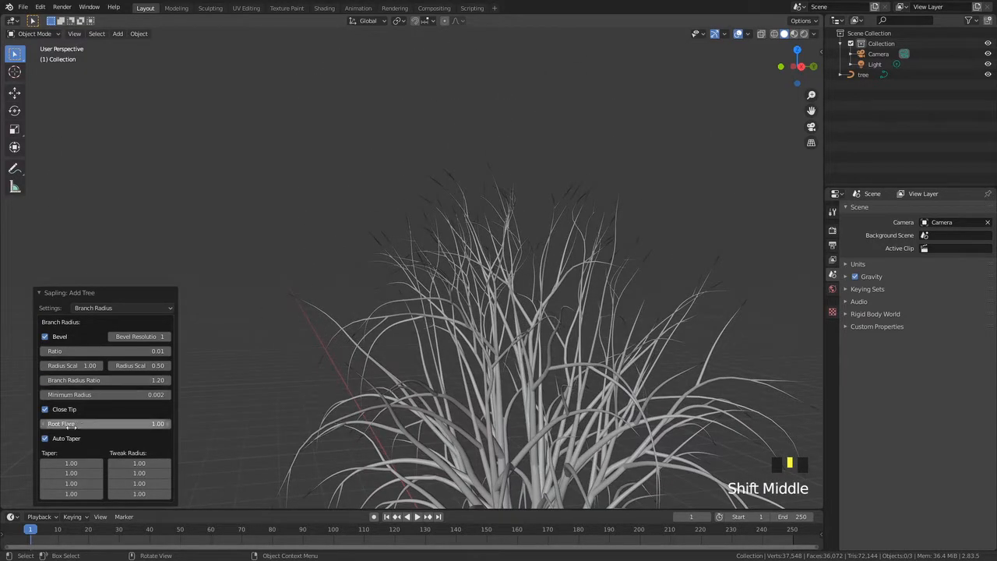
Turn Auto Taper off and back on
click(48, 438)
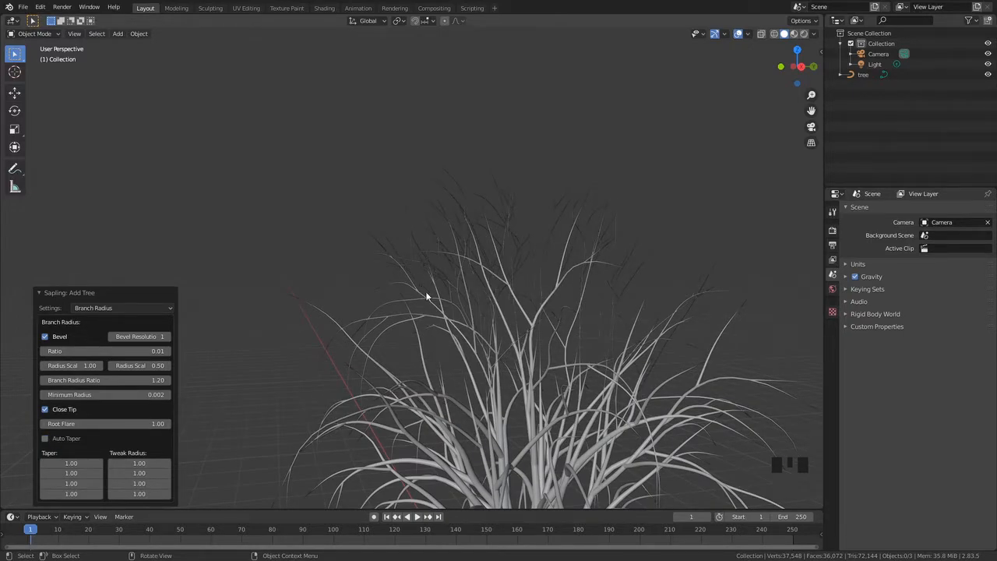
scroll(446, 417, down, 1)
scroll(450, 411, up, 13)
scroll(444, 290, up, 7)
scroll(446, 292, down, 14)
scroll(450, 436, down, 3)
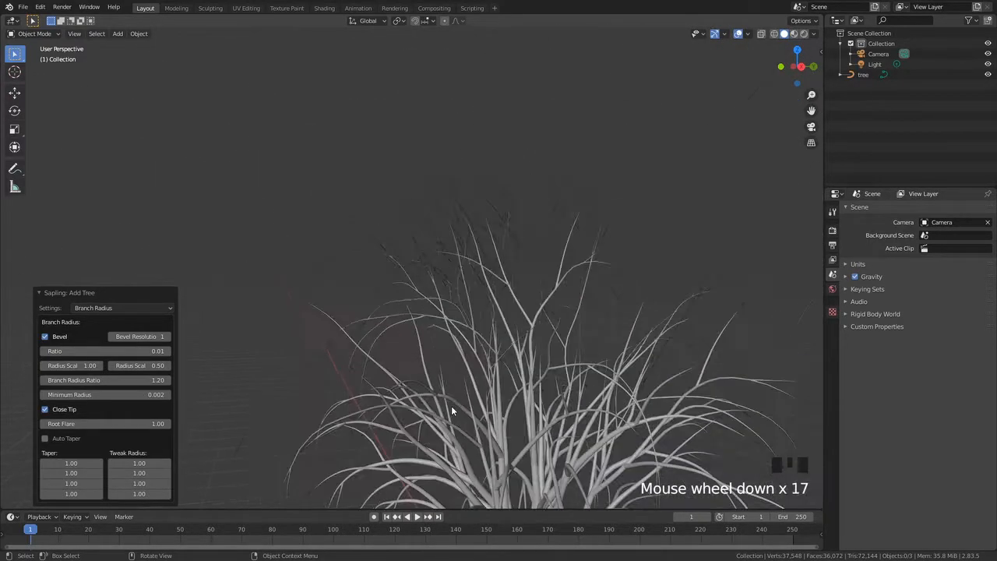
click(46, 439)
scroll(471, 391, down, 4)
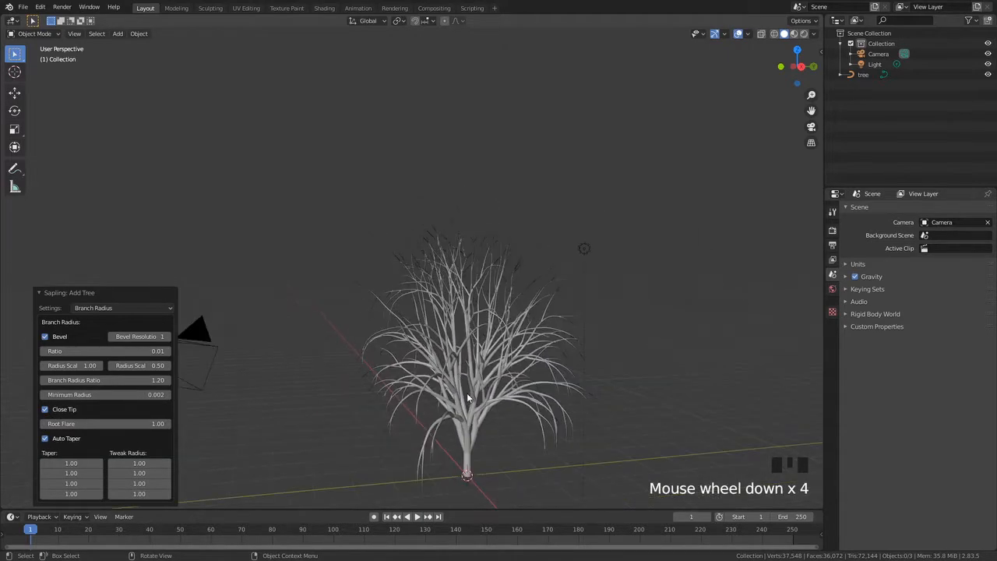
shift+middle_drag(447, 357, 418, 250)
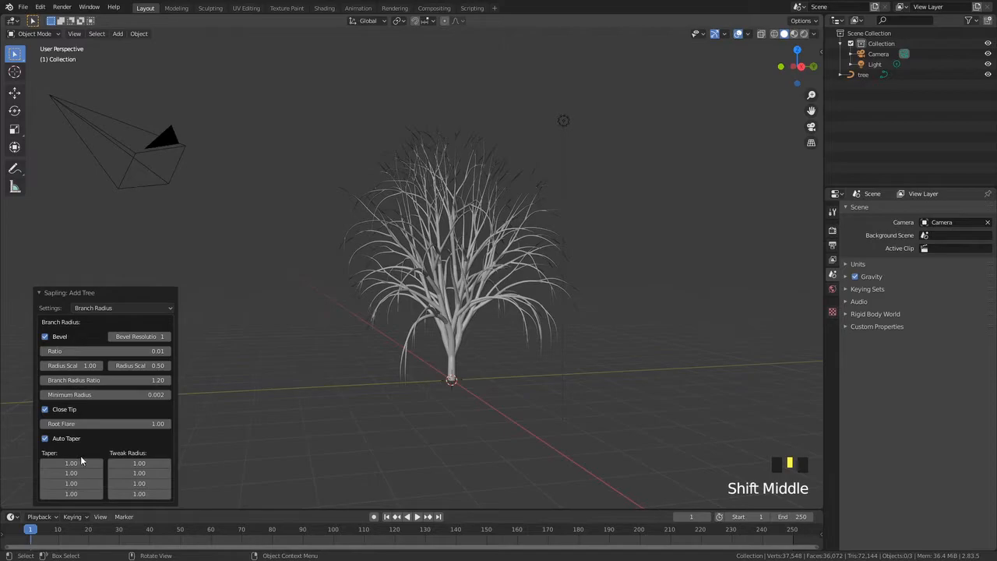
Try editing the first Tweak Radius value, entering 1
click(116, 308)
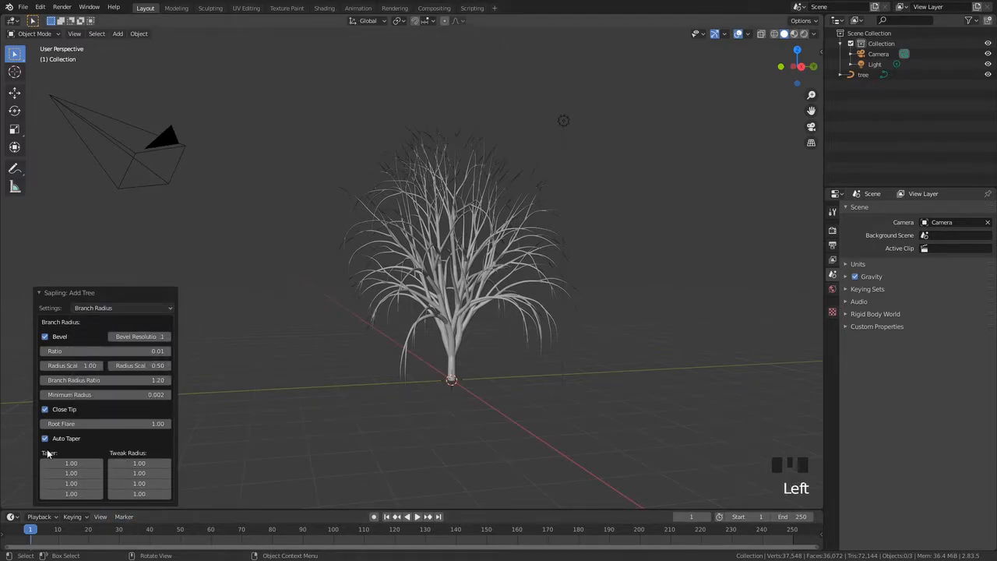
mouse_move(137, 458)
mouse_down()
mouse_move(126, 460)
mouse_move(138, 459)
mouse_up()
click(139, 461)
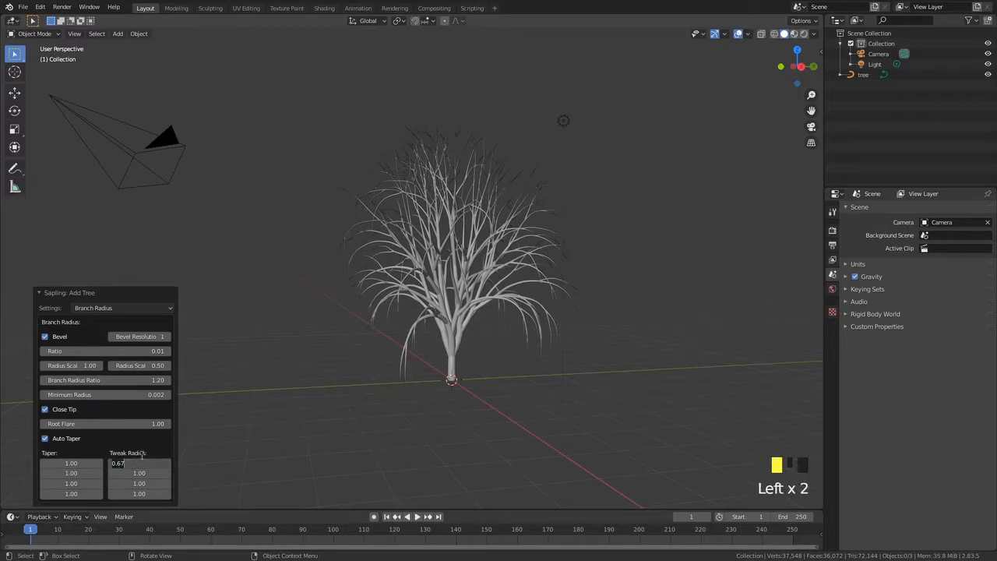
click(134, 463)
text(1)
click(128, 443)
middle_drag(461, 327, 267, 383)
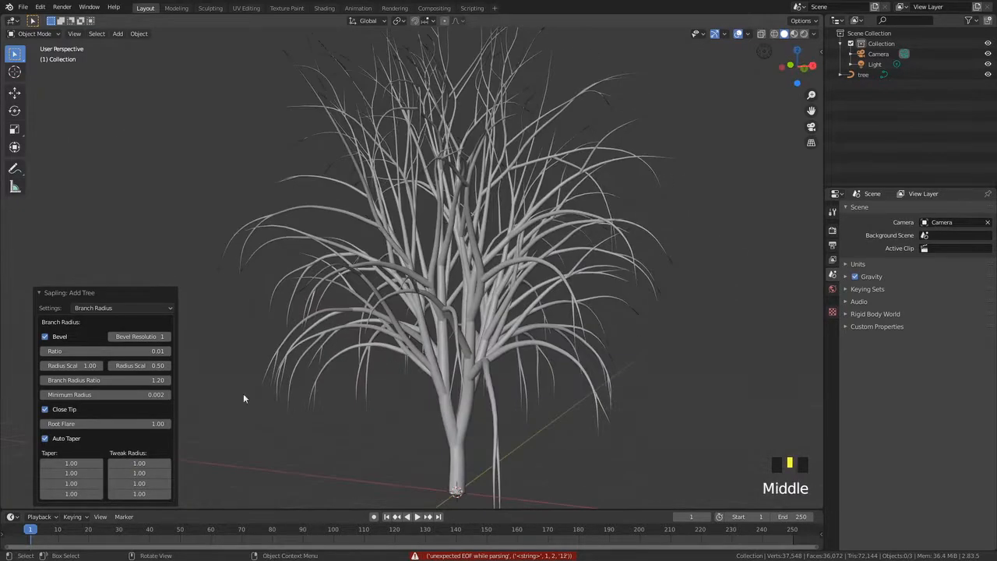
Switch the Sapling settings page to Branch Splitting
click(92, 308)
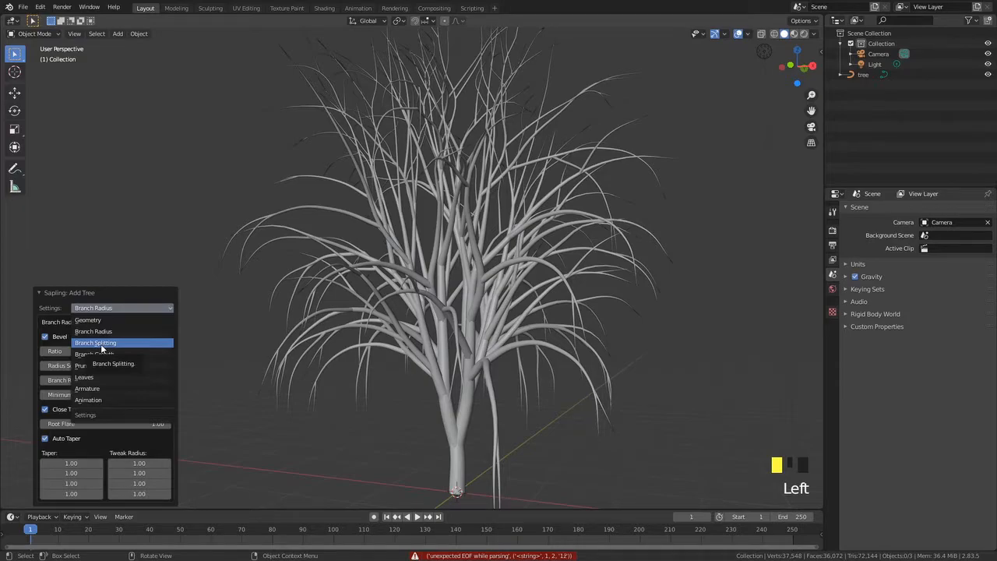
click(100, 343)
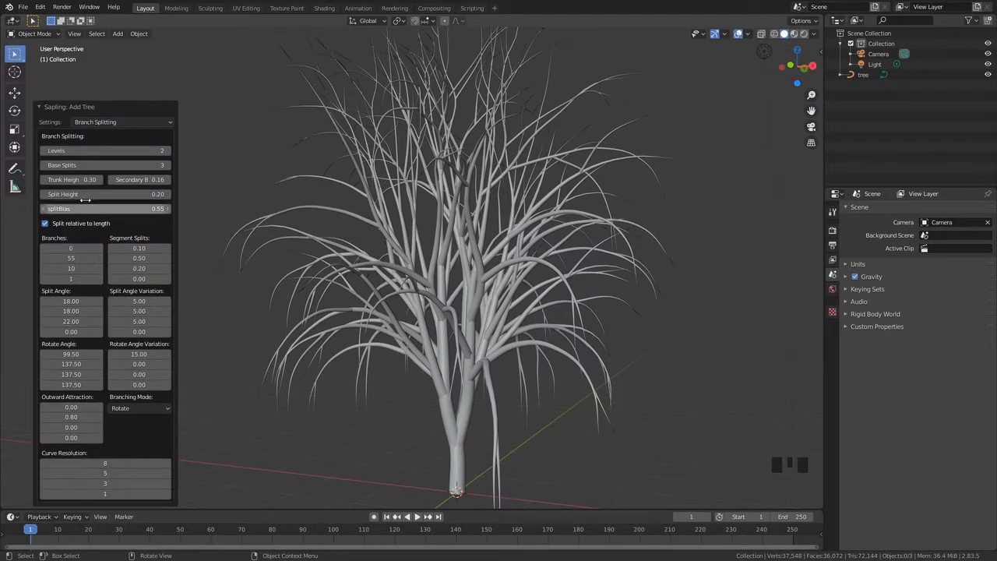
middle_drag(485, 310, 471, 290)
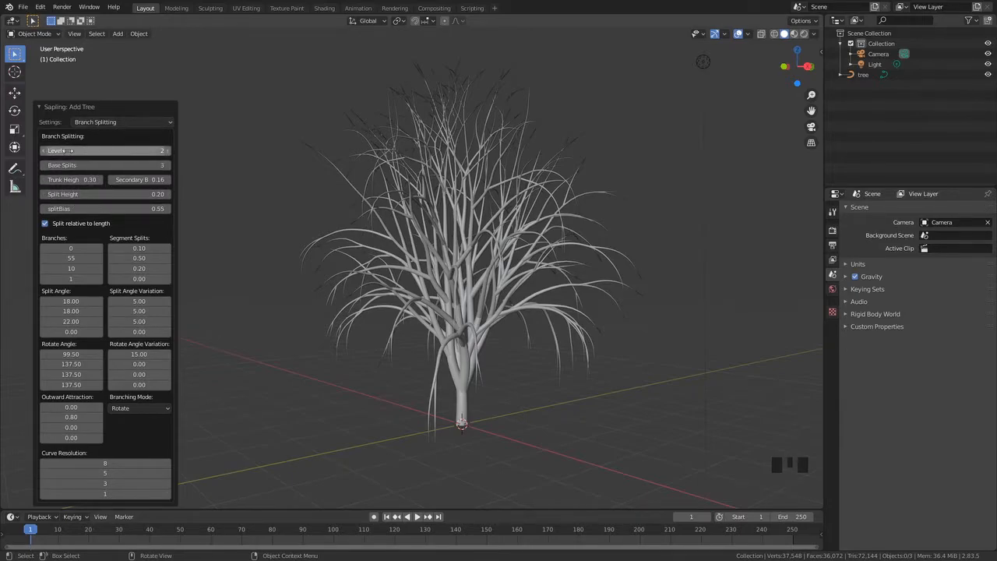
middle_drag(449, 366, 423, 410)
scroll(464, 432, down, 2)
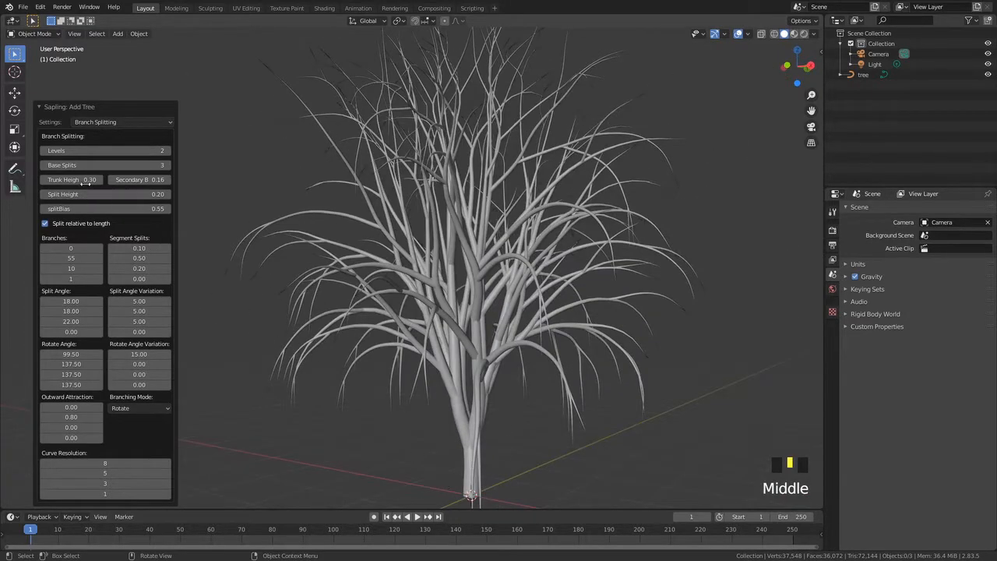
Drag Base Splits up to 55, then set it back to 3
drag(87, 166, 140, 165)
middle_drag(422, 412, 491, 419)
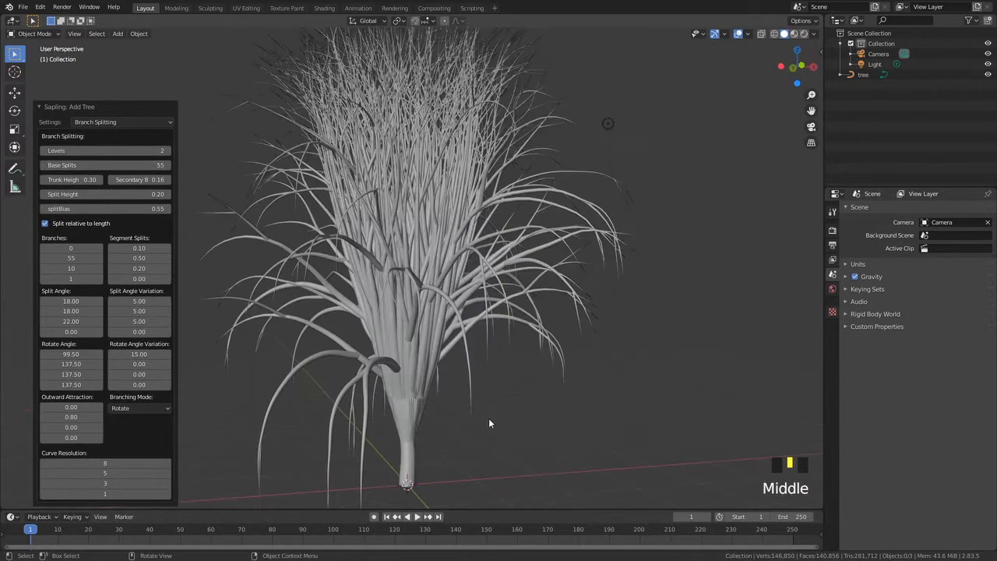
click(91, 165)
text(3)
key(Return)
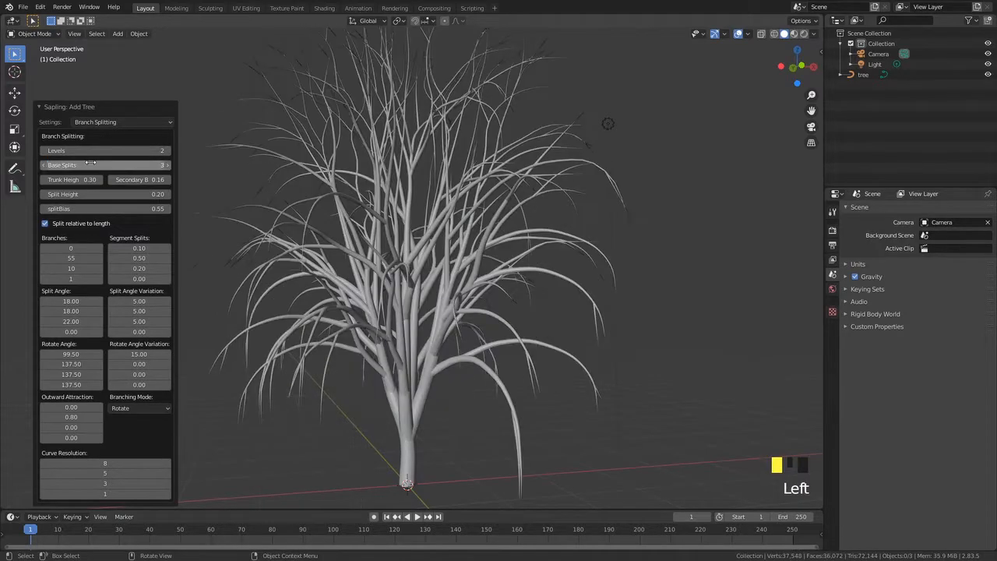
Raise the branch Levels to 4
middle_drag(261, 216, 194, 216)
drag(66, 151, 100, 151)
scroll(409, 323, down, 3)
middle_drag(411, 326, 423, 342)
scroll(424, 333, up, 4)
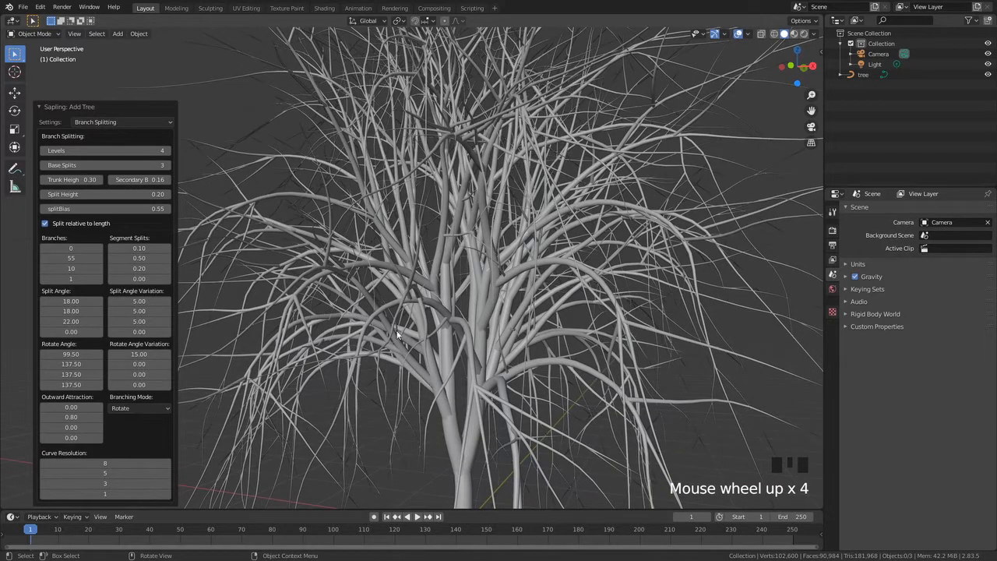
middle_drag(463, 311, 468, 309)
Reduce the Levels to 2
double_click(133, 152)
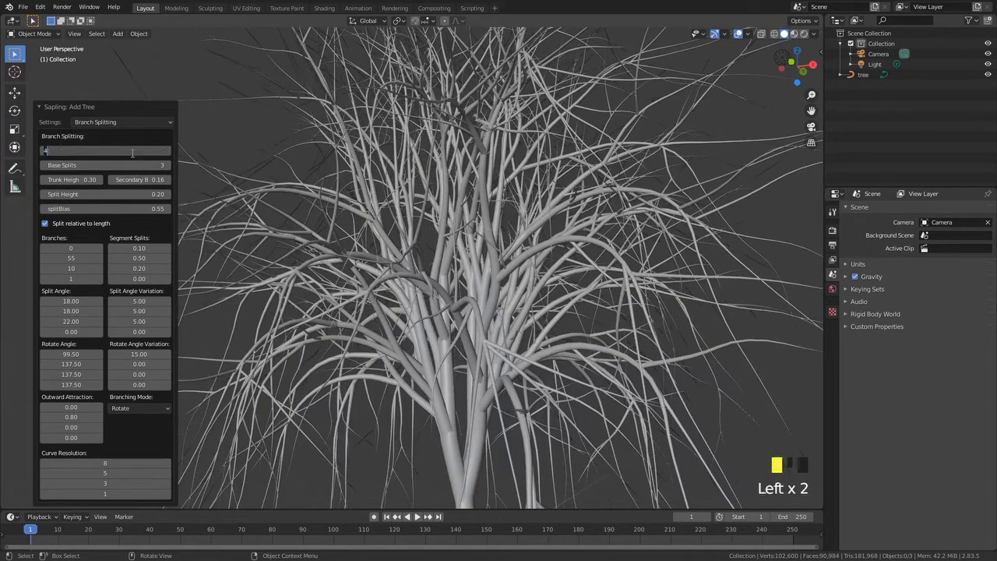
text(2)
key(Return)
click(114, 152)
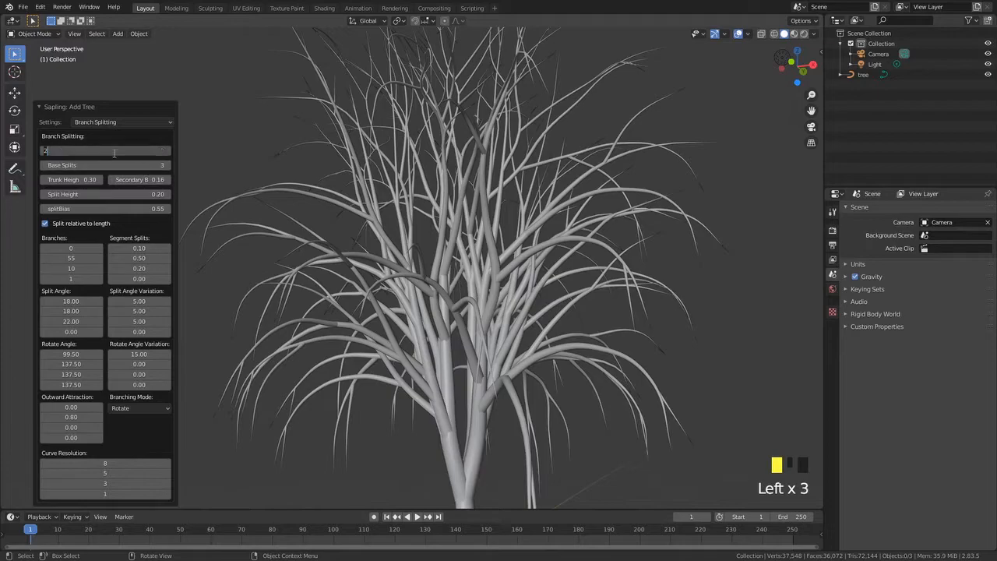
key(Return)
middle_drag(335, 308, 356, 320)
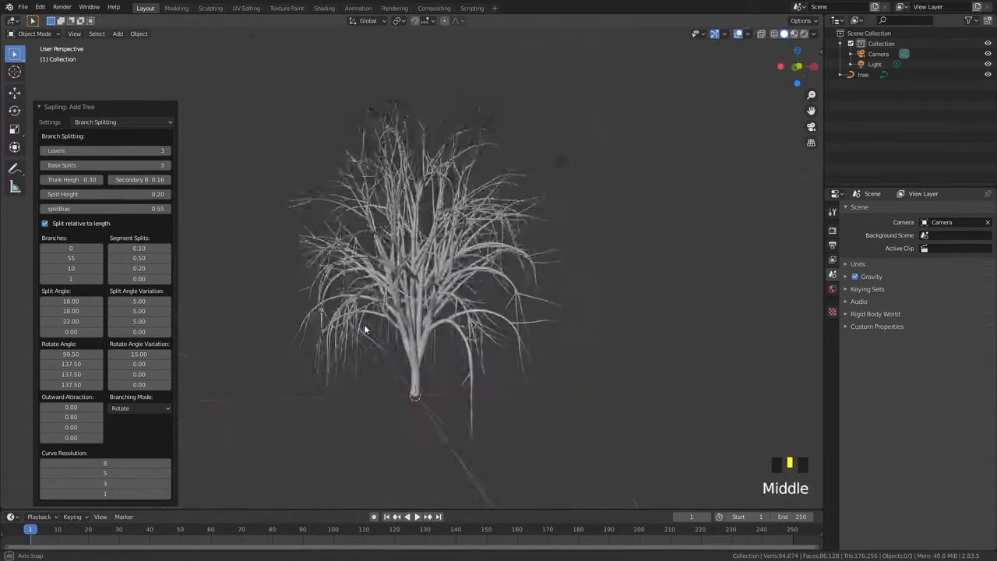
scroll(357, 320, up, 2)
key(KP_2)
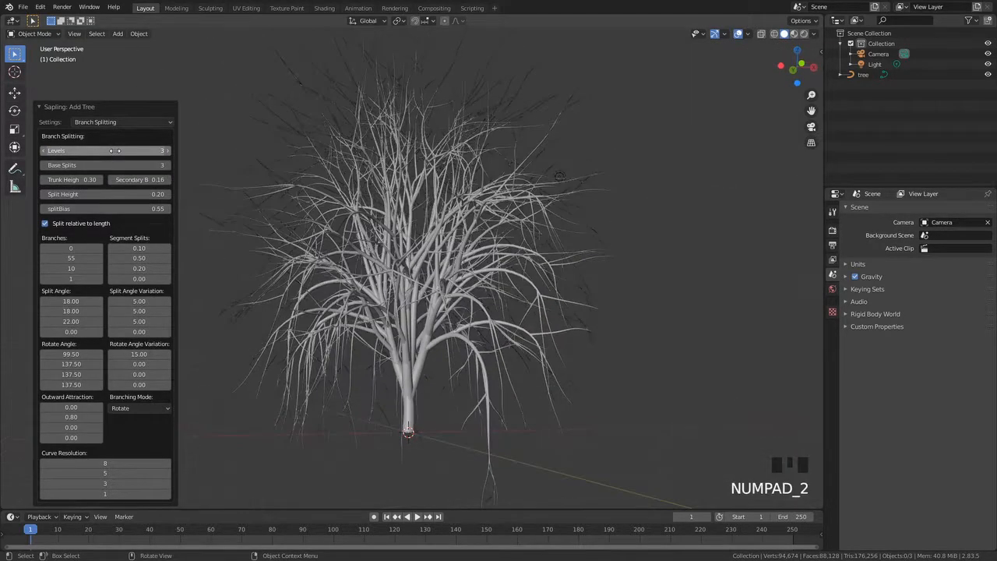
click(115, 151)
text(2)
key(Return)
middle_drag(343, 320, 358, 364)
scroll(360, 333, up, 2)
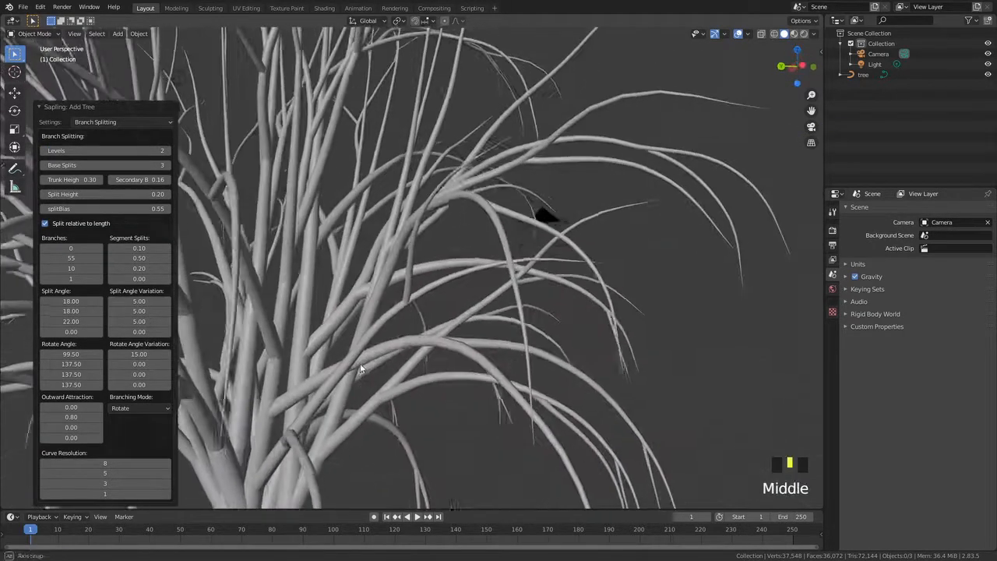
scroll(323, 450, down, 2)
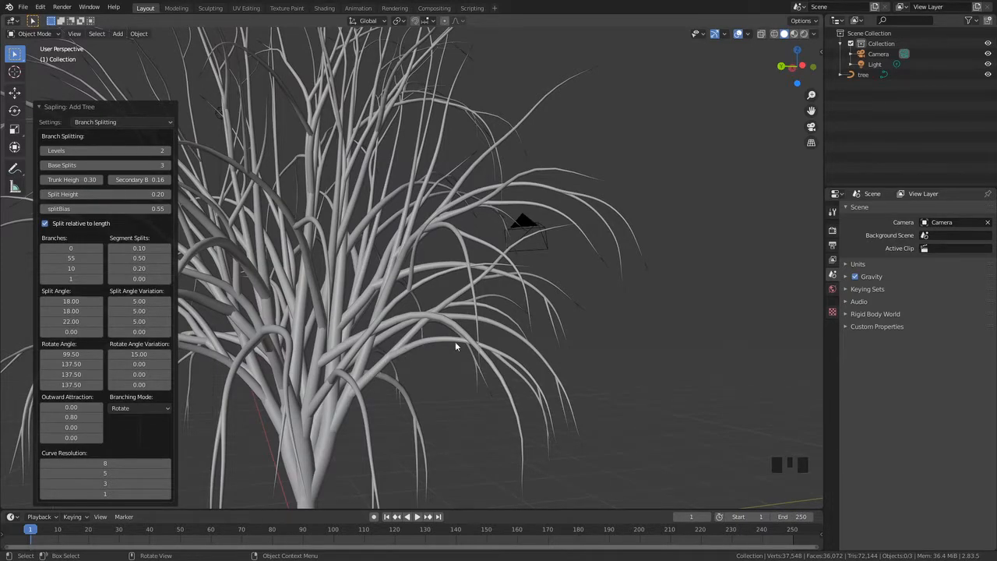
Raise the branch Levels to 3, then set them back to 2
middle_drag(529, 394, 354, 329)
scroll(359, 350, up, 3)
scroll(296, 325, up, 1)
scroll(280, 323, down, 2)
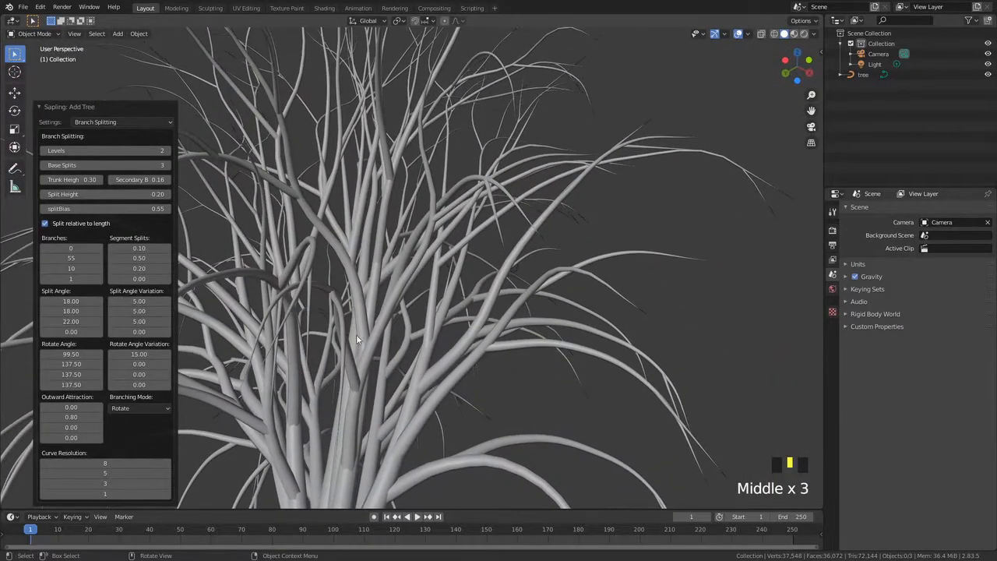
middle_drag(344, 392, 346, 382)
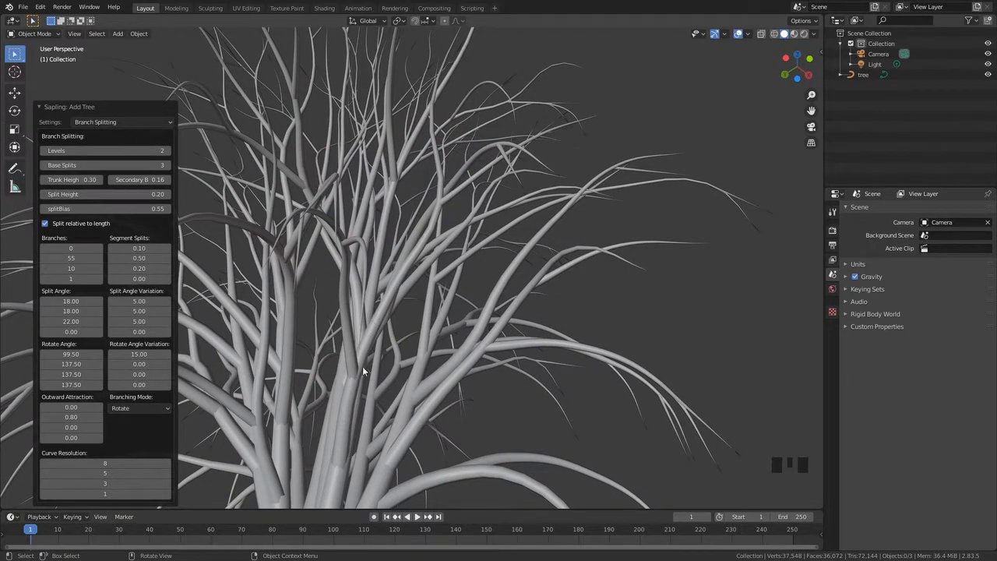
drag(73, 150, 46, 156)
double_click(73, 151)
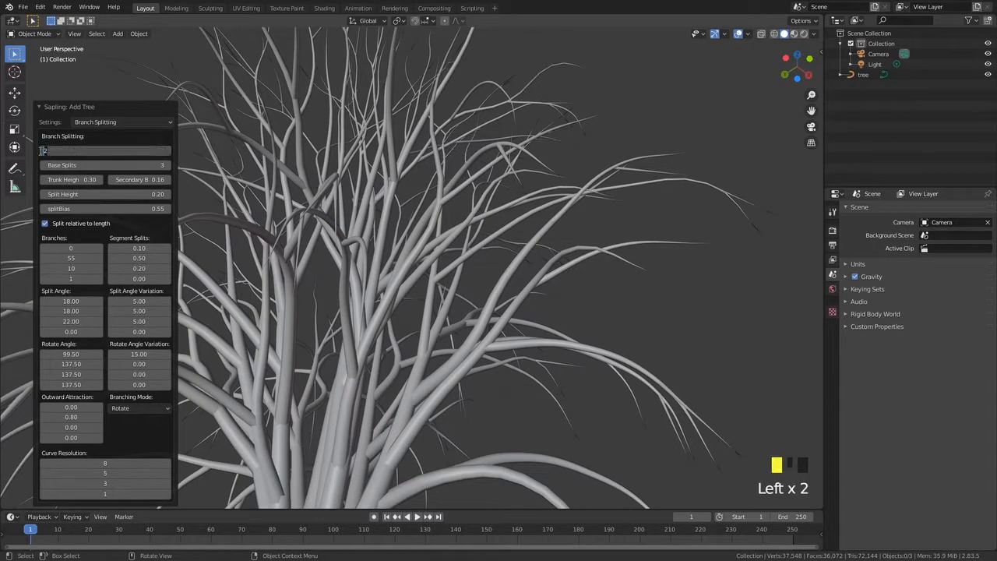
key(Return)
middle_drag(366, 335, 364, 312)
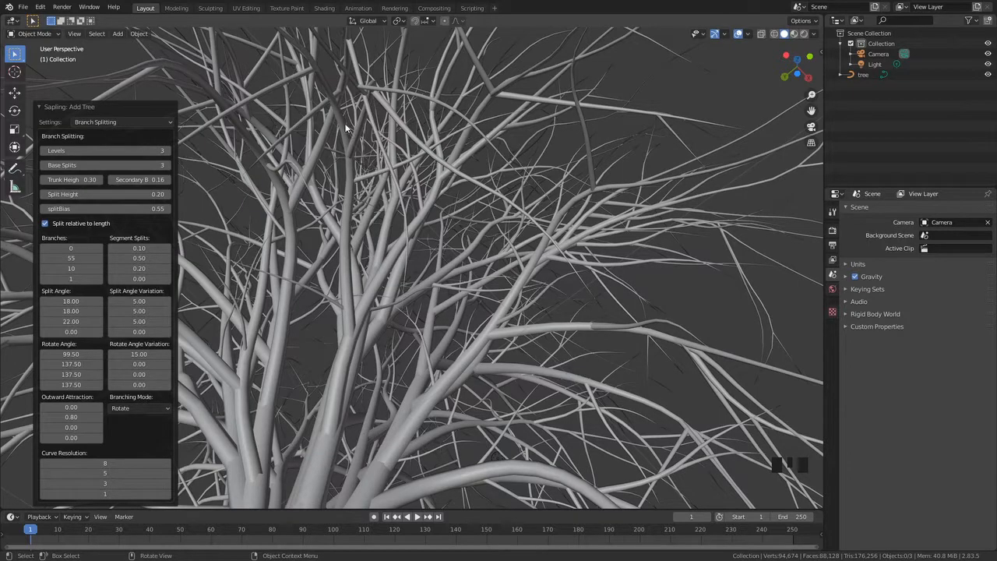
click(90, 153)
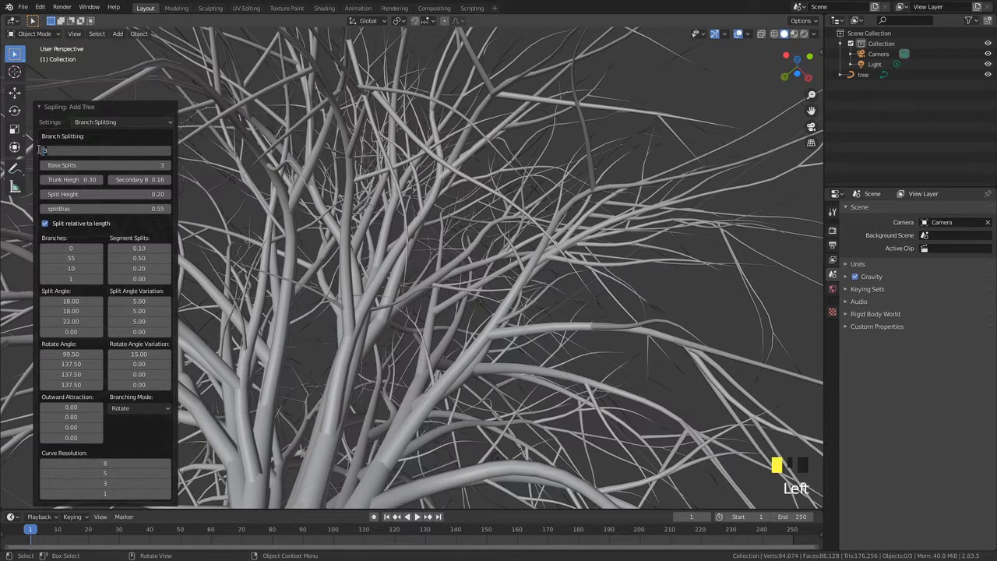
key(Return)
middle_drag(347, 211, 391, 276)
scroll(331, 330, down, 4)
scroll(463, 275, up, 2)
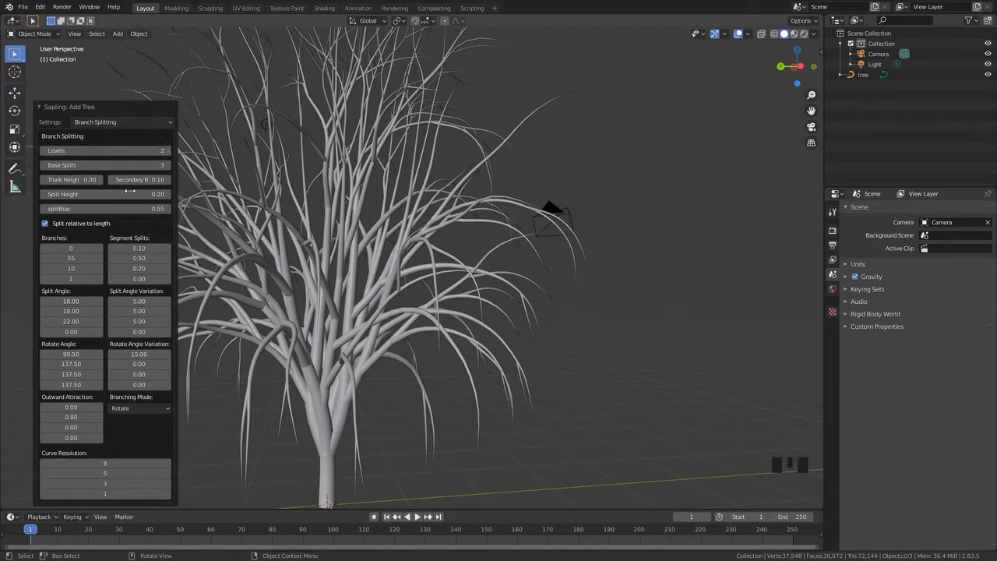
Switch the Sapling settings page to Branch Growth
click(100, 123)
click(101, 122)
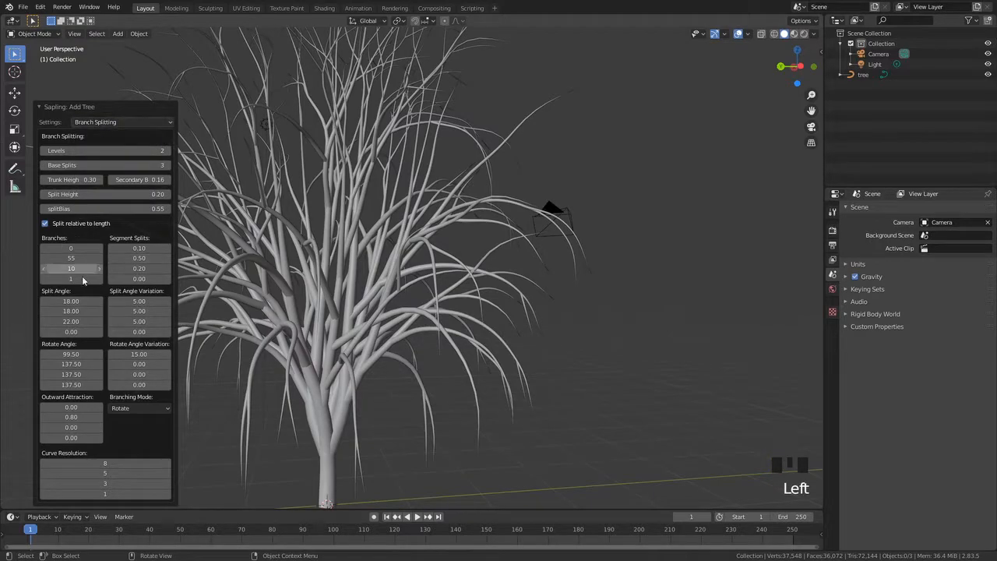
click(107, 123)
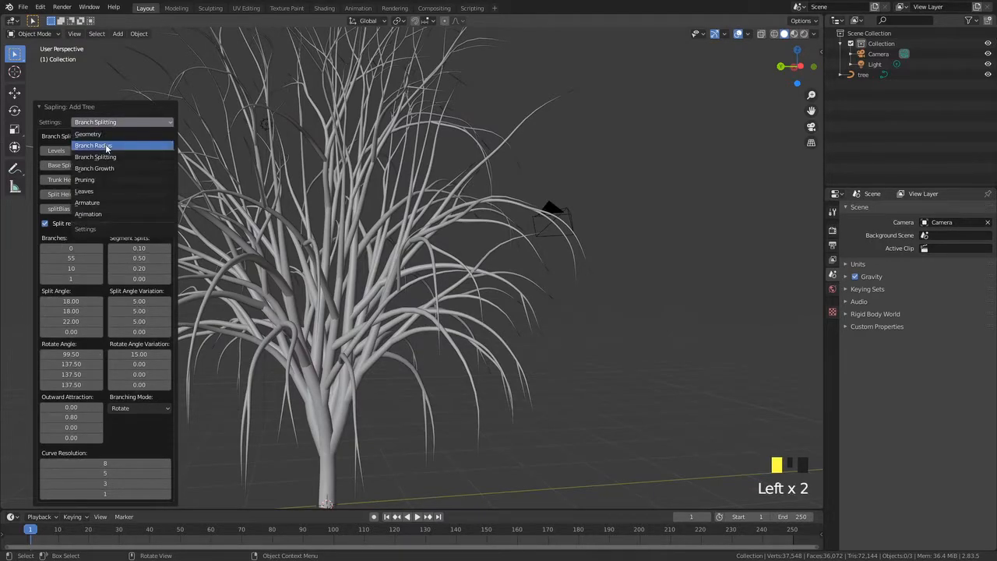
click(106, 170)
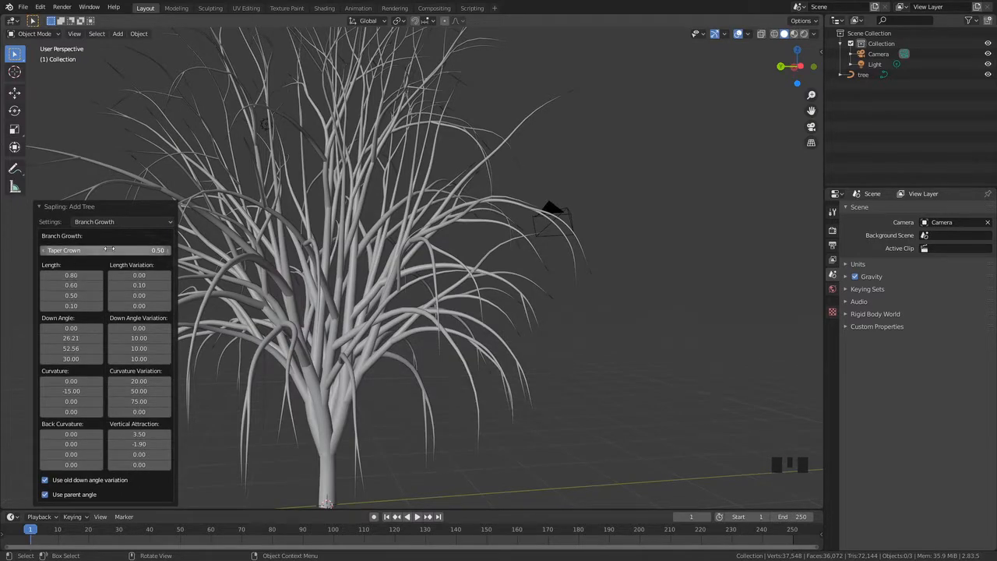
Set Taper Crown to 0
middle_drag(137, 252, 104, 265)
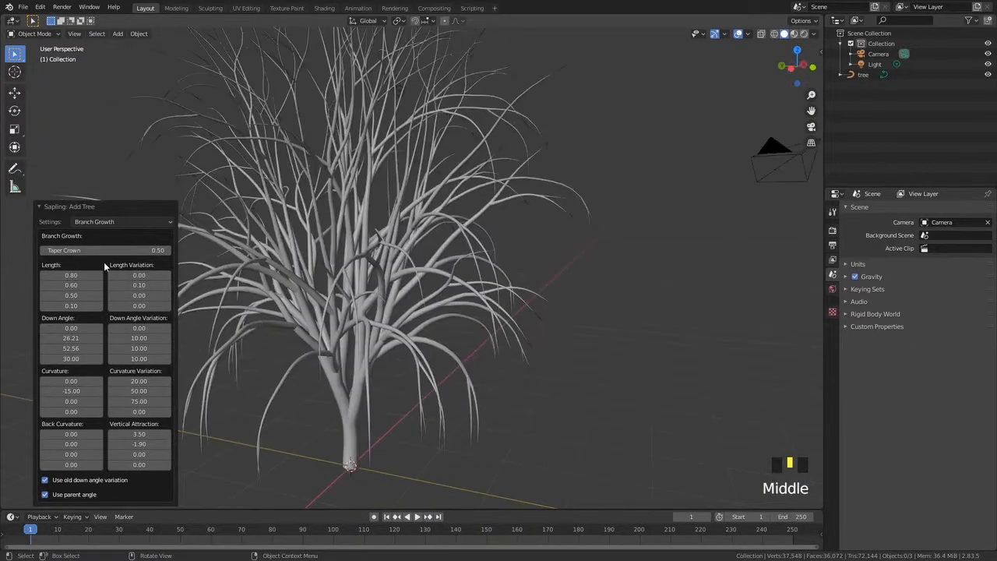
middle_drag(364, 307, 489, 308)
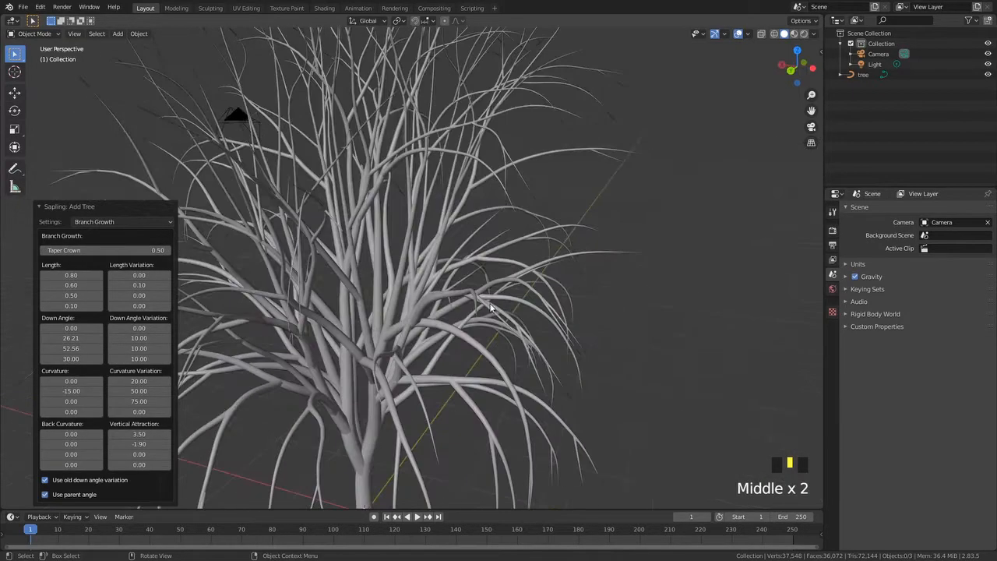
scroll(323, 327, down, 3)
middle_drag(325, 328, 286, 382)
scroll(402, 356, up, 3)
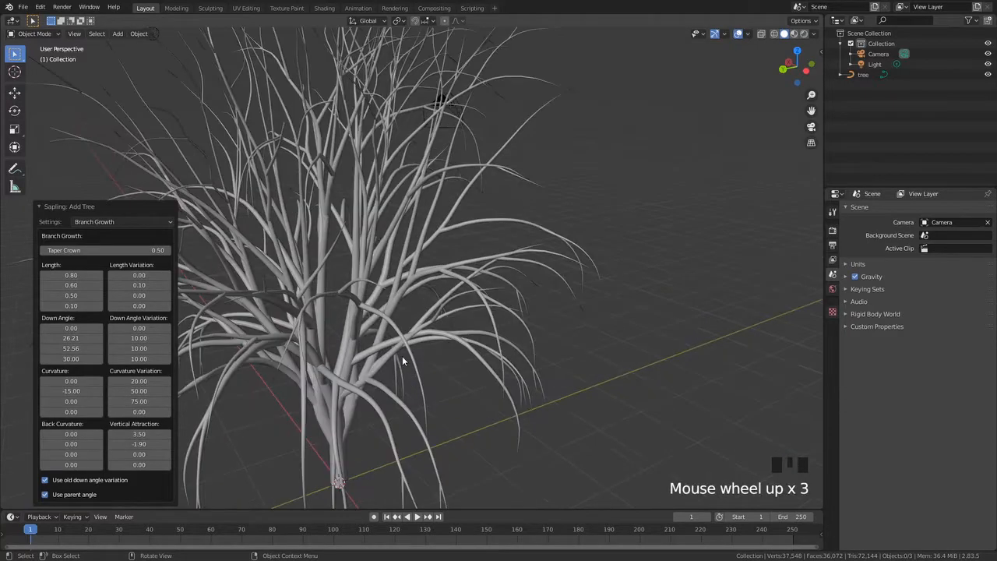
scroll(217, 283, down, 2)
middle_drag(217, 283, 309, 277)
scroll(350, 287, down, 4)
scroll(318, 272, up, 3)
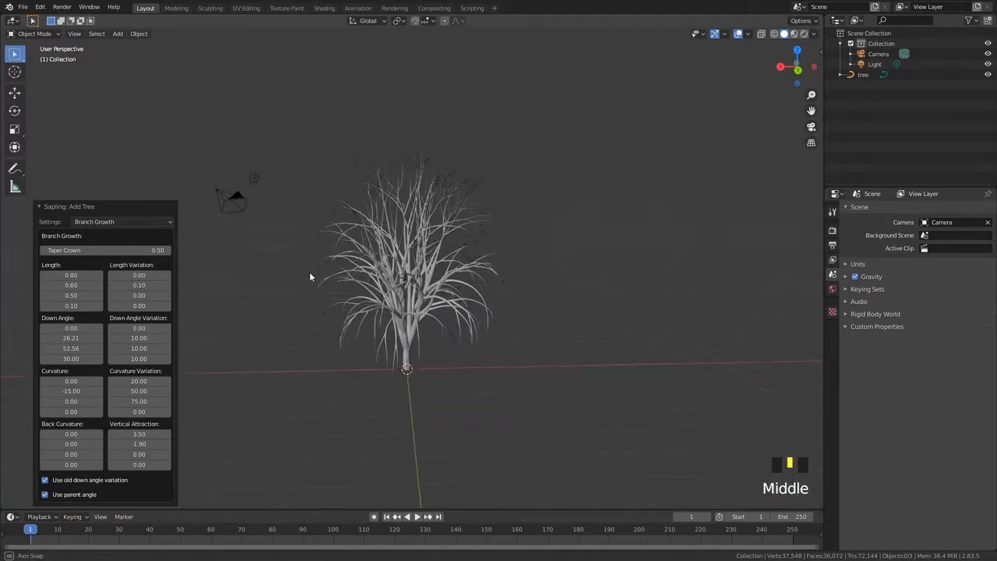
click(116, 248)
text(0)
key(Return)
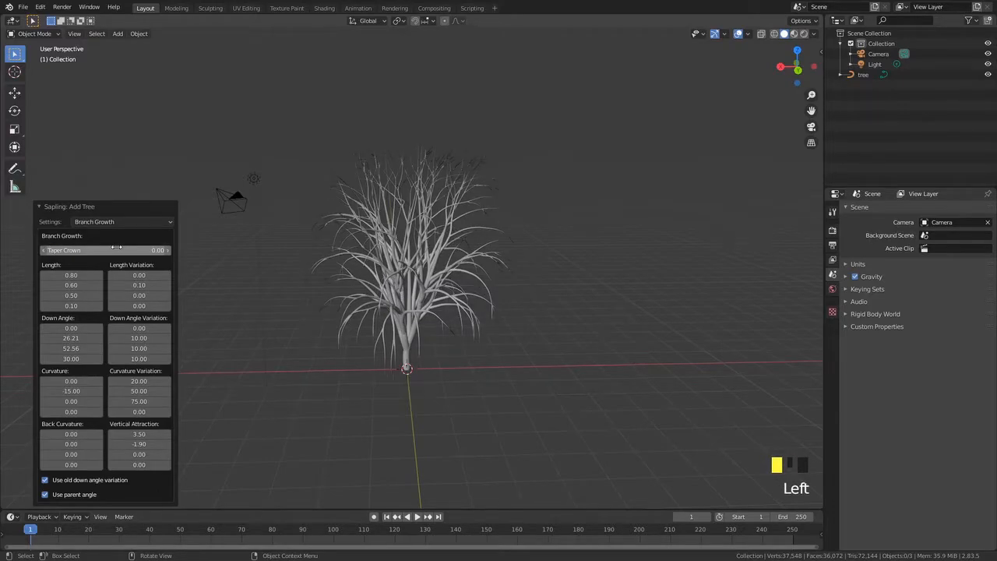
Drag Taper Crown up to 1, then lower it back to 0
middle_drag(366, 249, 307, 121)
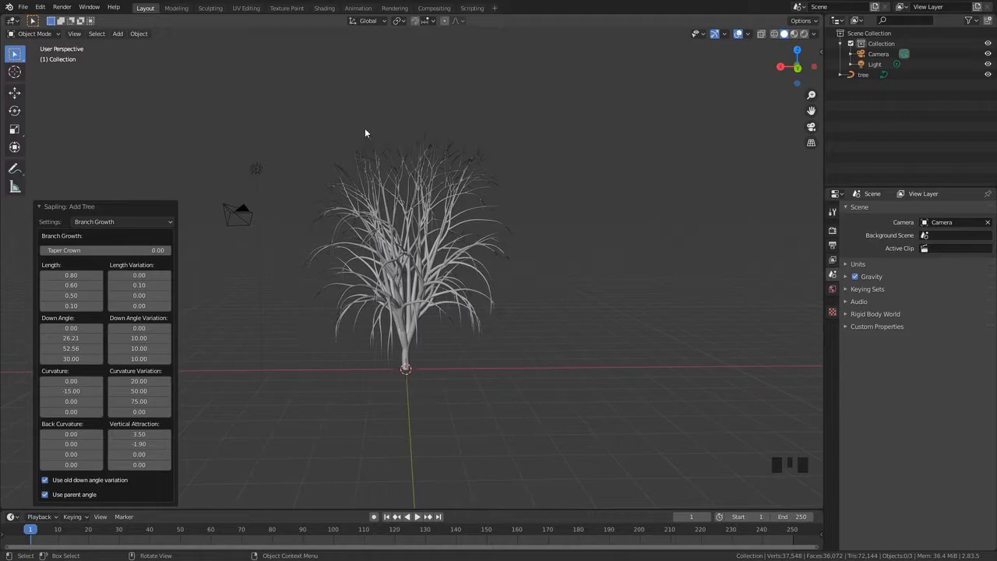
drag(117, 250, 175, 250)
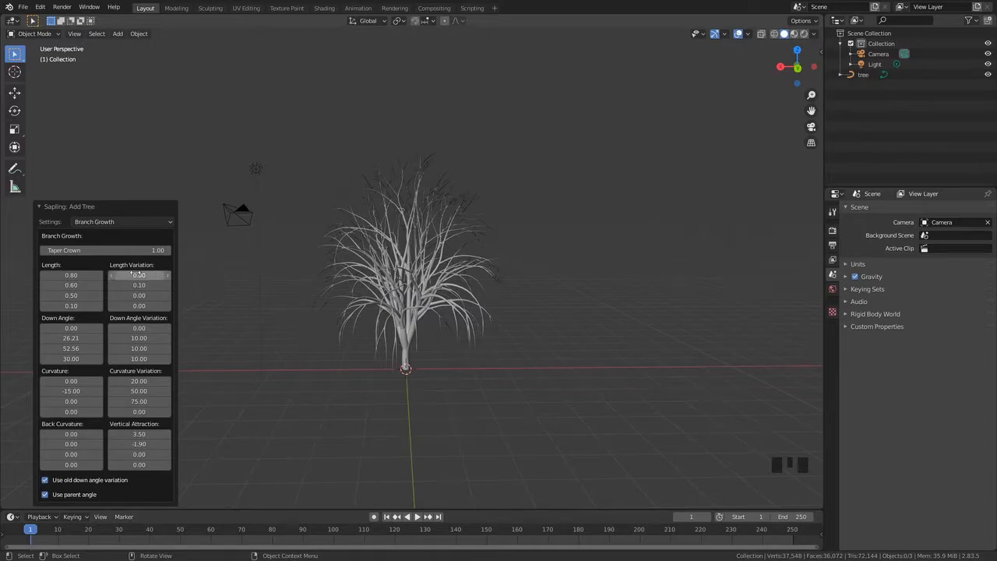
click(111, 250)
click(110, 250)
middle_drag(373, 254, 532, 165)
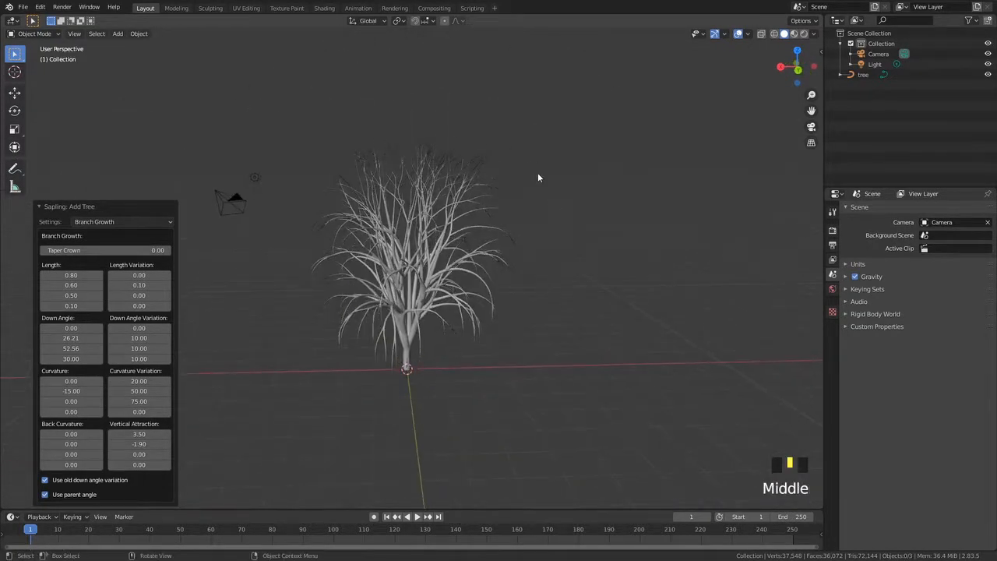
Raise Taper Crown to 1, then set it to 0.5
click(146, 250)
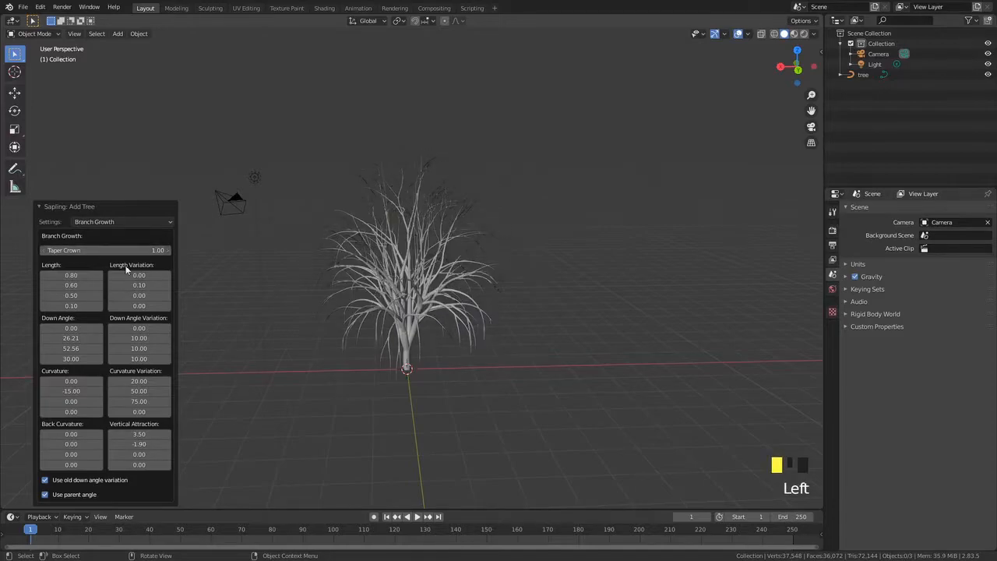
click(101, 252)
text(0.5)
key(Return)
Switch the Sapling settings page to Pruning
middle_drag(187, 288, 278, 337)
click(124, 221)
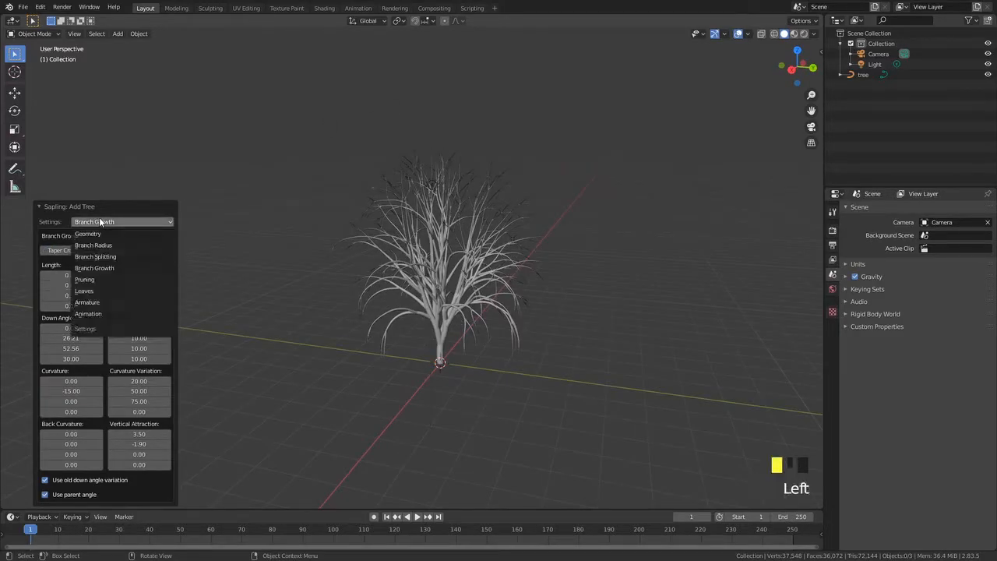
click(93, 281)
Enable the Prune option for the tree
middle_drag(150, 349, 305, 328)
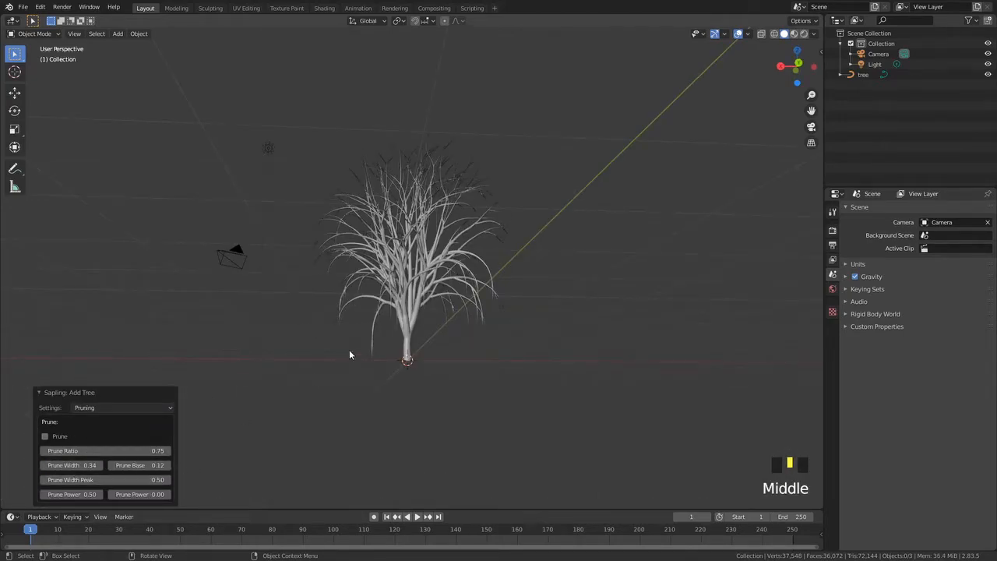
middle_drag(343, 356, 436, 419)
scroll(94, 367, up, 3)
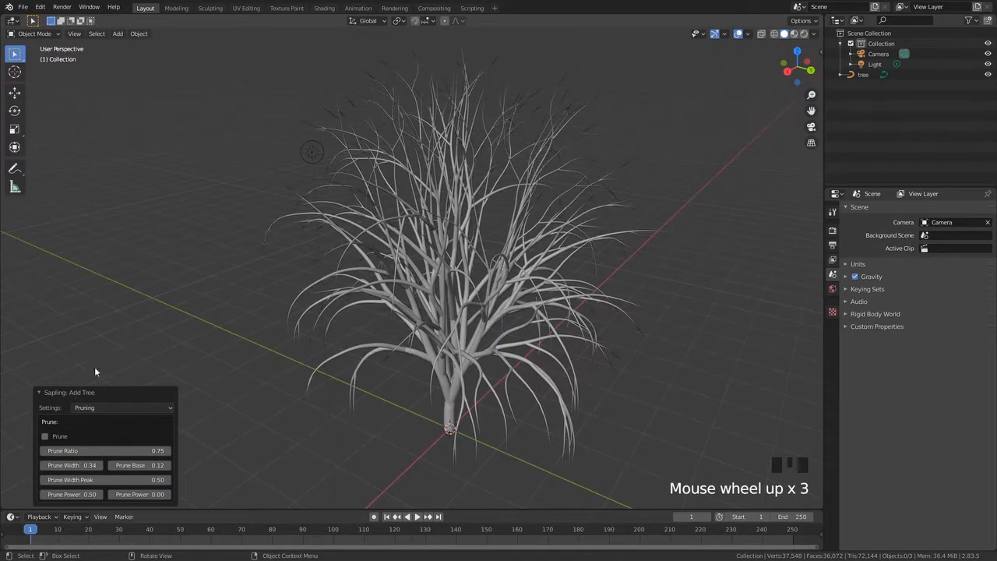
click(46, 437)
middle_drag(321, 399, 391, 233)
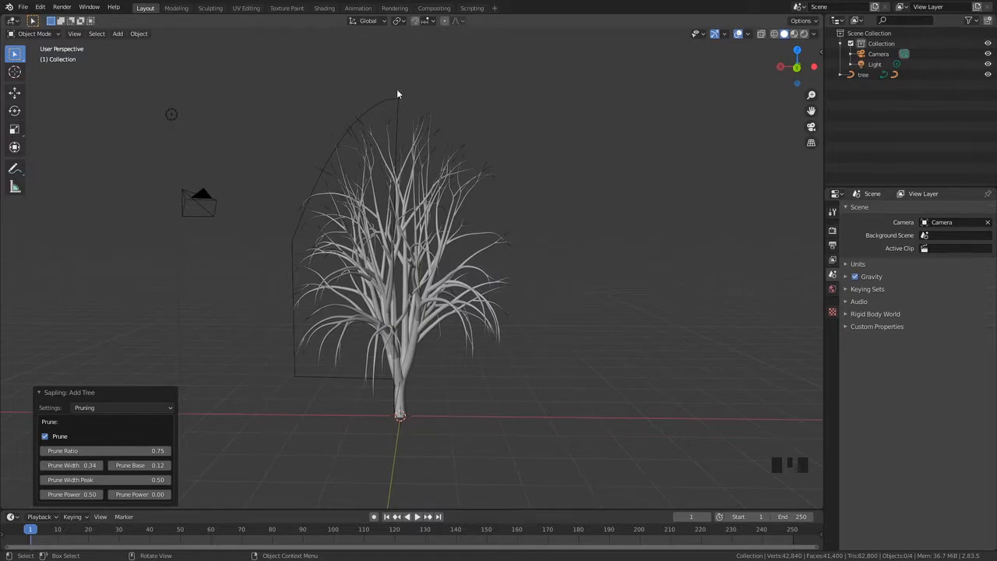
Examine the pruning envelope around the tree from several angles
middle_drag(472, 301, 514, 305)
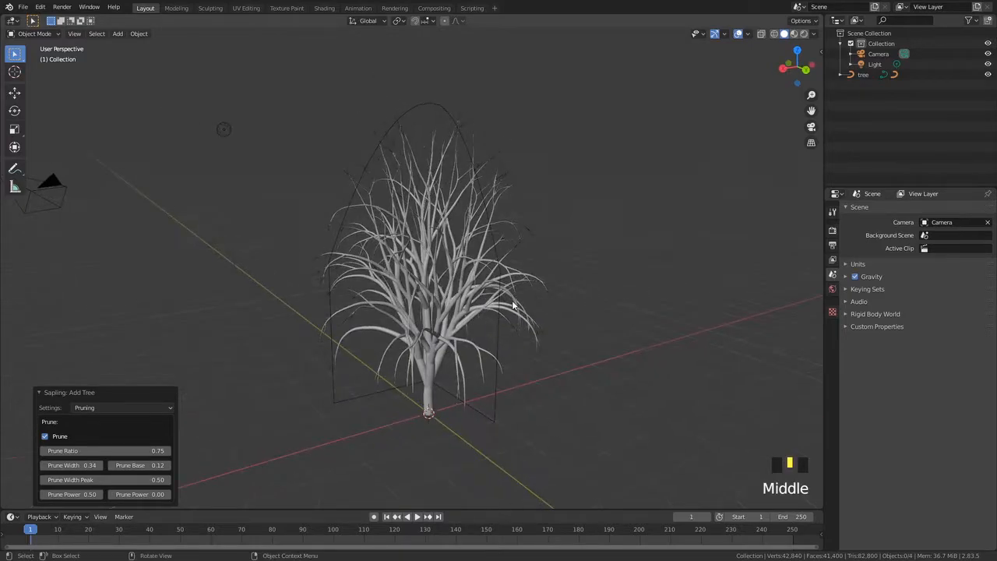
middle_drag(354, 250, 321, 269)
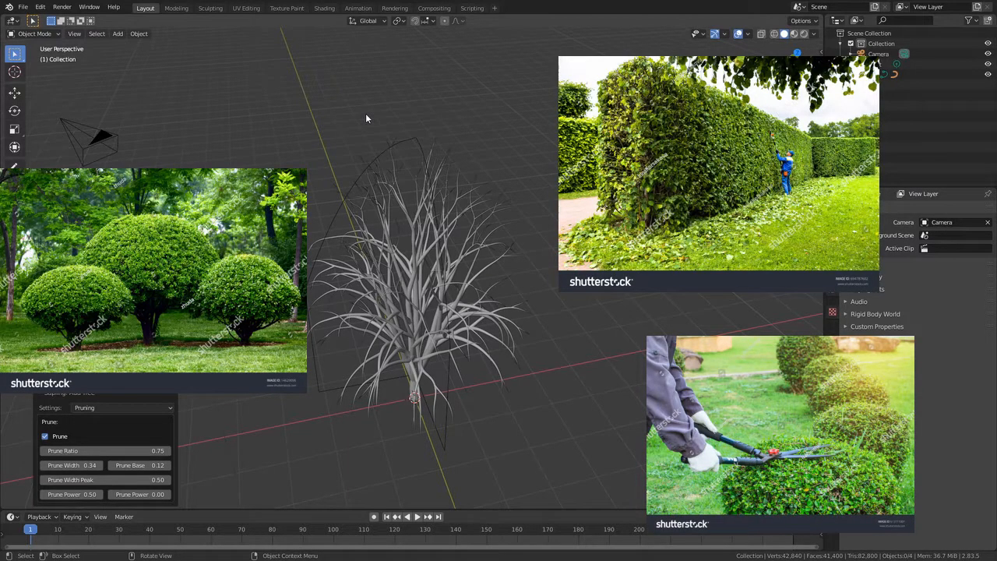
middle_drag(344, 281, 331, 245)
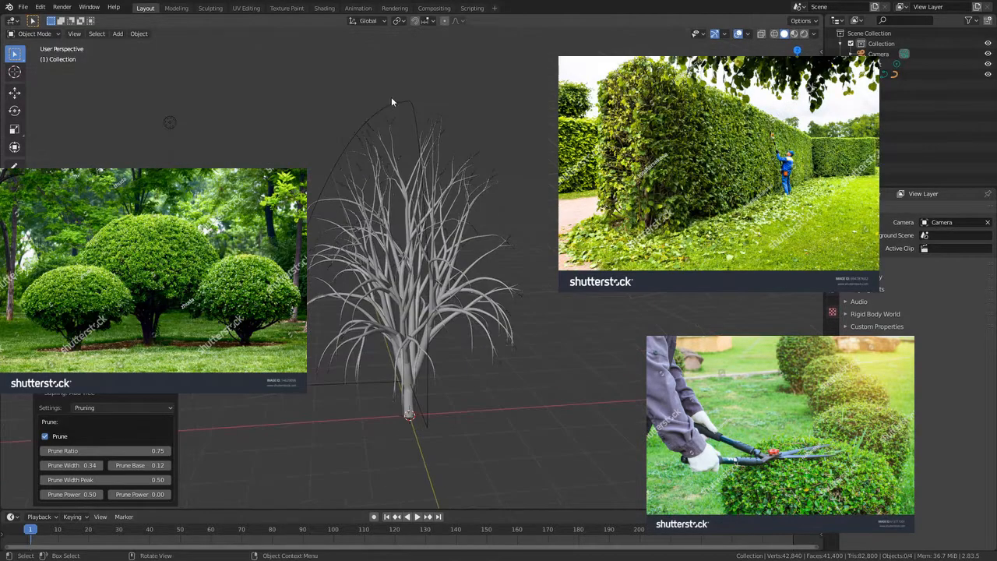
middle_drag(316, 314, 294, 129)
scroll(372, 194, down, 2)
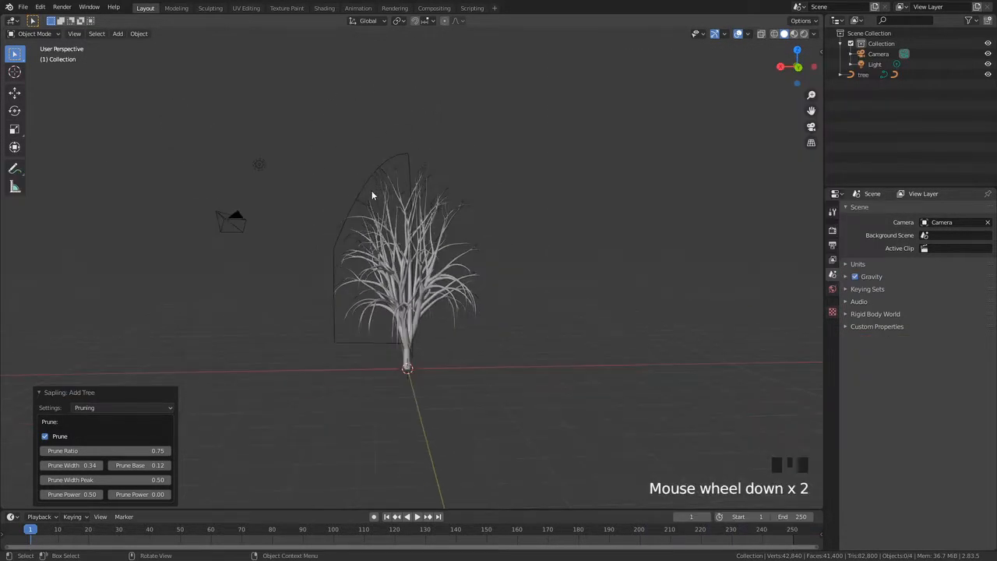
scroll(371, 209, up, 2)
middle_drag(371, 209, 257, 257)
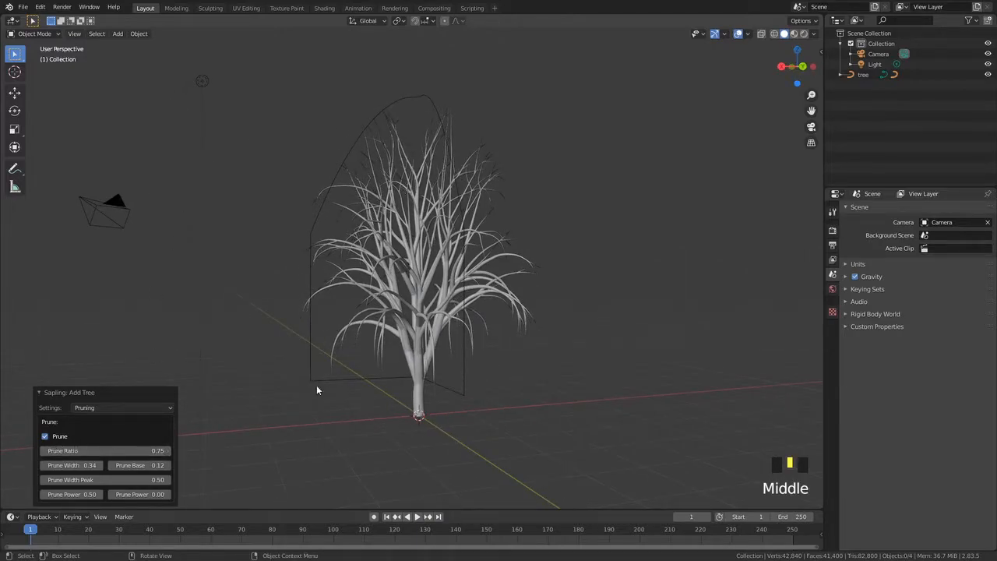
Set Prune Ratio to 0.95
drag(117, 450, 88, 450)
middle_drag(287, 248, 191, 301)
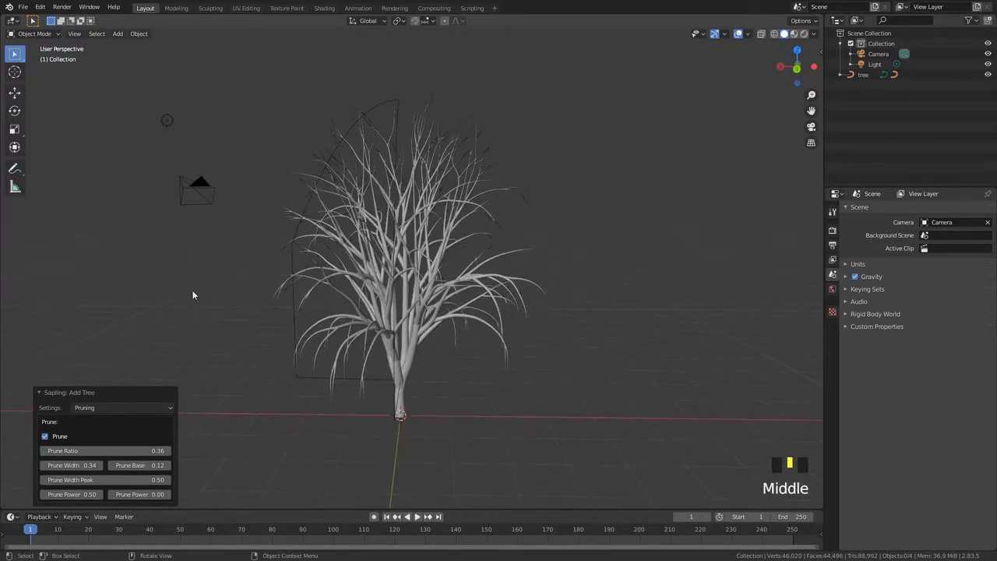
click(105, 450)
text(0)
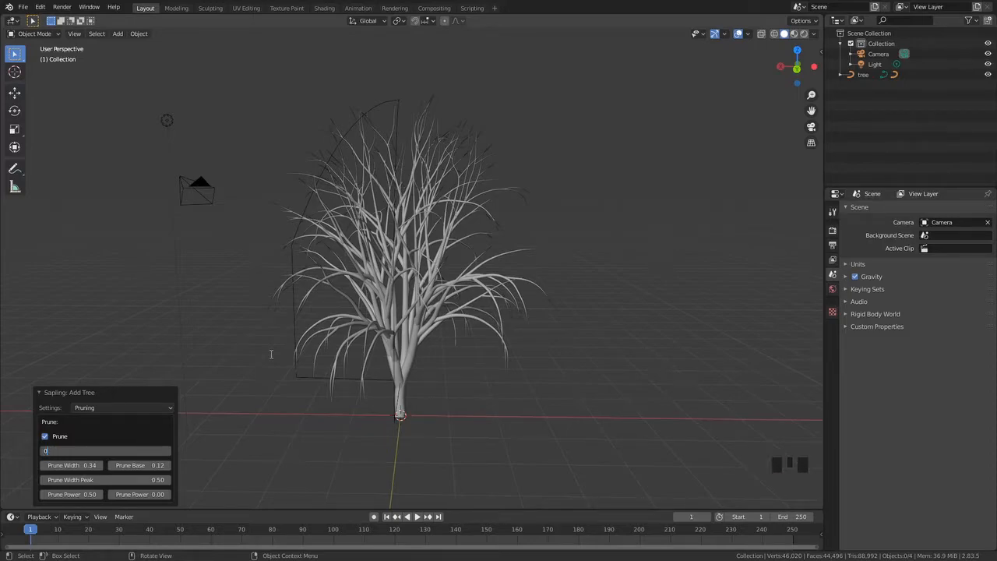
text(.95)
key(Return)
Set Prune Width to 0.5
middle_drag(263, 353, 281, 389)
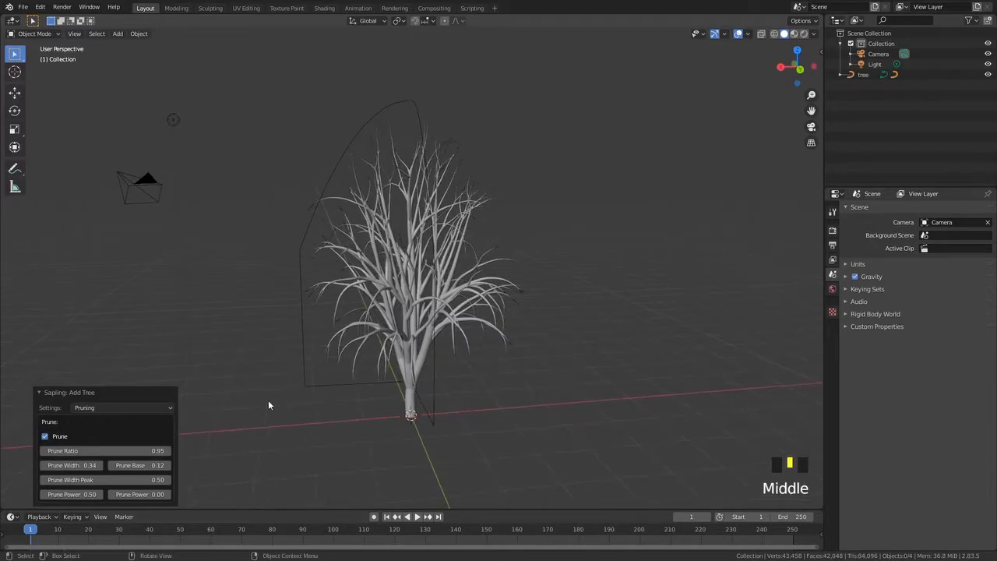
middle_drag(143, 456, 348, 423)
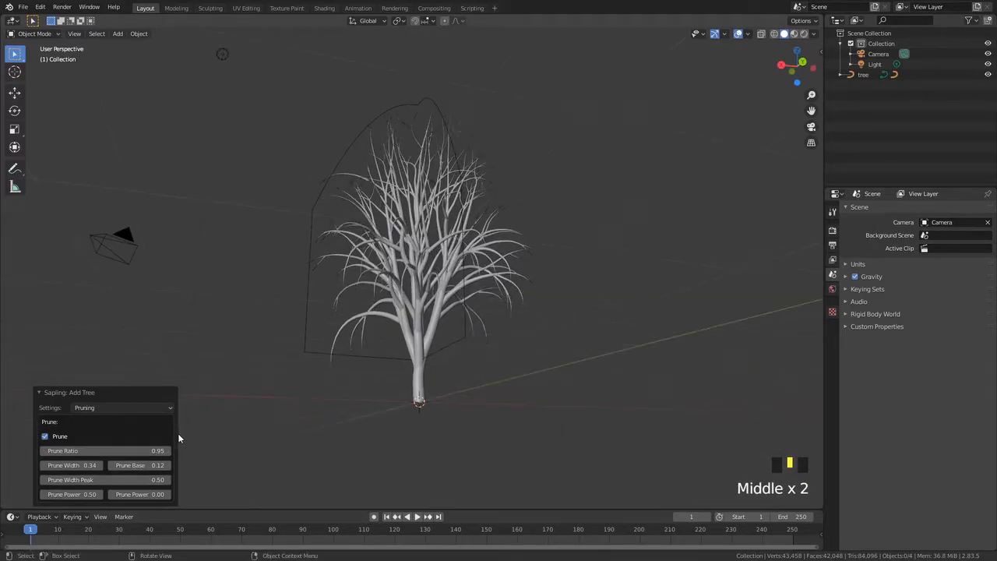
middle_drag(128, 425, 89, 476)
middle_drag(311, 359, 313, 328)
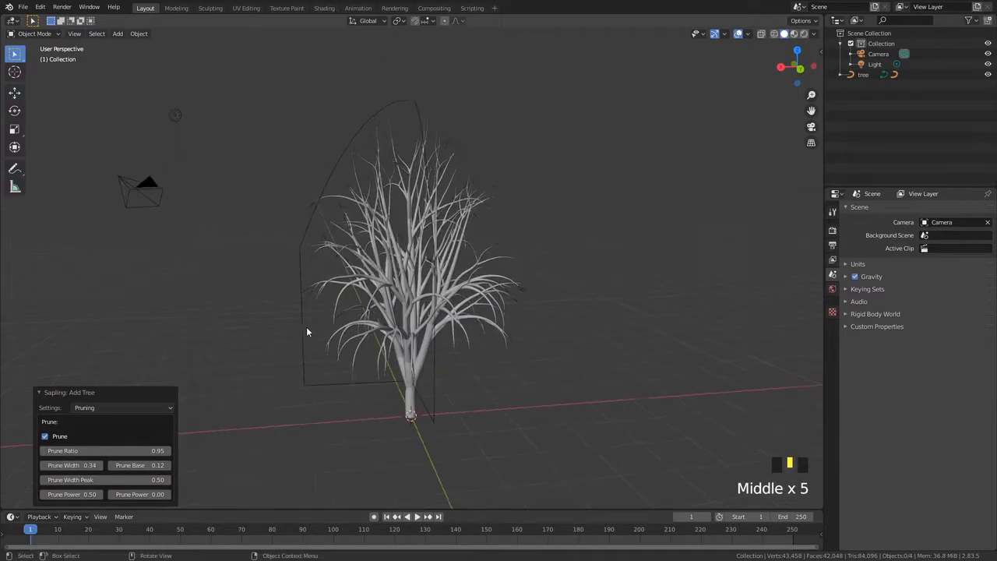
scroll(312, 332, down, 1)
drag(71, 465, 48, 465)
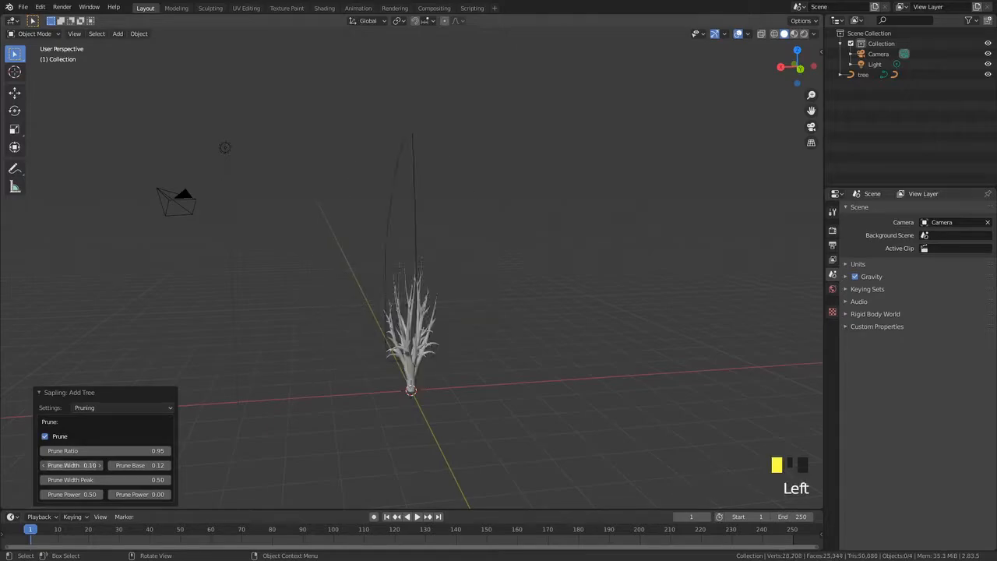
click(70, 465)
text(0.7)
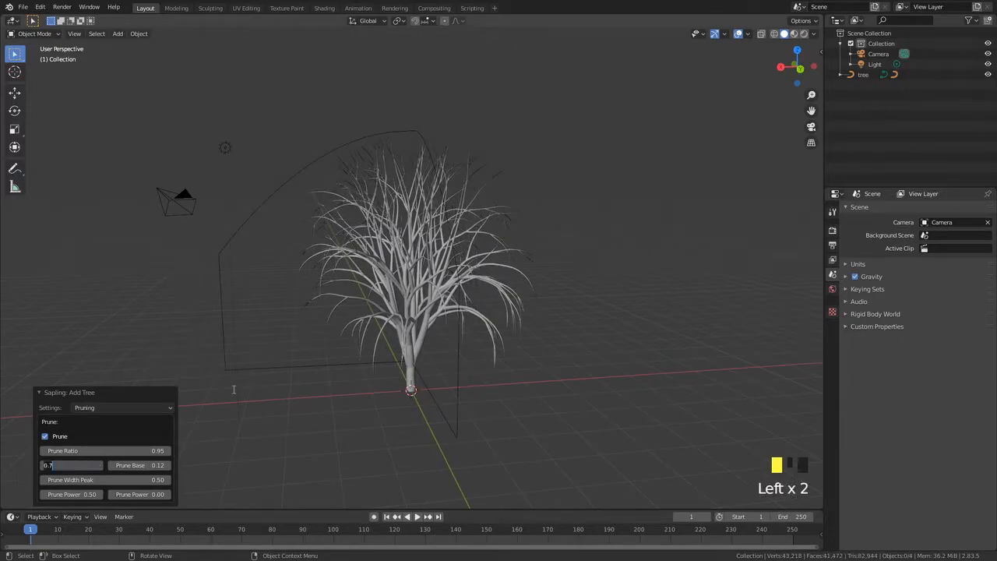
key(BackSpace)
text(5)
key(Return)
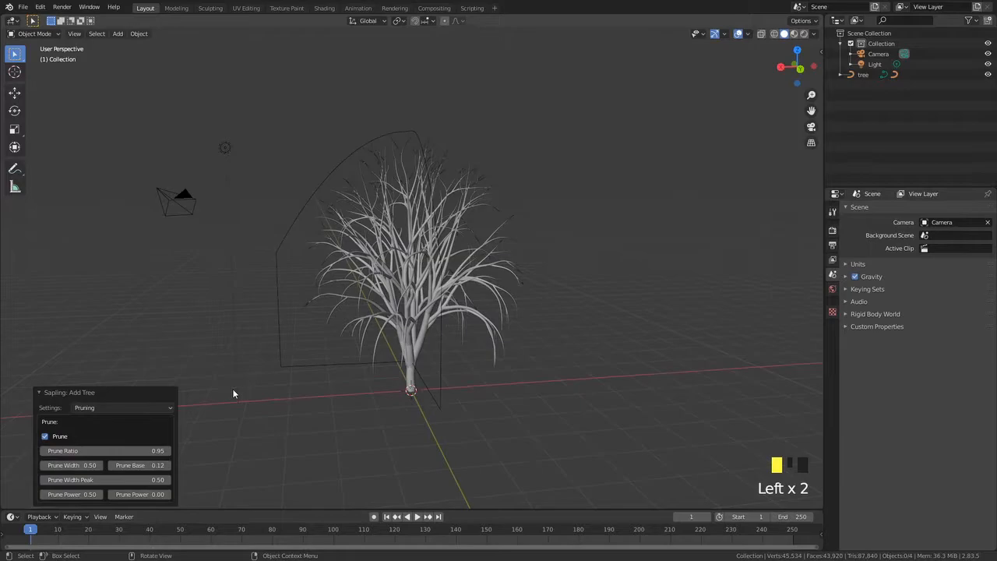
Set Prune Width to 0.25
click(73, 465)
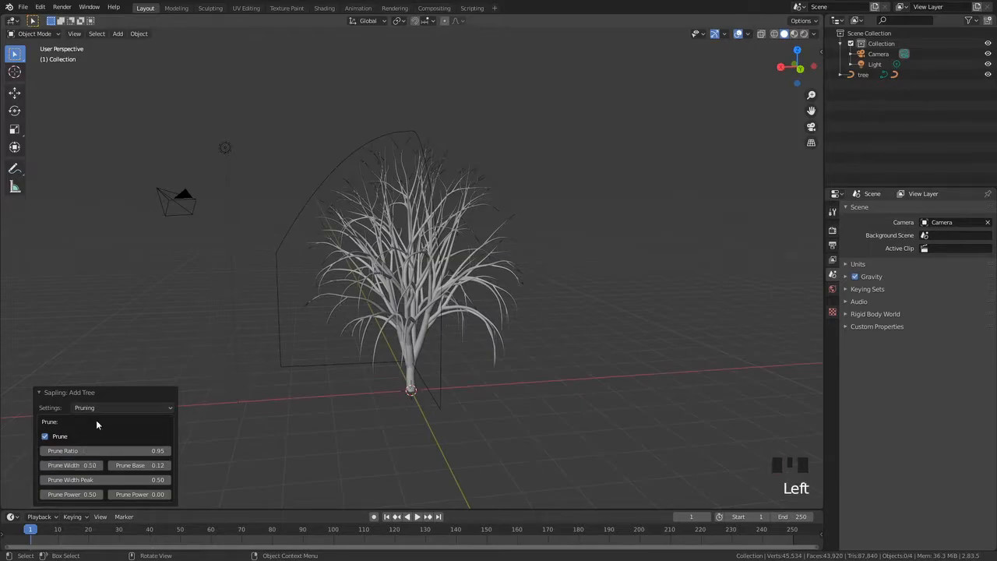
click(69, 465)
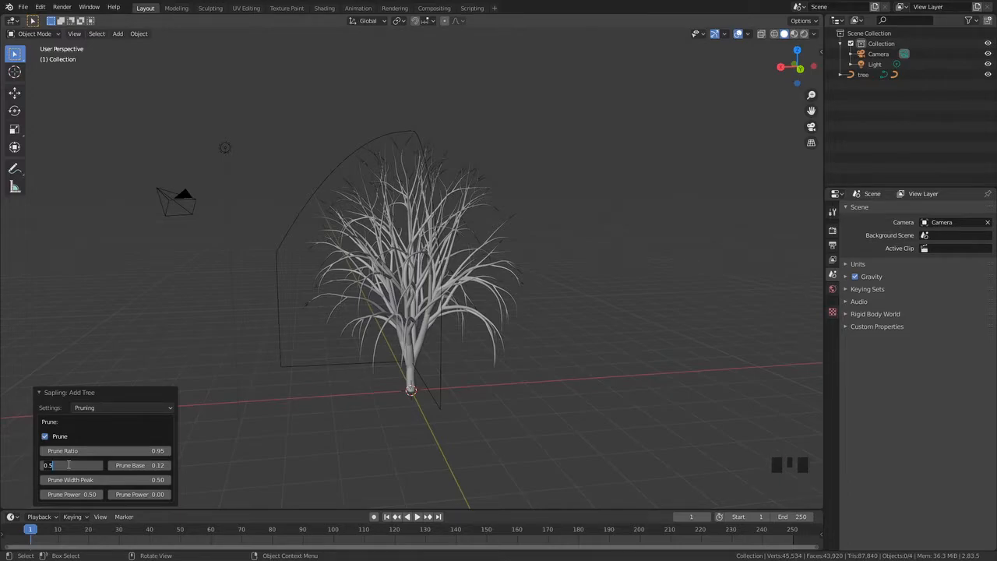
key(BackSpace)
text(25)
key(Return)
middle_drag(277, 416, 129, 443)
middle_drag(307, 377, 279, 404)
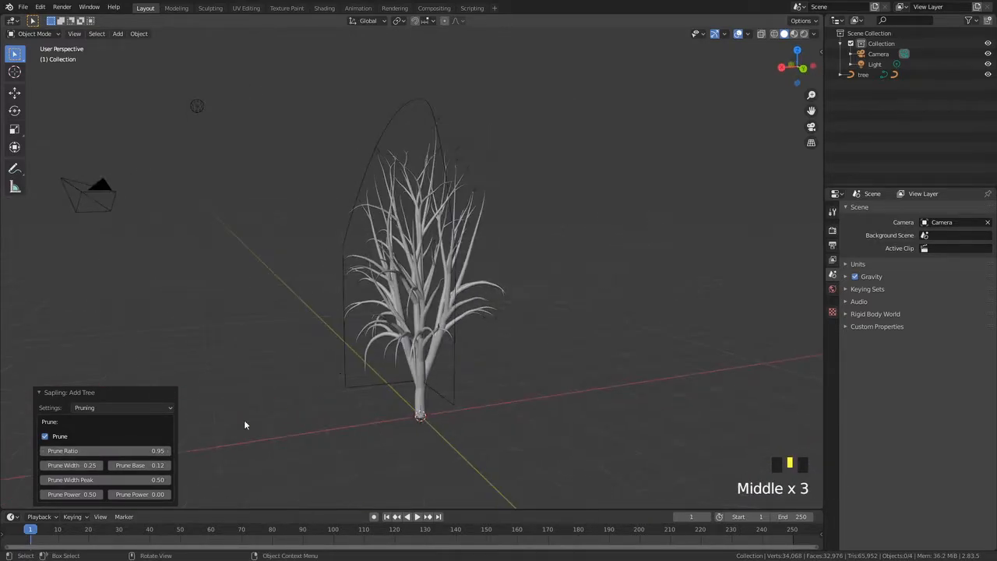
Set Prune Width to 0.35
click(84, 463)
text(0.35)
key(Return)
middle_drag(279, 404, 298, 361)
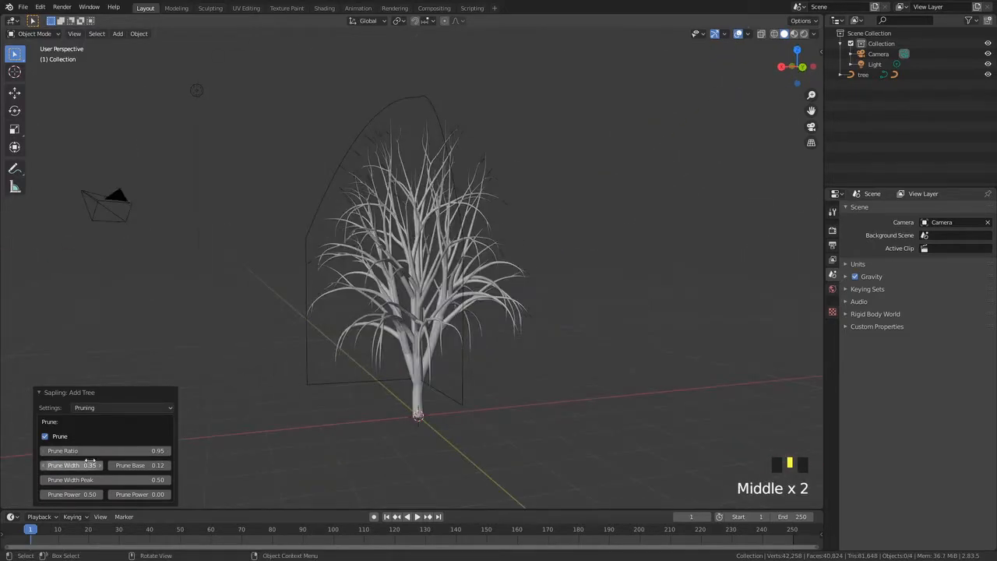
Drag Prune Base back and forth, settling at 0.50
drag(133, 466, 334, 466)
drag(228, 466, 158, 466)
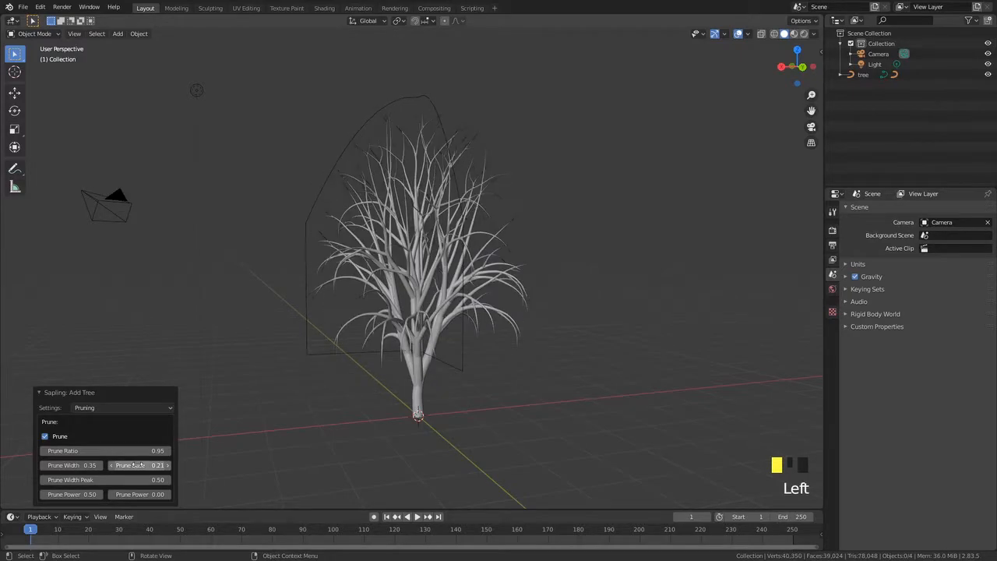
middle_drag(438, 356, 436, 339)
drag(149, 466, 226, 466)
middle_drag(269, 367, 280, 400)
scroll(289, 352, up, 5)
scroll(345, 348, down, 2)
scroll(345, 348, down, 2)
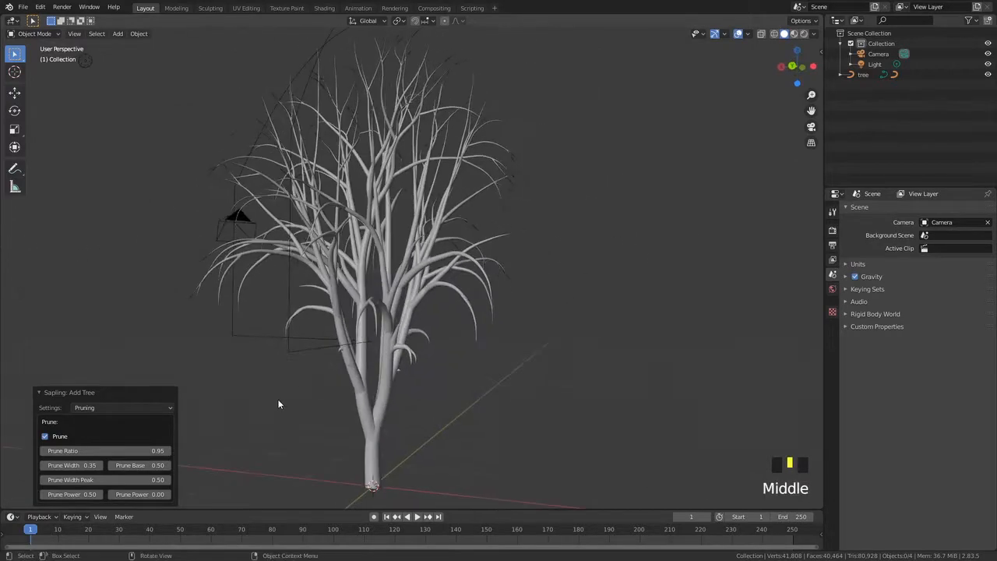
Set Prune Base to 0
middle_drag(180, 452, 143, 469)
click(142, 465)
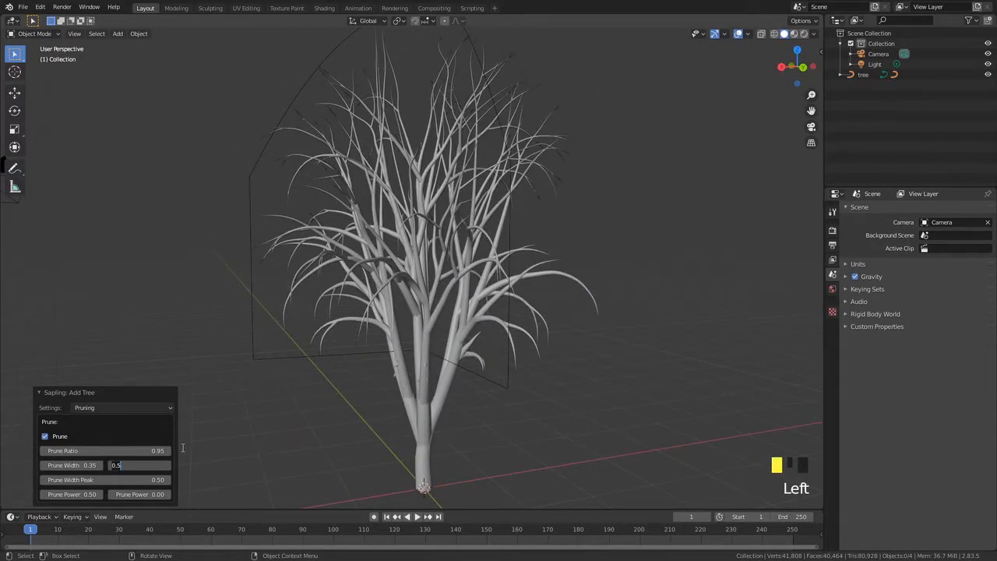
text(0)
key(Return)
middle_drag(324, 397, 427, 400)
scroll(363, 342, down, 3)
scroll(439, 382, up, 3)
middle_drag(449, 360, 359, 382)
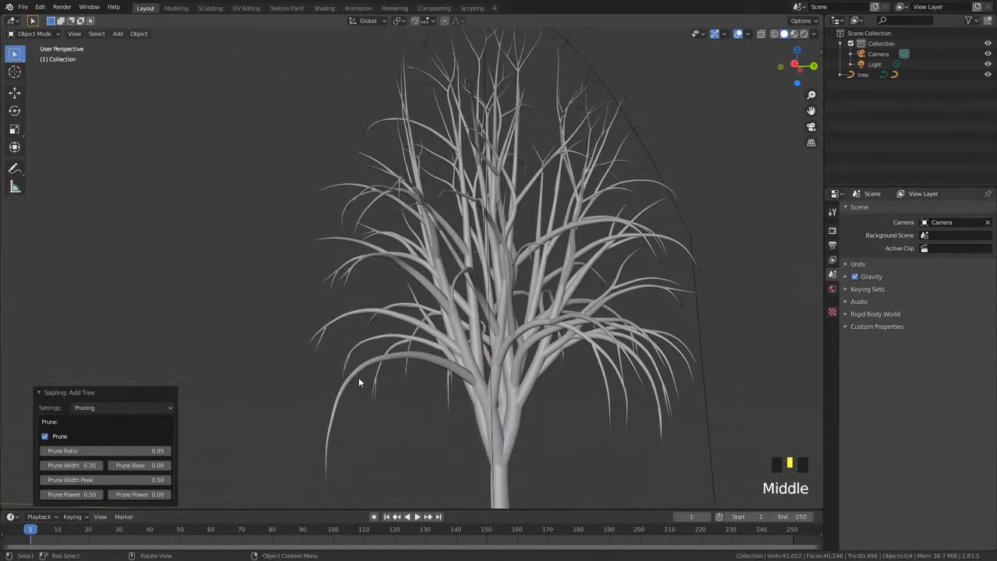
Set Prune Base to 0.10
middle_drag(472, 387, 324, 387)
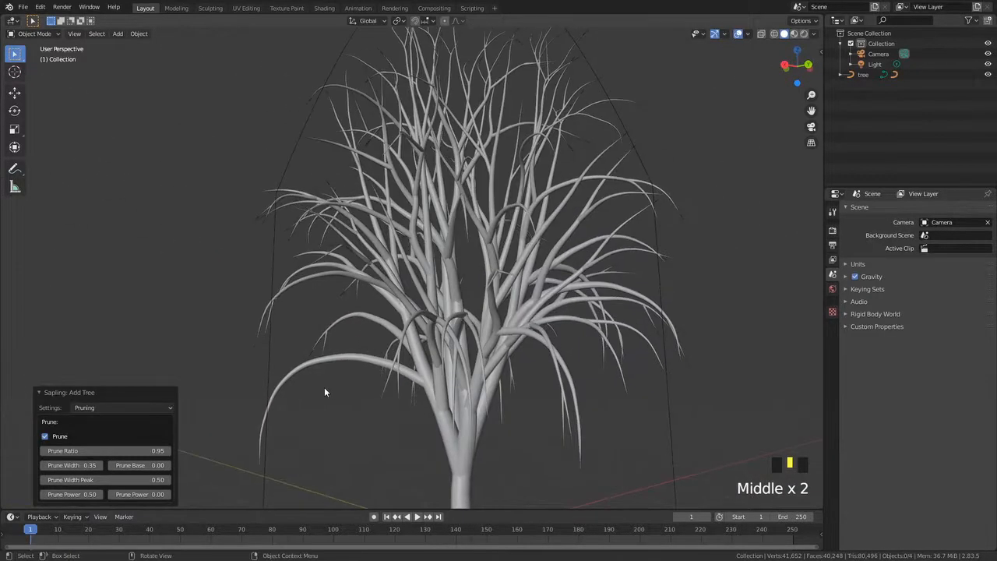
click(138, 467)
text(0)
key(Return)
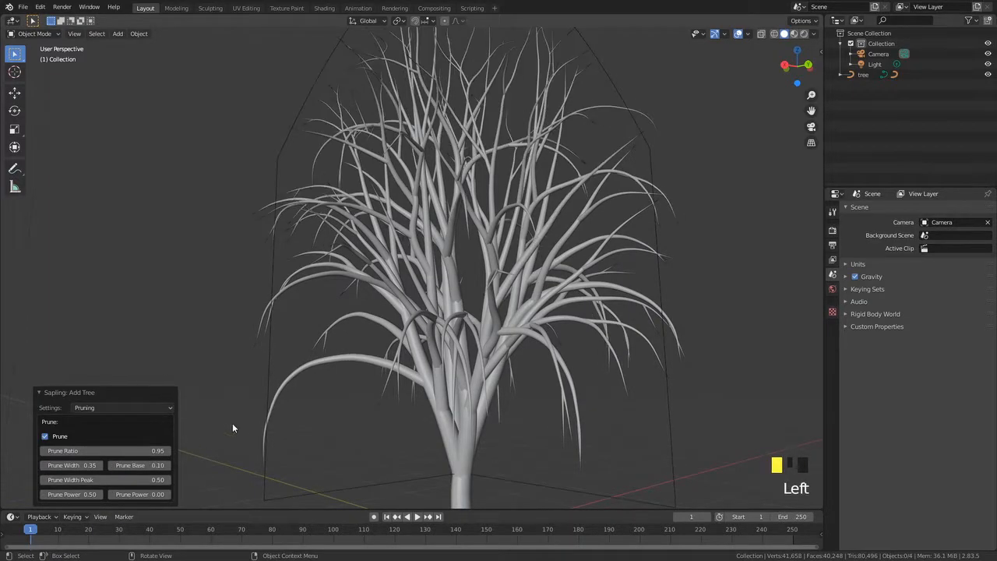
Set Prune Base to 0.25
click(141, 466)
key(BackSpace)
text(25)
key(Return)
middle_drag(370, 415, 343, 421)
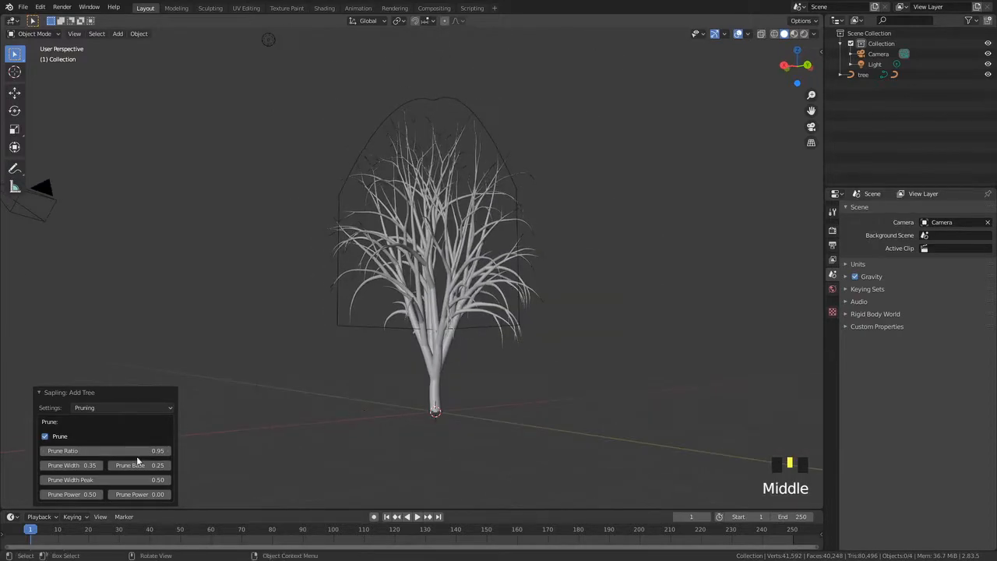
Set Prune Base to 0.15
click(141, 467)
text(0)
key(Return)
middle_drag(281, 404, 368, 370)
middle_drag(426, 332, 316, 336)
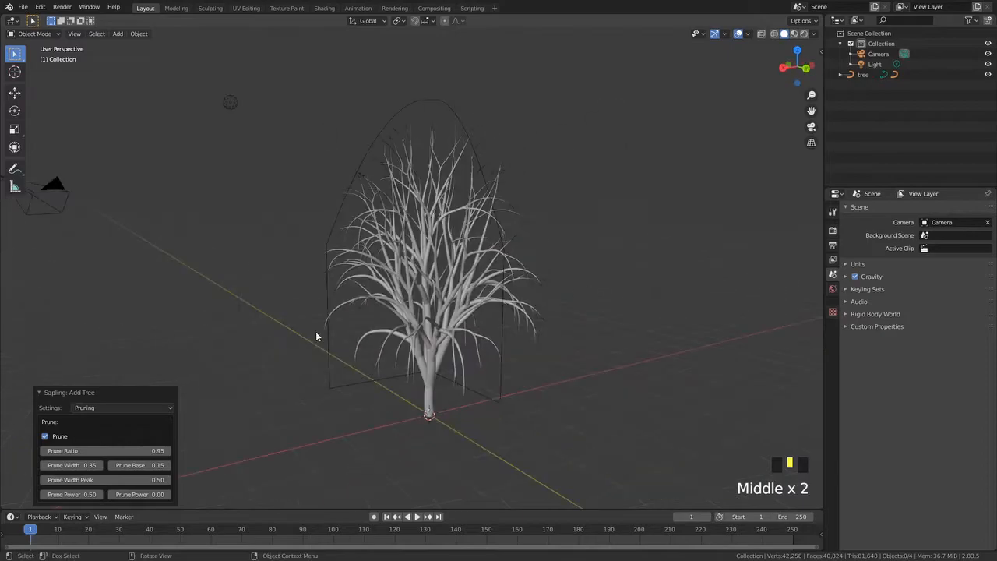
Drag Prune Width Peak up to about 4.19
middle_drag(228, 428, 70, 465)
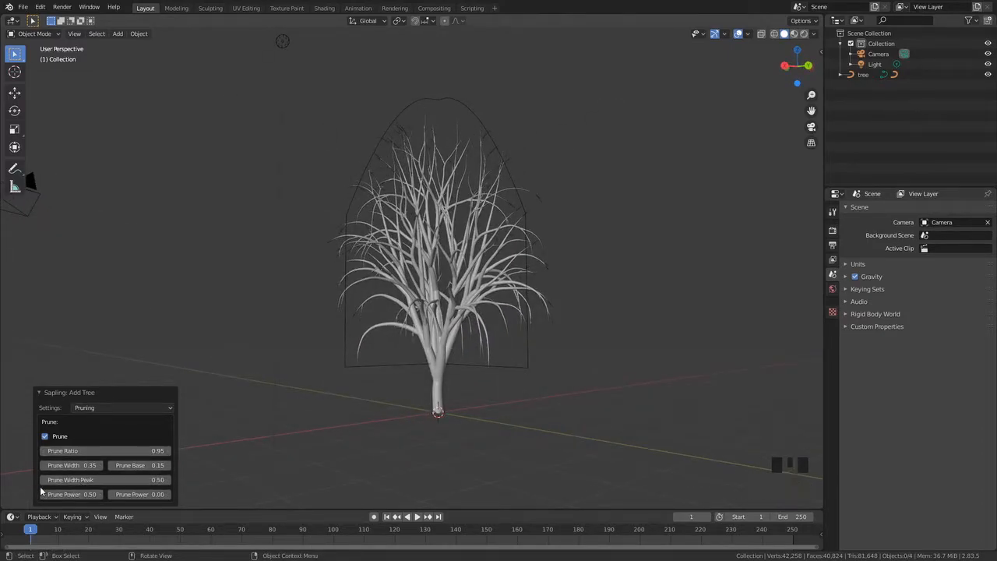
drag(115, 481, 268, 481)
middle_drag(349, 318, 297, 379)
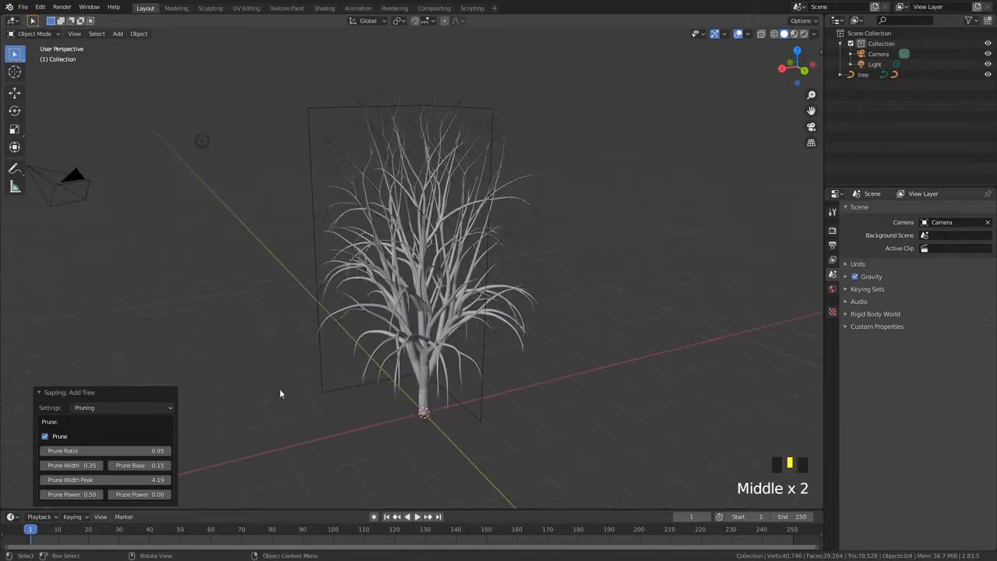
Drag Prune Width Peak down to 0
mouse_move(127, 480)
mouse_down()
mouse_move(3, 481)
mouse_move(120, 481)
mouse_up()
middle_drag(327, 405, 356, 379)
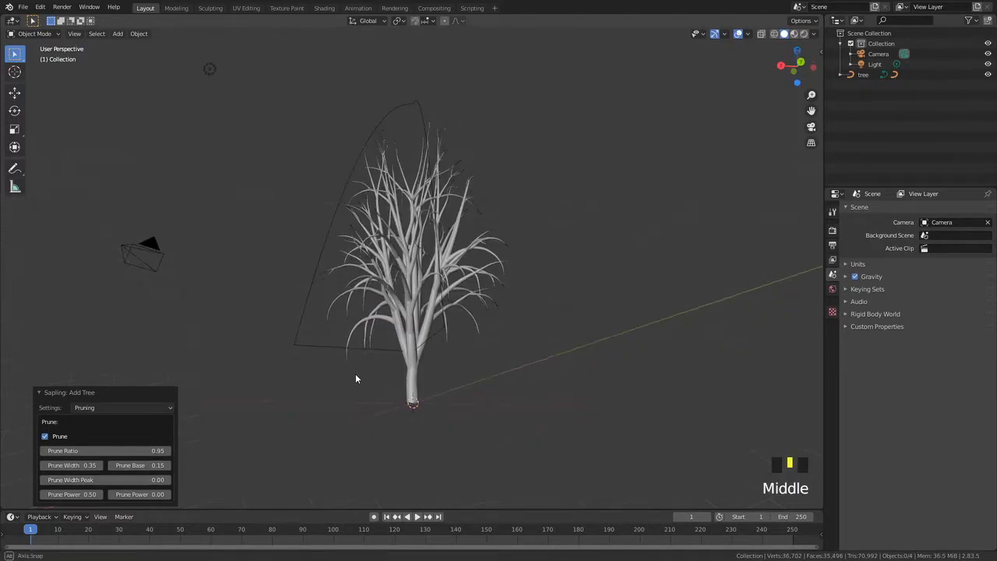
middle_drag(368, 416, 144, 470)
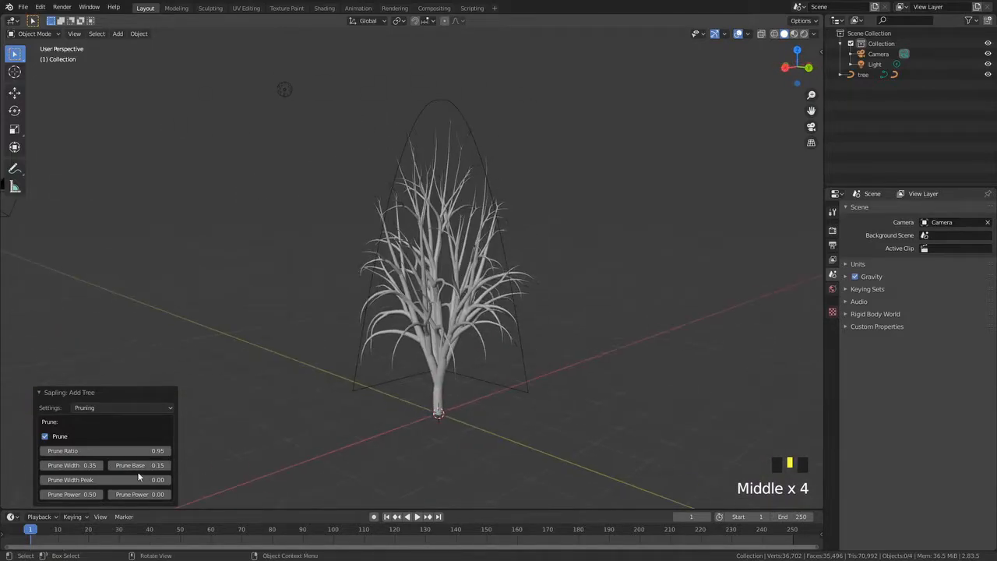
Set Prune Width Peak to 0.15
click(120, 480)
text(0.15)
key(Return)
middle_drag(409, 372, 360, 373)
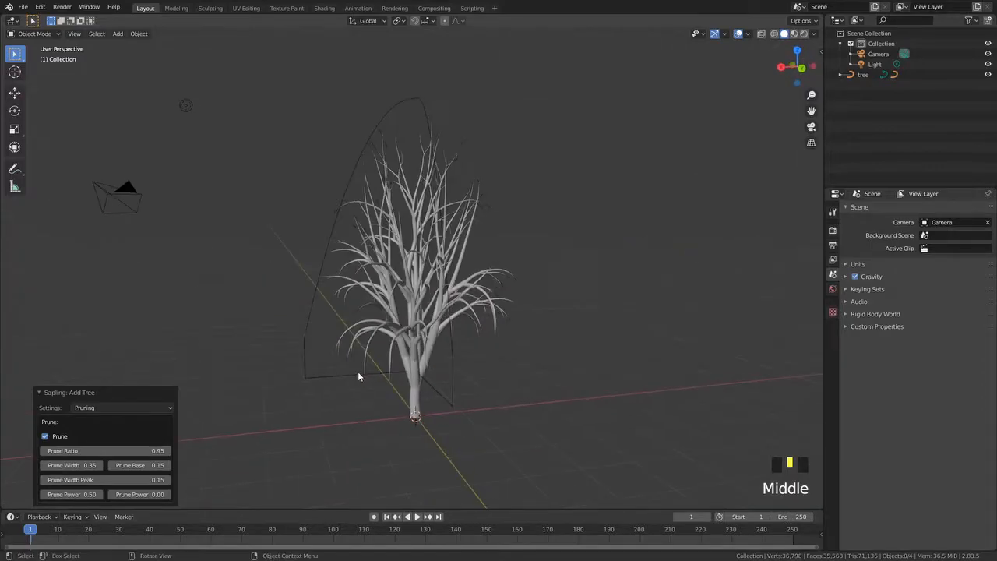
middle_drag(462, 381, 294, 351)
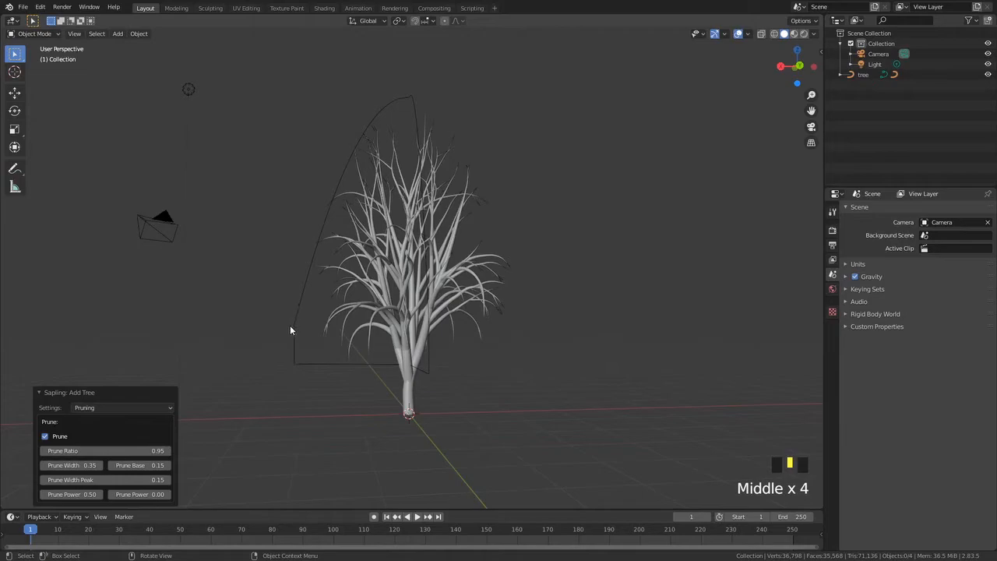
Lower Prune Power to 0
mouse_move(76, 495)
mouse_down()
mouse_move(113, 495)
mouse_move(58, 495)
mouse_up()
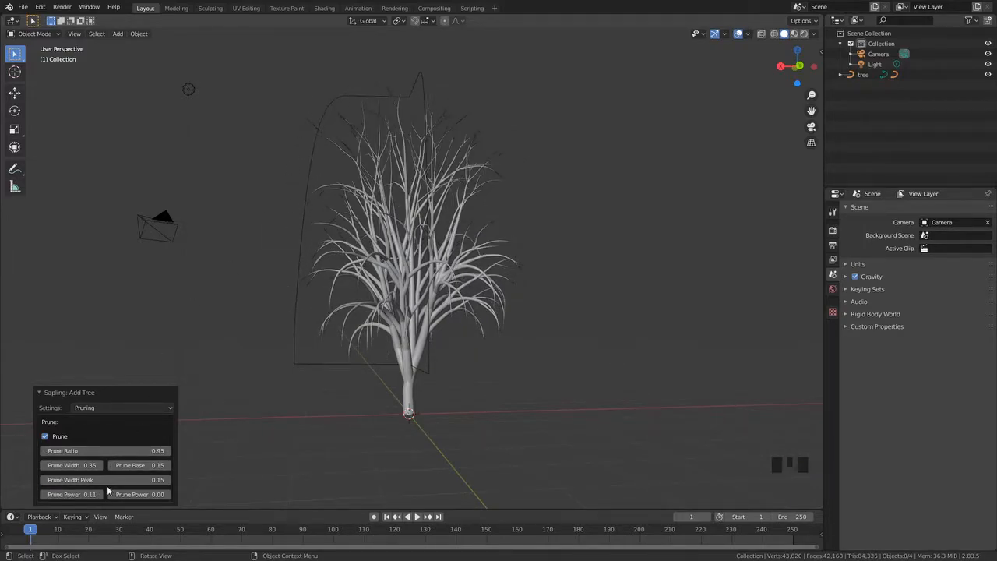
click(80, 495)
key(Return)
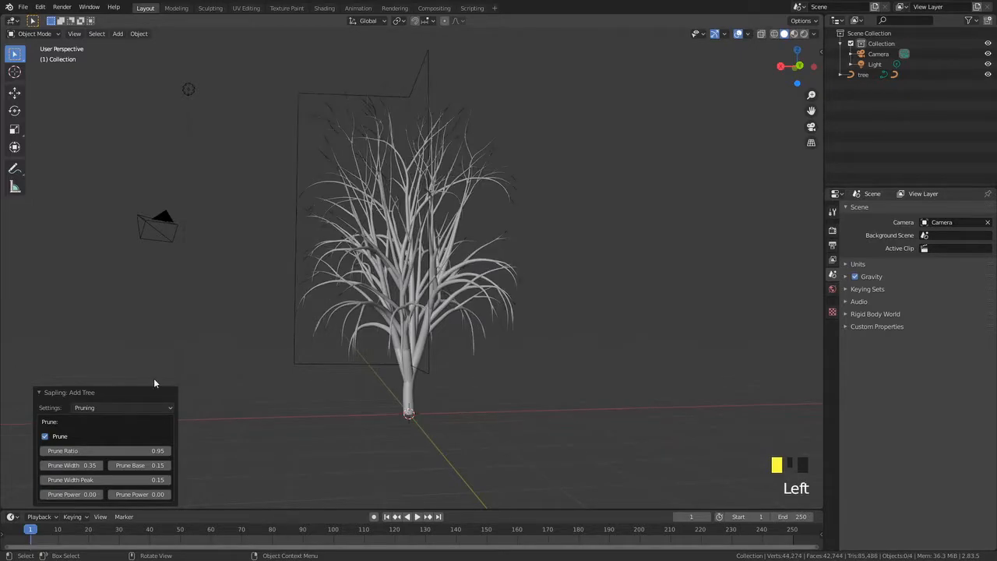
middle_drag(296, 172, 303, 185)
Drag Prune Power down to about -0.63 and view the tree from several angles
click(82, 497)
drag(82, 496, 54, 496)
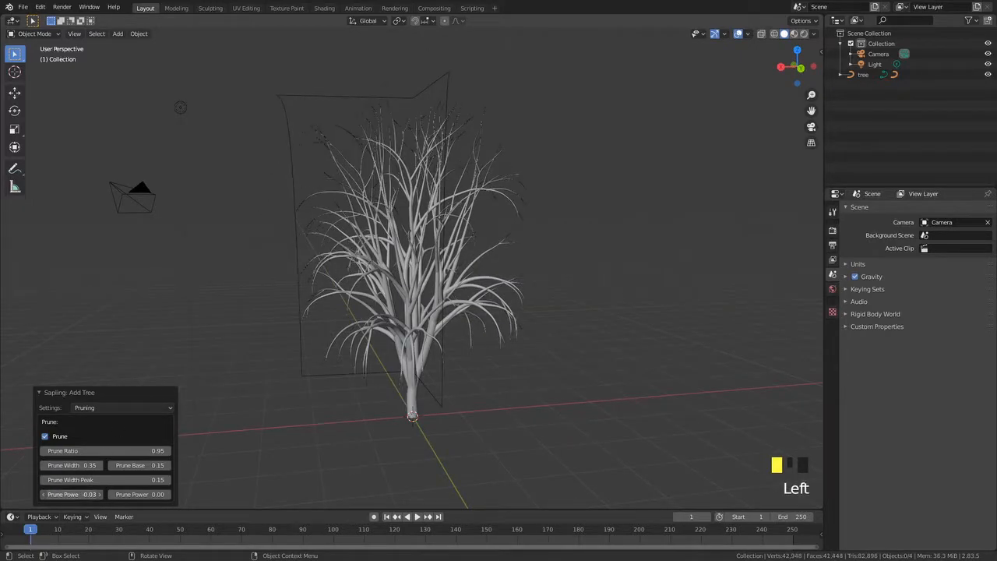
scroll(229, 354, down, 2)
middle_drag(229, 354, 307, 348)
scroll(357, 368, down, 3)
middle_drag(358, 367, 570, 390)
scroll(247, 238, up, 4)
middle_drag(248, 238, 288, 214)
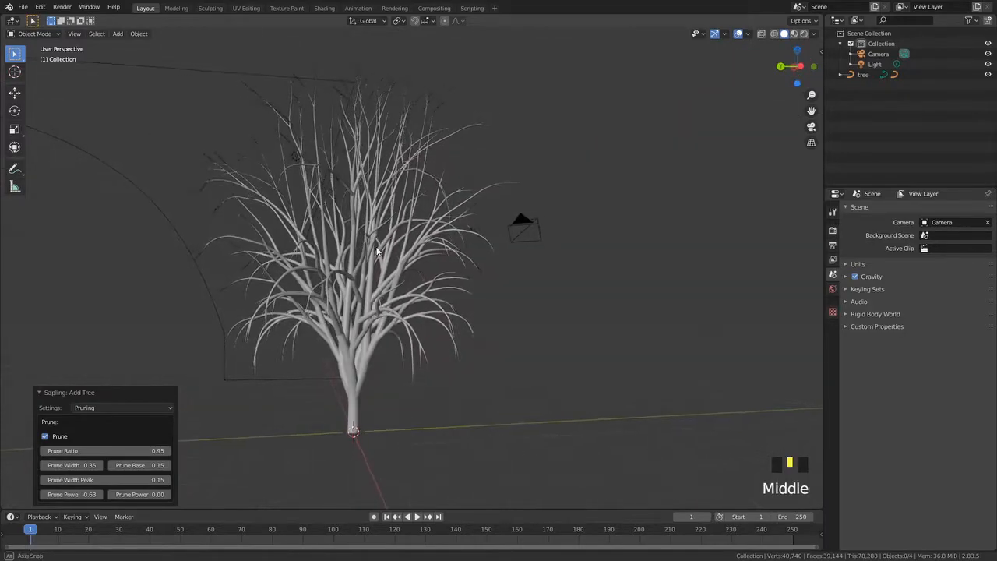
scroll(301, 199, down, 3)
middle_drag(375, 275, 259, 252)
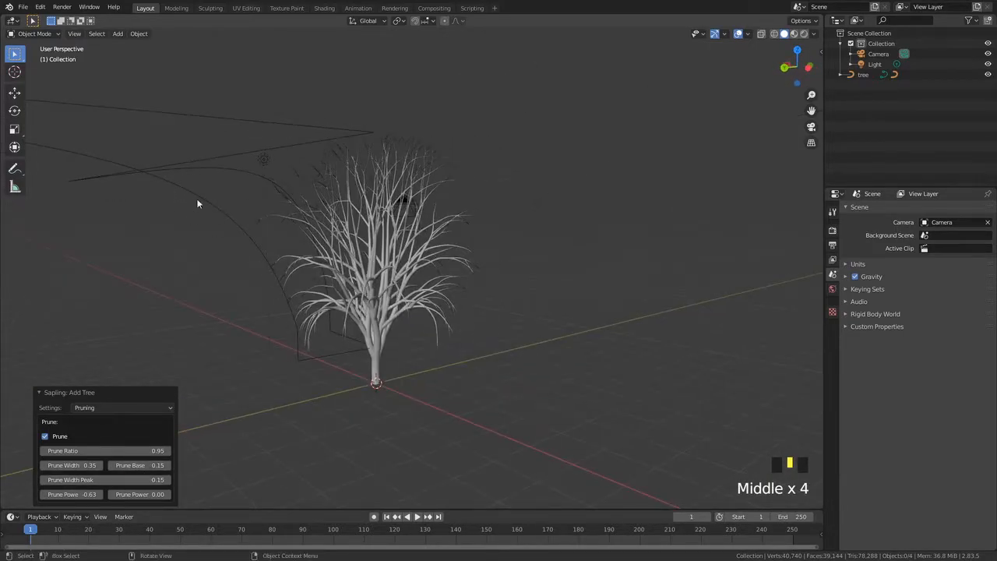
middle_drag(194, 182, 178, 433)
Set Prune Power to 0.25
click(78, 495)
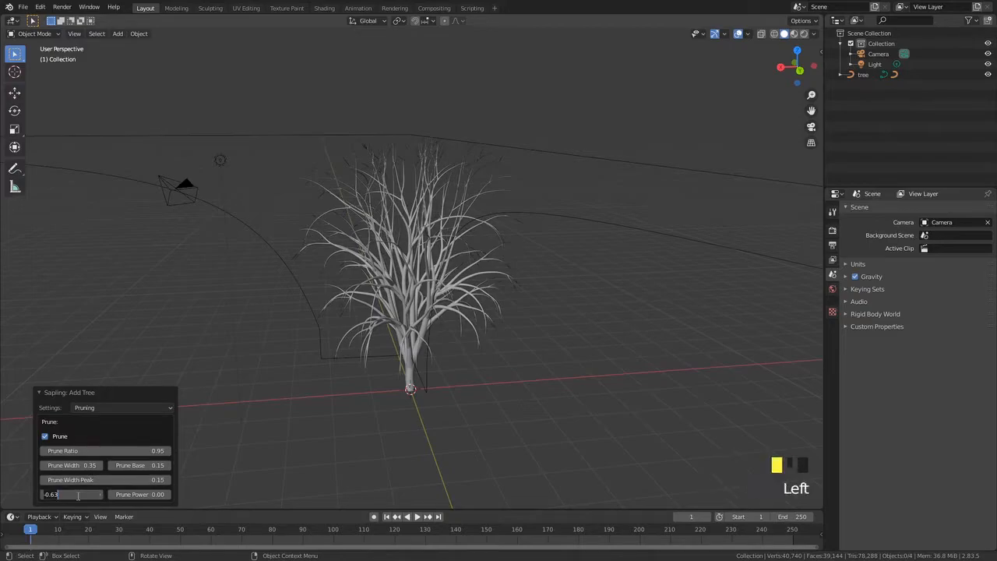
text(0.)
key(Return)
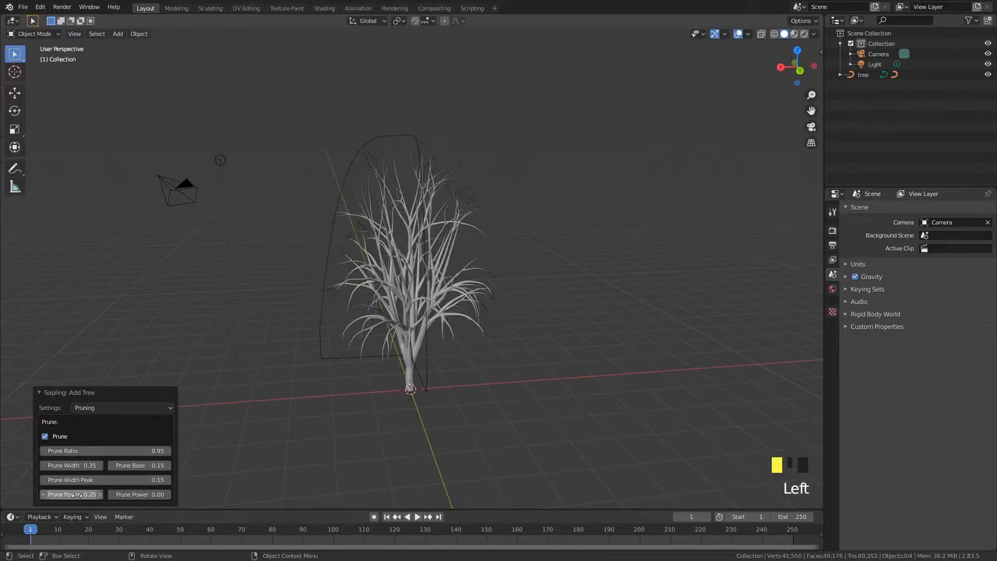
middle_drag(296, 358, 345, 344)
scroll(358, 337, up, 5)
scroll(312, 264, down, 4)
middle_drag(311, 266, 248, 354)
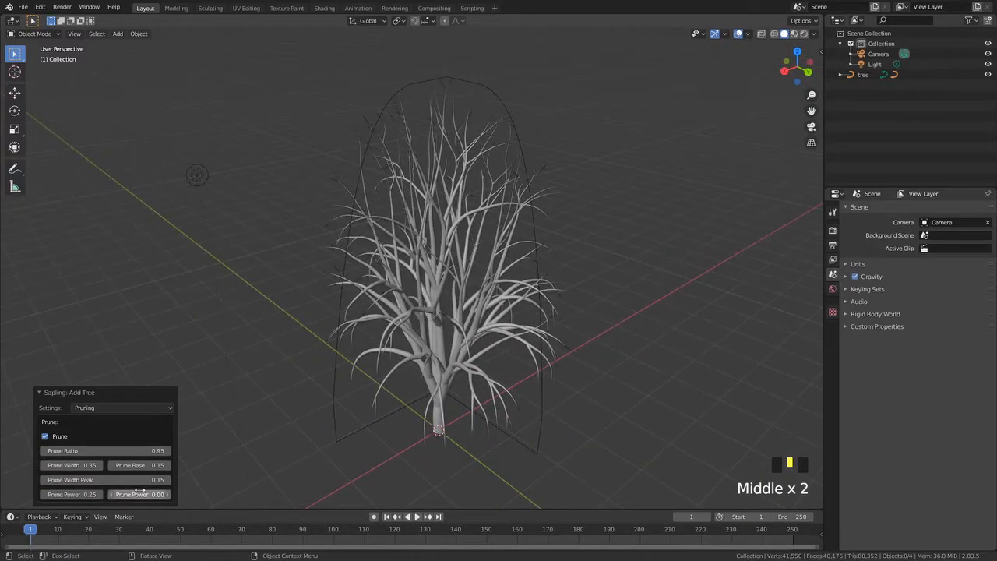
Drag Prune Power Low up to 1.00
middle_drag(312, 459, 104, 497)
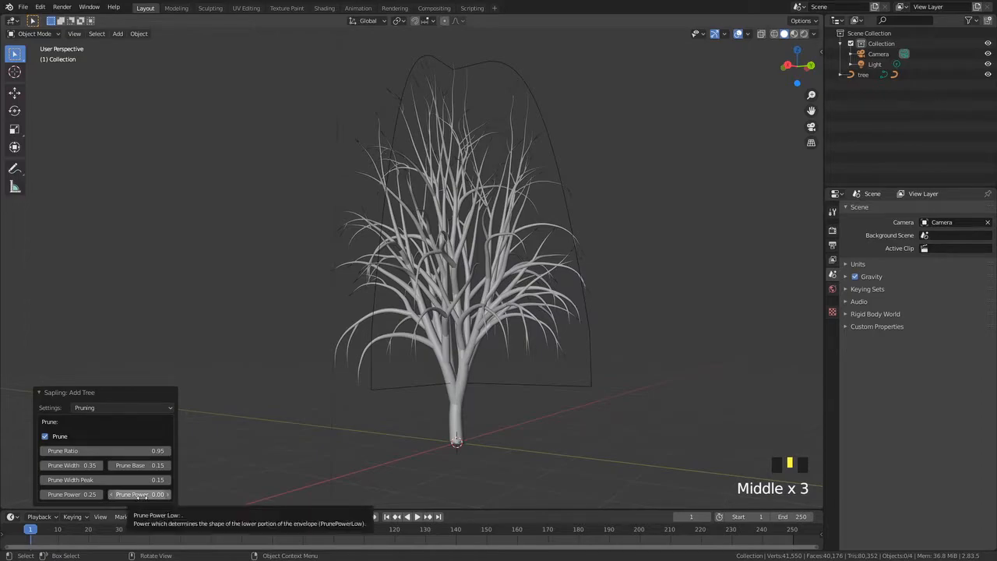
middle_drag(201, 483, 270, 319)
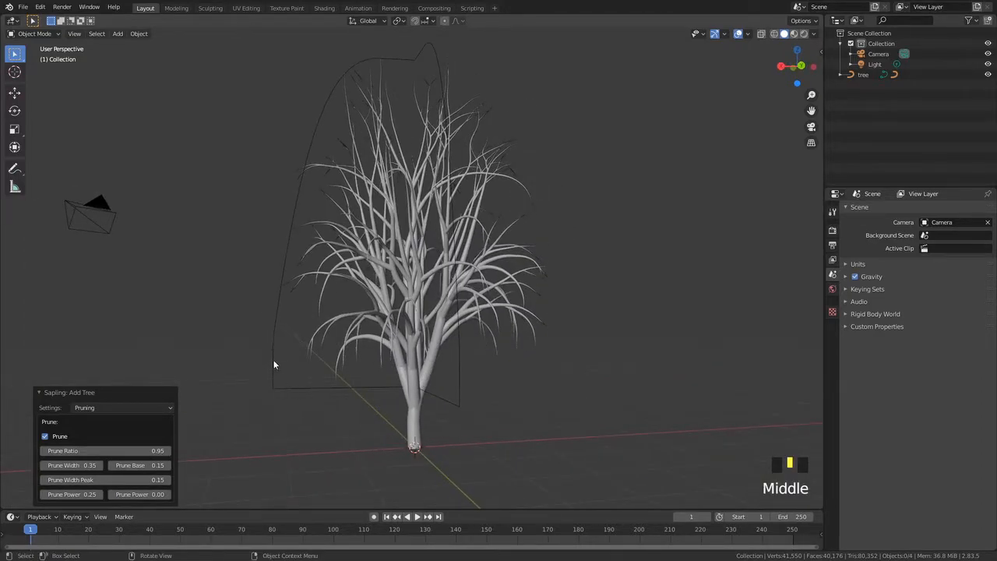
scroll(266, 376, down, 2)
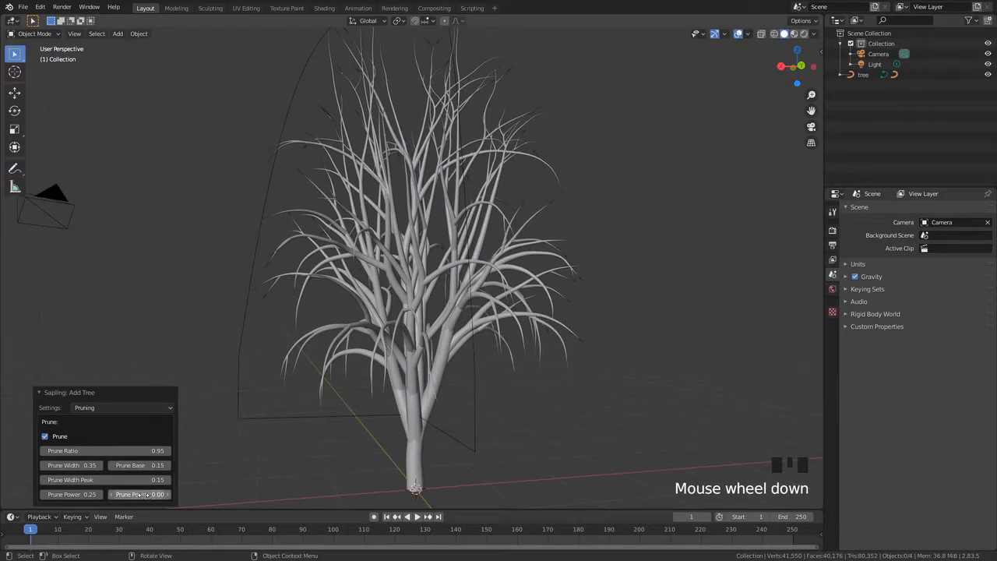
drag(137, 494, 179, 494)
scroll(380, 405, down, 2)
middle_drag(380, 405, 325, 357)
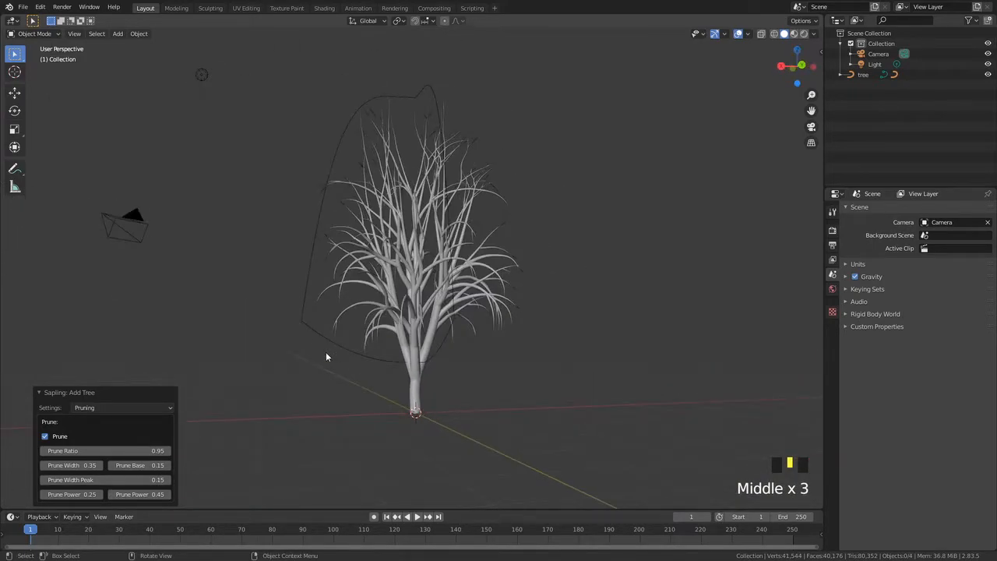
click(144, 494)
drag(144, 494, 211, 455)
middle_drag(325, 393, 257, 456)
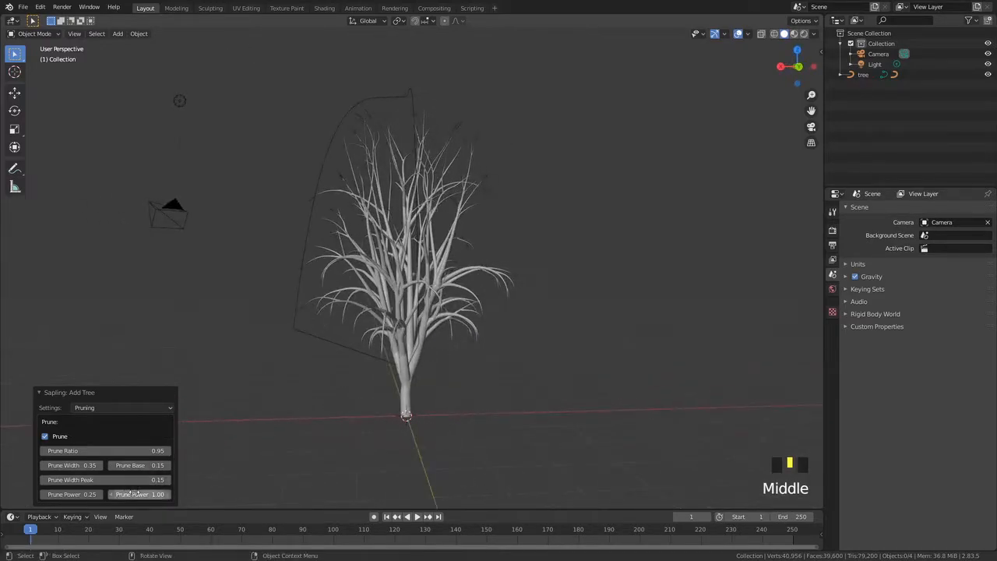
Set Prune Power Low to 0.50
click(139, 494)
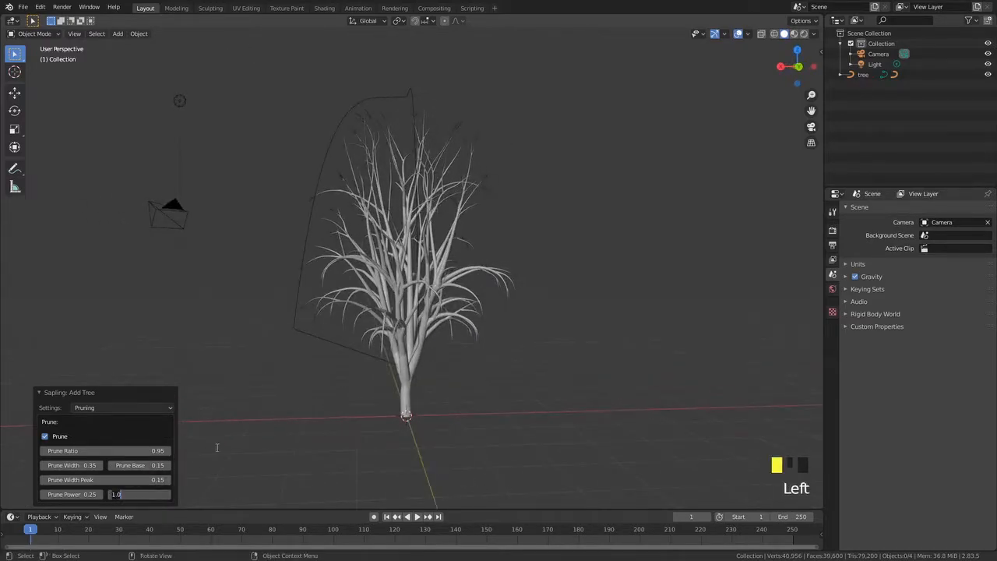
click(66, 491)
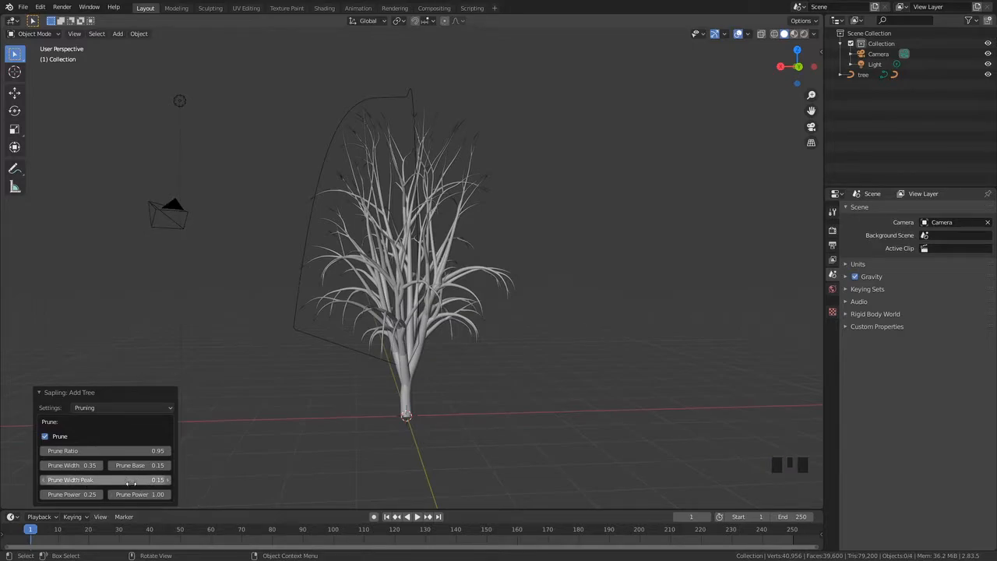
click(151, 495)
key(Left)
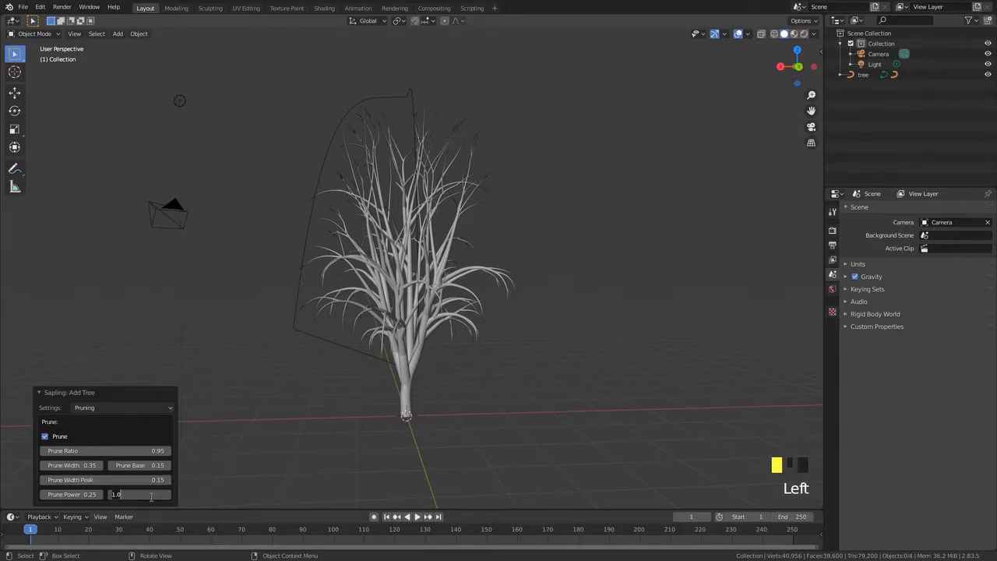
middle_drag(200, 454, 350, 301)
scroll(352, 360, down, 2)
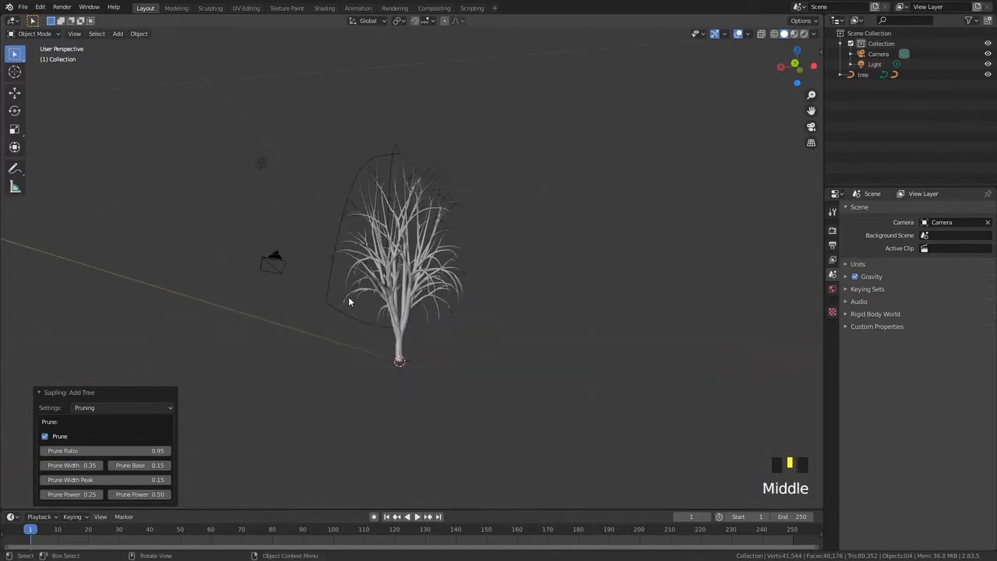
Switch the Sapling settings page to Leaves and enable Show Leaves
middle_drag(396, 324, 199, 412)
click(156, 407)
click(166, 475)
middle_drag(374, 436, 712, 256)
scroll(239, 296, up, 3)
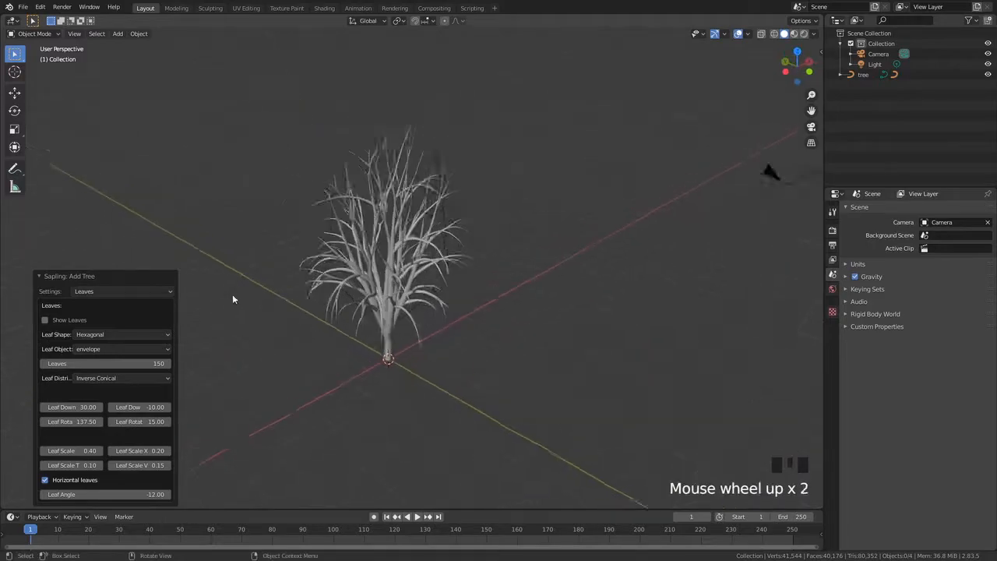
click(44, 320)
middle_drag(365, 321, 560, 289)
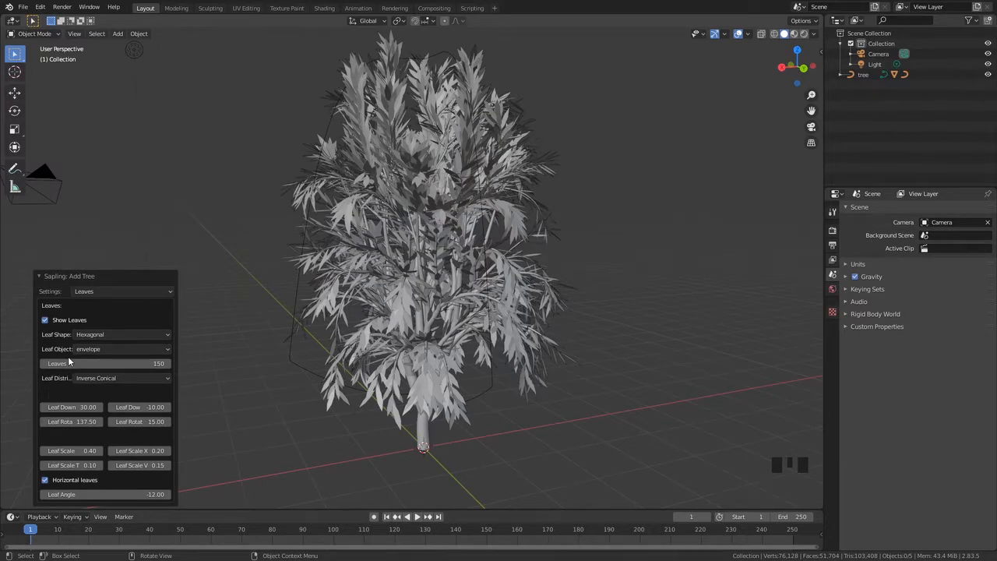
View the leafed tree from several angles and distances
middle_drag(351, 234, 425, 68)
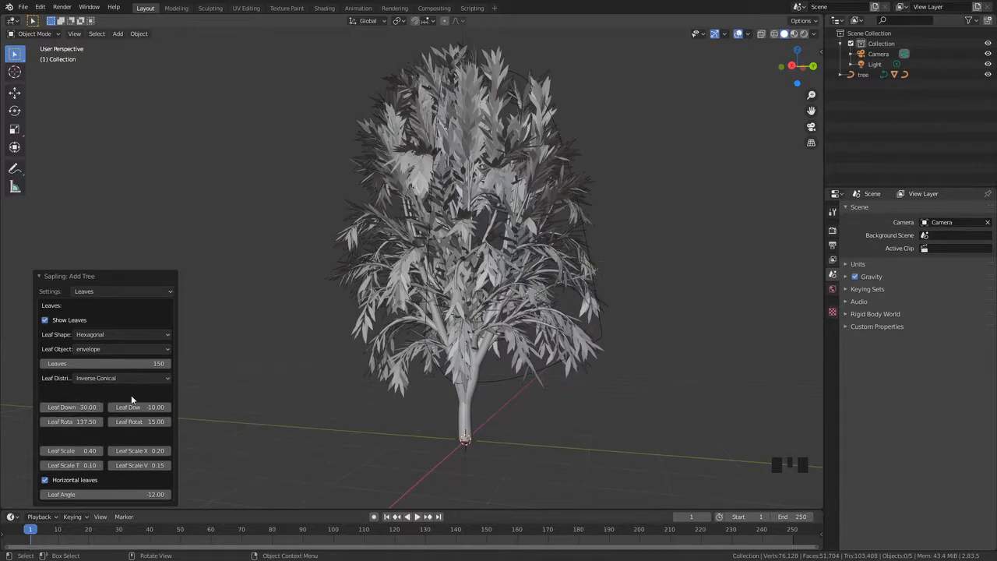
drag(82, 407, 85, 407)
click(99, 336)
click(99, 335)
click(99, 335)
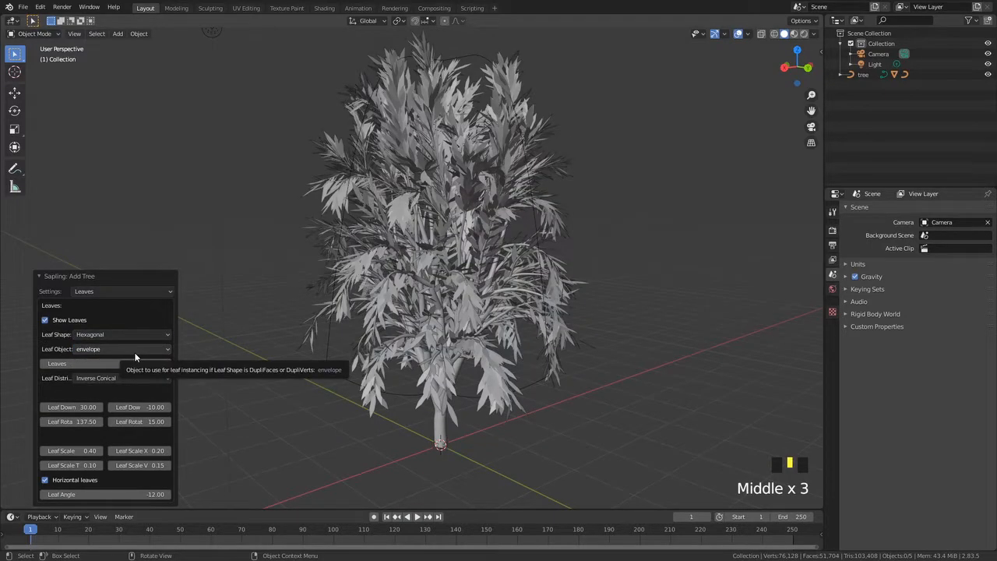
middle_drag(270, 345, 446, 272)
scroll(412, 287, up, 2)
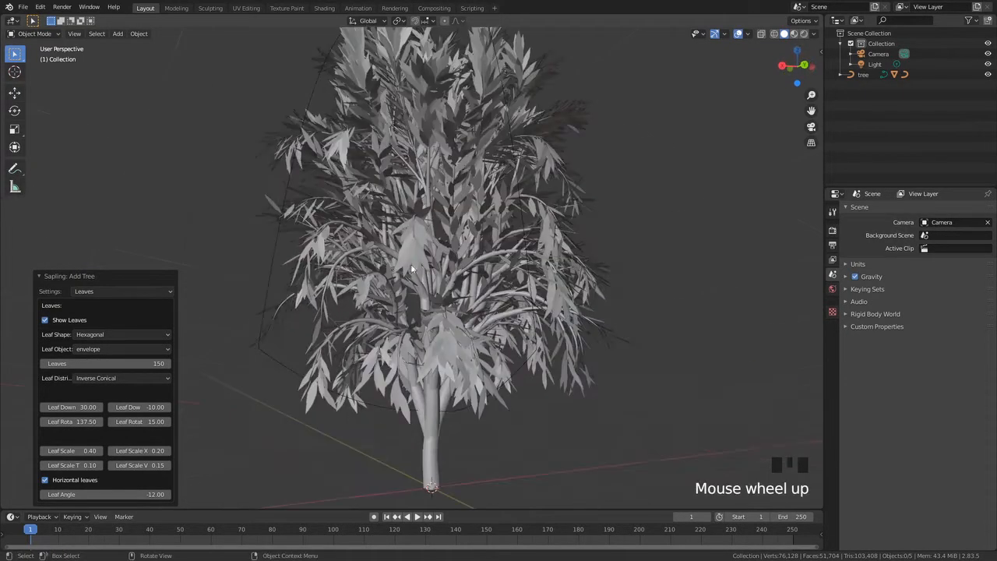
scroll(412, 286, down, 2)
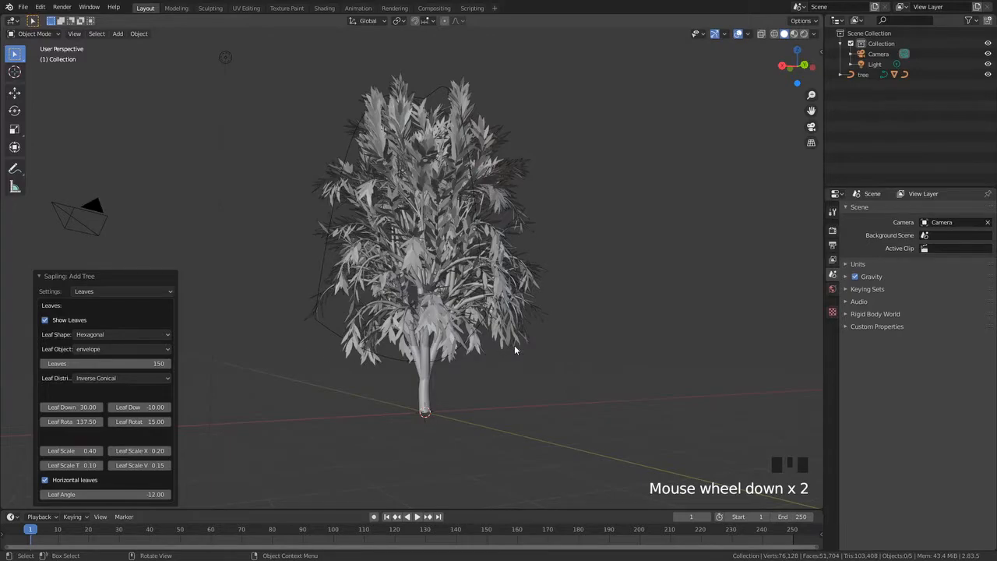
middle_drag(361, 330, 365, 169)
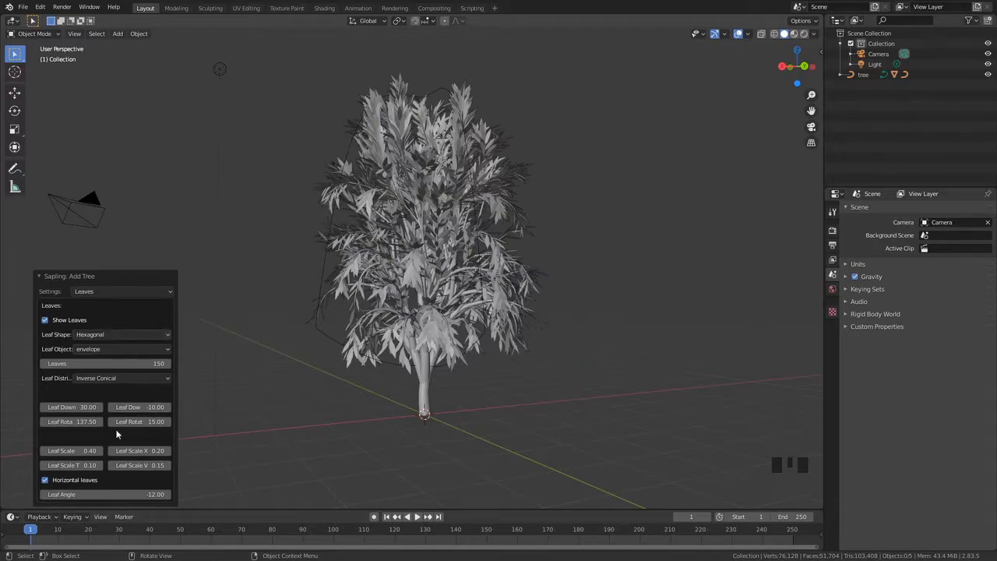
Browse the Armature and Animation settings pages of the Sapling panel, returning to Geometry
click(122, 290)
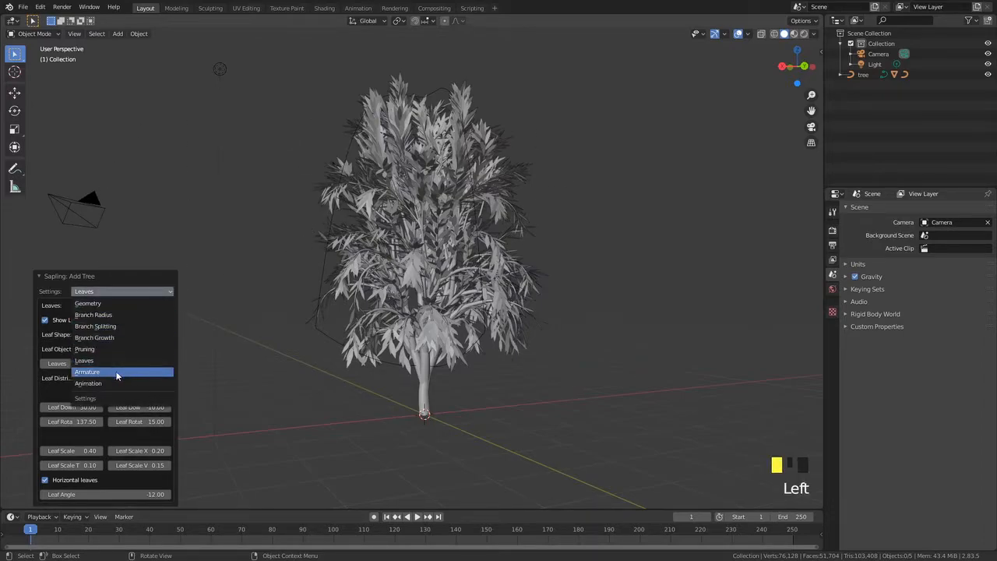
click(117, 373)
middle_drag(335, 304, 426, 311)
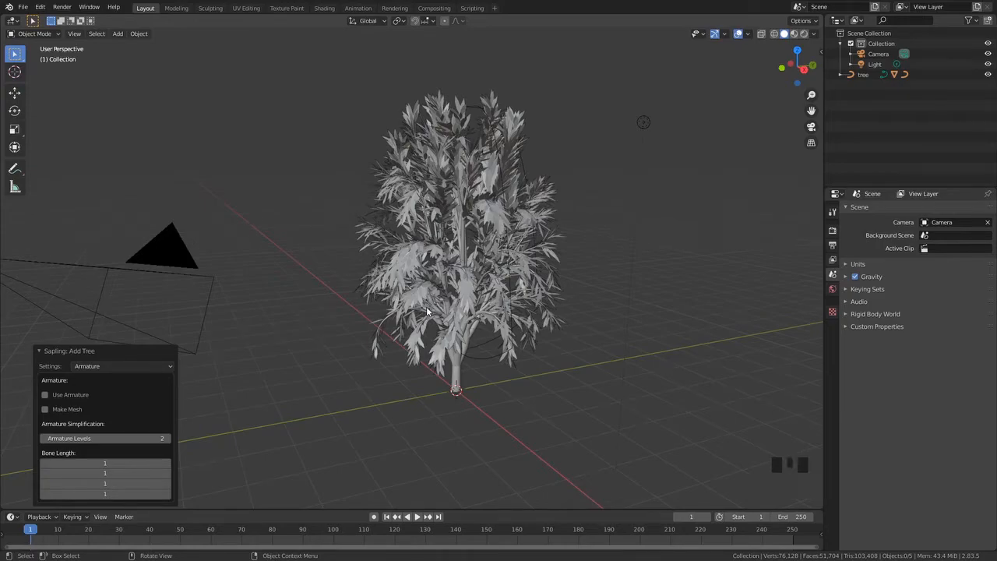
middle_drag(472, 295, 257, 342)
click(96, 367)
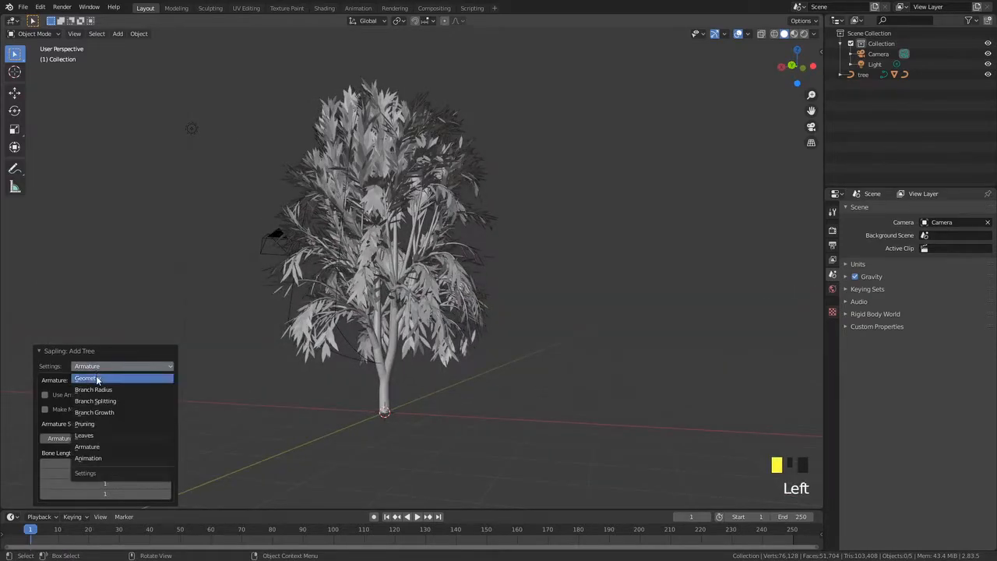
click(94, 458)
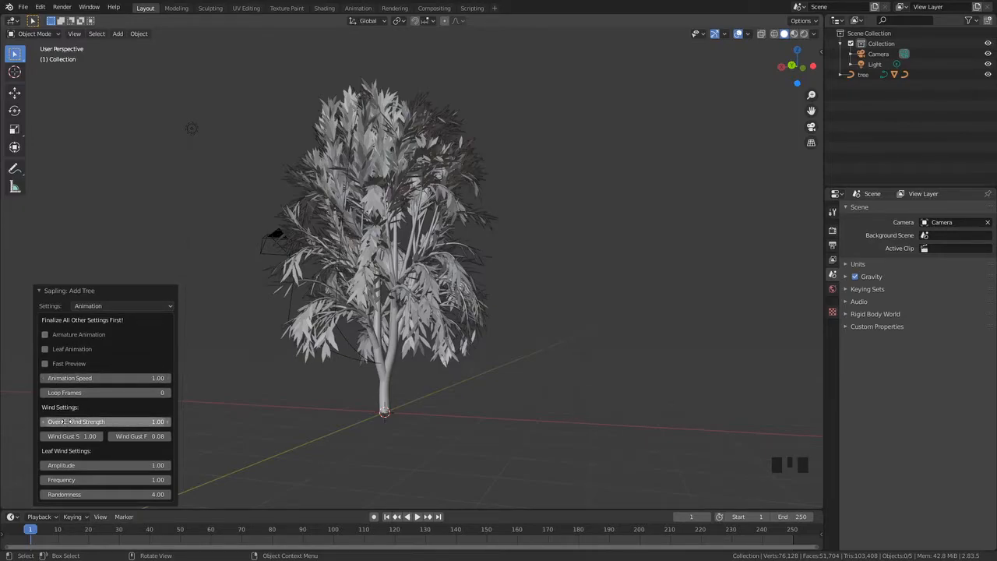
click(93, 306)
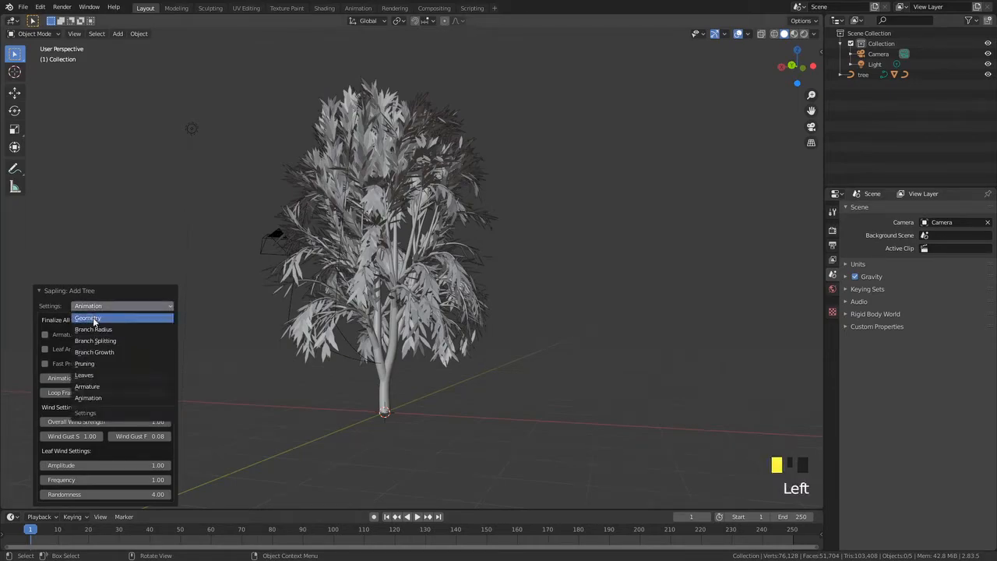
click(92, 319)
Switch to the Shading workspace and frame the tree in the viewport
middle_drag(382, 390, 549, 369)
scroll(407, 369, down, 4)
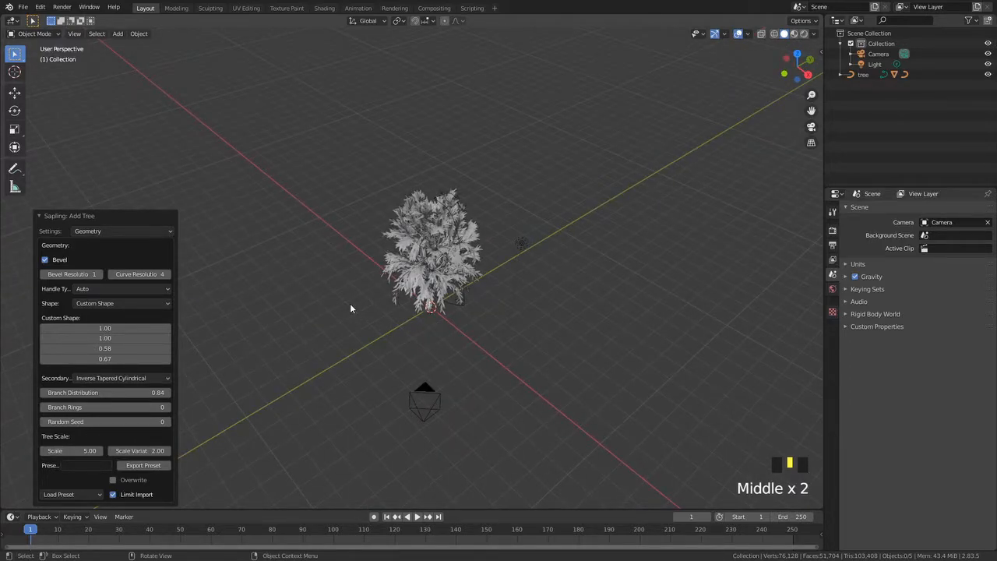
click(430, 397)
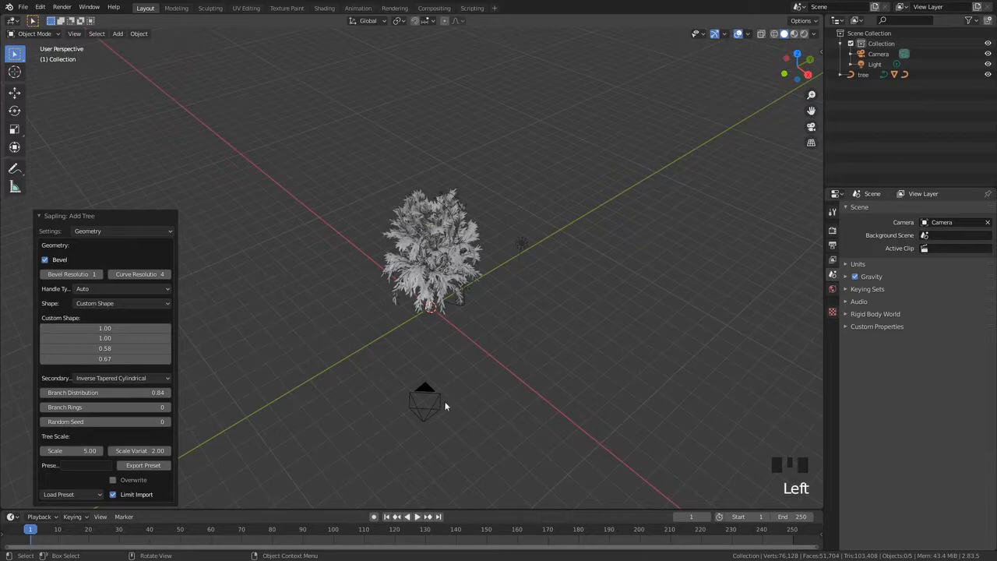
click(430, 397)
mouse_move(287, 337)
middle_down()
mouse_move(527, 285)
mouse_move(440, 244)
mouse_move(375, 253)
mouse_move(530, 273)
mouse_move(574, 338)
mouse_move(470, 208)
mouse_move(489, 251)
mouse_move(378, 210)
middle_up()
scroll(527, 285, up, 5)
scroll(432, 237, down, 3)
scroll(375, 253, up, 3)
click(322, 8)
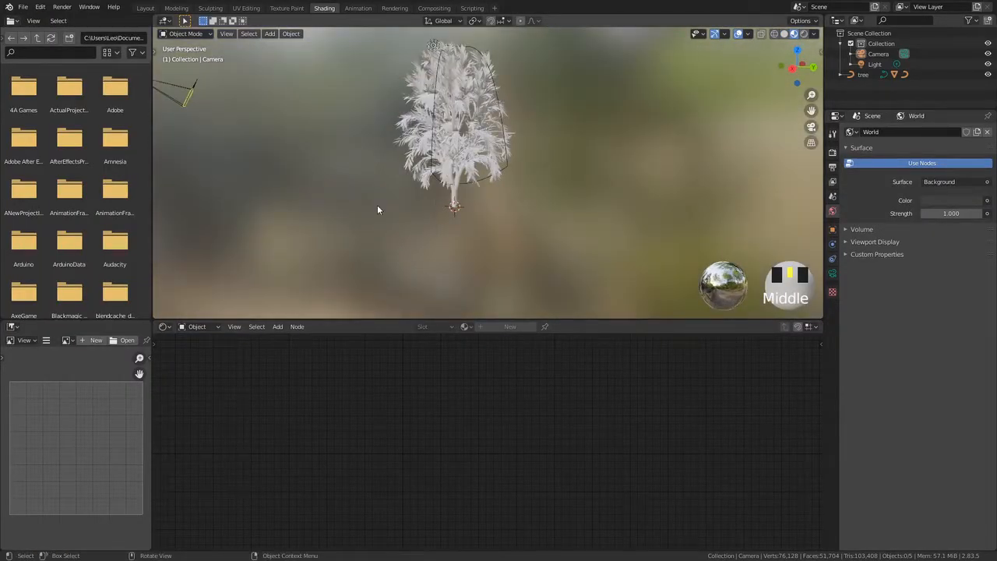
scroll(322, 227, down, 2)
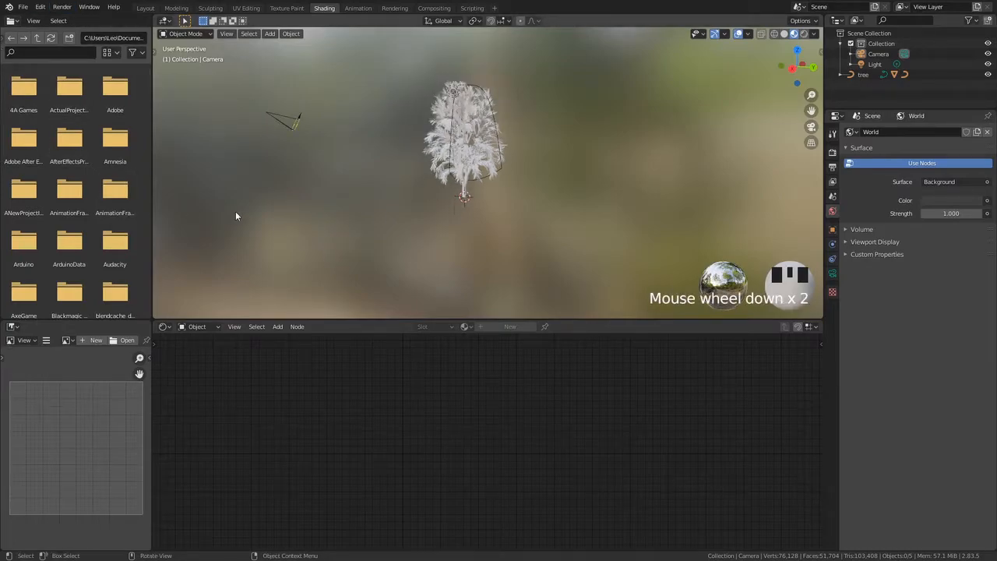
scroll(376, 127, up, 2)
shift+middle_drag(377, 127, 331, 227)
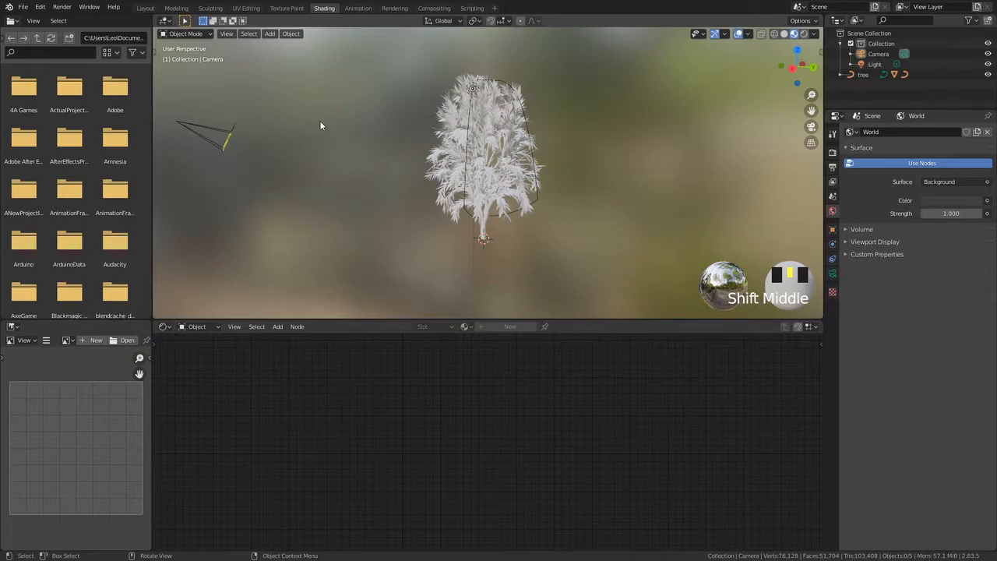
Select the leaves object and give it a new material named leaves
click(447, 128)
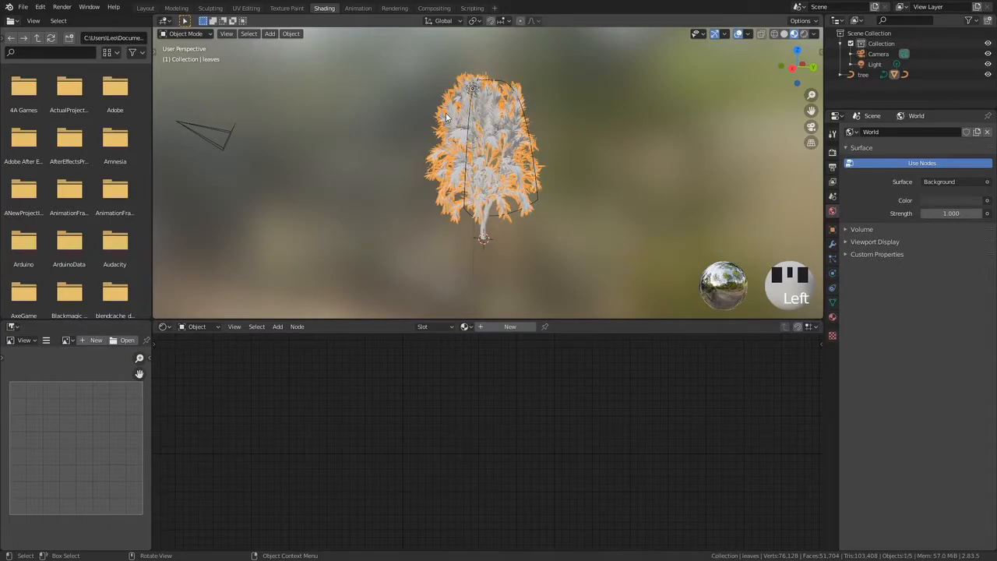
click(490, 328)
click(478, 328)
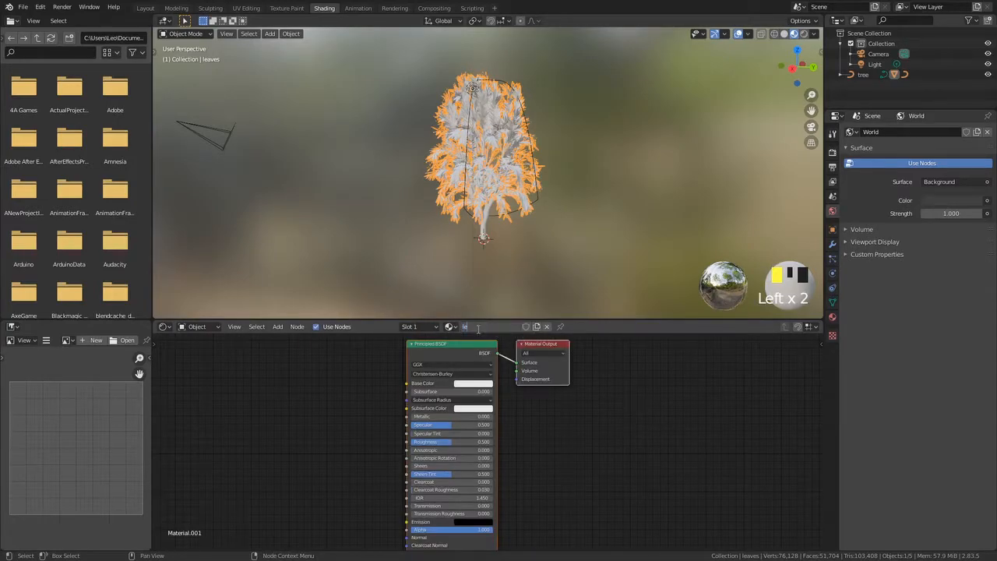
text(leaves)
click(478, 329)
Add a Texture Coordinate node to the leaves material's node tree
click(334, 370)
middle_drag(333, 377, 425, 348)
scroll(421, 391, up, 1)
scroll(460, 374, down, 2)
middle_drag(464, 401, 474, 434)
scroll(527, 363, up, 6)
middle_drag(536, 349, 506, 380)
middle_drag(419, 457, 444, 470)
scroll(399, 440, down, 3)
middle_drag(481, 501, 484, 473)
middle_drag(500, 436, 493, 468)
middle_drag(483, 397, 490, 402)
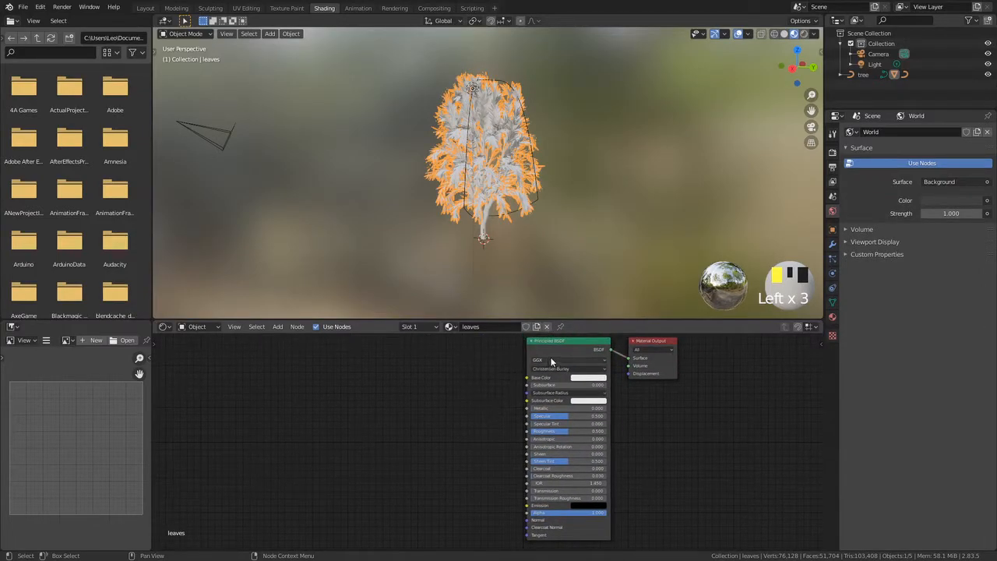
middle_drag(458, 476, 482, 492)
middle_drag(511, 423, 544, 440)
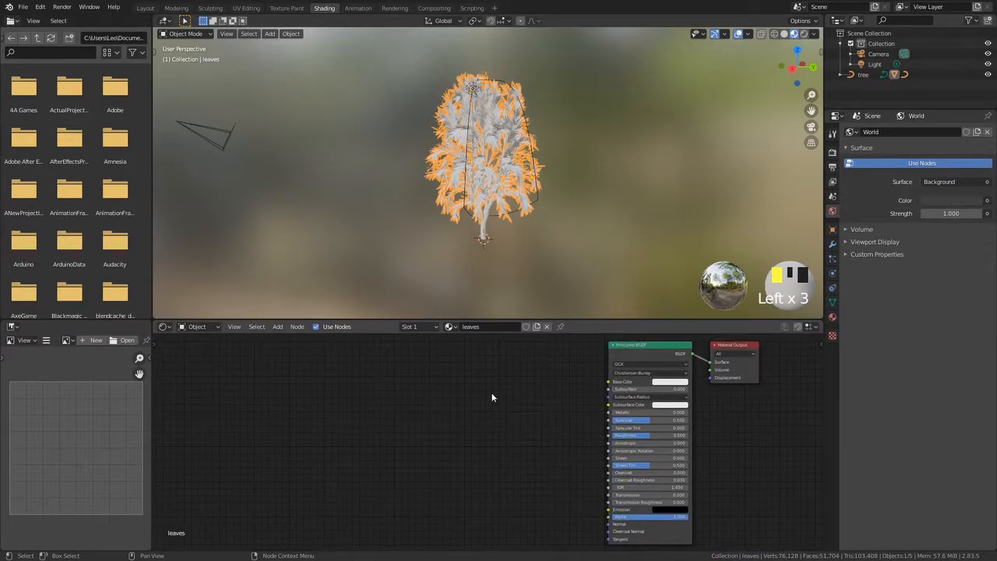
key(shift+a)
text(tex)
key(Return)
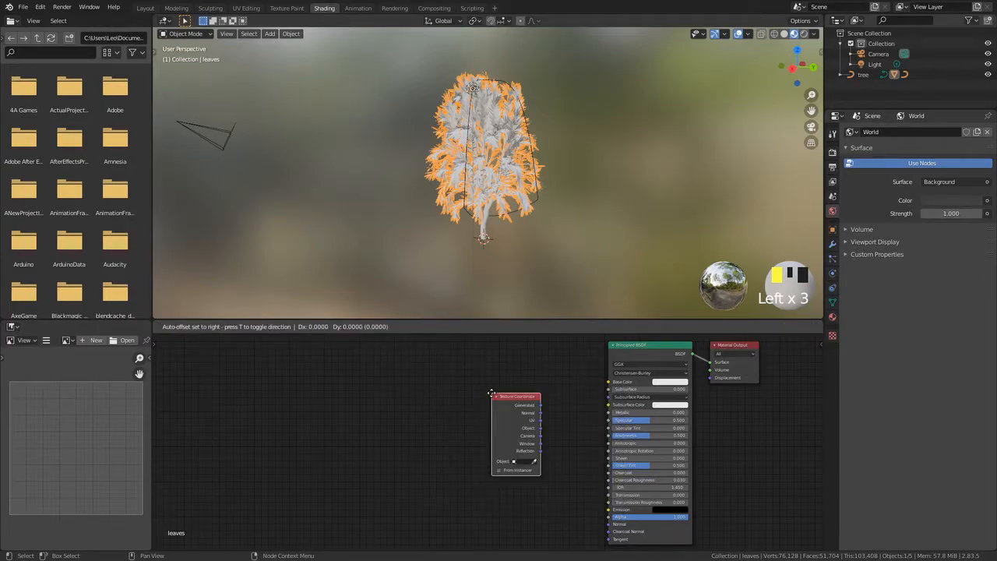
click(262, 357)
Return to the Layout workspace and add a Plain Axes empty at the origin
click(335, 191)
scroll(360, 248, up, 4)
click(147, 8)
mouse_move(529, 209)
middle_down()
mouse_move(491, 209)
mouse_move(529, 205)
middle_up()
key(shift+a)
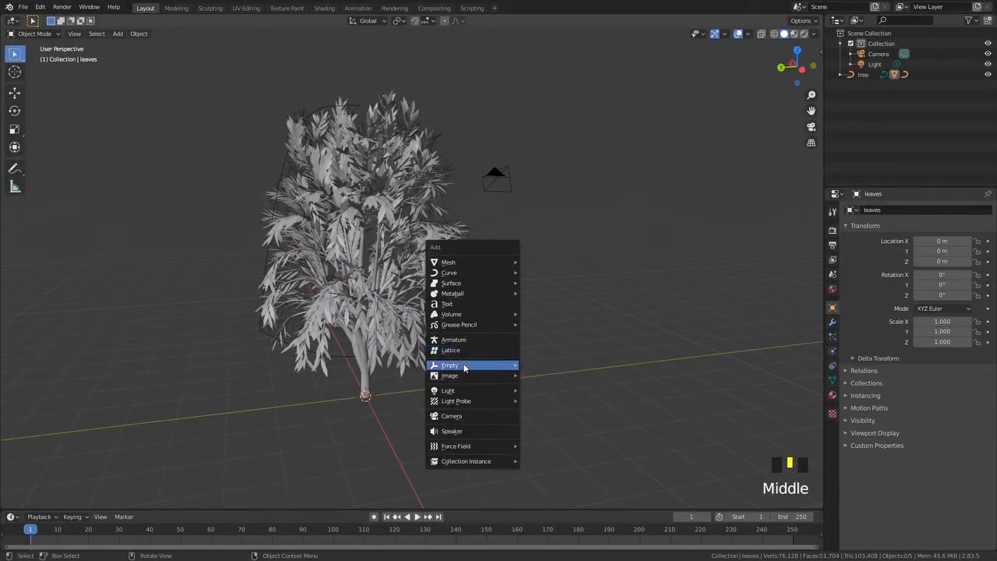
mouse_move(468, 367)
click(549, 365)
middle_drag(549, 365, 299, 398)
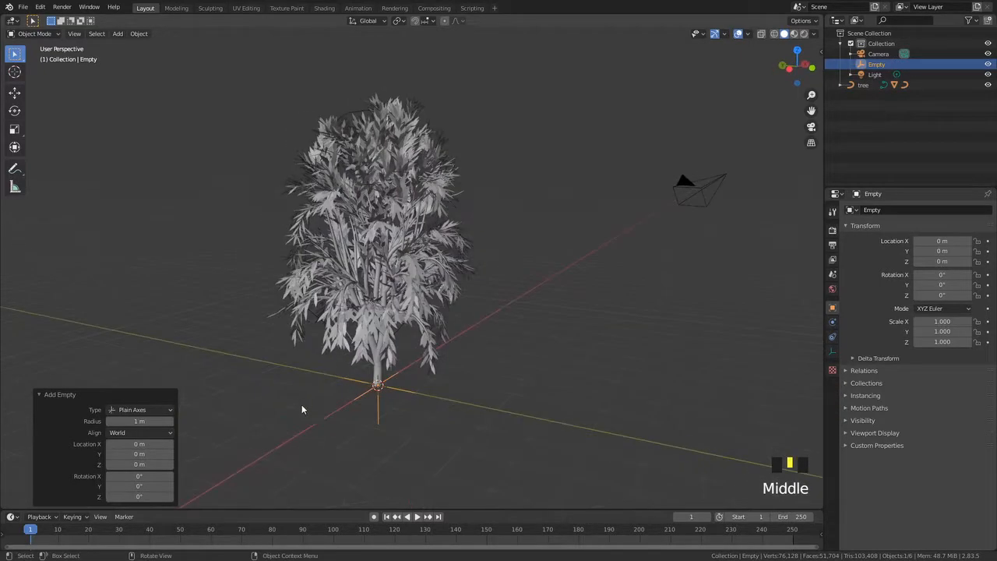
Move the empty up along Z to about 3.5 m, inside the tree crown
click(14, 92)
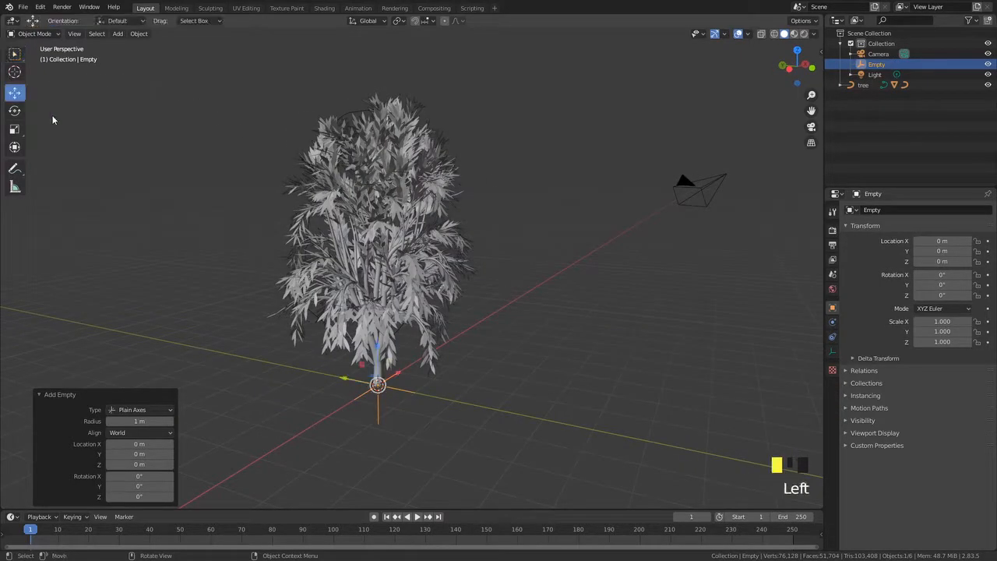
drag(377, 349, 359, 207)
middle_drag(749, 236, 823, 271)
middle_drag(447, 244, 416, 265)
drag(361, 219, 361, 212)
scroll(362, 212, down, 2)
middle_drag(361, 211, 382, 234)
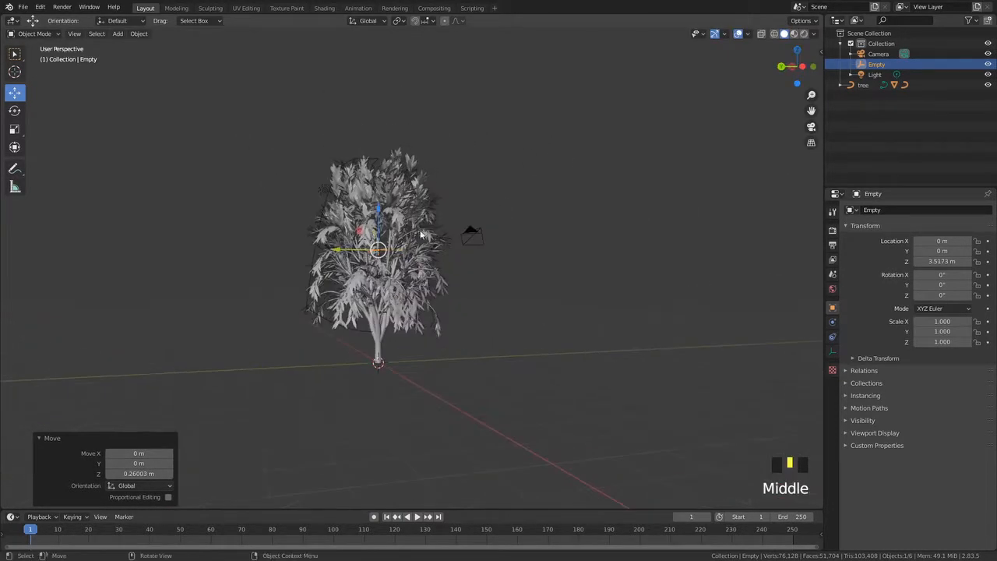
In the Shading workspace, reselect the leaves and set the Texture Coordinate node's object to the Empty
click(324, 9)
middle_drag(519, 206, 464, 205)
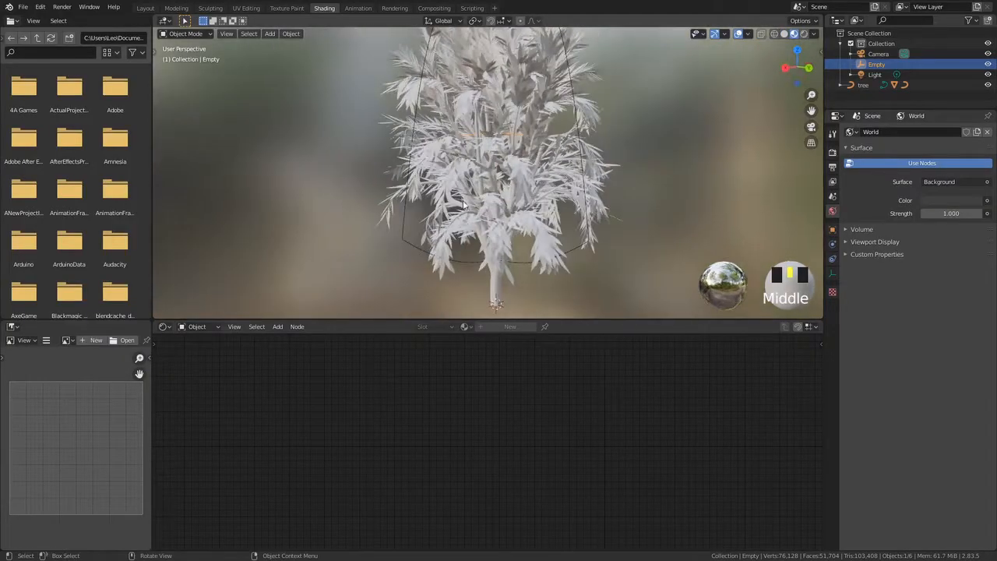
click(472, 154)
click(331, 422)
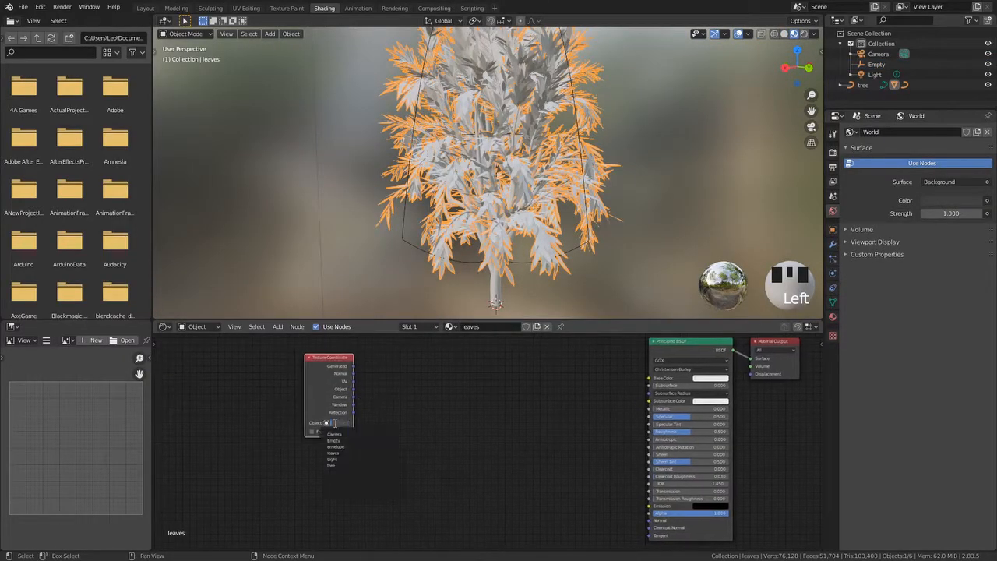
click(336, 441)
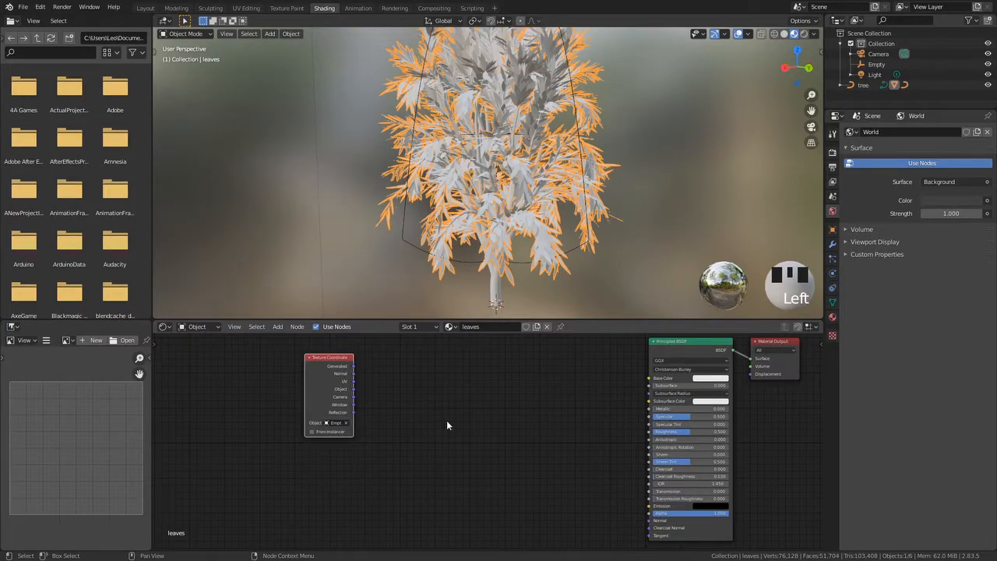
Add a Mapping node to the leaves material beside the Texture Coordinate node
middle_drag(313, 437, 250, 447)
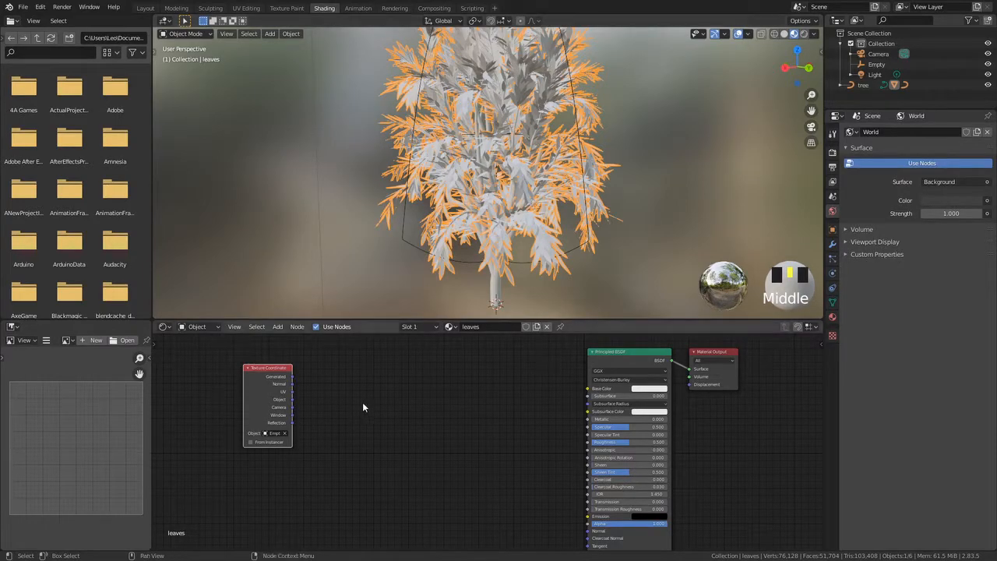
middle_drag(359, 416, 300, 426)
key(shift+a)
click(350, 378)
text(mipp)
key(Return)
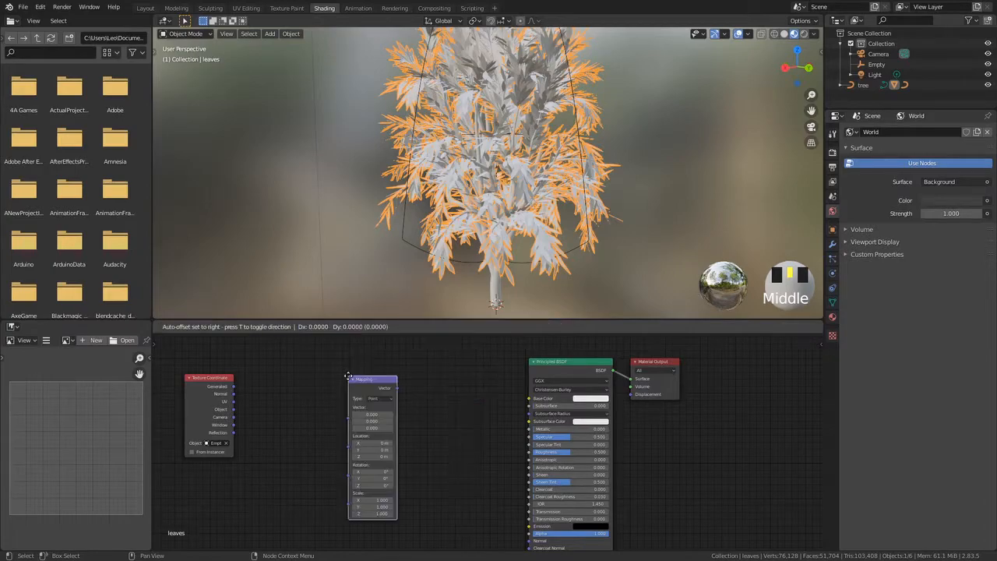
click(266, 368)
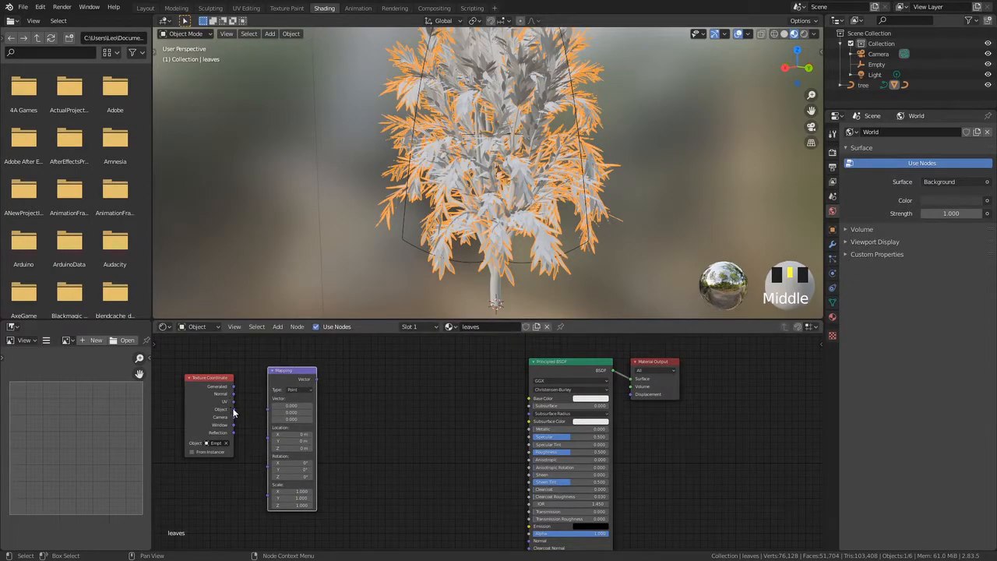
Connect the Texture Coordinate Object output to the Mapping node's Vector input
drag(233, 409, 267, 399)
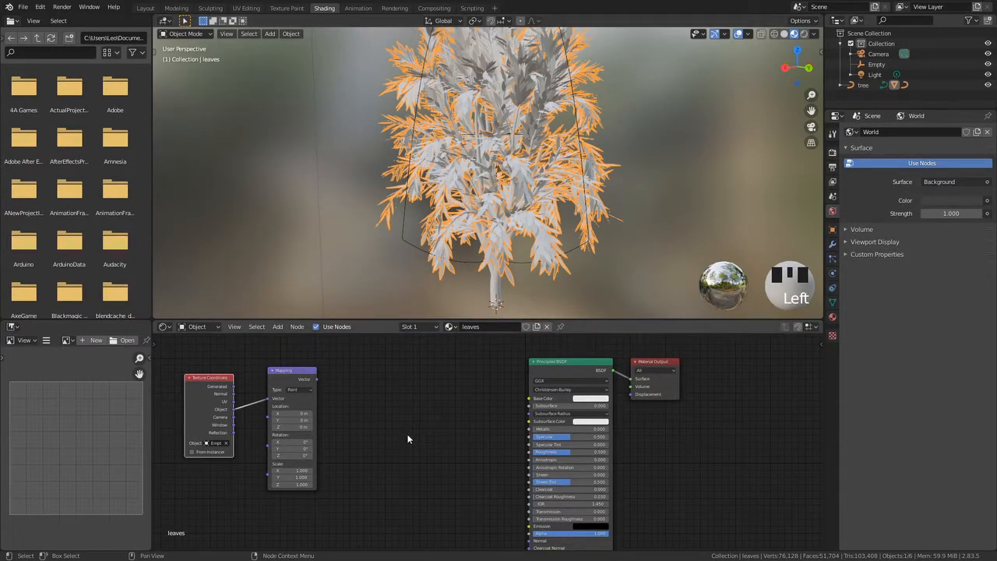
scroll(335, 433, up, 2)
middle_drag(351, 431, 418, 467)
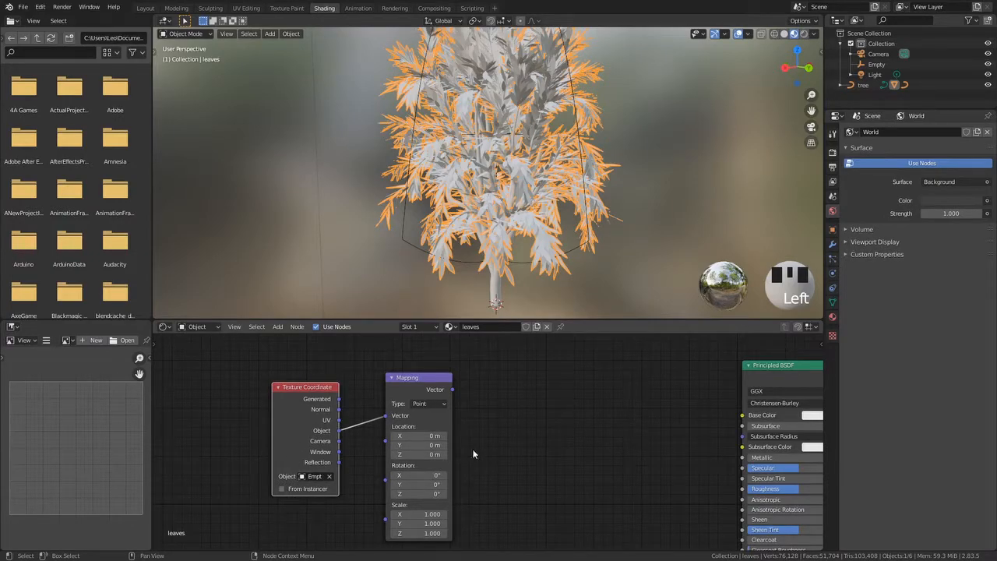
Add a Gradient Texture node to the leaves material, placed to the right of the Mapping node
middle_drag(460, 455, 402, 465)
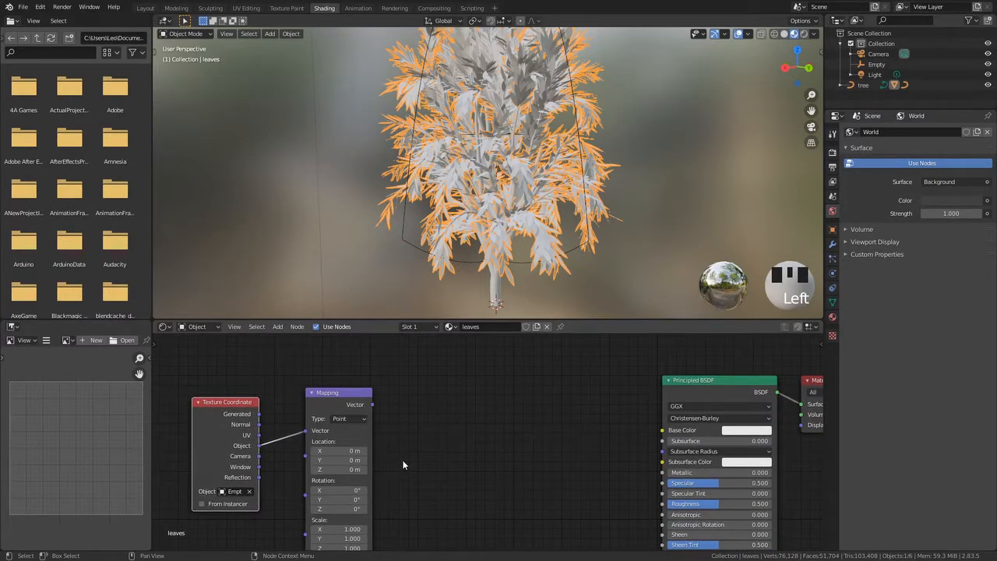
scroll(395, 438, down, 3)
key(shift+a)
click(360, 400)
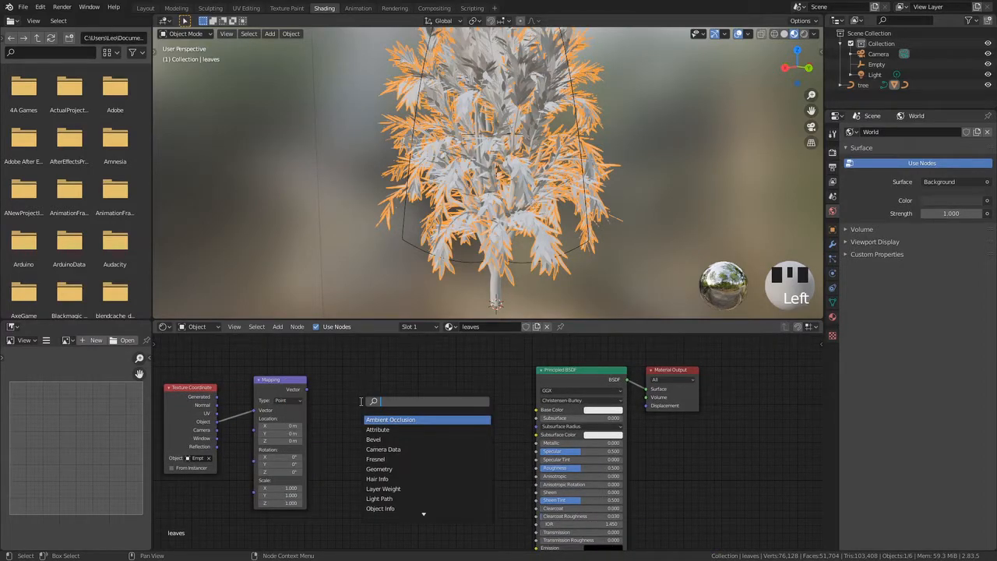
text(grad)
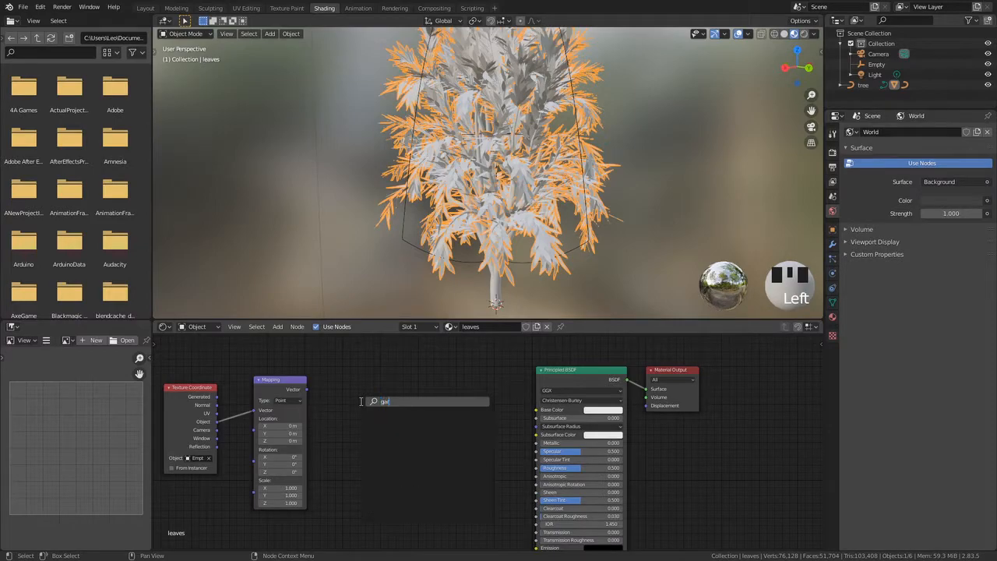
key(Return)
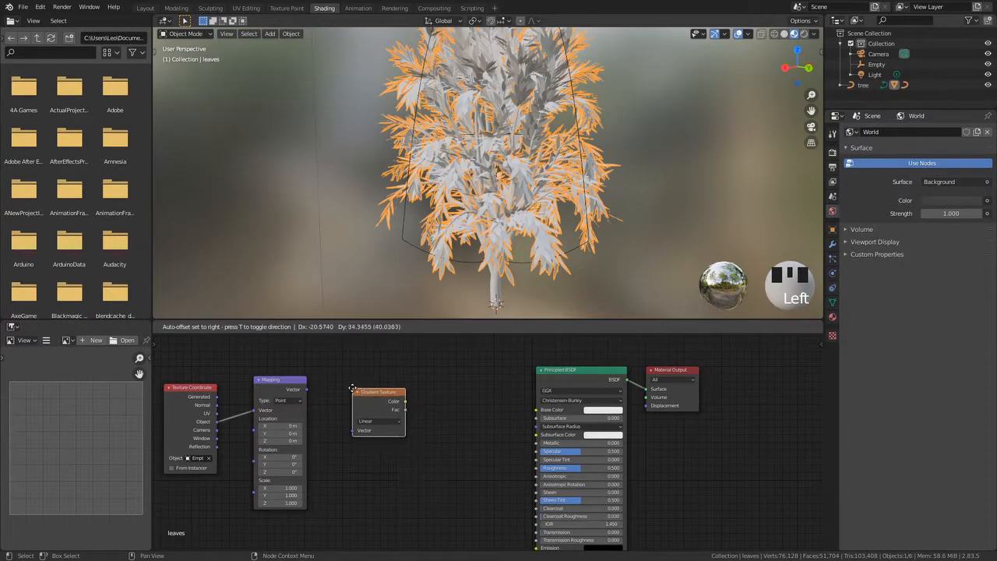
click(336, 388)
Connect Mapping's Vector output to the Gradient Texture's Vector input, and its Color output to the Principled BSDF's Base Color
drag(307, 390, 342, 430)
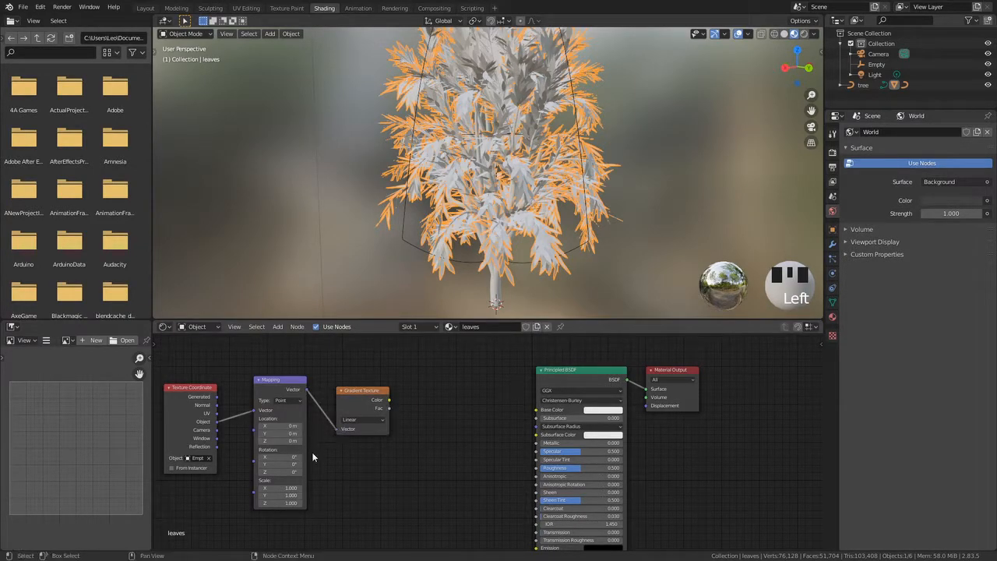
middle_drag(393, 436, 333, 440)
drag(329, 403, 489, 415)
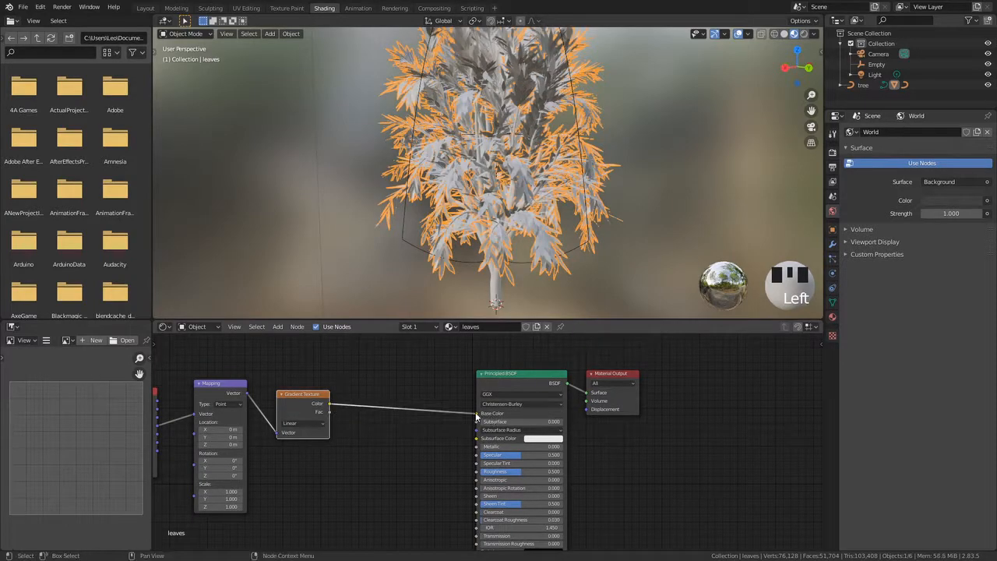
In front view, select the Empty and move it sideways along X to shift the gradient across the tree
scroll(577, 256, down, 3)
middle_drag(577, 256, 426, 109)
middle_drag(430, 165, 327, 117)
click(545, 111)
key(KP_1)
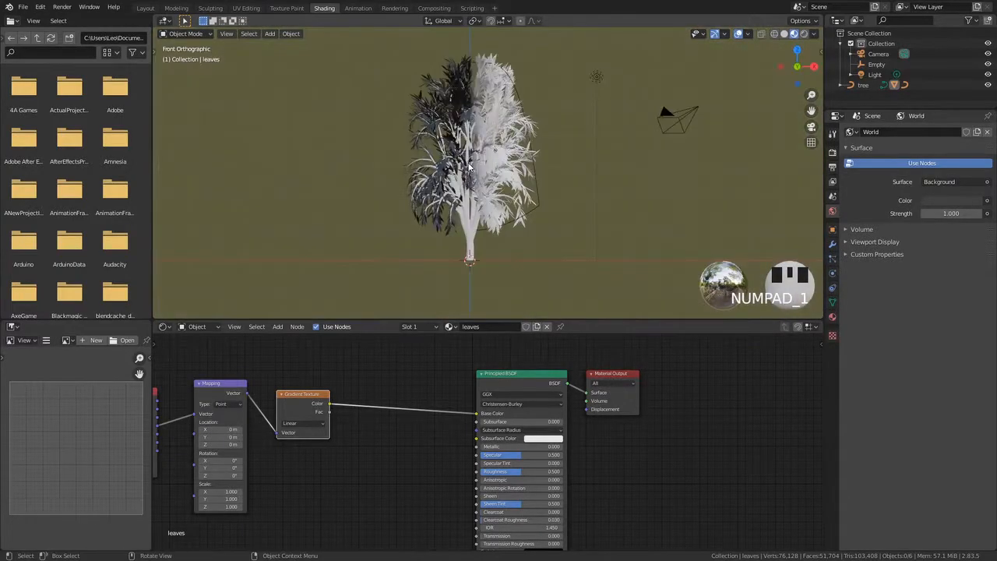
shift+middle_drag(427, 101, 425, 142)
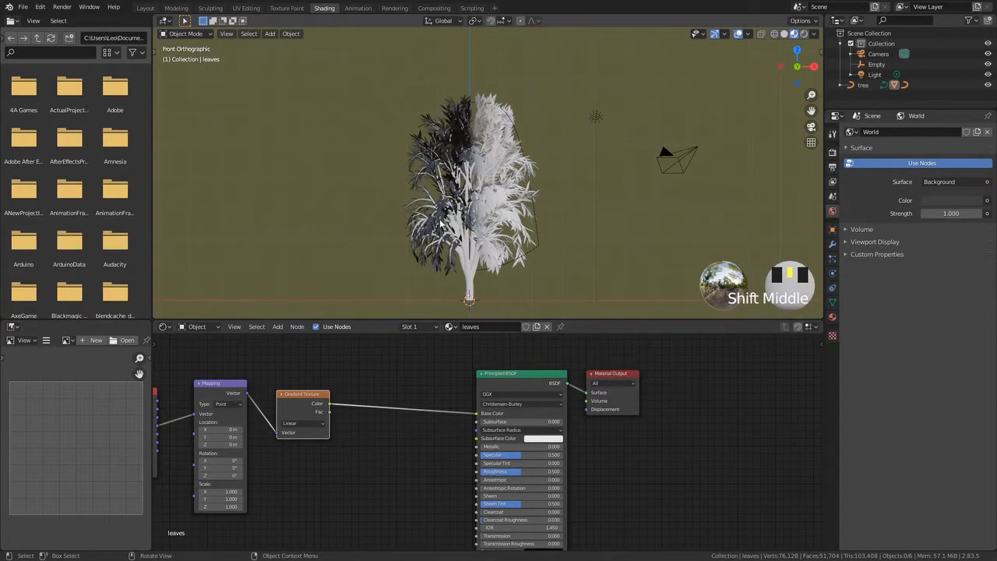
scroll(421, 179, up, 2)
shift+middle_drag(399, 198, 389, 114)
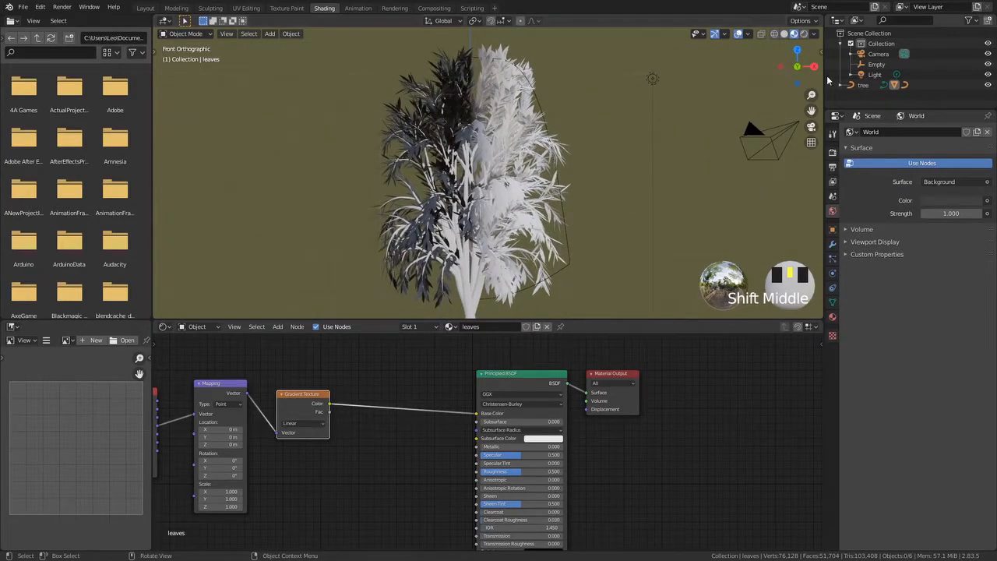
click(877, 64)
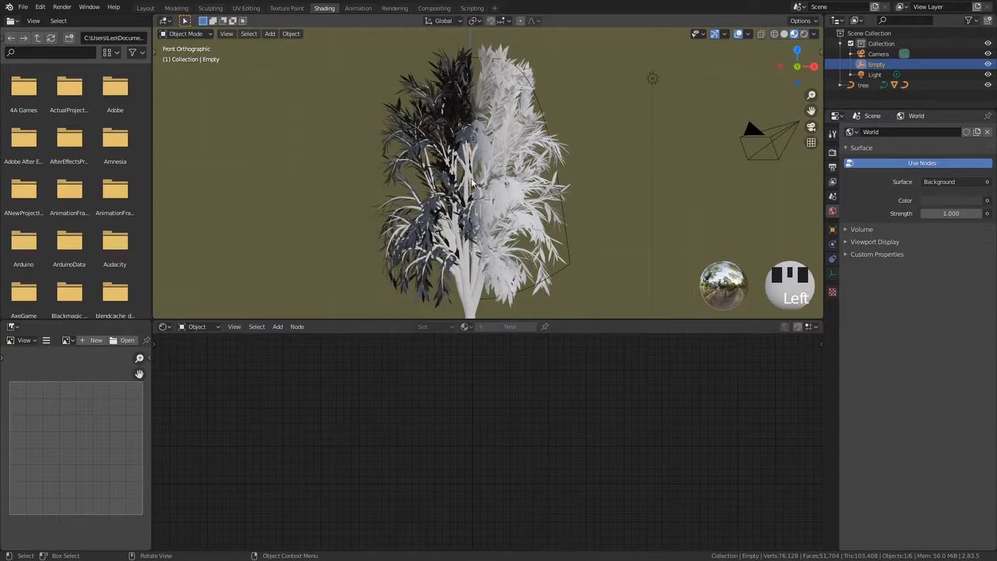
key(t)
click(173, 93)
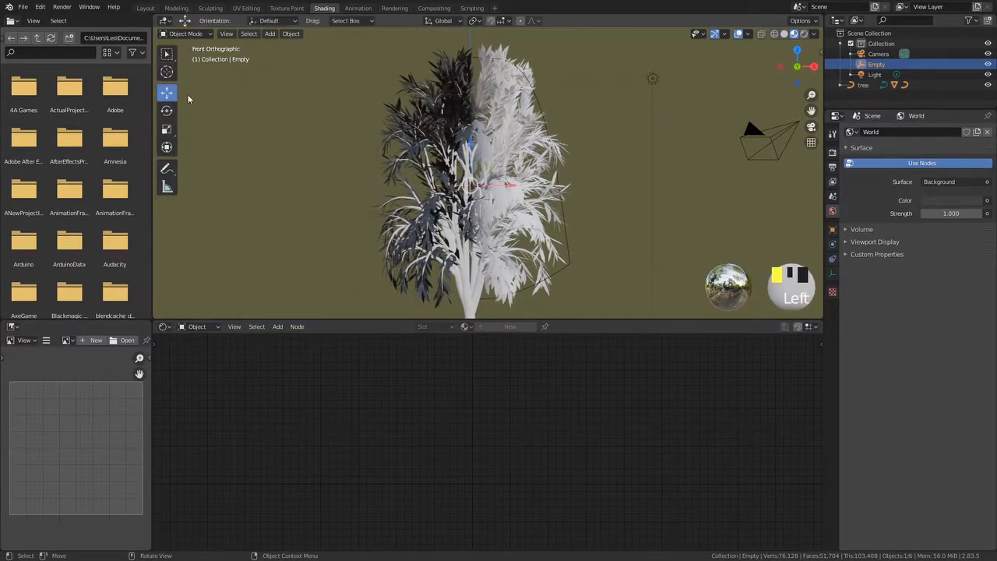
mouse_move(517, 185)
mouse_down()
mouse_move(598, 186)
mouse_move(420, 184)
mouse_move(498, 187)
mouse_up()
mouse_move(514, 189)
middle_down()
mouse_move(547, 197)
mouse_move(551, 219)
mouse_move(488, 237)
mouse_move(553, 212)
mouse_move(537, 226)
mouse_move(578, 180)
middle_up()
Reselect the leaves and examine the gradient on the tree and the node setup from several angles
scroll(552, 218, down, 3)
click(486, 221)
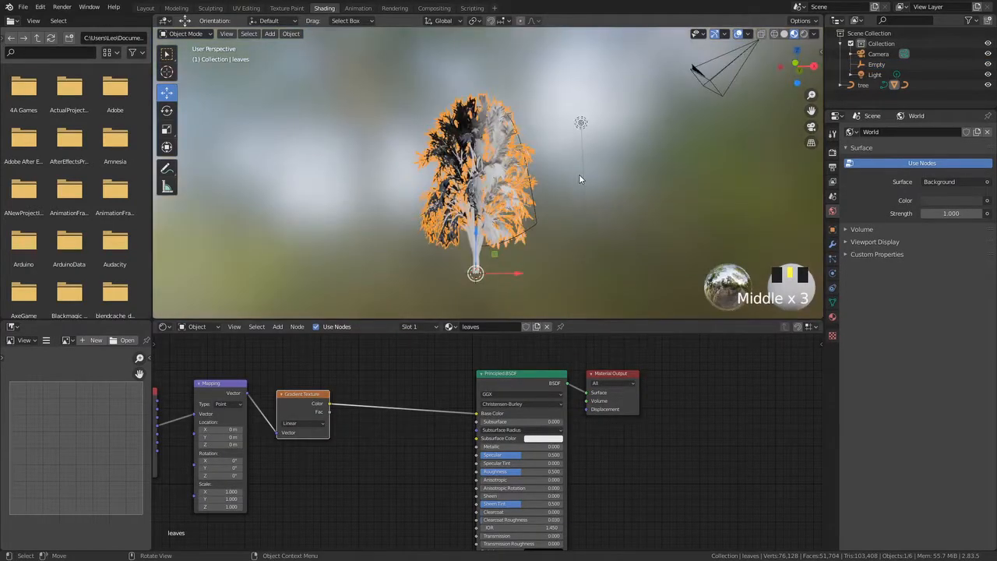
middle_drag(450, 187, 532, 199)
middle_drag(255, 422, 425, 404)
scroll(460, 410, up, 2)
scroll(440, 397, up, 4)
middle_drag(505, 428, 487, 441)
scroll(488, 443, down, 3)
middle_drag(550, 440, 617, 416)
middle_drag(321, 426, 291, 411)
middle_drag(497, 225, 473, 130)
scroll(497, 203, up, 2)
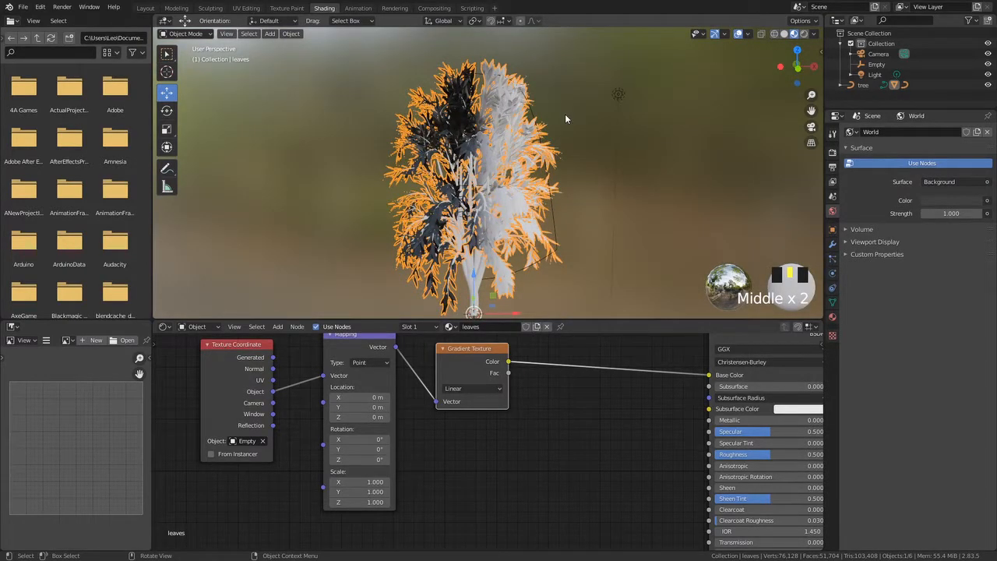
middle_drag(565, 114, 473, 92)
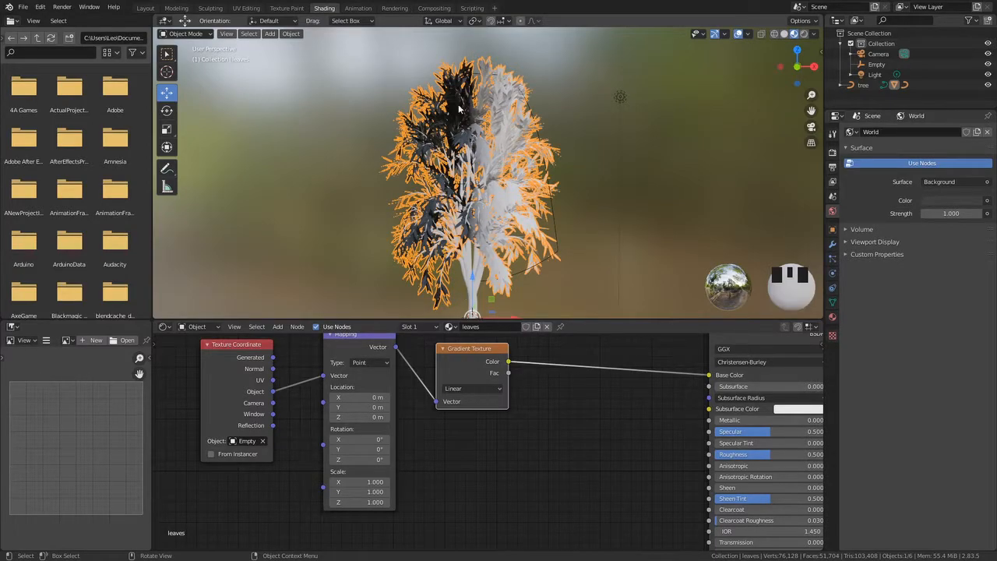
scroll(507, 92, up, 1)
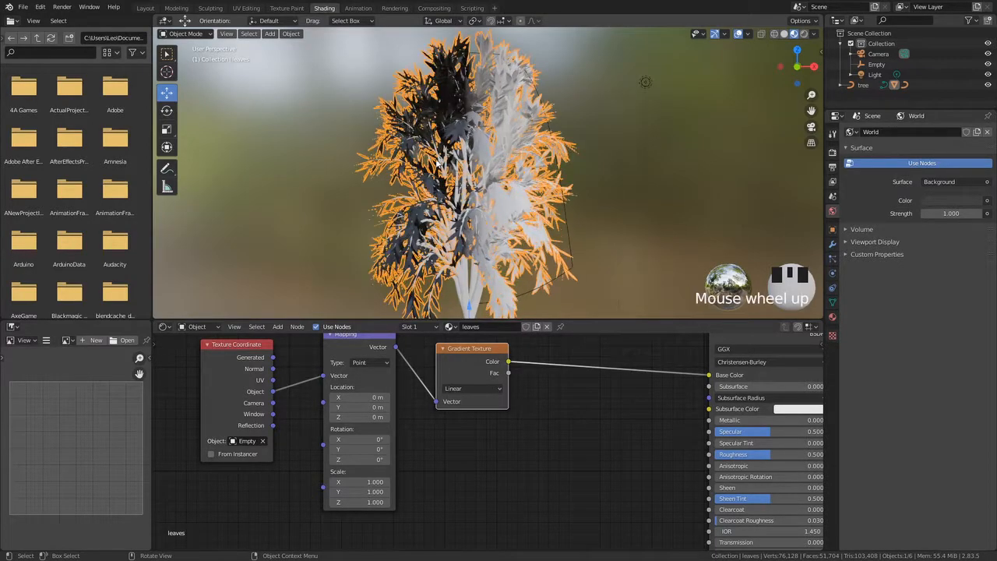
scroll(506, 92, down, 3)
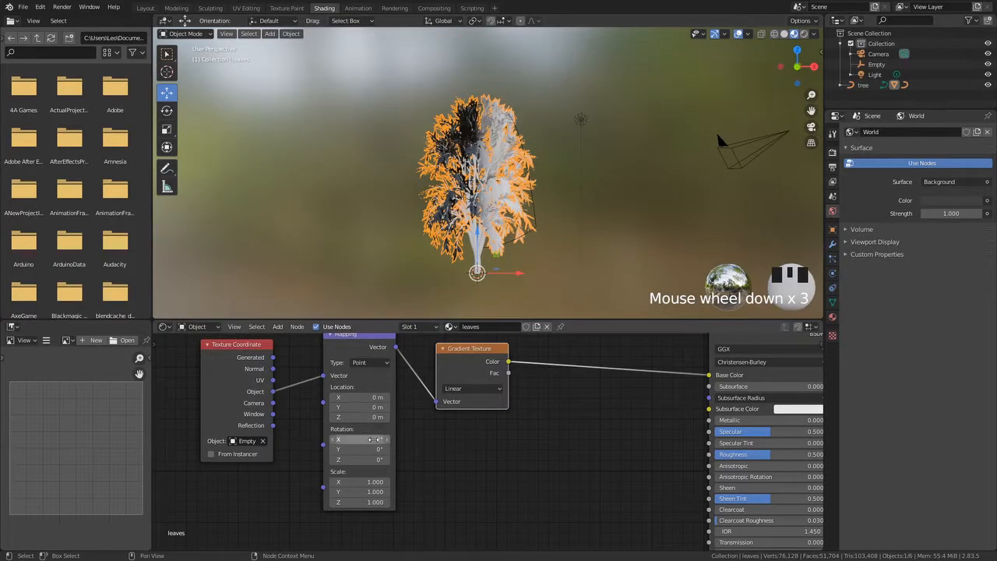
scroll(332, 403, up, 2)
Set the Mapping node's Y rotation to 90°
middle_drag(313, 438, 318, 439)
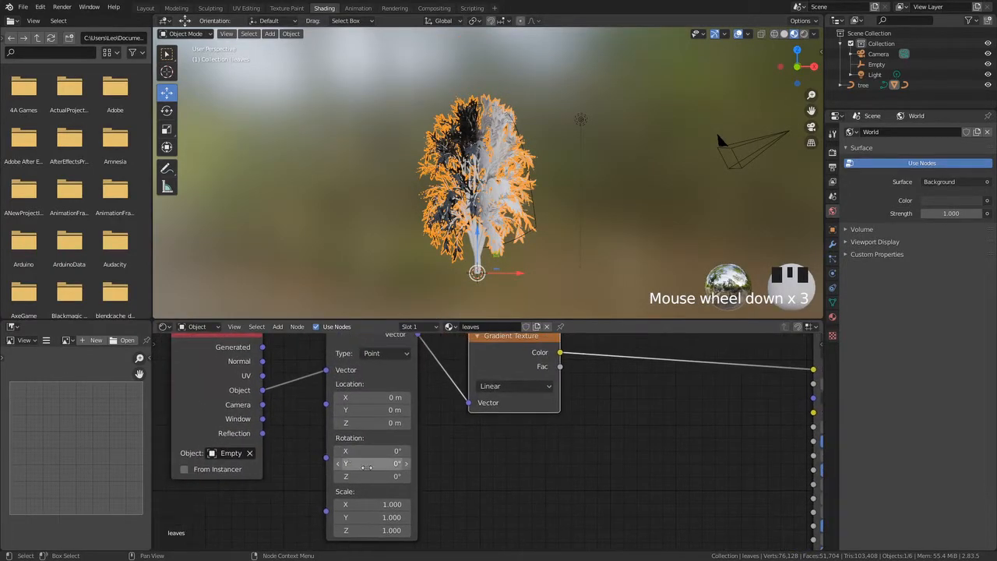
click(370, 464)
text(6.6d)
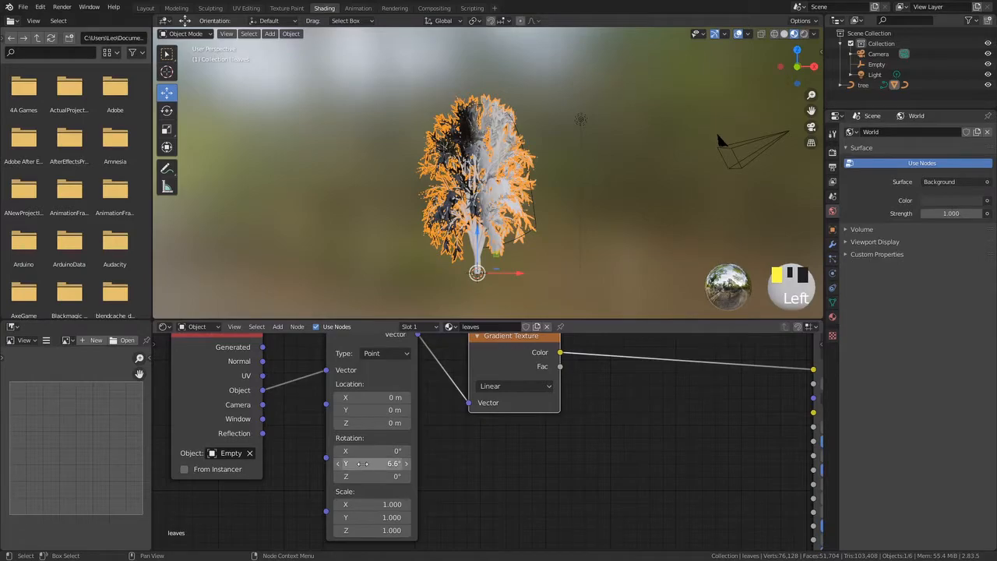
text(90)
key(Return)
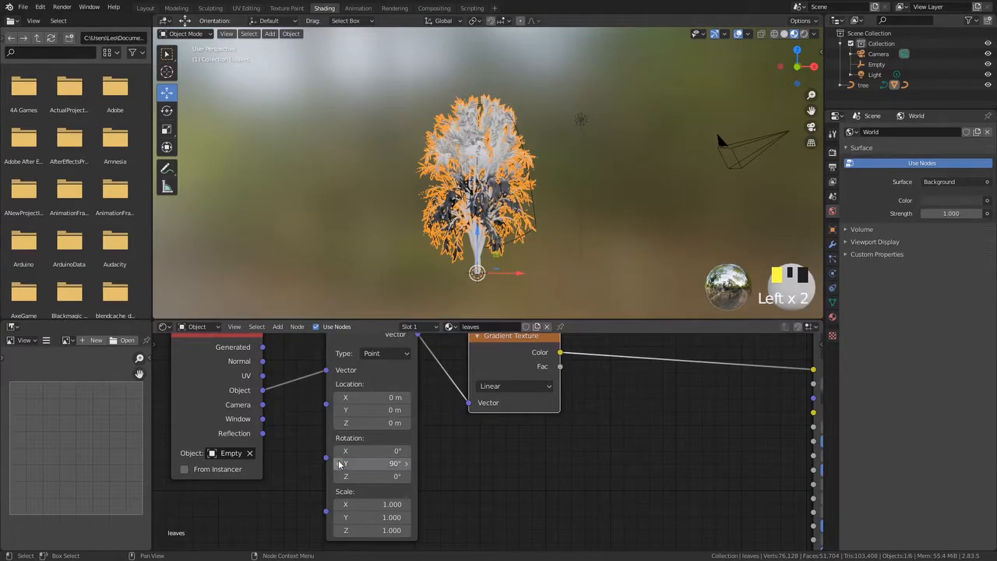
Inspect the rotated gradient on the tree crown from several angles
middle_drag(545, 179, 415, 249)
scroll(376, 263, up, 6)
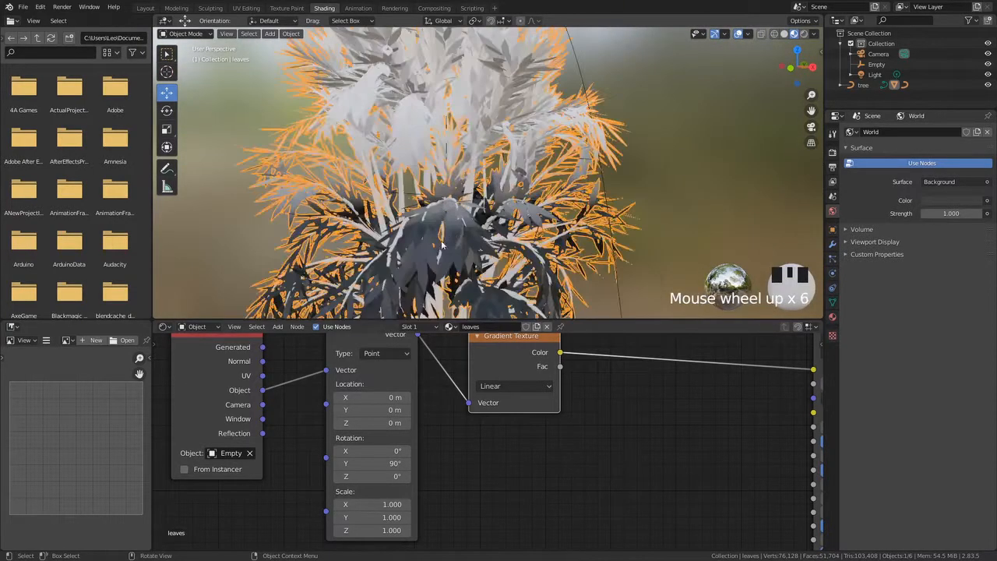
scroll(405, 257, down, 7)
middle_drag(375, 528, 413, 502)
shift+middle_drag(467, 156, 426, 133)
scroll(466, 187, up, 7)
scroll(445, 148, up, 2)
scroll(446, 148, up, 2)
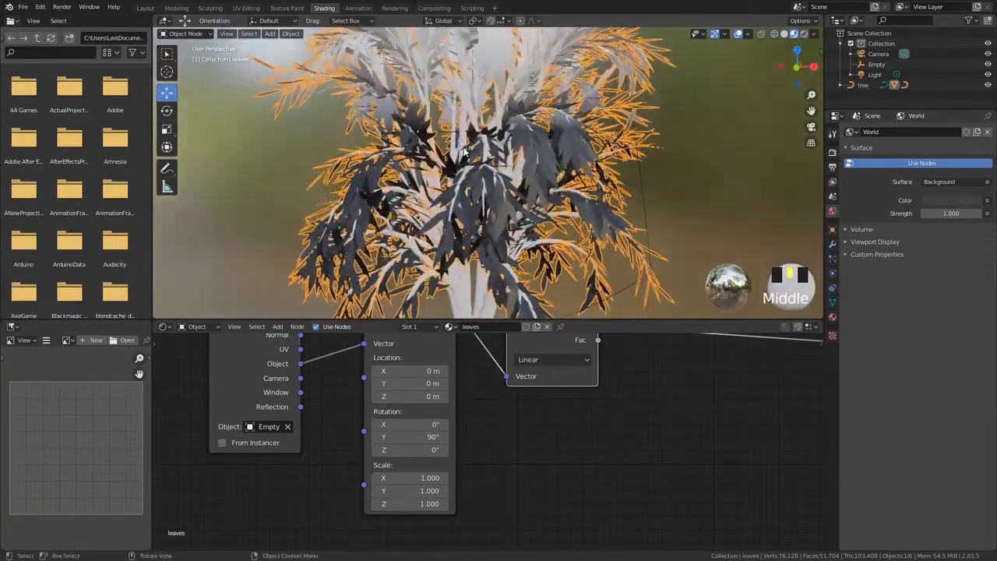
scroll(433, 151, down, 2)
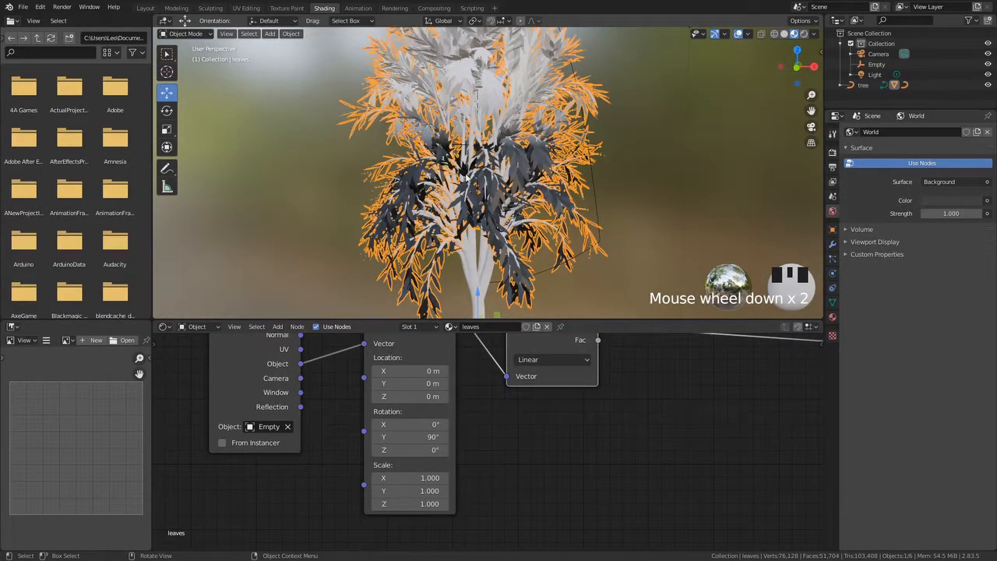
scroll(465, 173, down, 2)
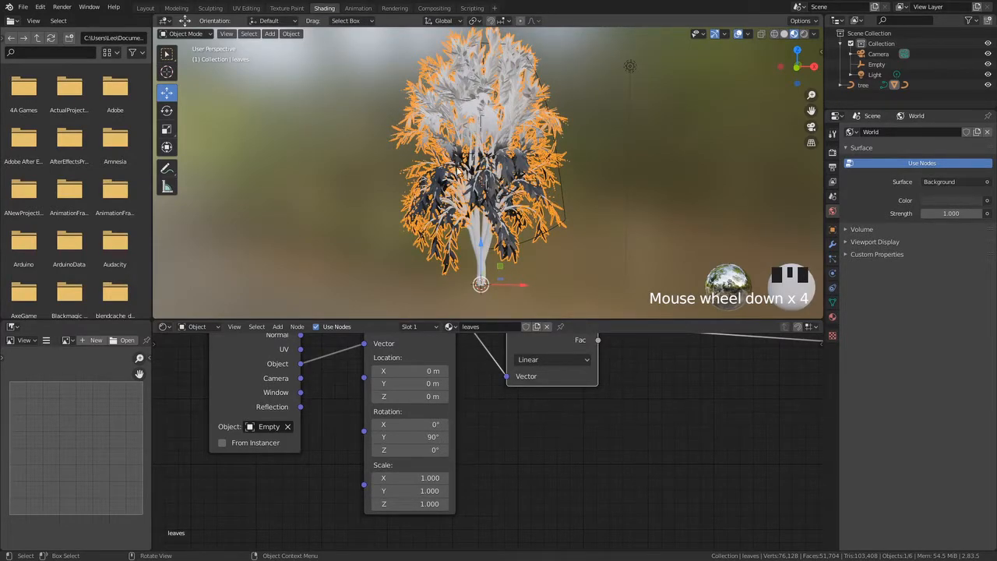
middle_drag(636, 384, 545, 467)
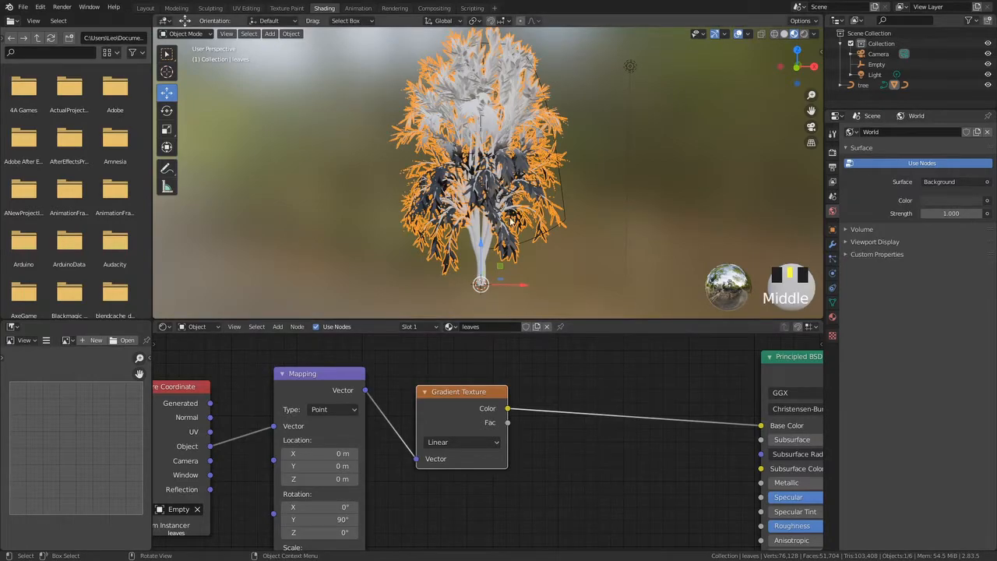
middle_drag(408, 196, 514, 194)
middle_drag(514, 195, 465, 241)
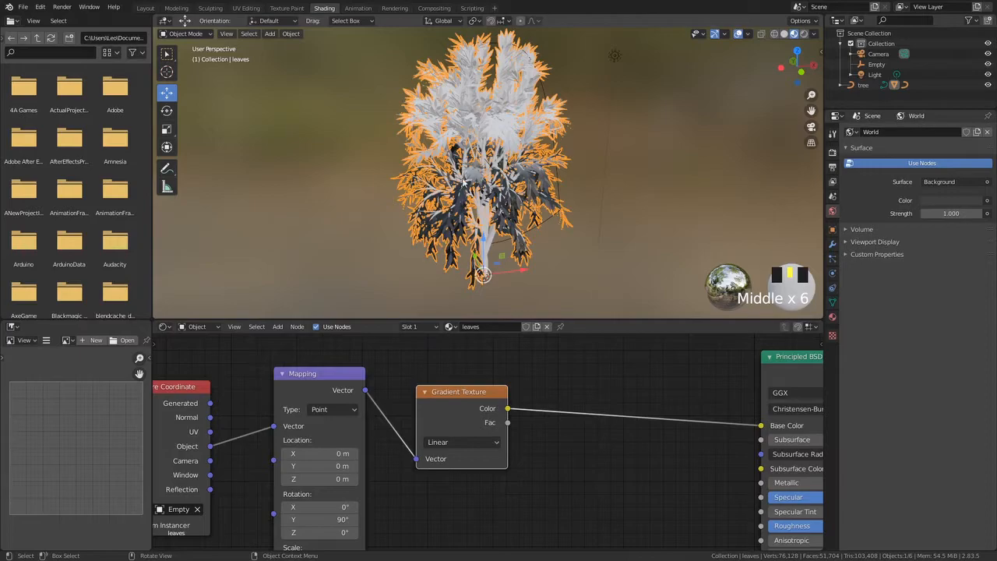
middle_drag(459, 139, 471, 245)
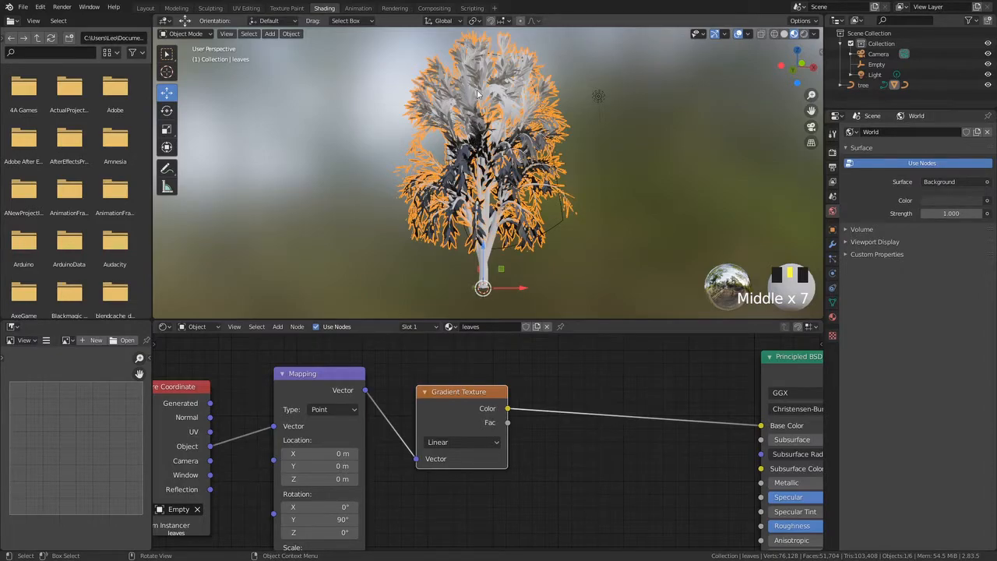
Set the Mapping node's Z scale to 0.01
middle_drag(387, 471, 480, 391)
click(413, 499)
text(1.0)
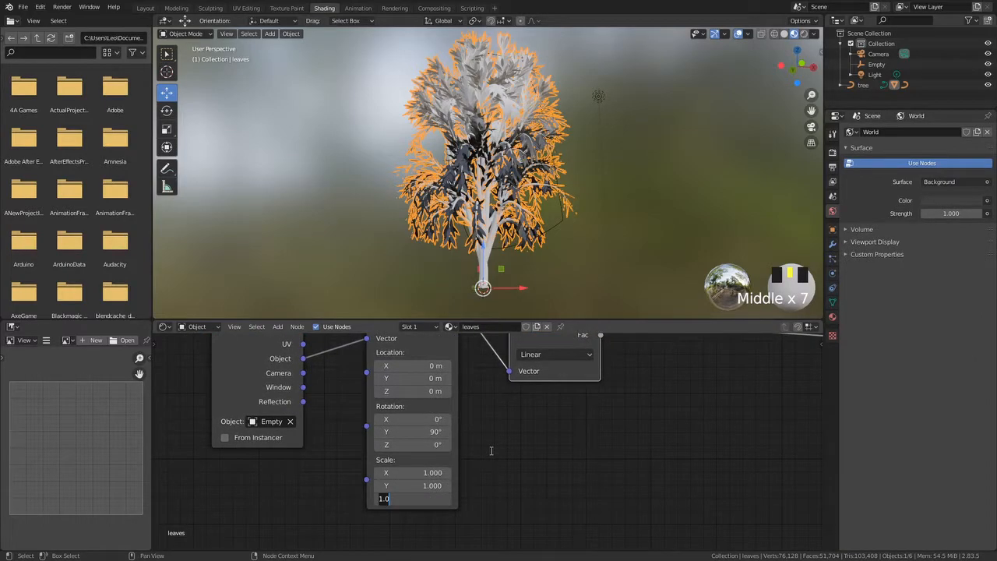
text(0)
key(Return)
Change the Mapping node's Z scale to 0.05
mouse_move(485, 184)
middle_down()
mouse_move(470, 181)
mouse_move(520, 182)
middle_up()
scroll(470, 181, down, 2)
scroll(521, 182, up, 4)
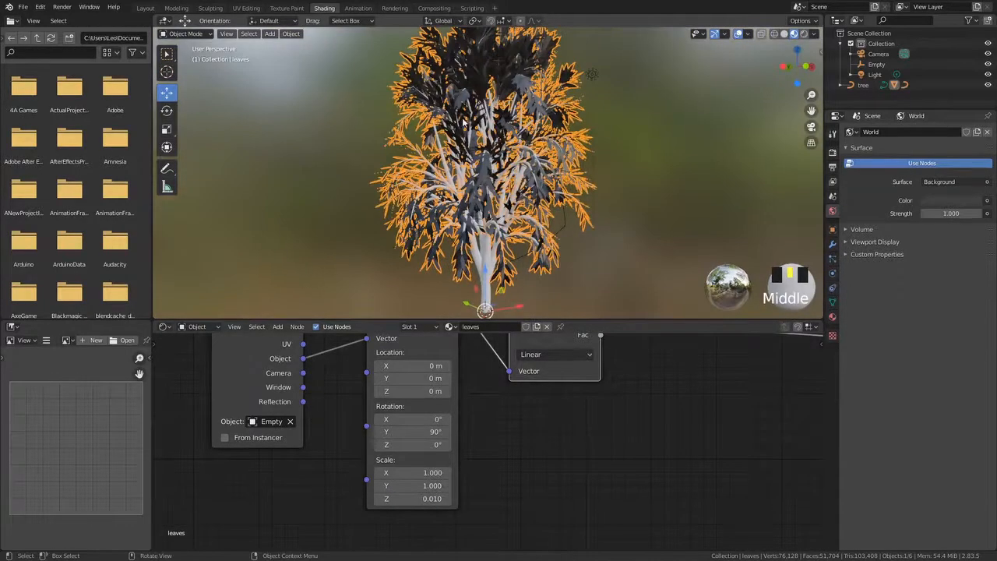
mouse_move(416, 498)
mouse_down()
mouse_move(447, 498)
mouse_move(417, 499)
mouse_up()
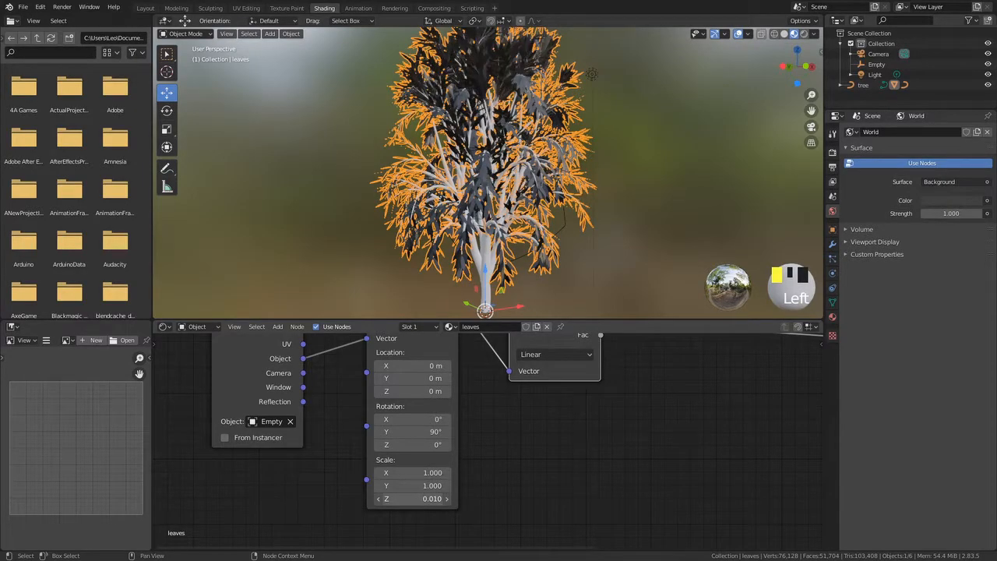
click(418, 495)
text(0.21)
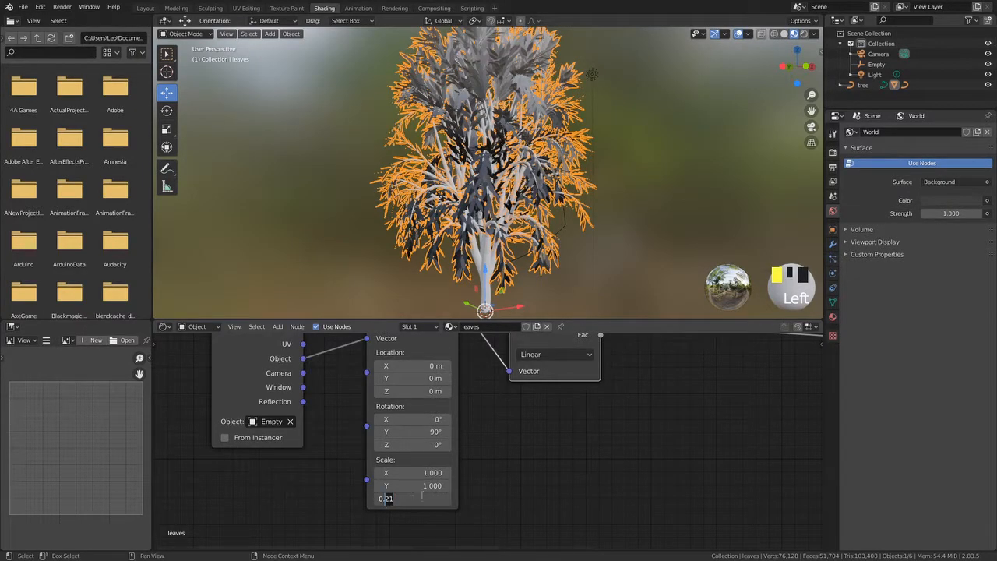
text(05)
click(418, 486)
Select the Empty, move it down inside the tree crown, and reselect the leaves
scroll(498, 148, down, 1)
middle_drag(498, 140, 406, 102)
scroll(459, 136, down, 1)
scroll(459, 136, up, 2)
click(490, 129)
middle_drag(586, 143, 548, 139)
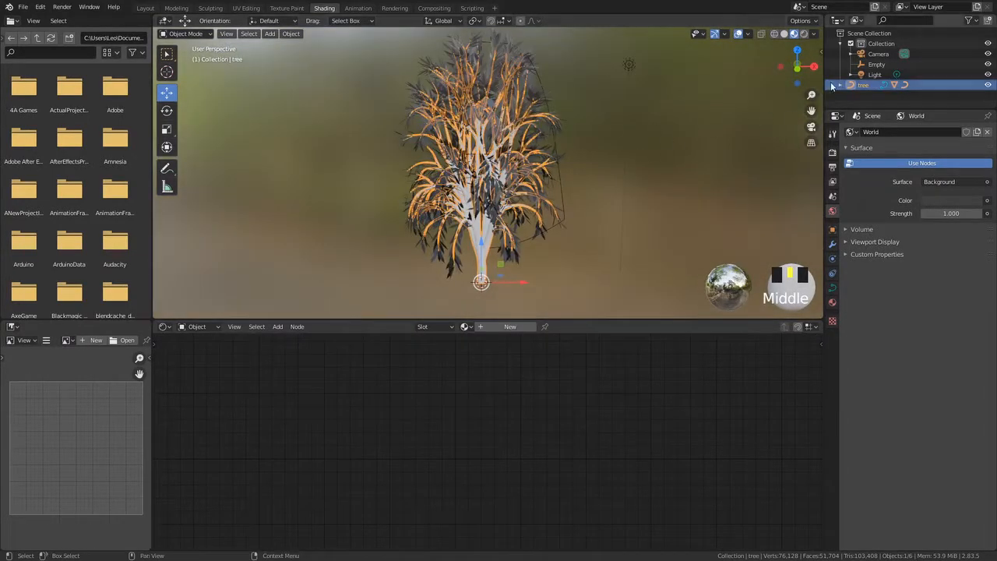
click(877, 65)
drag(478, 119, 465, 186)
middle_drag(472, 187, 389, 94)
click(628, 195)
click(439, 122)
Set the Mapping node's Z scale to 0.1
middle_drag(433, 530, 437, 537)
click(395, 507)
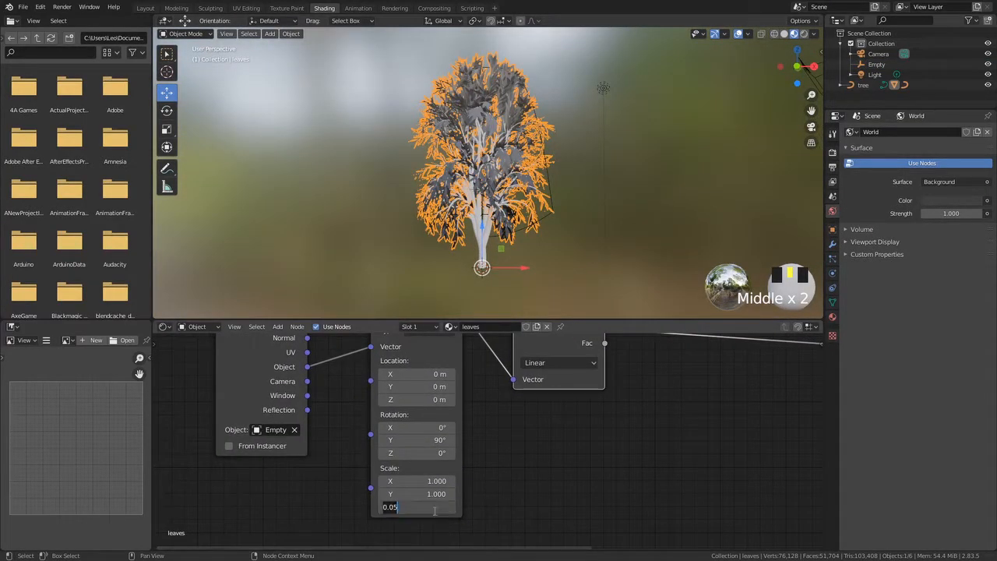
click(524, 502)
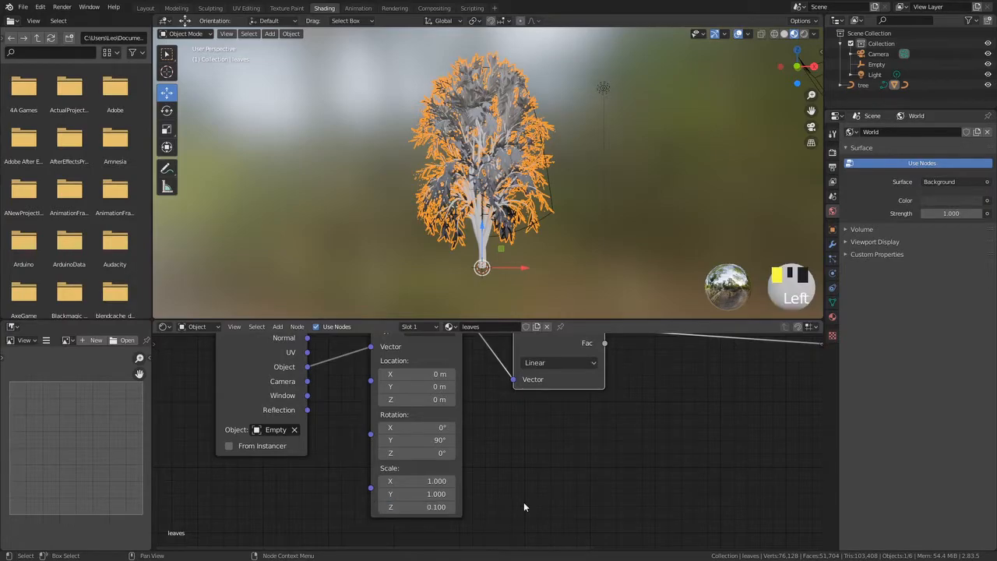
Select the Empty, move it up inside the tree crown, and reselect the leaves
click(603, 88)
click(876, 64)
drag(487, 179, 490, 137)
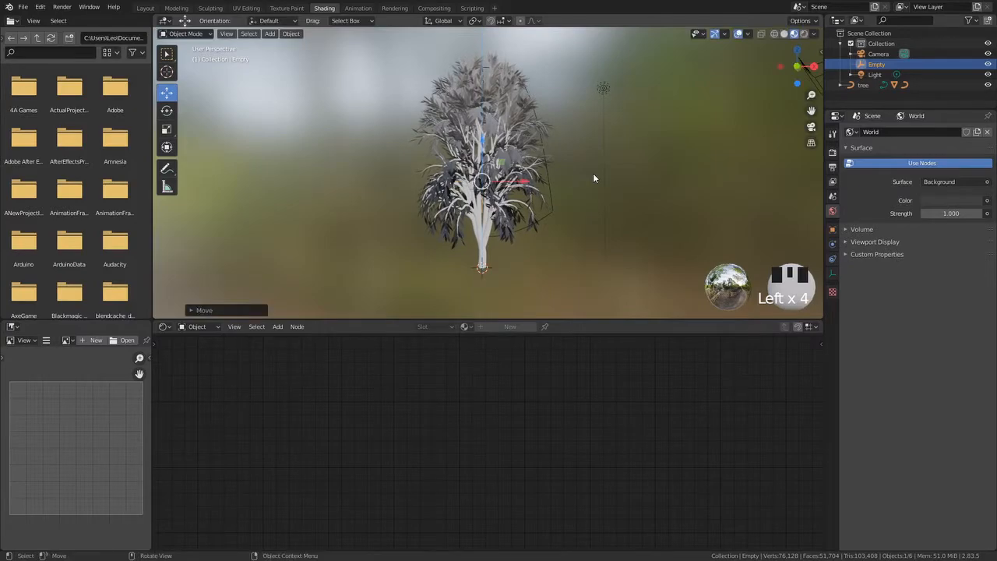
click(591, 172)
middle_drag(591, 174, 571, 254)
click(537, 199)
middle_drag(674, 428, 545, 482)
scroll(544, 476, down, 3)
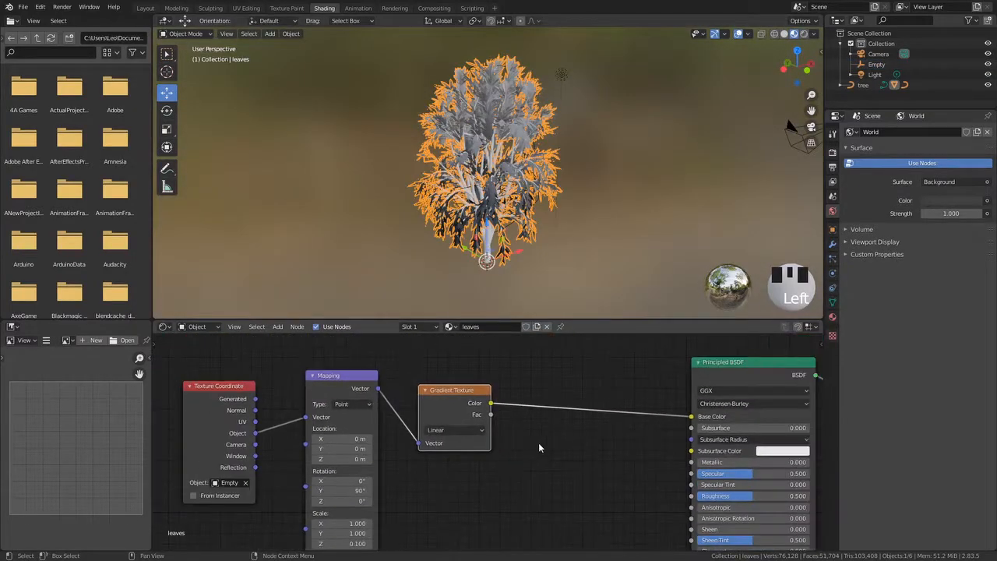
Insert a ColorRamp node on the link between the Gradient Texture and the Principled BSDF's Base Color
middle_drag(557, 444, 487, 439)
key(shift+a)
click(447, 410)
text(co)
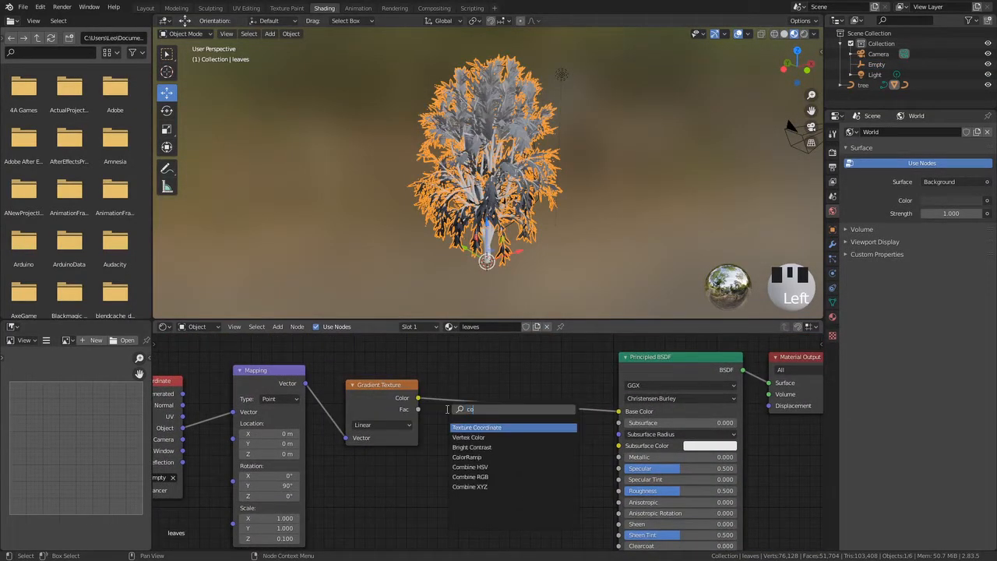
text(l)
click(455, 437)
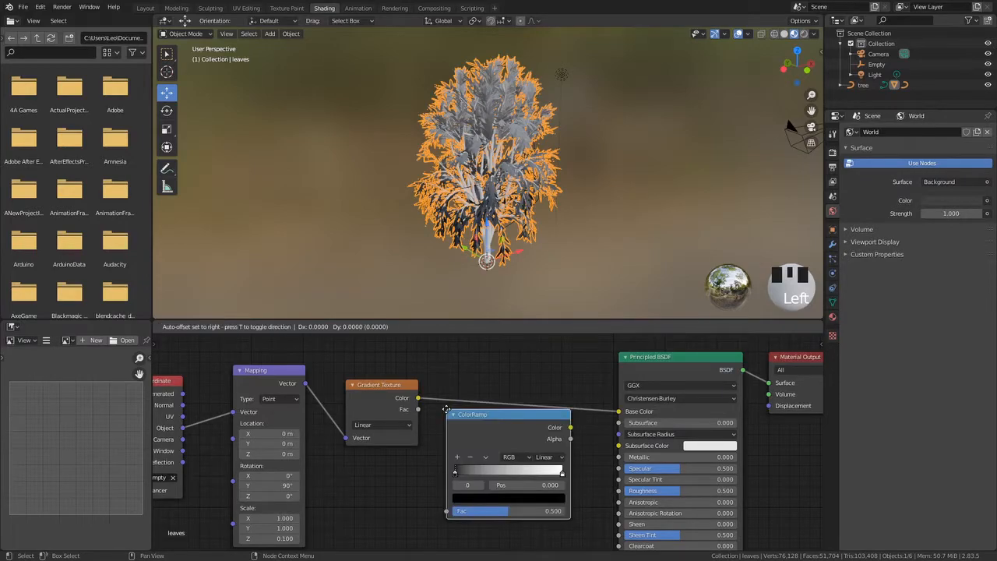
click(438, 393)
middle_drag(469, 475, 382, 432)
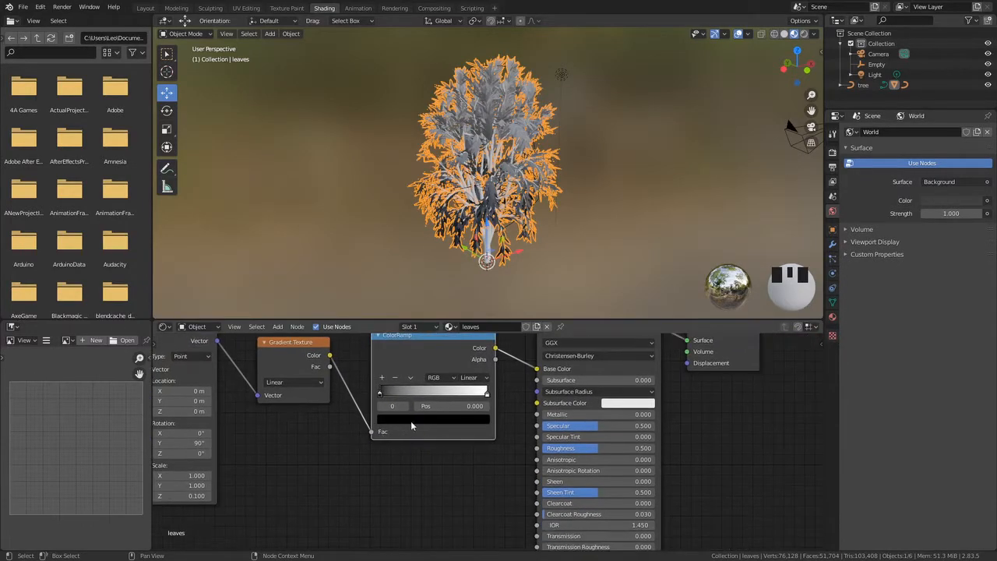
middle_drag(265, 379, 278, 398)
middle_drag(448, 148, 475, 160)
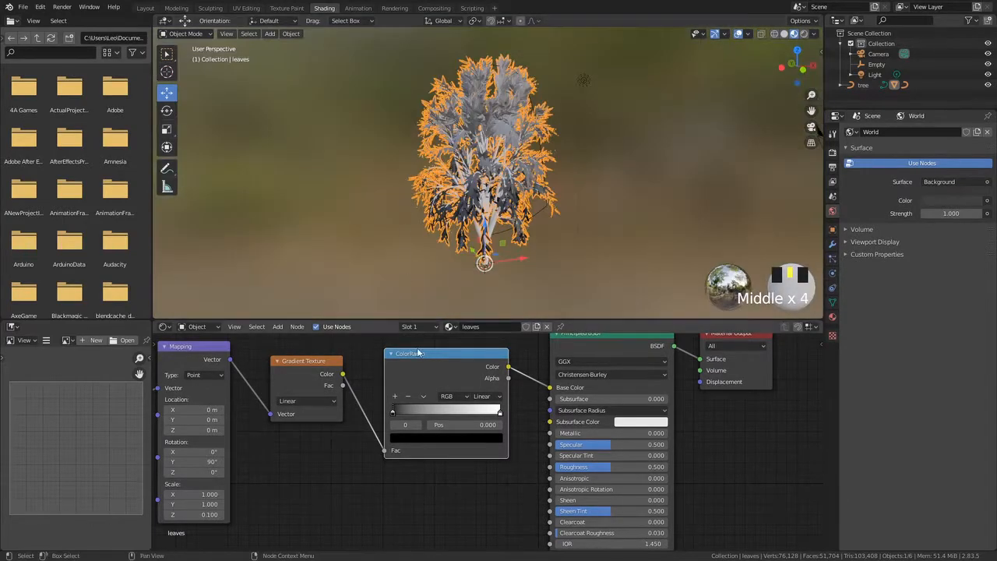
Add a third stop to the ColorRamp and slide the stops towards the black end of the ramp
click(394, 395)
drag(446, 412, 411, 416)
drag(499, 413, 432, 415)
click(413, 417)
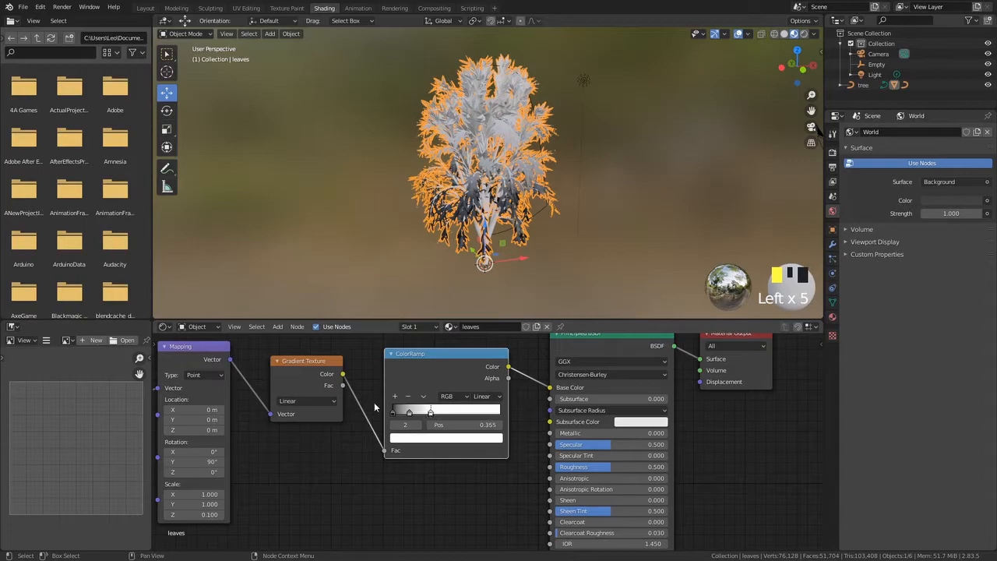
middle_drag(467, 276, 439, 224)
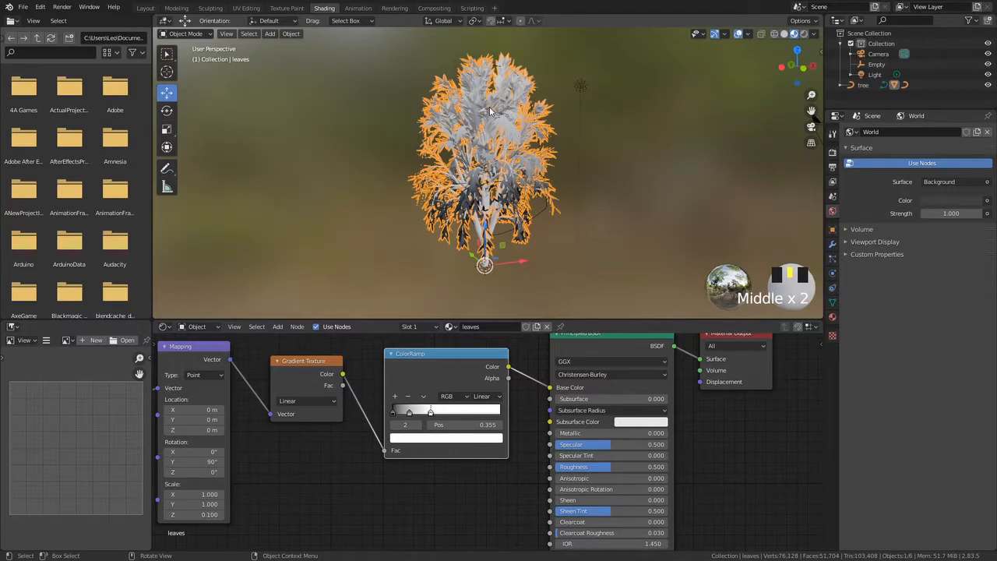
middle_drag(416, 437, 440, 411)
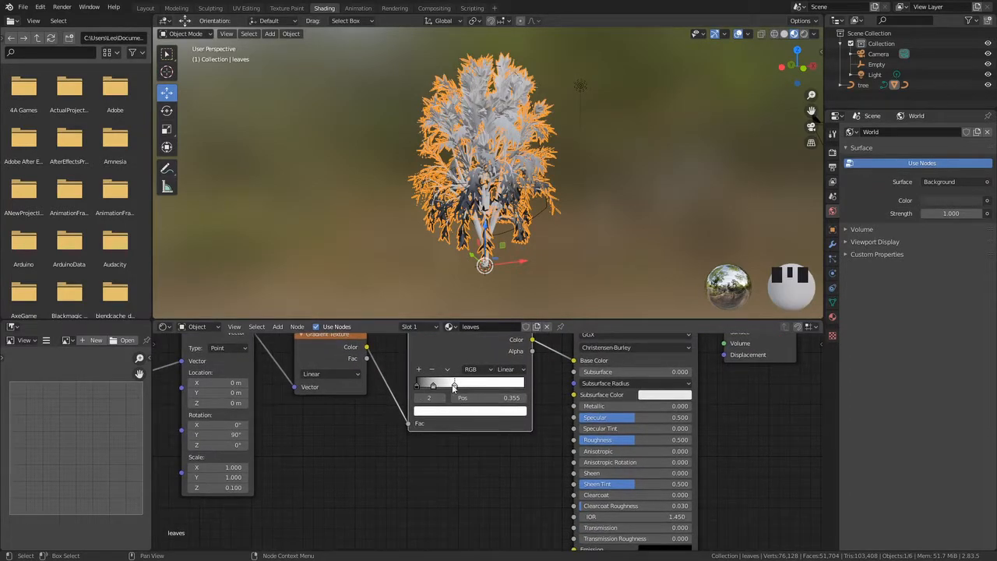
Set the rightmost ColorRamp stop's color to magenta
click(454, 385)
click(454, 413)
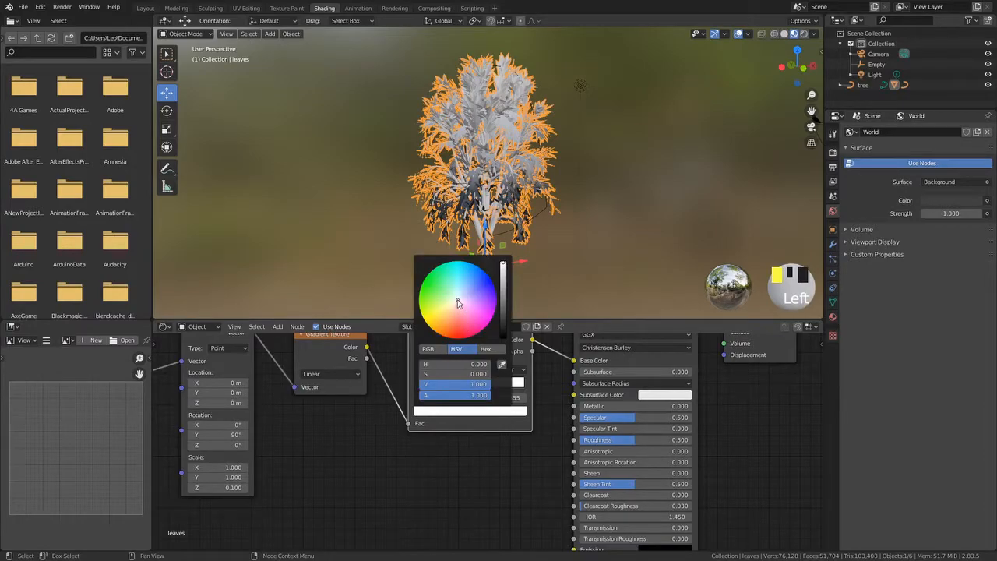
drag(458, 303, 487, 325)
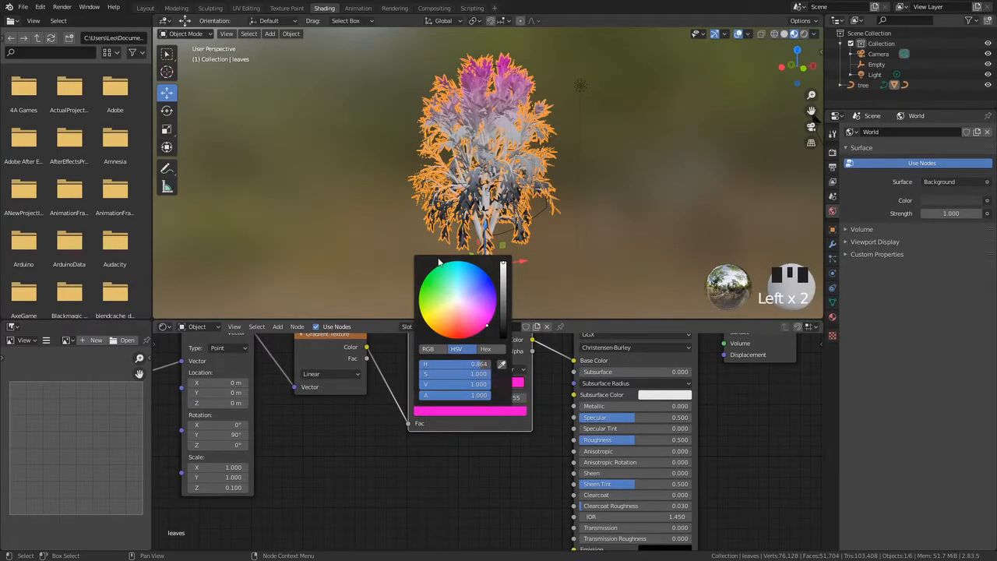
Set the middle ColorRamp stop's color to cyan
click(433, 407)
click(433, 391)
click(433, 391)
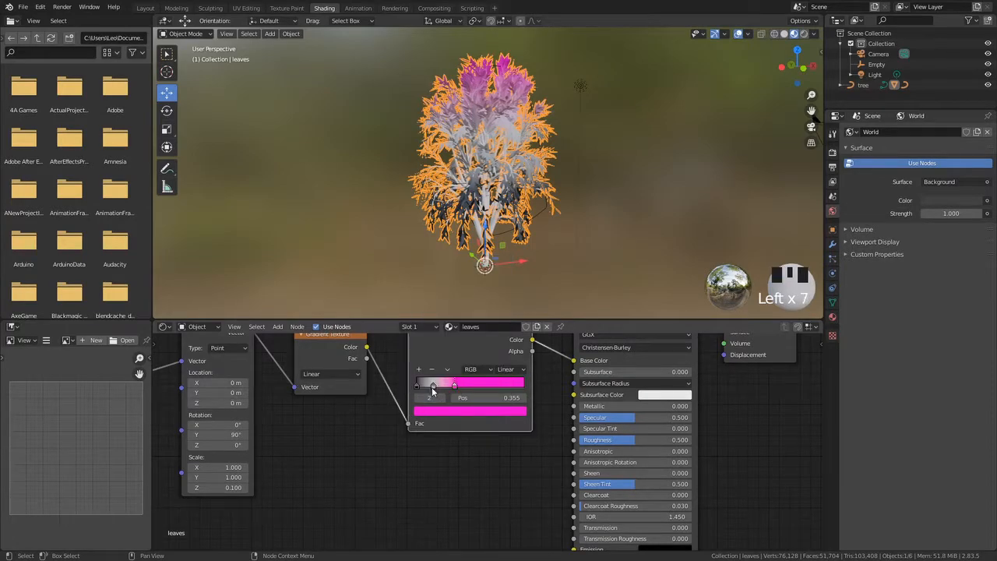
click(434, 385)
click(434, 411)
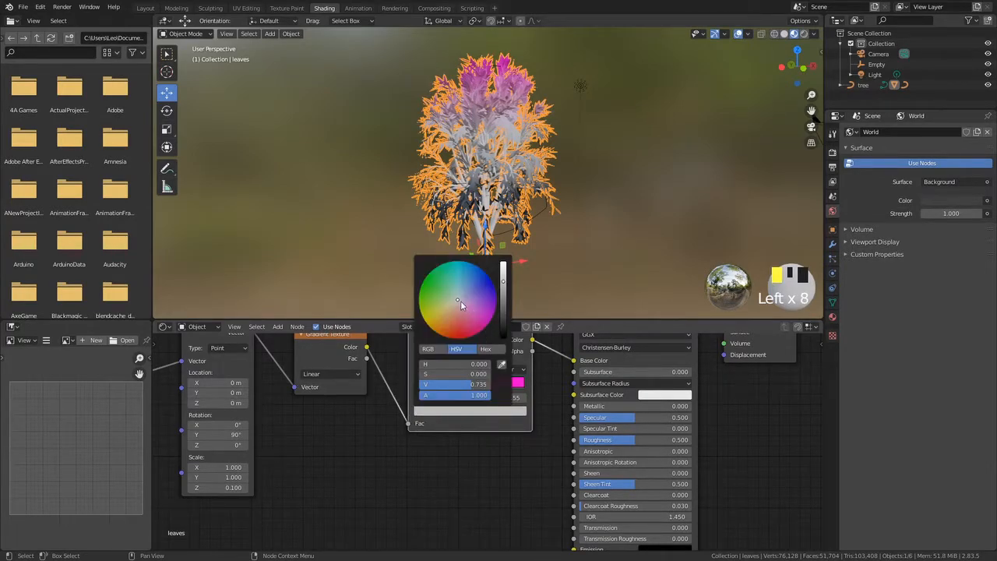
mouse_move(461, 301)
mouse_down()
mouse_move(482, 281)
mouse_move(457, 260)
mouse_up()
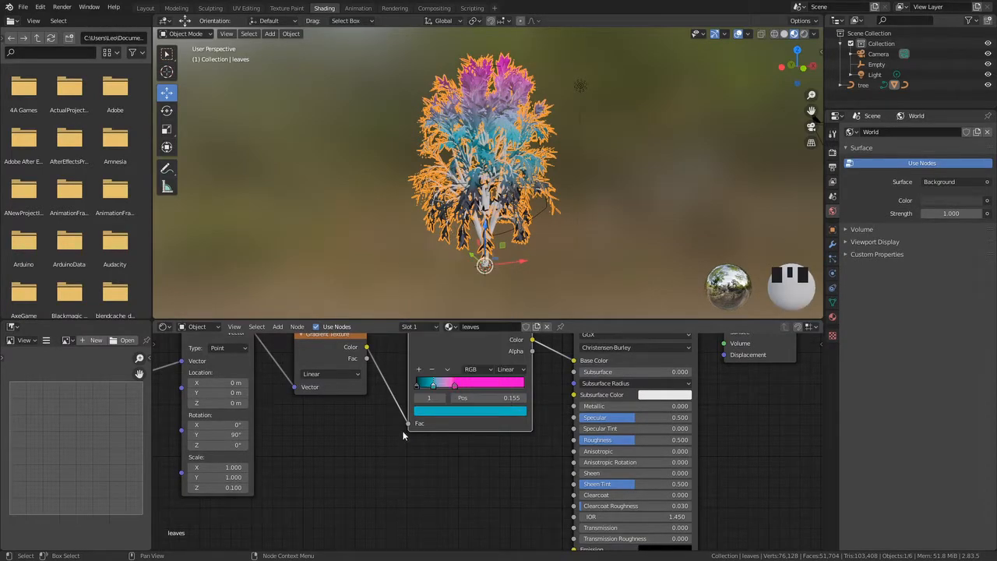
Set the first ColorRamp stop's color to orange
click(417, 387)
click(418, 387)
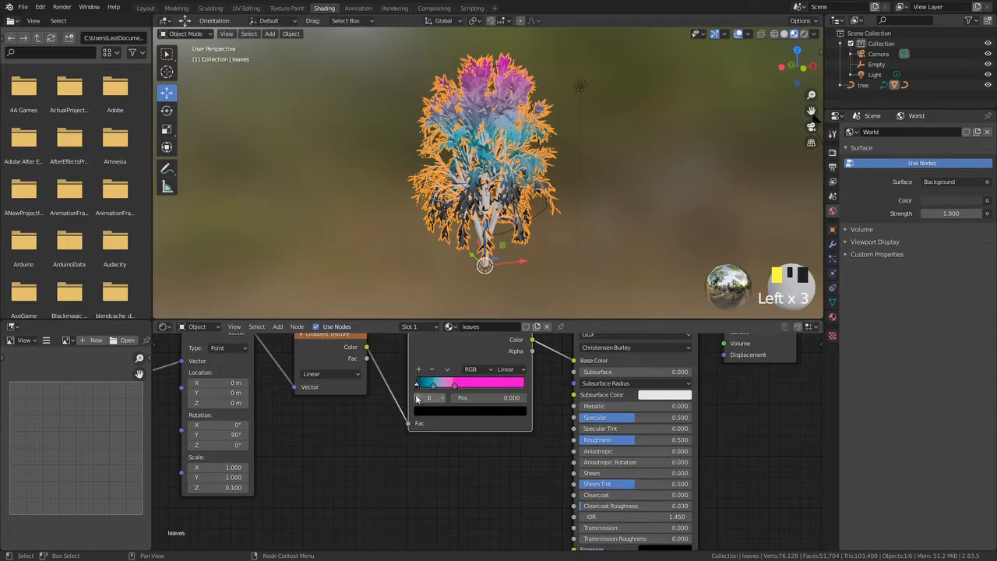
click(422, 412)
drag(503, 294, 503, 262)
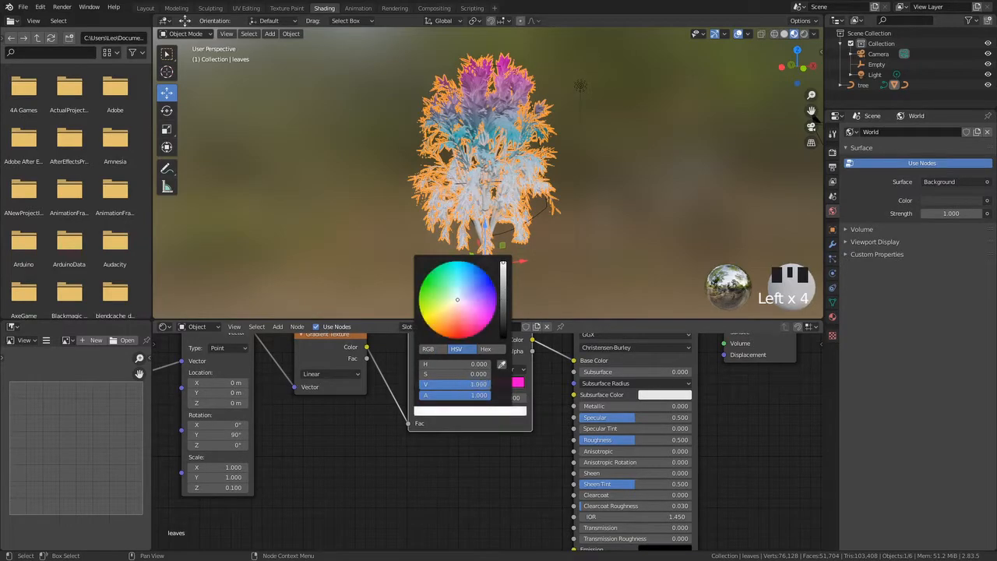
drag(469, 297, 442, 334)
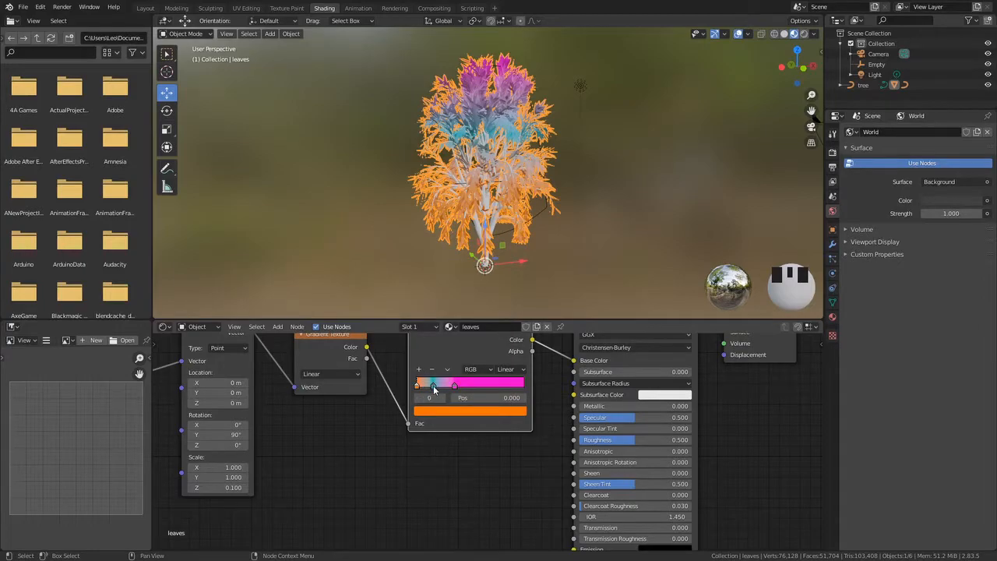
Change the middle ColorRamp stop's color to purple
click(434, 387)
click(434, 413)
mouse_move(455, 302)
mouse_down()
mouse_move(472, 263)
mouse_move(495, 291)
mouse_move(494, 313)
mouse_up()
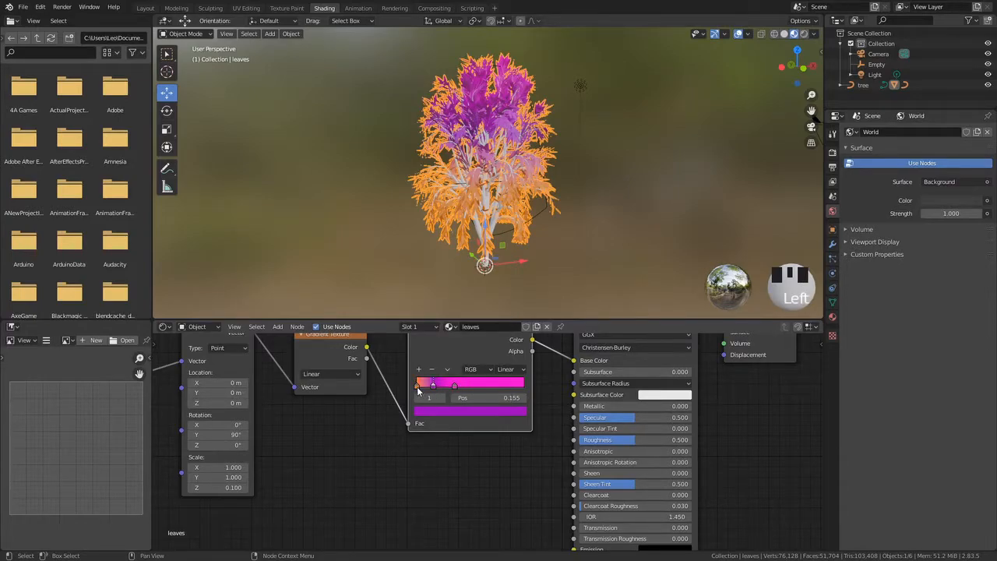
Reopen the first stop's color picker and fine-tune its orange
click(422, 385)
click(424, 412)
drag(440, 335, 445, 337)
click(443, 336)
middle_drag(372, 236, 481, 291)
scroll(481, 292, up, 3)
Try Cardinal and Ease interpolation on the ColorRamp, then return it to Linear
click(514, 374)
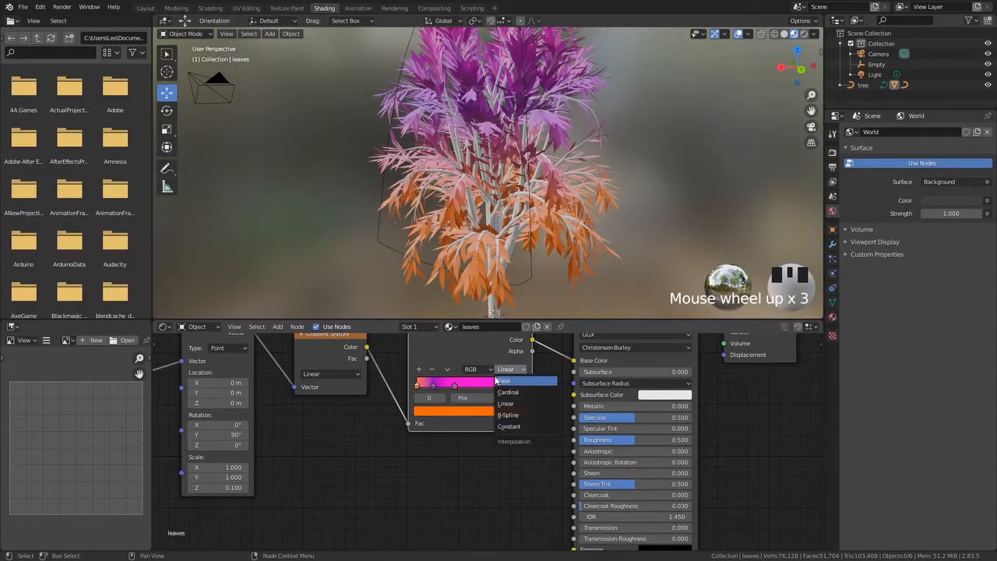
click(516, 392)
click(515, 369)
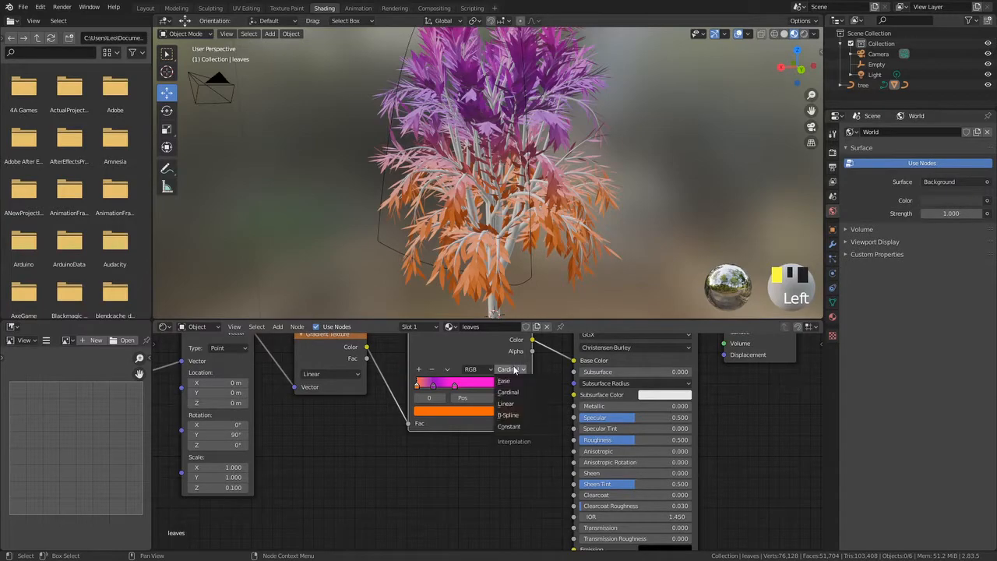
click(514, 381)
middle_drag(507, 318, 501, 327)
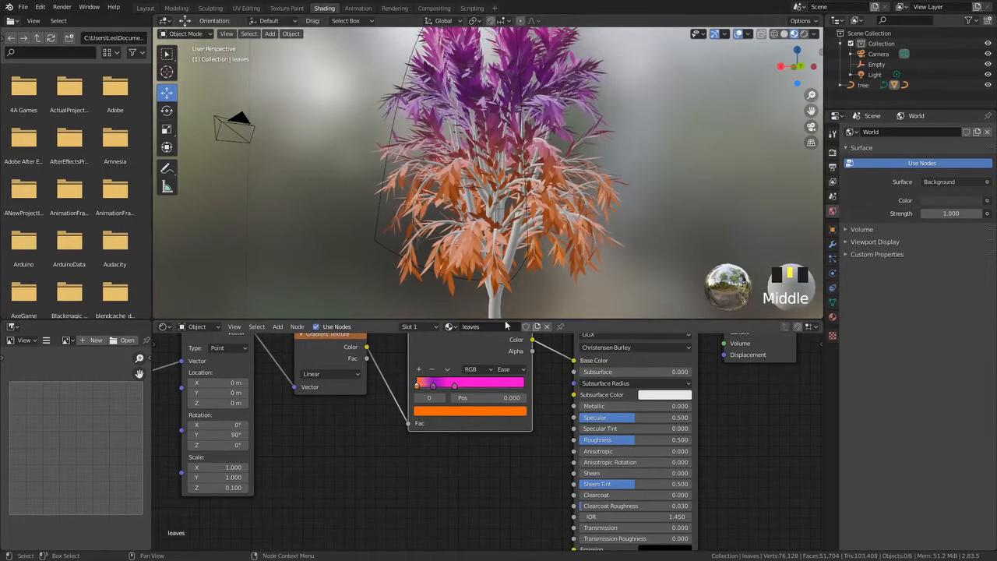
click(513, 369)
click(516, 404)
Set the Principled BSDF's Subsurface value to 0.132
middle_drag(475, 438, 411, 435)
scroll(435, 470, down, 5)
middle_drag(471, 465, 389, 449)
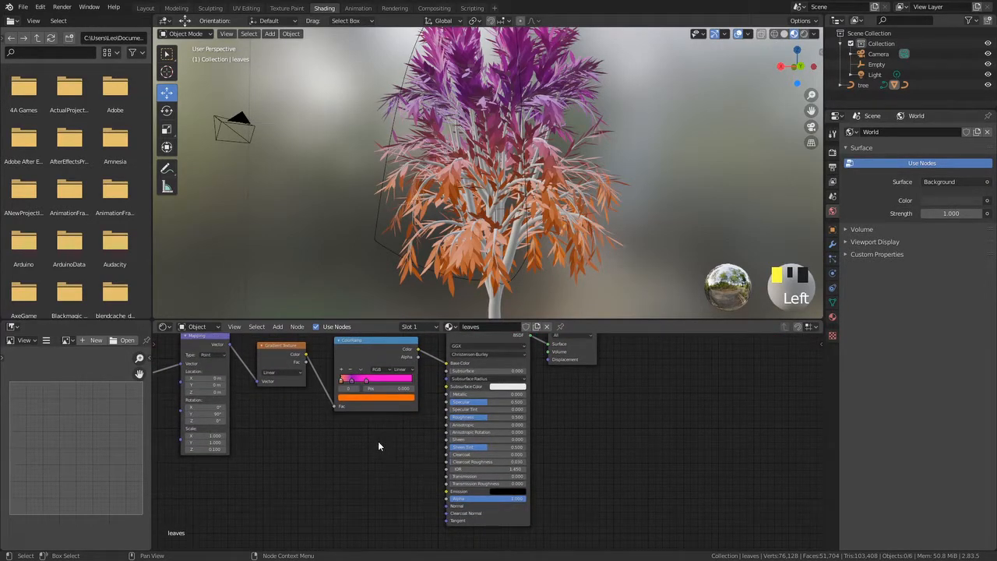
scroll(423, 447, up, 4)
drag(429, 385, 442, 385)
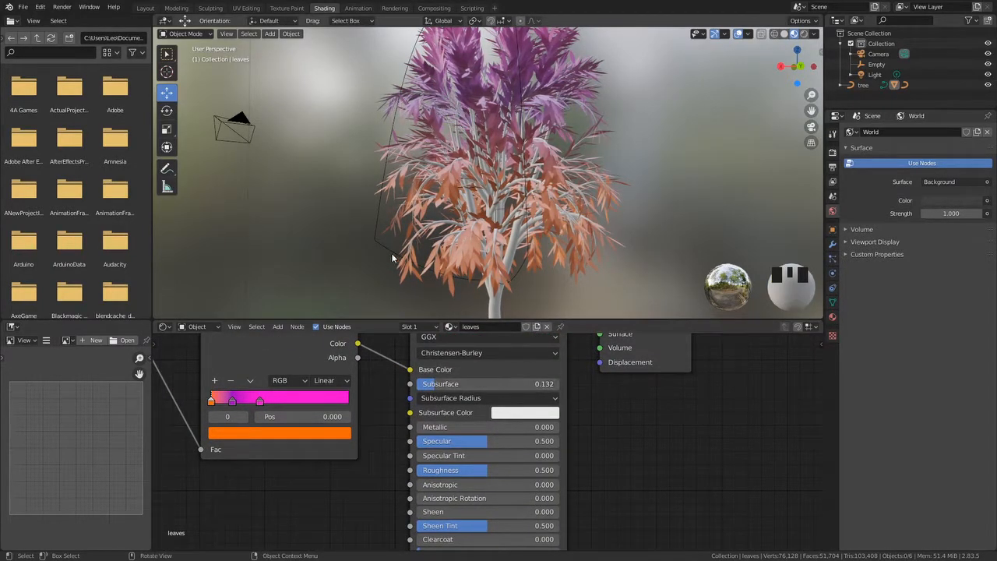
Connect the ColorRamp's Color output also to the Principled BSDF's Subsurface Color
middle_drag(423, 272, 383, 226)
scroll(465, 267, up, 3)
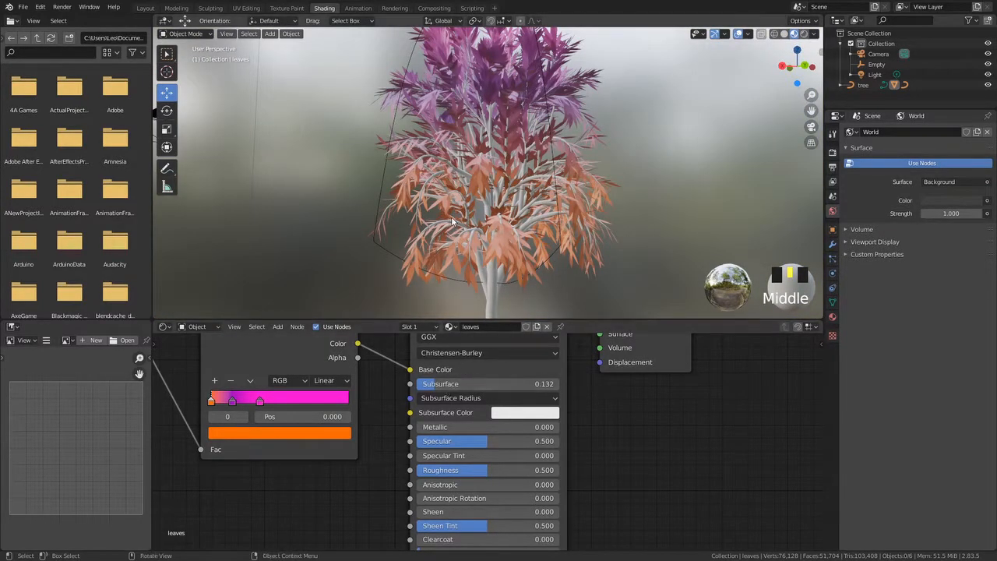
middle_drag(451, 171, 575, 115)
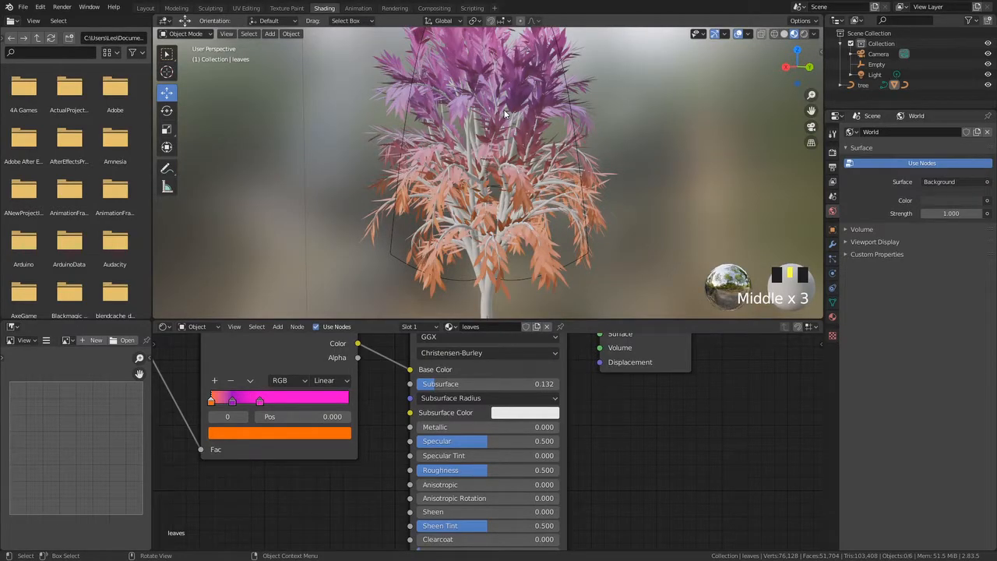
middle_drag(399, 376, 419, 367)
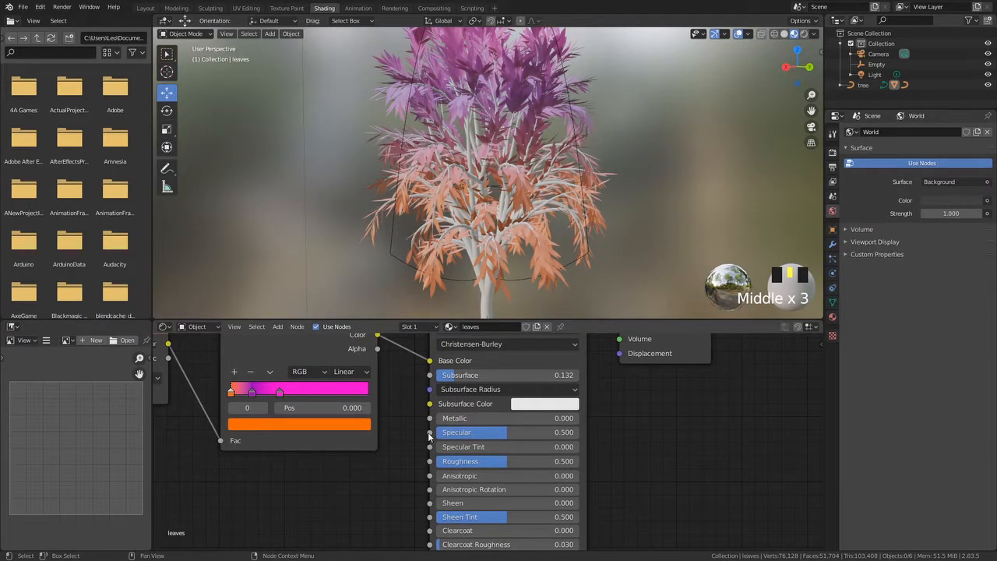
scroll(428, 436, up, 3)
drag(363, 354, 424, 436)
mouse_move(471, 233)
middle_down()
mouse_move(449, 207)
mouse_move(572, 260)
mouse_move(537, 288)
middle_up()
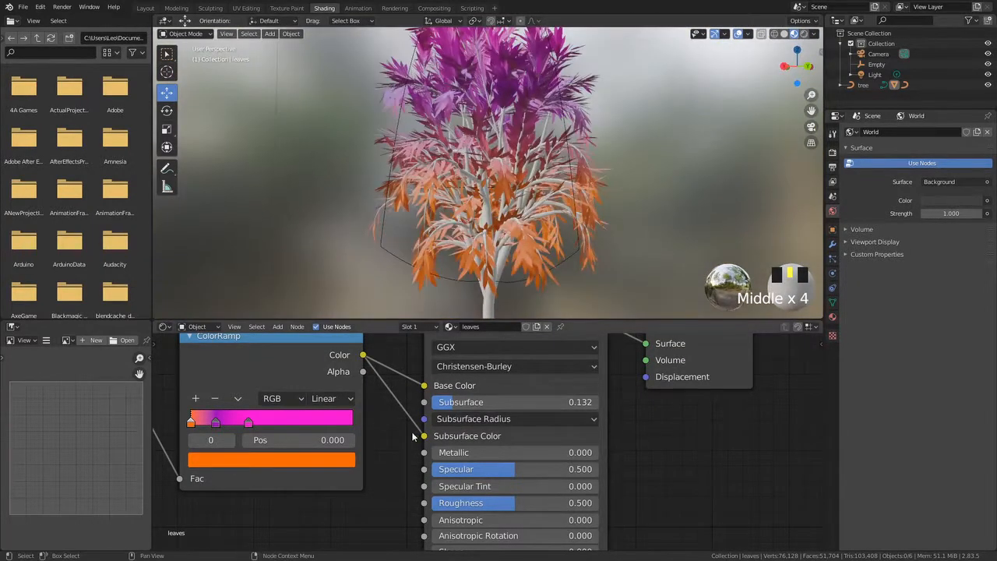
drag(423, 436, 404, 421)
drag(363, 355, 424, 435)
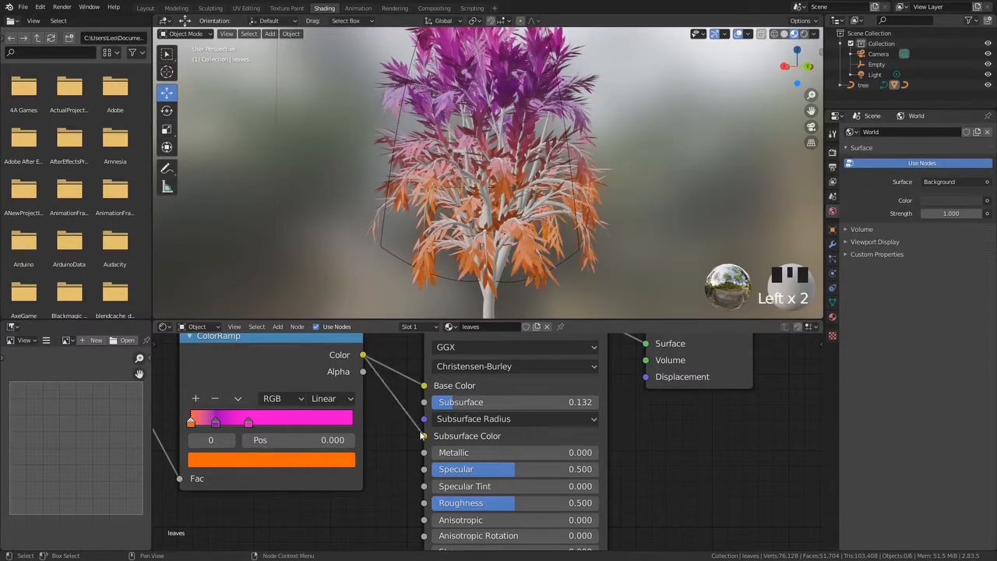
mouse_move(436, 179)
middle_down()
mouse_move(396, 142)
mouse_move(534, 204)
middle_up()
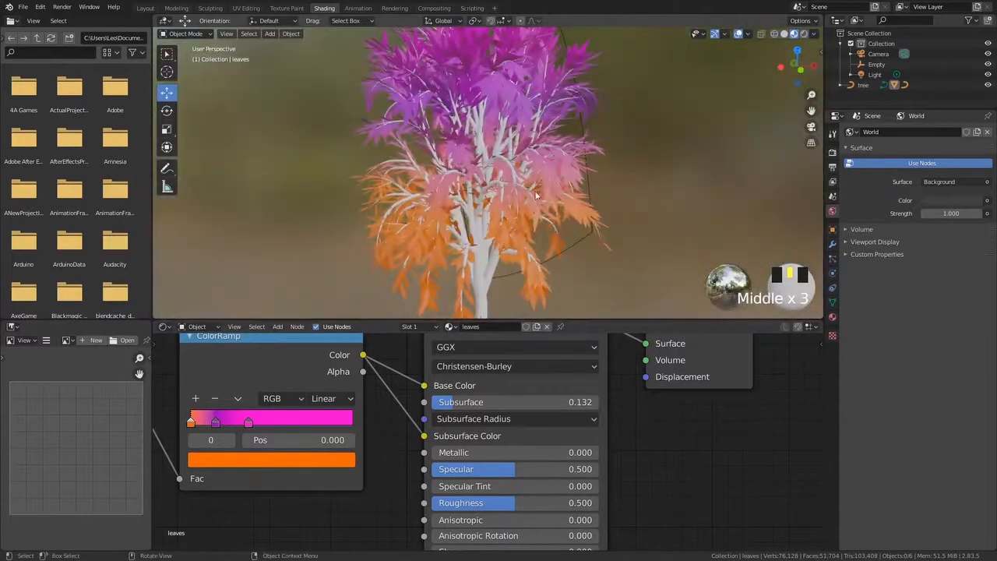
Set the Principled BSDF's Metallic to 0.518, Specular to 0.782 and Roughness to 0.405
scroll(560, 427, down, 1)
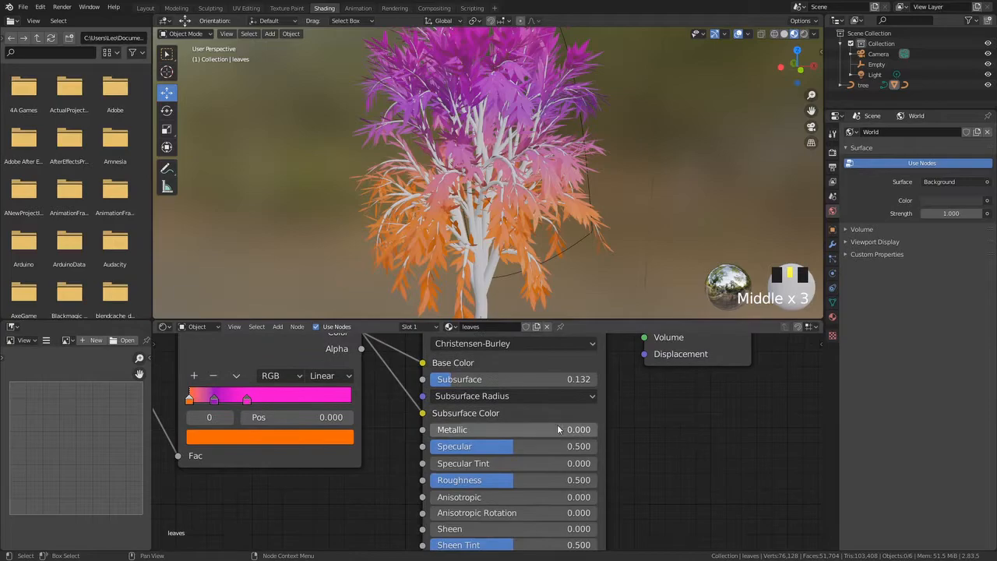
mouse_move(443, 431)
mouse_down()
mouse_move(538, 430)
mouse_move(515, 431)
mouse_move(561, 446)
mouse_up()
scroll(627, 486, down, 1)
drag(506, 477, 485, 475)
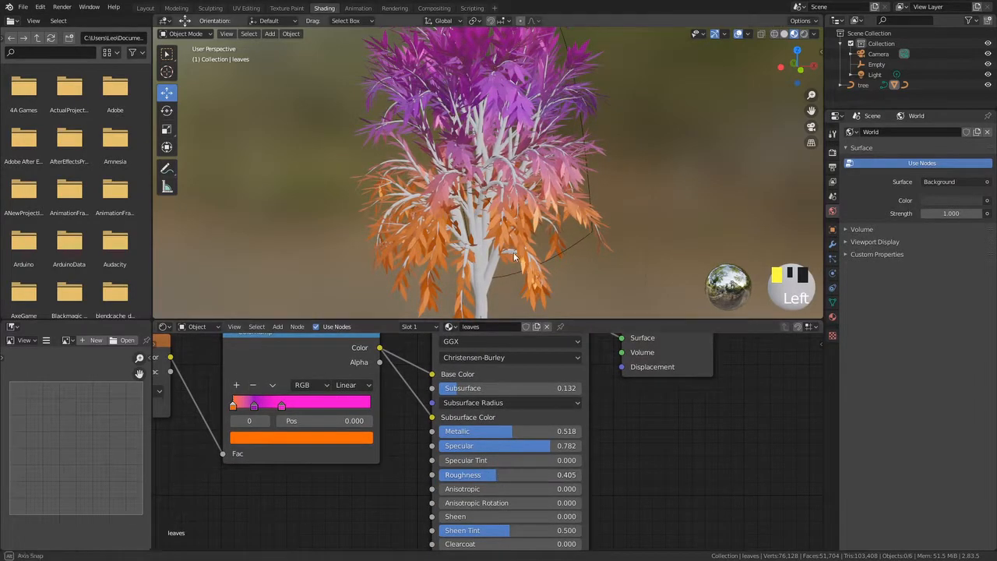
Set the Principled BSDF's Clearcoat to 0.177
scroll(436, 264, down, 4)
middle_drag(435, 264, 479, 220)
scroll(537, 289, up, 1)
scroll(536, 289, up, 3)
scroll(479, 220, down, 3)
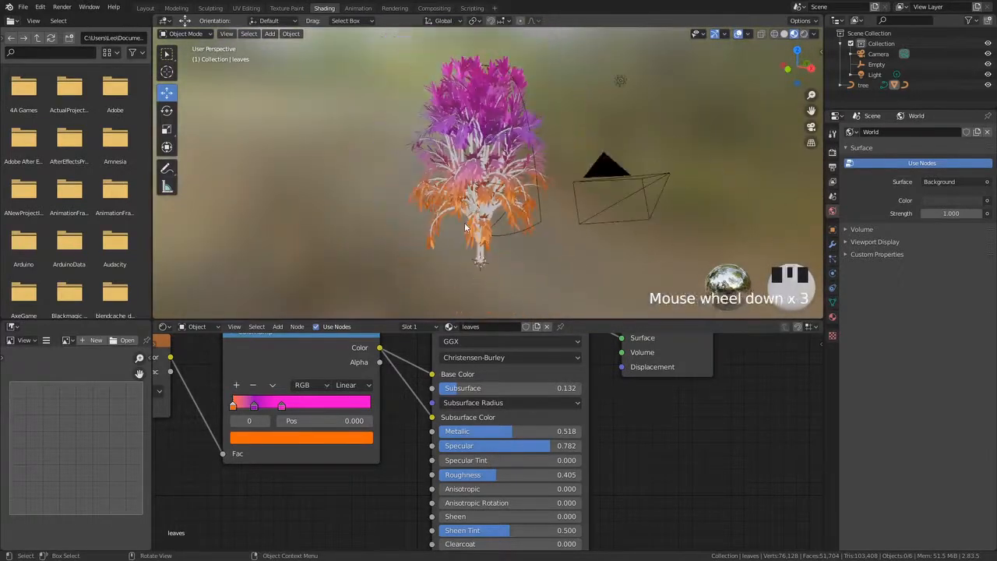
middle_drag(453, 505, 435, 453)
drag(461, 480, 466, 479)
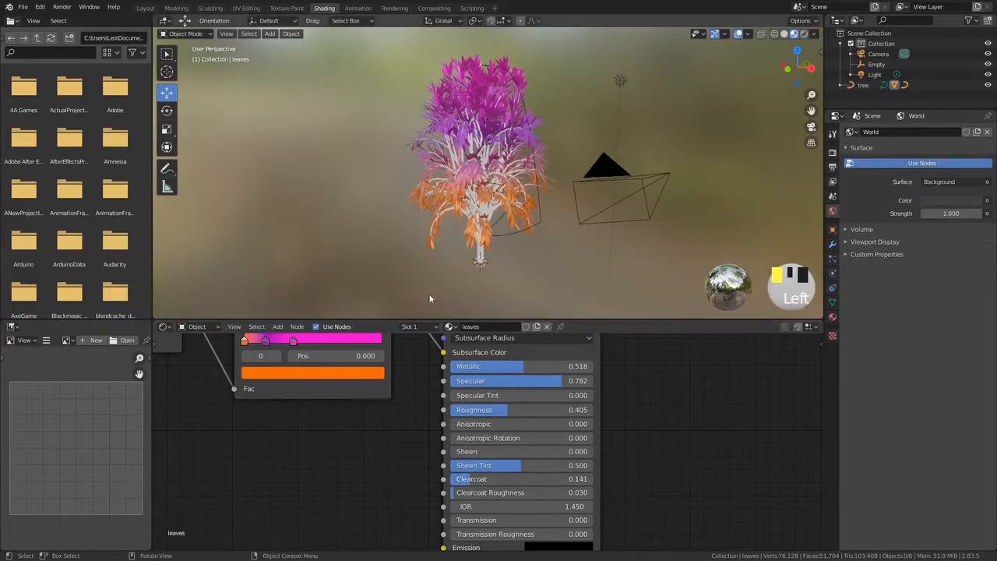
scroll(406, 206, up, 3)
middle_drag(406, 206, 461, 263)
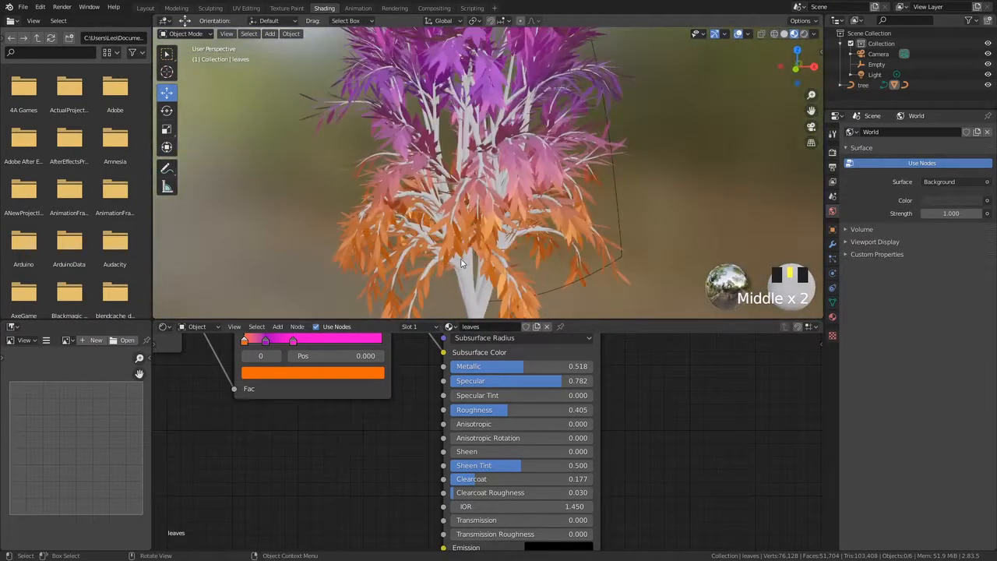
Orbit and zoom around the tree to inspect the leaf material
scroll(482, 215, up, 3)
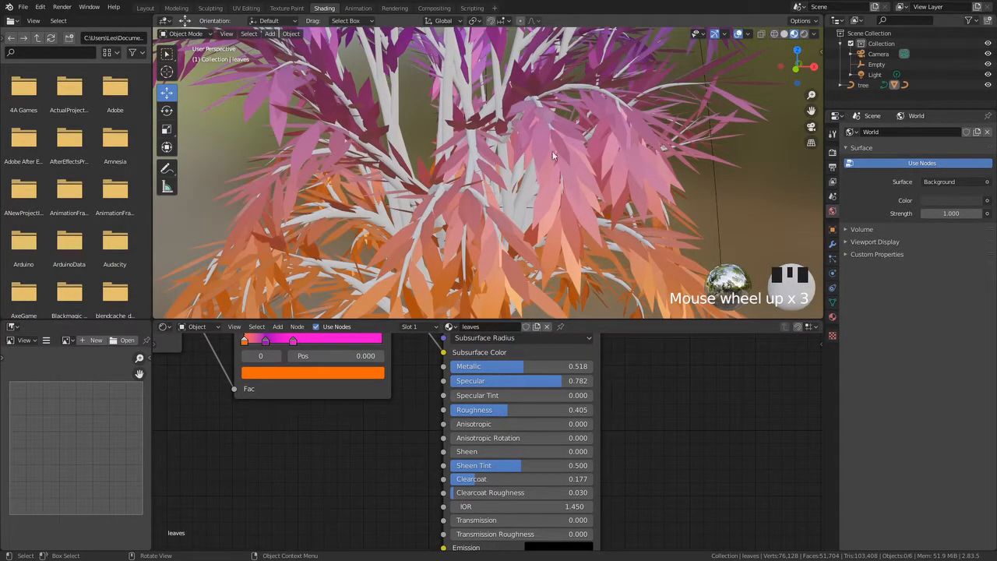
scroll(540, 166, down, 4)
middle_drag(449, 258, 650, 171)
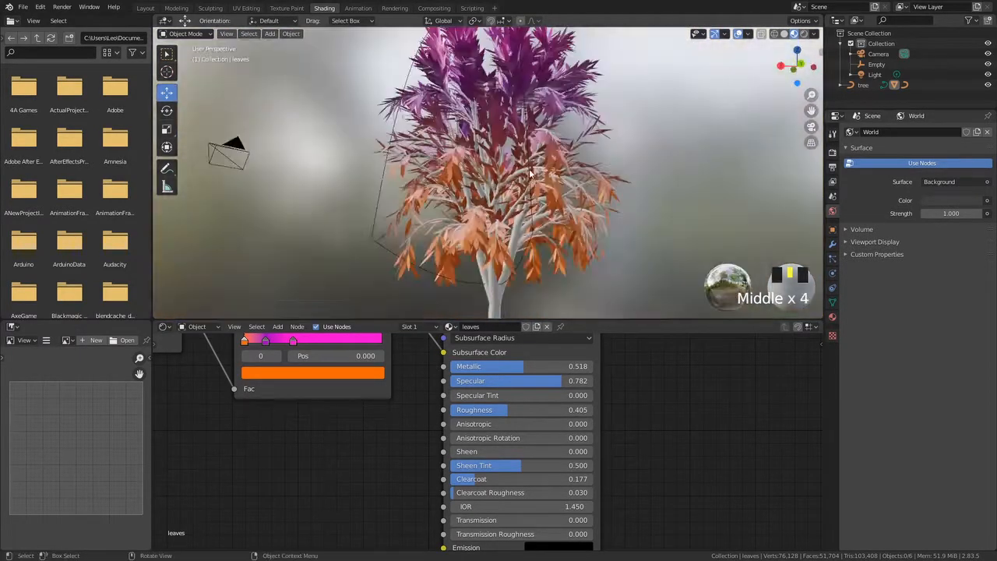
middle_drag(455, 490, 458, 457)
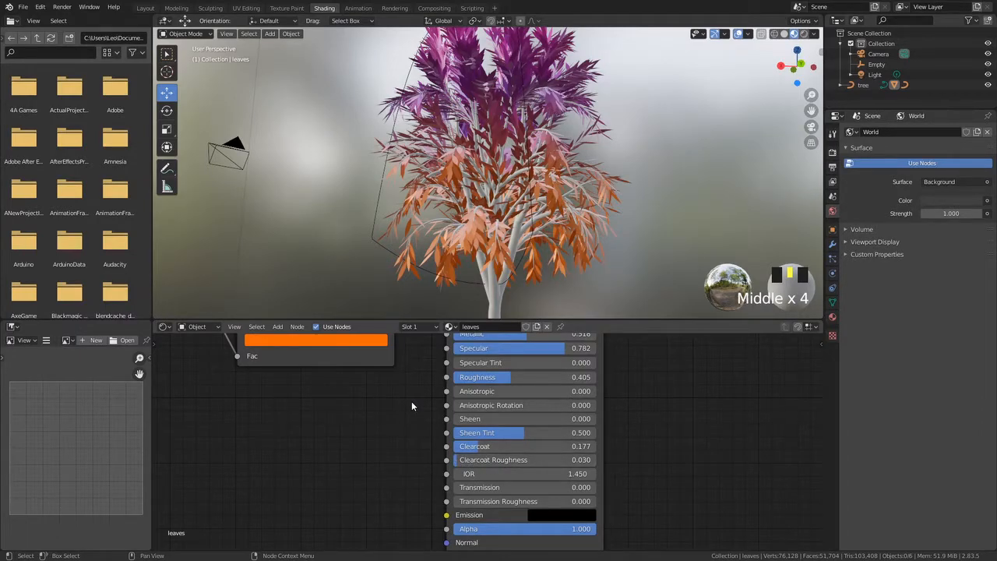
scroll(426, 405, down, 3)
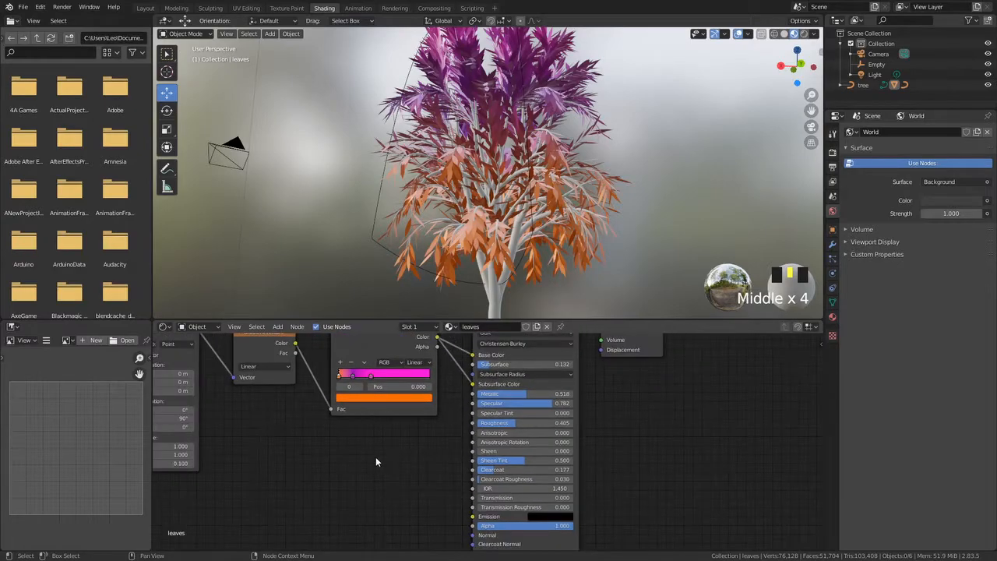
Duplicate the Gradient Texture node below the original and set the copy's type to Spherical
scroll(457, 427, down, 3)
scroll(450, 183, down, 2)
middle_drag(420, 255, 438, 181)
middle_drag(312, 466, 426, 460)
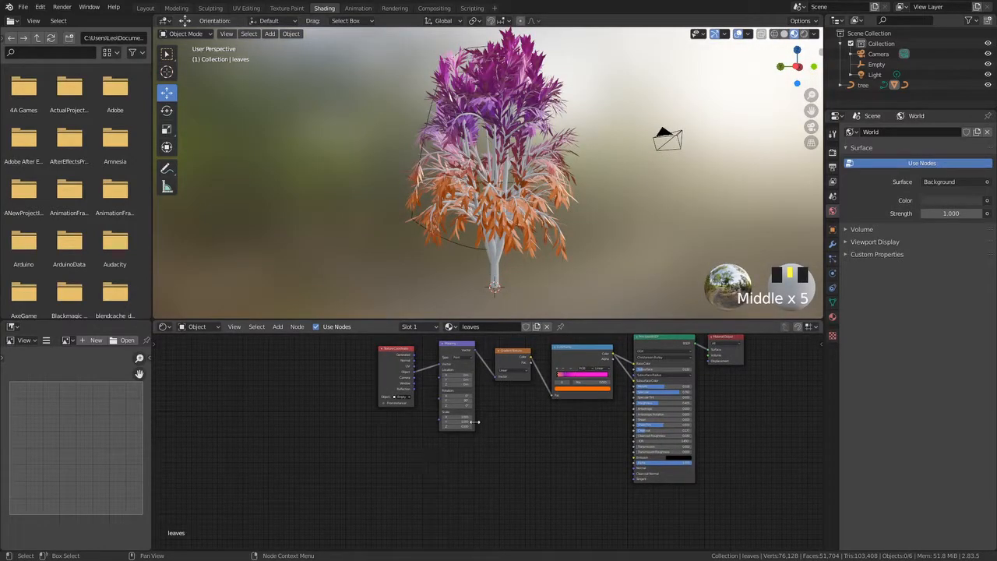
key(shift+d)
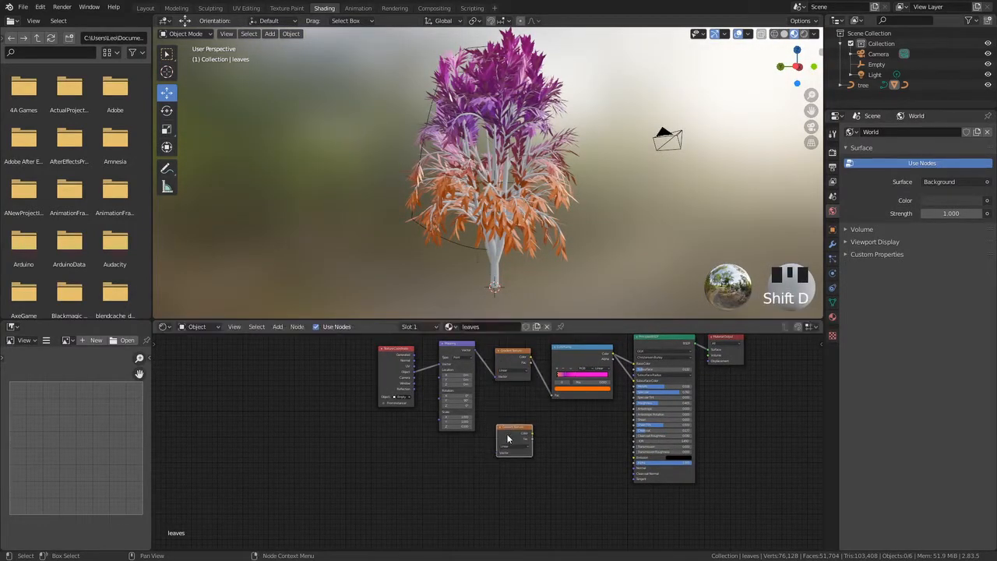
scroll(508, 438, up, 2)
scroll(508, 438, up, 1)
click(522, 451)
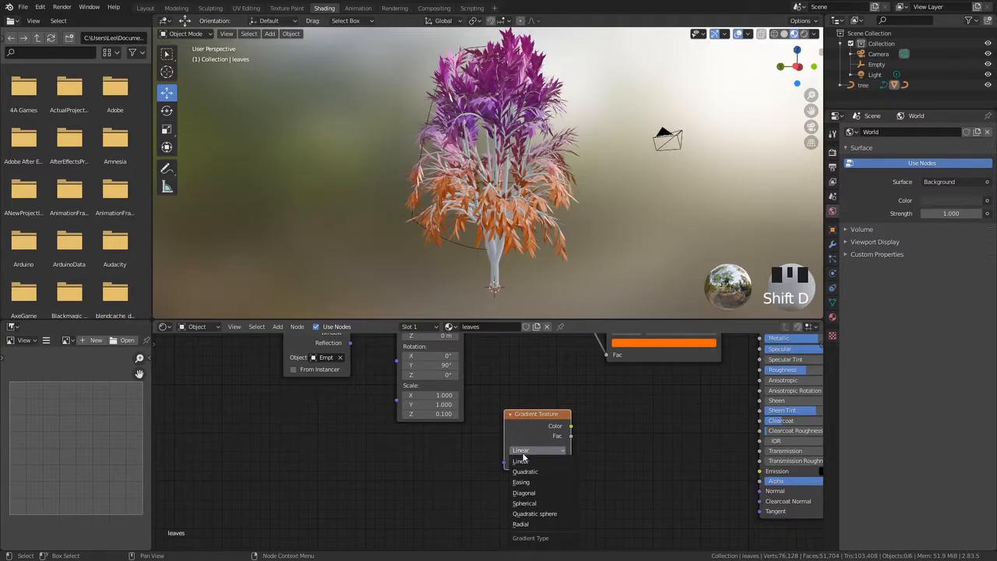
click(524, 503)
Duplicate the Mapping node, linking Texture Coordinate's Object output into it and its output into the spherical Gradient Texture
scroll(438, 429, down, 3)
click(442, 347)
key(shift+d)
click(429, 443)
drag(400, 360, 432, 460)
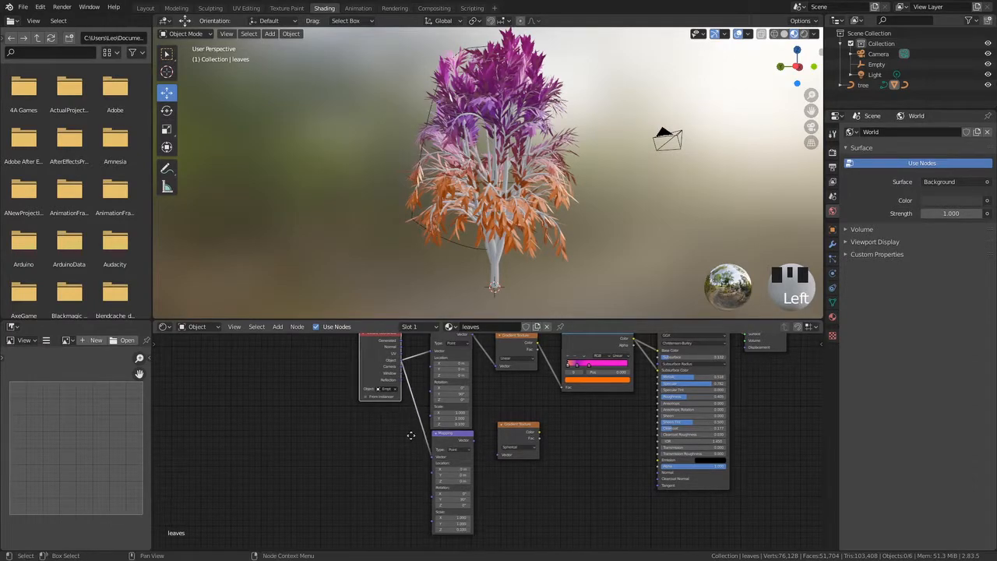
middle_drag(416, 438, 363, 437)
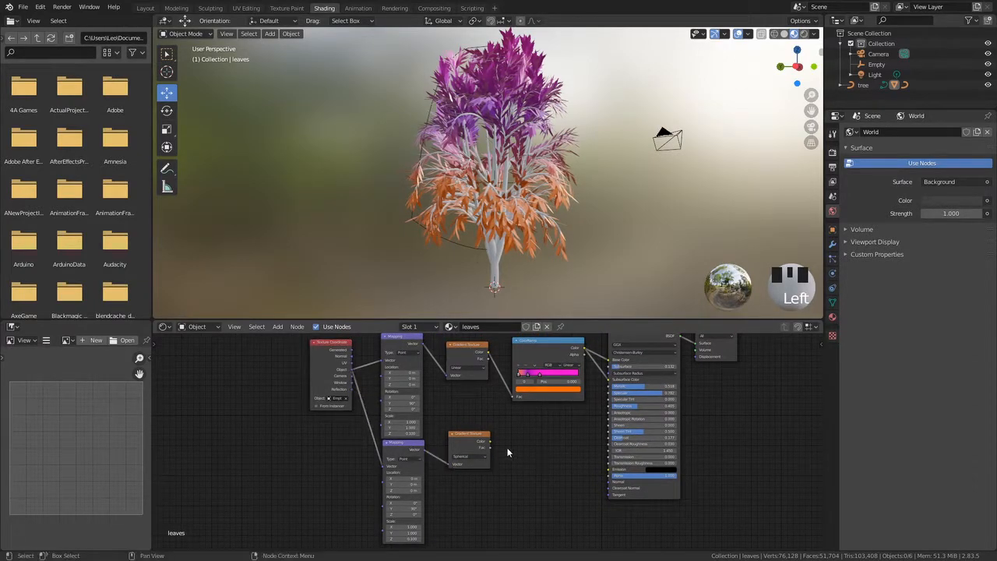
middle_drag(546, 400, 474, 398)
Duplicate the ColorRamp and feed the spherical Gradient Texture's Color into the copy's Fac input
click(458, 359)
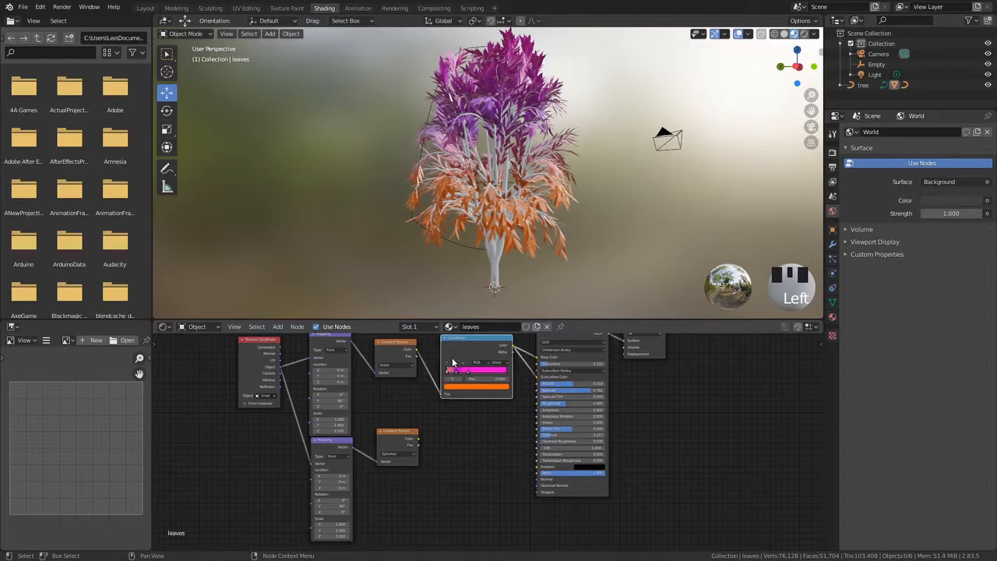
key(shift+d)
click(427, 447)
drag(420, 443, 442, 476)
middle_drag(418, 434, 363, 424)
middle_drag(405, 393, 419, 421)
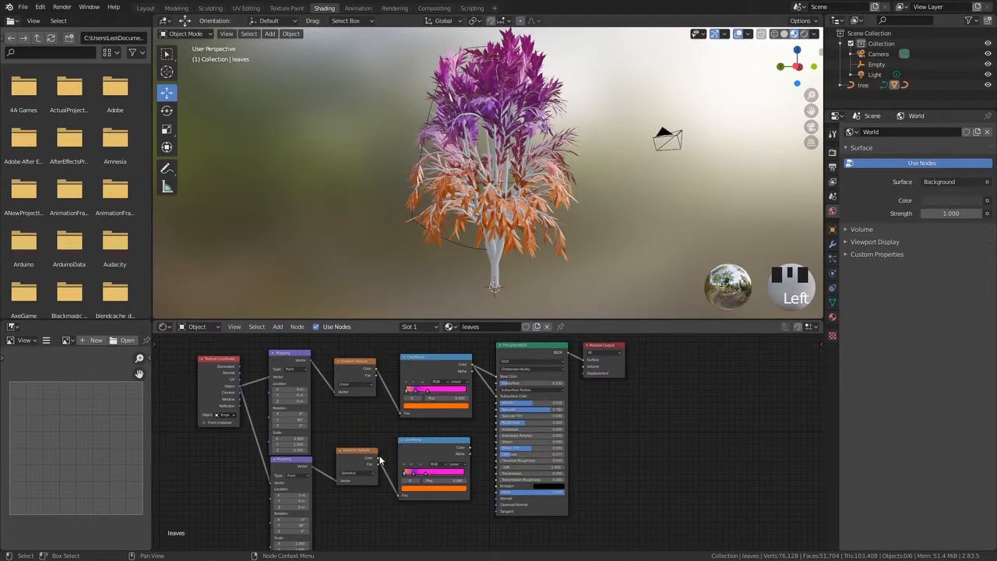
Connect the second ColorRamp's Color output to the Principled BSDF's Emission input
drag(469, 451, 498, 493)
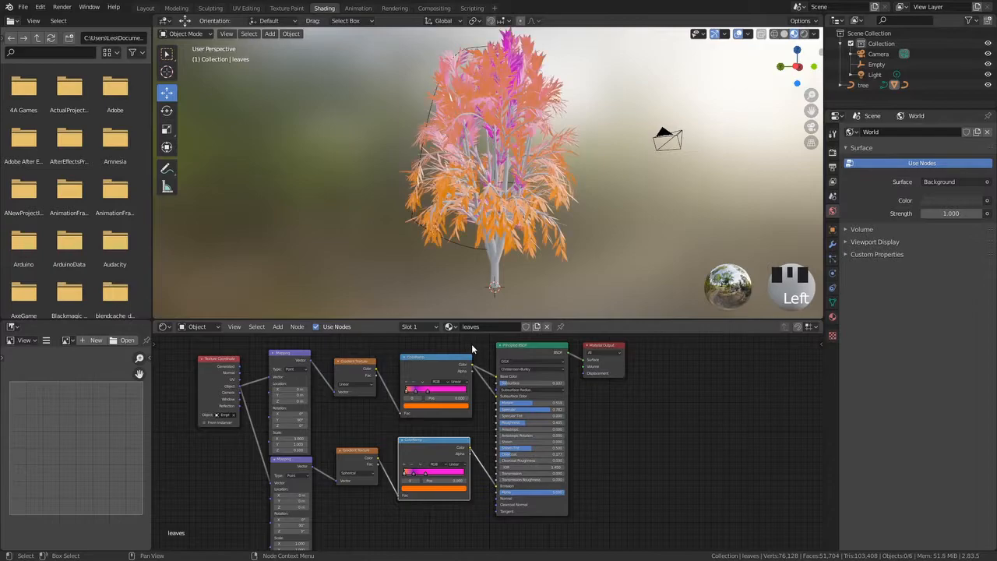
middle_drag(460, 265, 416, 210)
middle_drag(466, 175, 471, 217)
scroll(467, 195, up, 2)
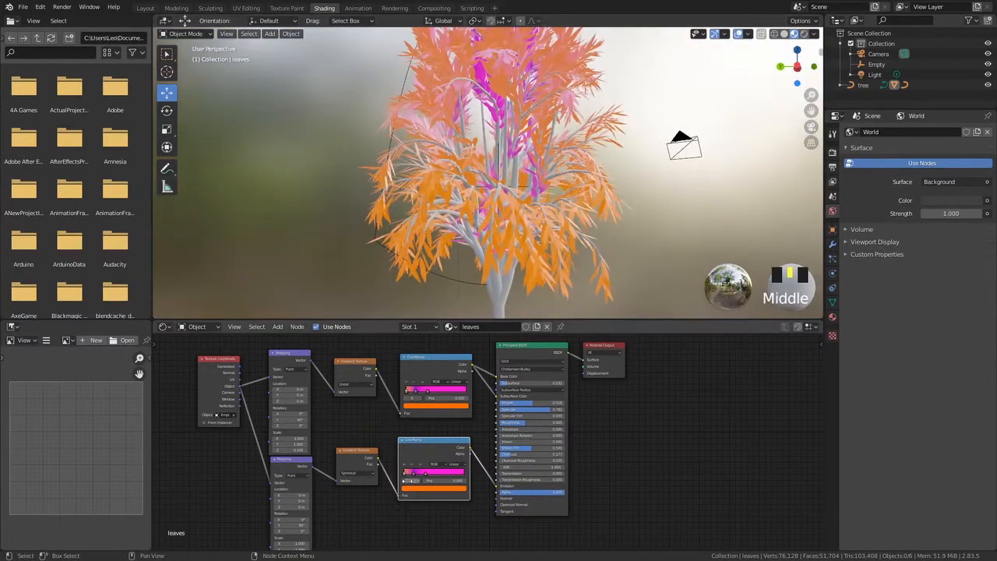
scroll(421, 467, up, 4)
Set the second ColorRamp's first color stop to black
click(389, 403)
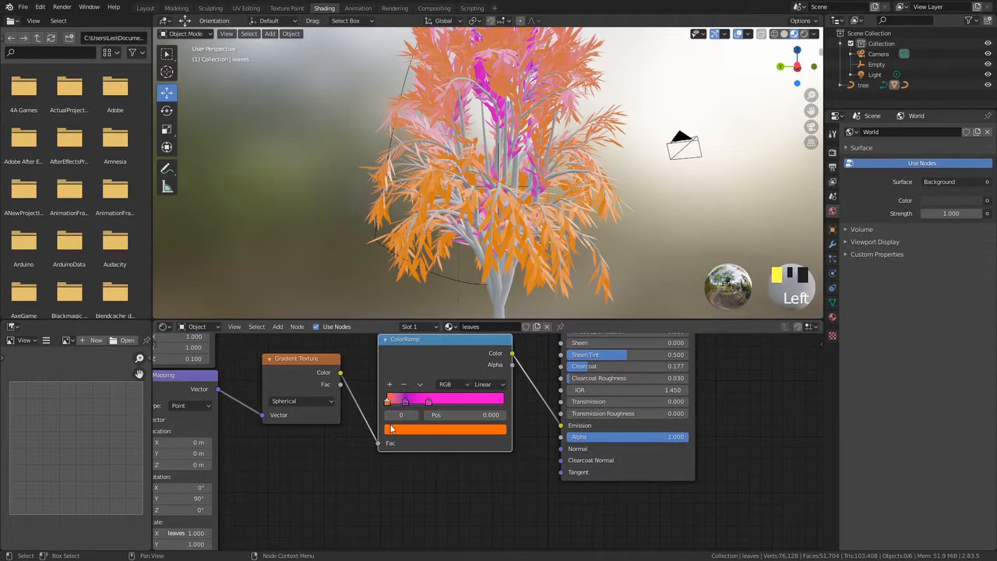
click(393, 430)
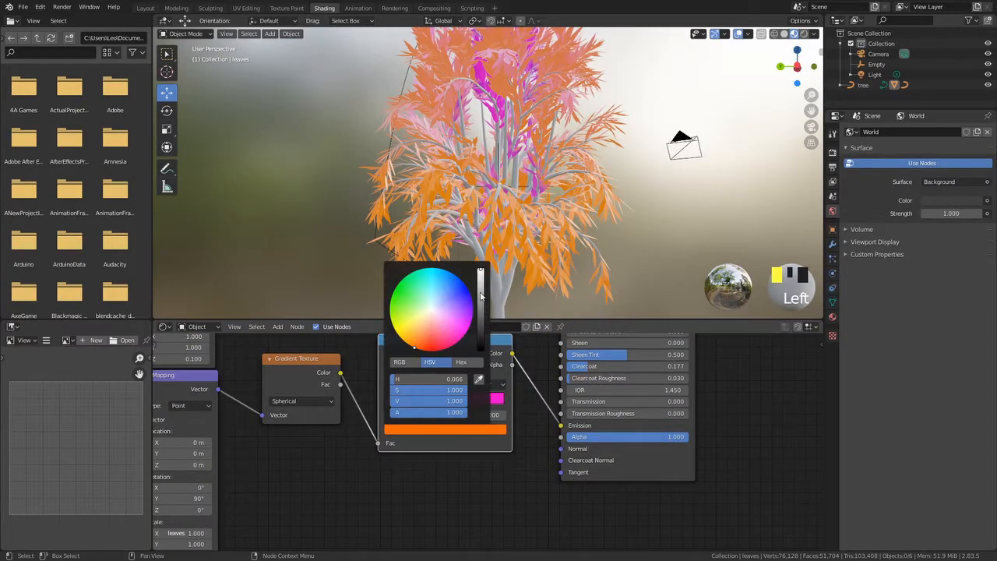
drag(480, 296, 481, 348)
middle_drag(336, 200, 316, 221)
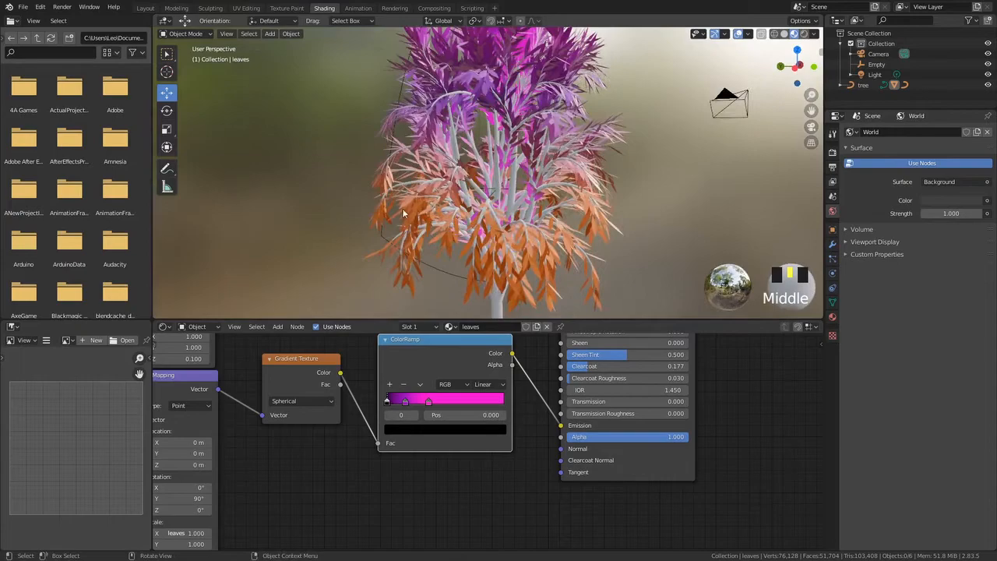
Turn off the world background preview and orbit and zoom around the tree to inspect the glowing leaves
scroll(404, 212, down, 3)
middle_drag(392, 229, 471, 181)
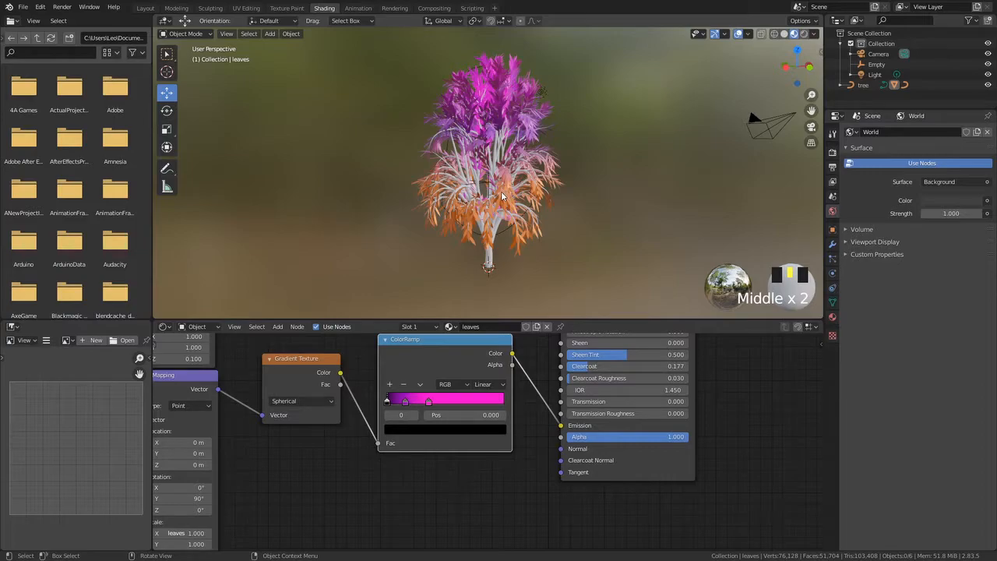
middle_drag(400, 211, 379, 158)
scroll(407, 238, up, 4)
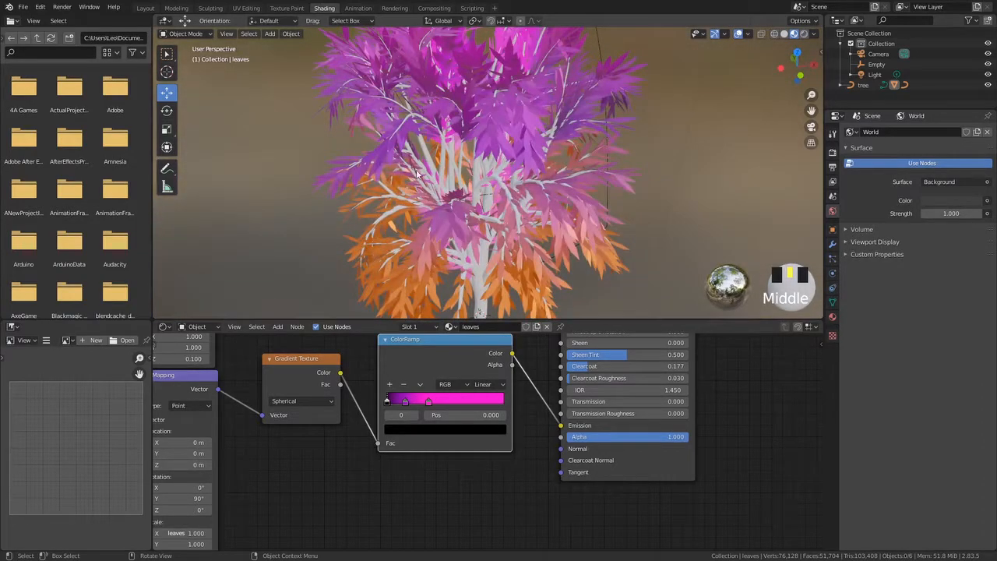
click(803, 34)
scroll(573, 162, down, 3)
middle_drag(572, 163, 420, 124)
middle_drag(425, 117, 647, 165)
middle_drag(499, 170, 566, 138)
scroll(433, 125, up, 3)
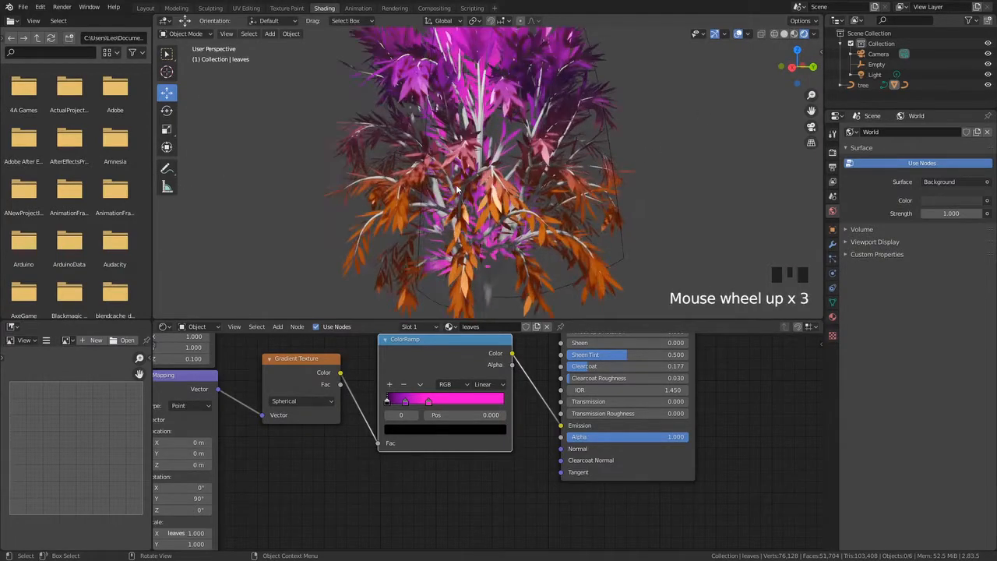
scroll(456, 189, up, 3)
scroll(458, 195, down, 7)
middle_drag(458, 198, 470, 100)
scroll(461, 223, up, 5)
scroll(456, 207, down, 5)
middle_drag(303, 398, 411, 375)
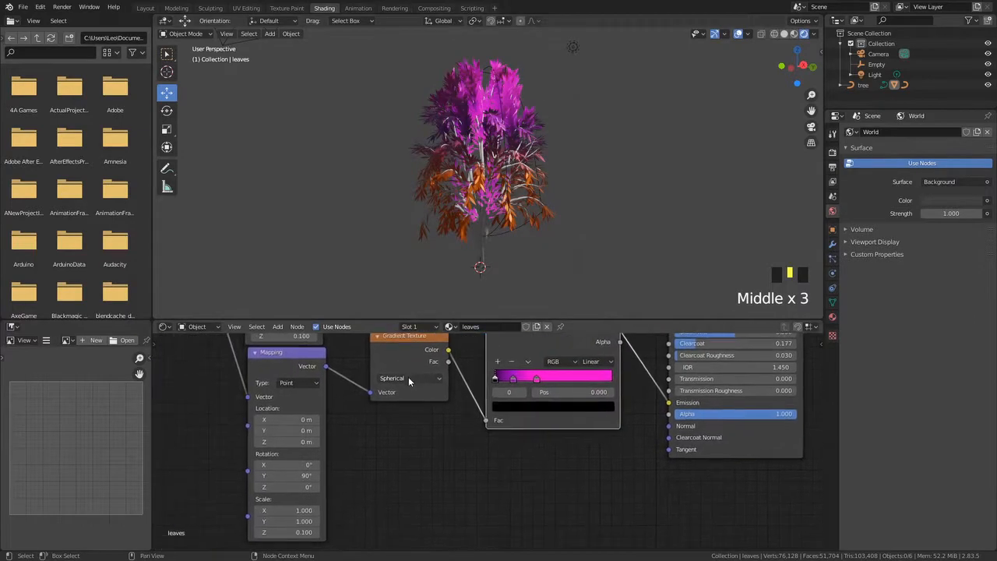
scroll(354, 430, up, 4)
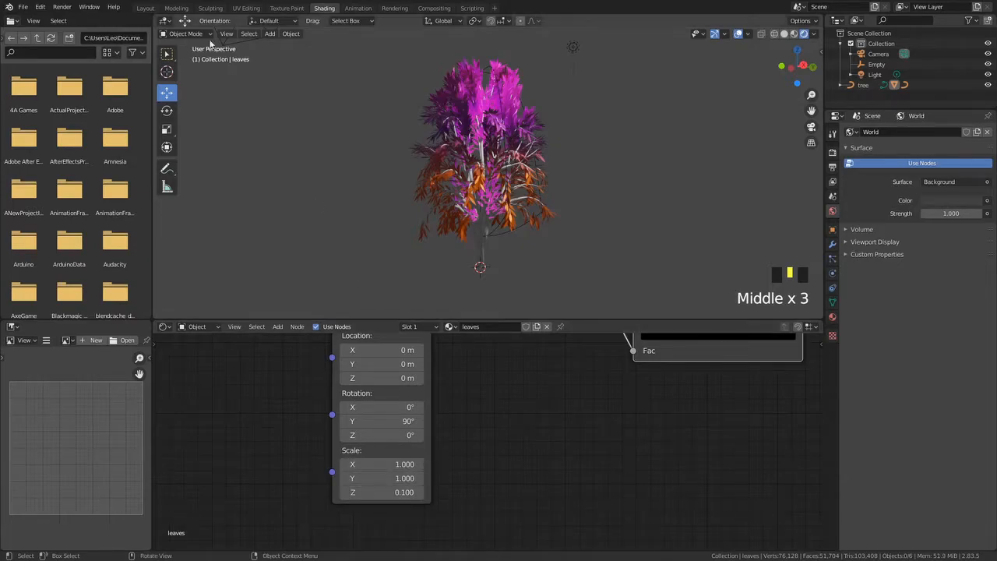
click(145, 8)
key(shift+a)
mouse_move(543, 187)
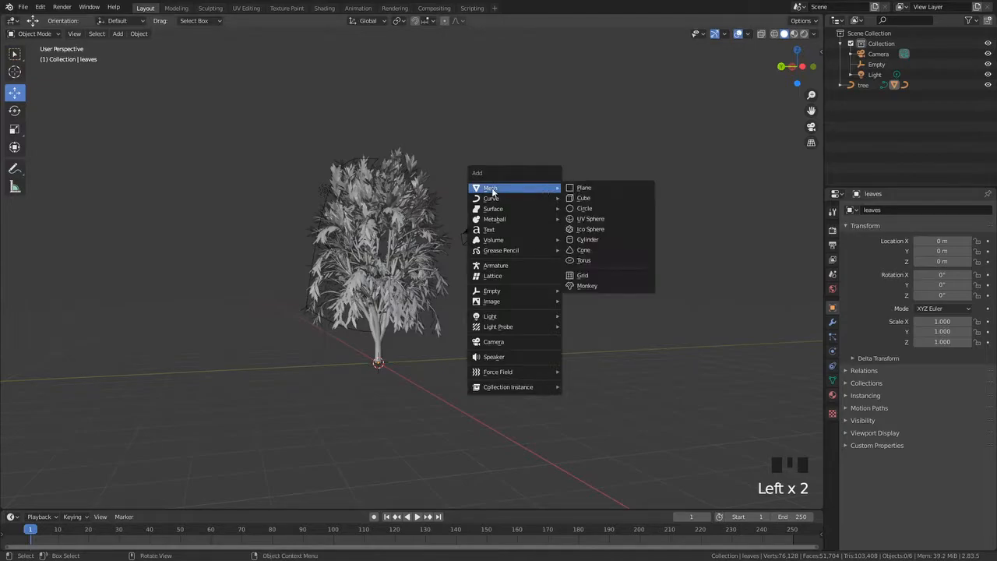
click(595, 218)
middle_drag(595, 230, 523, 295)
key(s)
key(z)
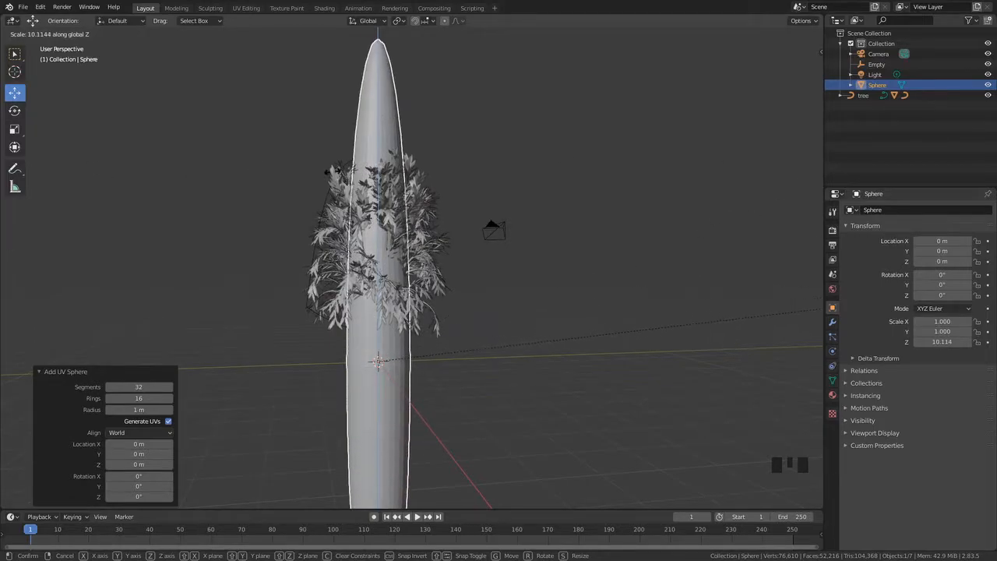
click(310, 270)
scroll(310, 270, down, 5)
middle_drag(310, 269, 467, 347)
key(Delete)
click(323, 8)
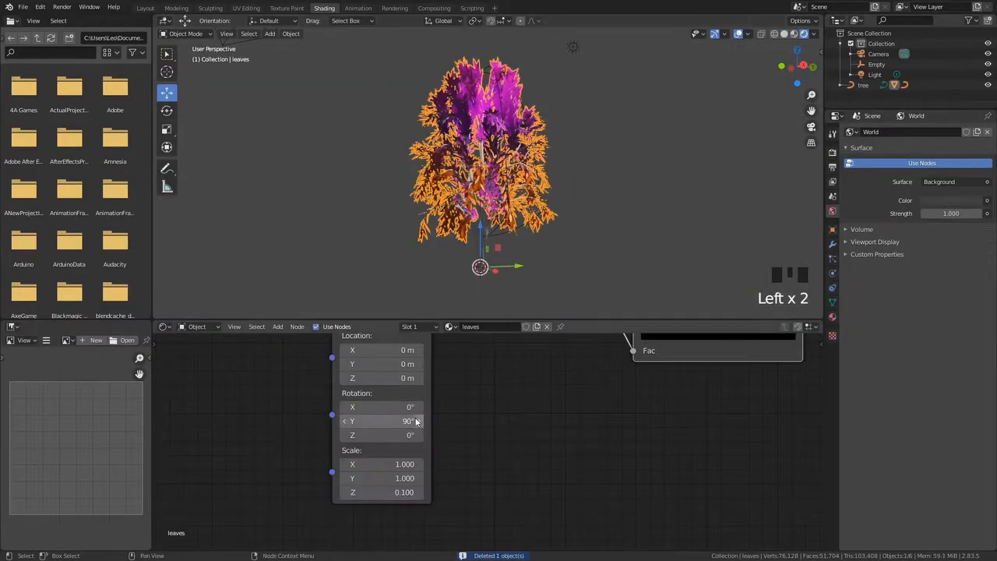
Set the lower Mapping node's Scale Z to 1.000 and its Rotation Y to 0°
middle_drag(420, 417, 369, 408)
click(339, 484)
key(Return)
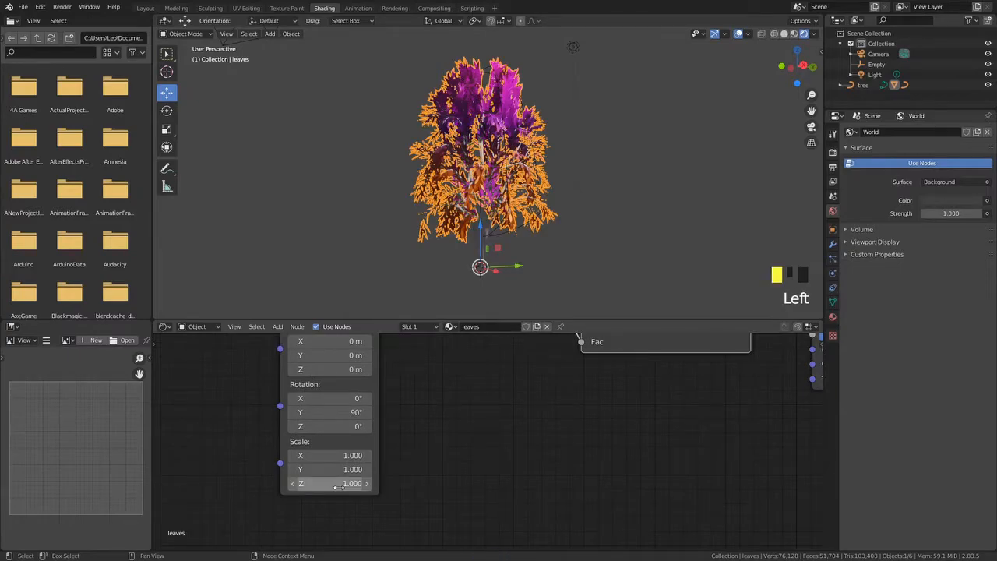
scroll(411, 216, up, 4)
middle_drag(430, 205, 365, 259)
scroll(351, 251, down, 4)
middle_drag(465, 392, 428, 505)
scroll(361, 445, down, 1)
middle_drag(361, 446, 406, 424)
click(348, 489)
text(90d)
click(421, 472)
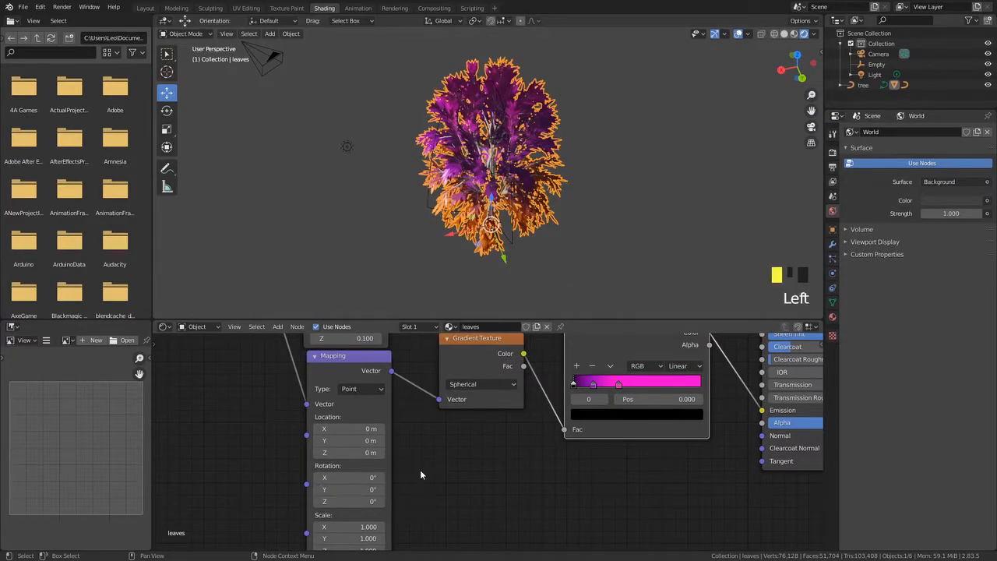
Hide the Light object in the viewport
middle_drag(404, 427, 379, 504)
middle_drag(499, 257, 561, 218)
scroll(507, 222, up, 2)
scroll(628, 214, down, 4)
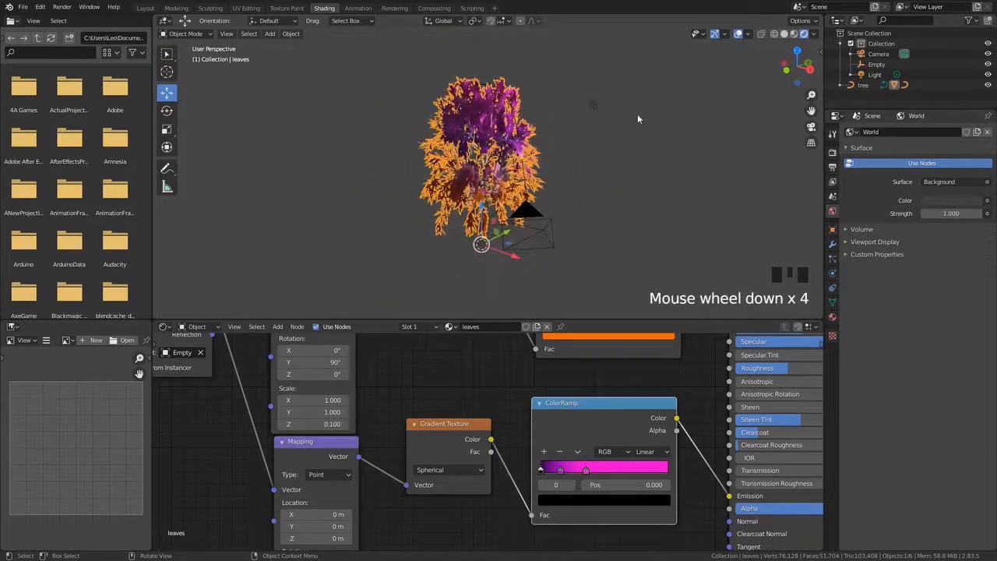
click(875, 74)
click(987, 75)
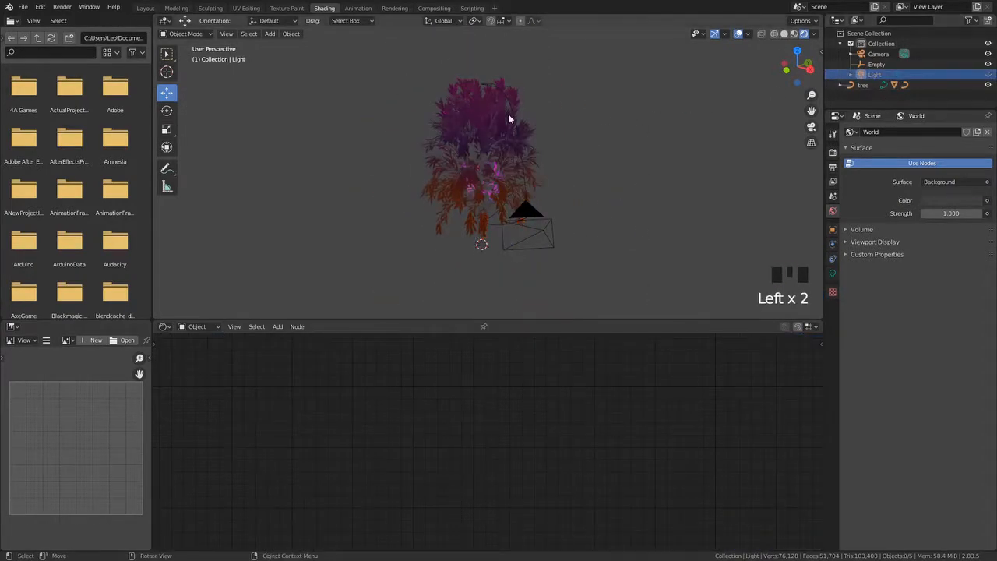
Select the leaves again and set the upper Mapping node's Location Z to 0 m
click(507, 116)
middle_drag(446, 129, 545, 191)
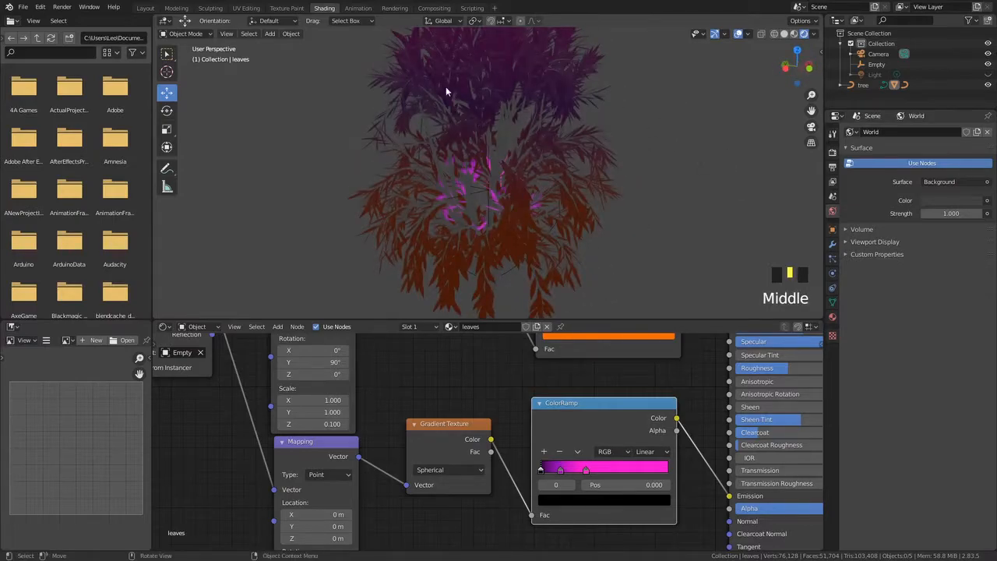
click(394, 223)
middle_drag(371, 412, 482, 520)
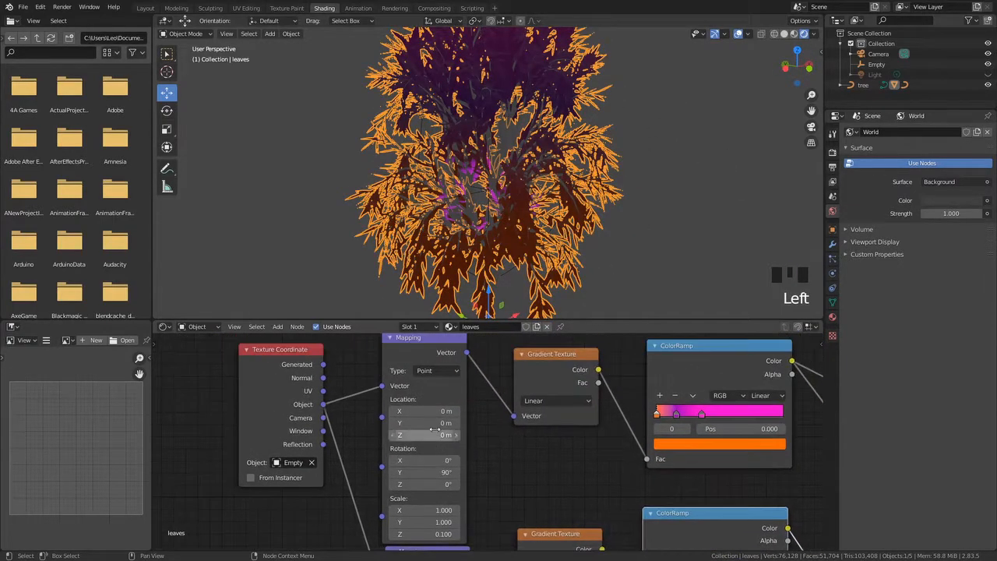
scroll(406, 419, up, 1)
mouse_move(411, 406)
mouse_down()
mouse_move(436, 406)
mouse_move(413, 406)
mouse_up()
click(413, 405)
text(0)
key(Return)
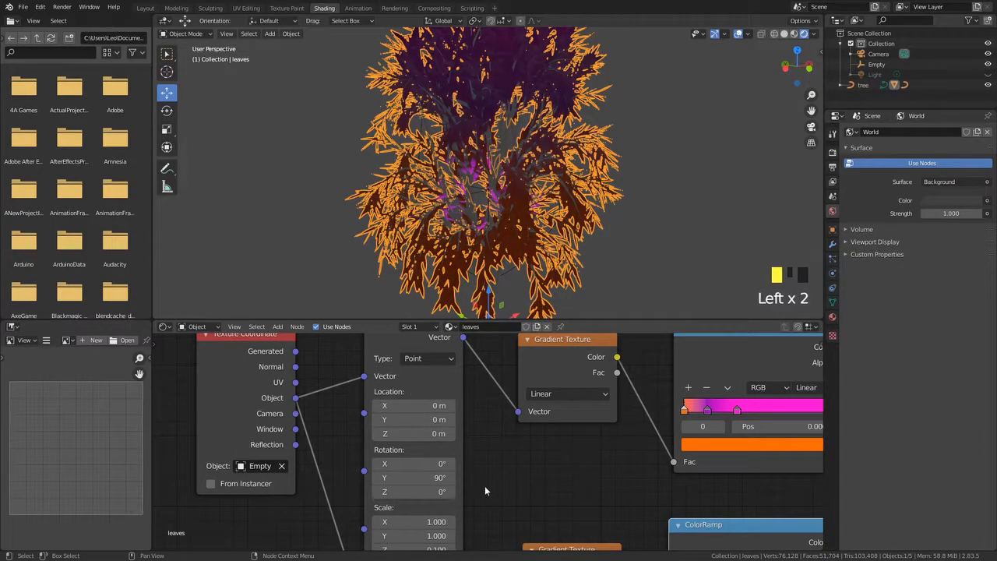
Set the lower Mapping node's Location Z to -0.7 m
middle_drag(487, 497, 483, 340)
click(427, 497)
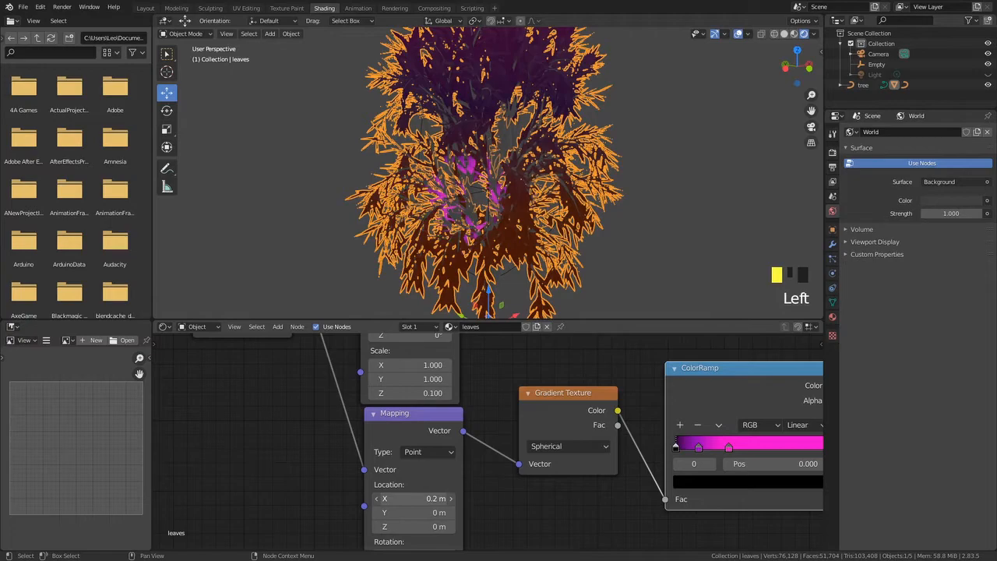
click(429, 512)
mouse_move(429, 526)
mouse_down()
mouse_move(390, 526)
mouse_move(421, 526)
mouse_up()
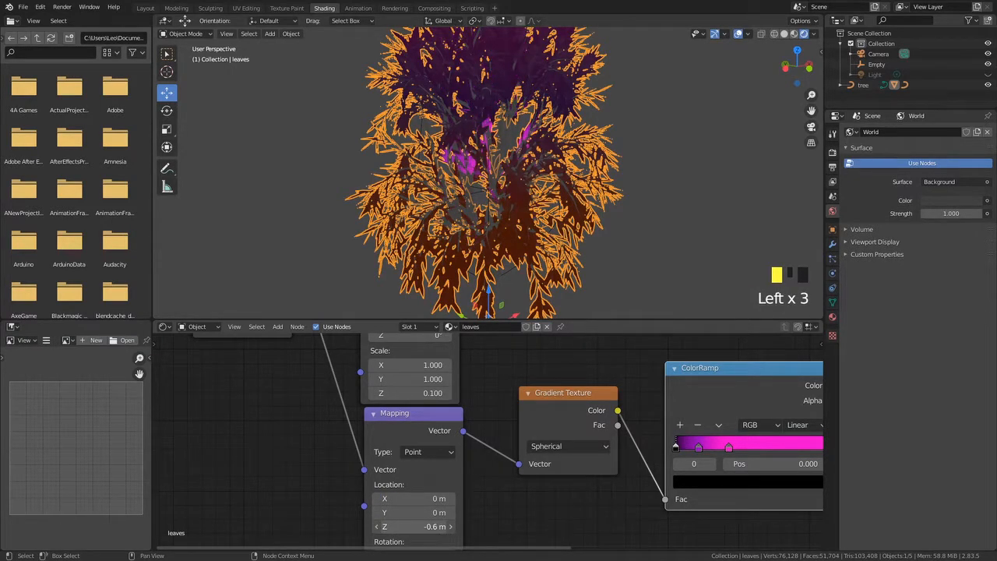
middle_drag(475, 261, 374, 302)
scroll(436, 270, down, 4)
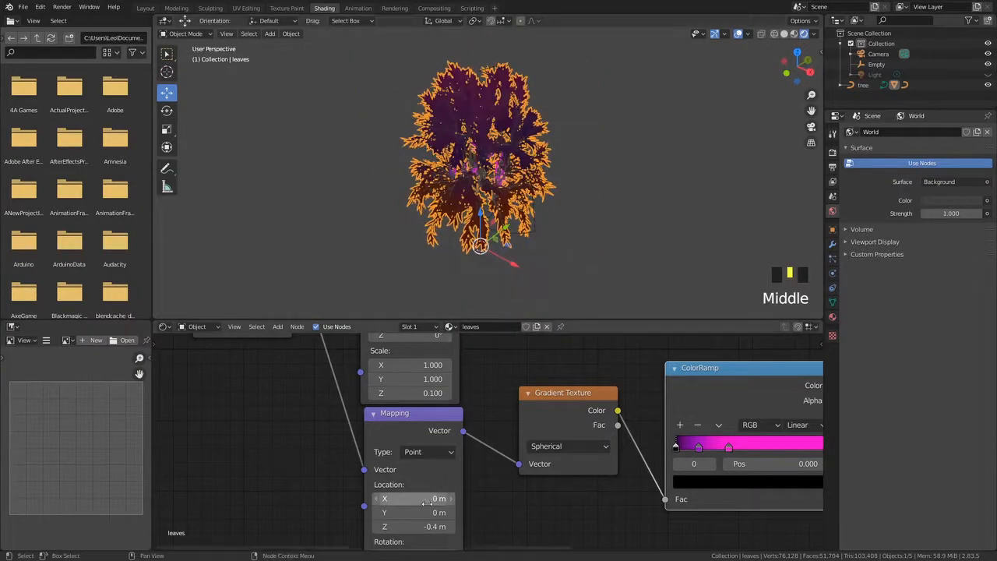
drag(413, 526, 420, 526)
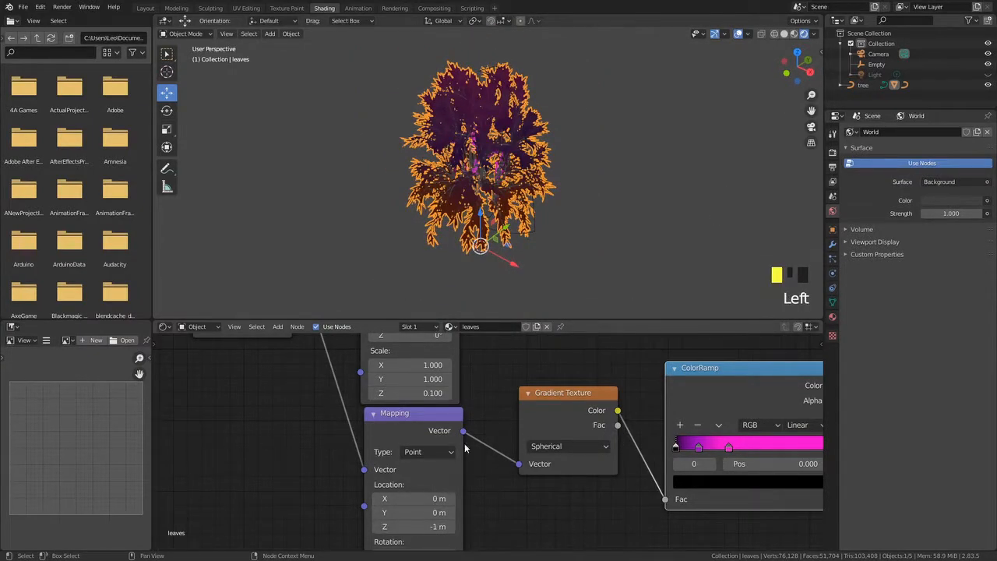
middle_drag(458, 453, 484, 400)
mouse_move(467, 203)
middle_down()
mouse_move(477, 191)
mouse_move(475, 206)
middle_up()
scroll(478, 190, up, 2)
drag(443, 474, 451, 474)
middle_drag(487, 269, 507, 304)
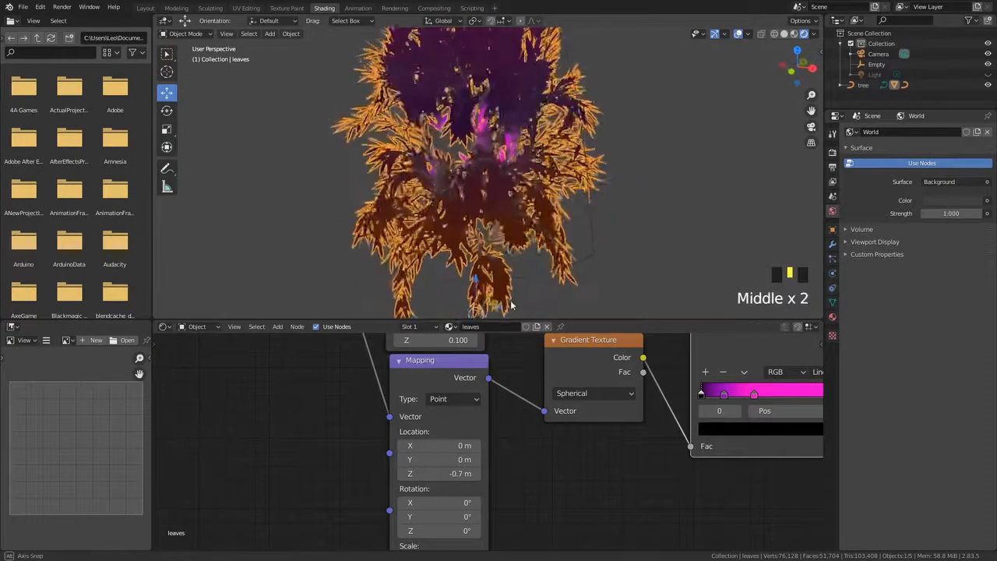
scroll(499, 302, down, 3)
middle_drag(319, 408, 359, 511)
middle_drag(355, 339, 360, 445)
scroll(359, 445, down, 4)
middle_drag(421, 472, 358, 395)
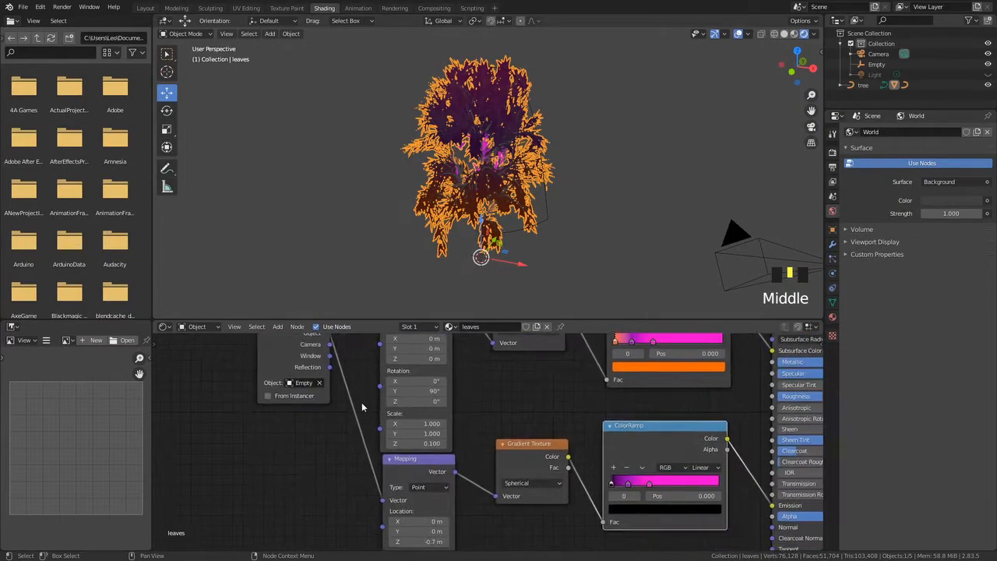
scroll(316, 371, down, 1)
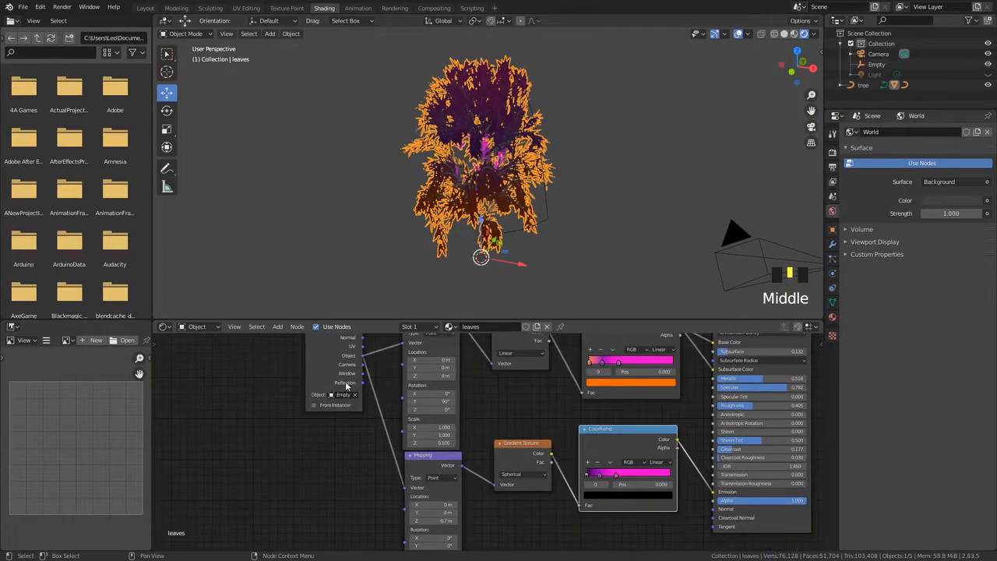
middle_drag(353, 449, 293, 413)
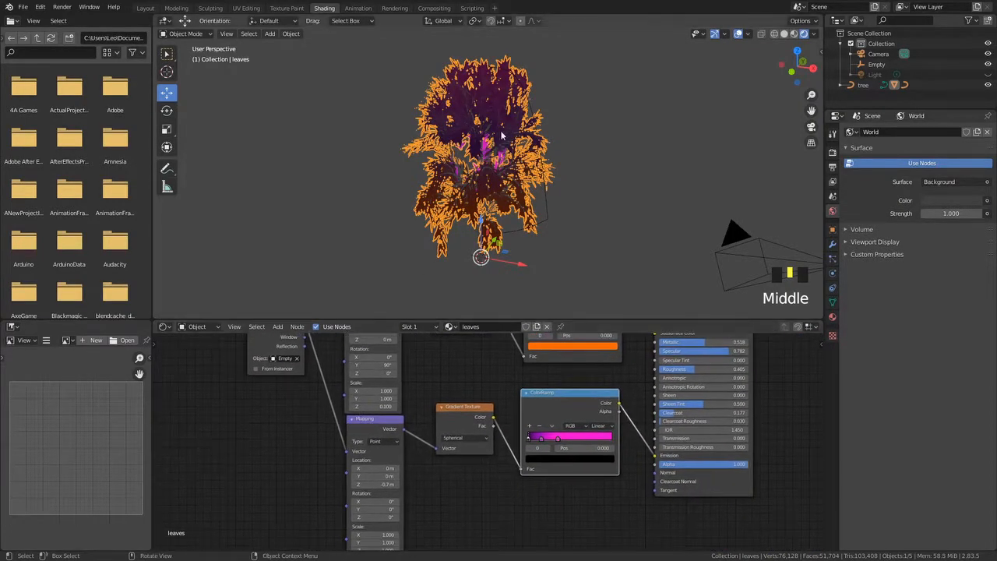
Set the lower Mapping node's Scale X, Y and Z to 0.5
middle_click(447, 406)
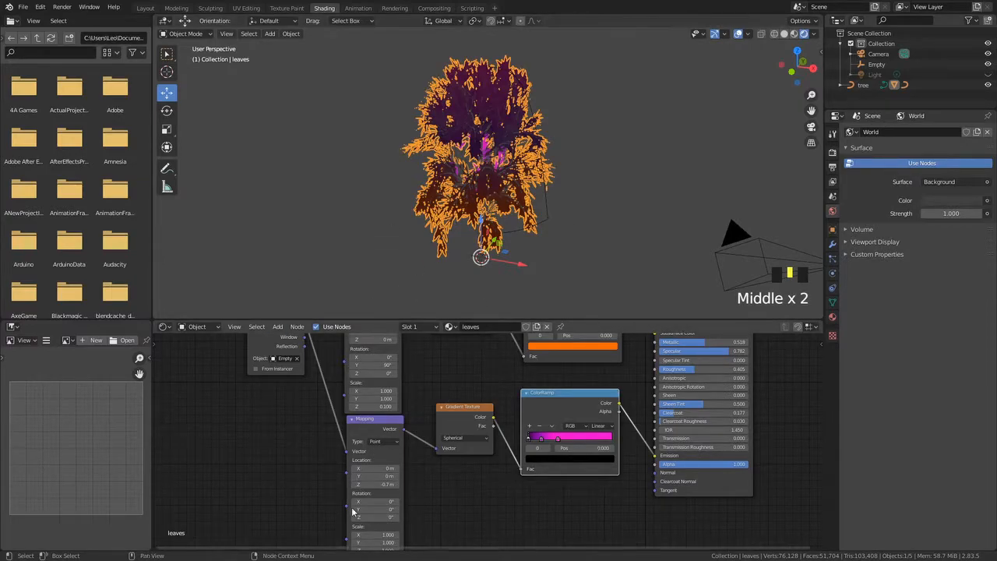
middle_drag(490, 175, 529, 121)
middle_drag(469, 452, 467, 385)
middle_drag(306, 429, 302, 449)
scroll(305, 441, up, 3)
scroll(451, 436, up, 4)
middle_drag(214, 450, 274, 400)
scroll(303, 468, up, 2)
click(426, 447)
drag(303, 478, 376, 485)
click(307, 477)
click(403, 468)
click(310, 496)
text(1)
click(386, 494)
click(310, 512)
text(1)
click(403, 483)
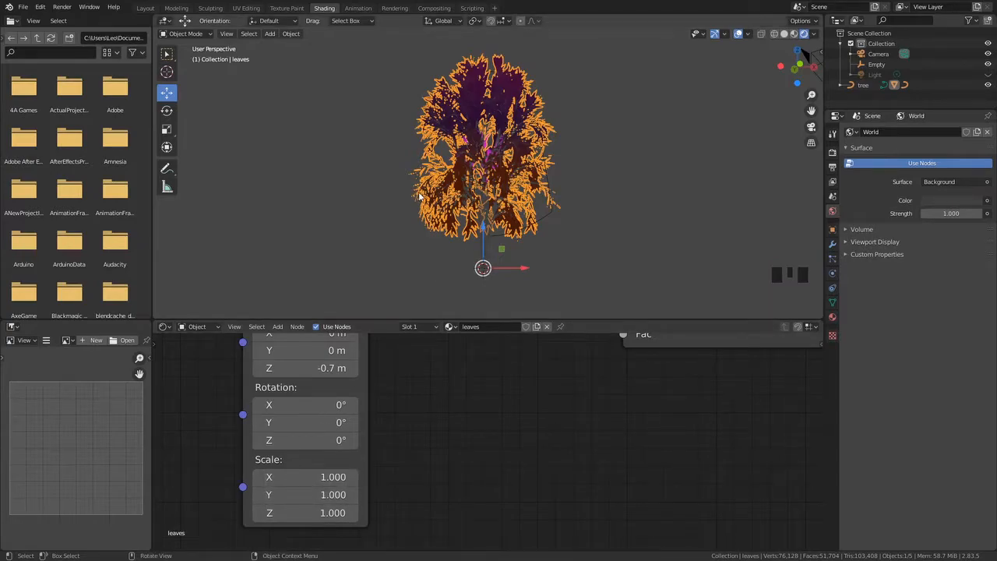
click(313, 477)
text(0.)
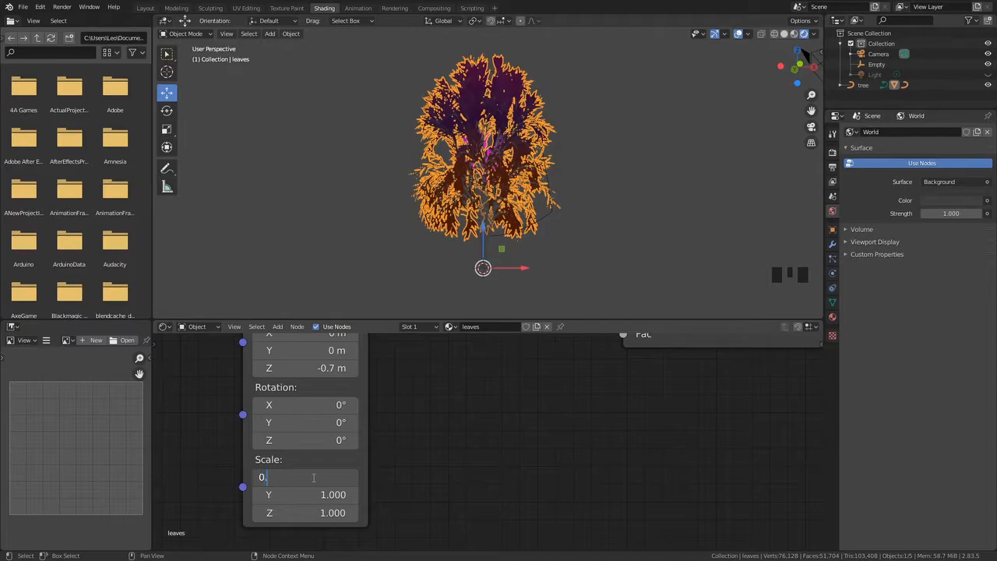
text(5)
click(318, 494)
text(0)
click(318, 512)
text(0.5)
key(Return)
Set the lower Mapping node's Scale Z to 0.35
middle_drag(461, 237, 581, 234)
scroll(423, 264, up, 3)
scroll(516, 232, down, 3)
middle_drag(380, 328, 377, 381)
mouse_move(332, 421)
mouse_down()
mouse_move(320, 421)
mouse_move(343, 420)
mouse_up()
middle_drag(496, 269, 555, 266)
middle_drag(374, 486, 426, 383)
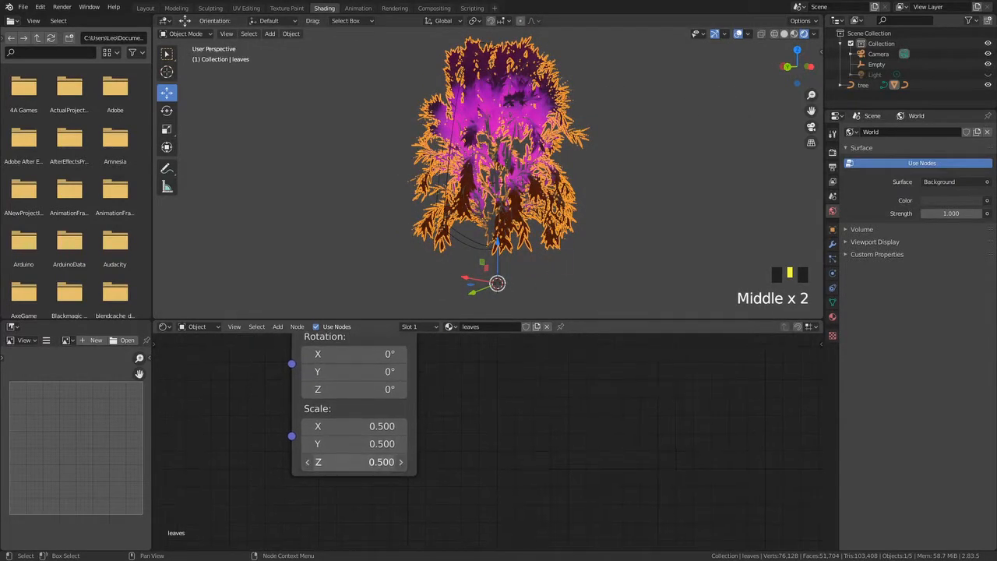
click(383, 464)
click(376, 446)
click(365, 462)
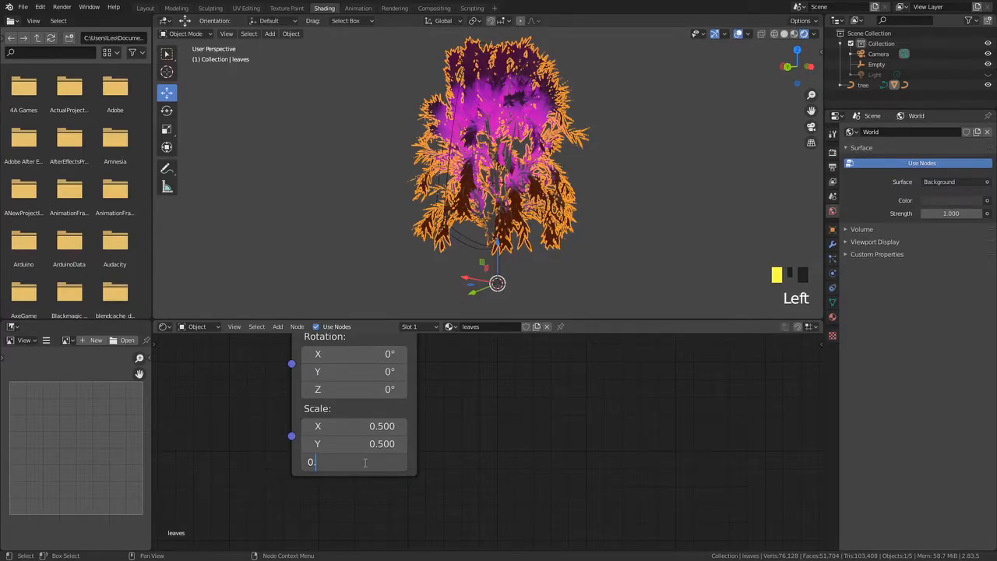
key(Return)
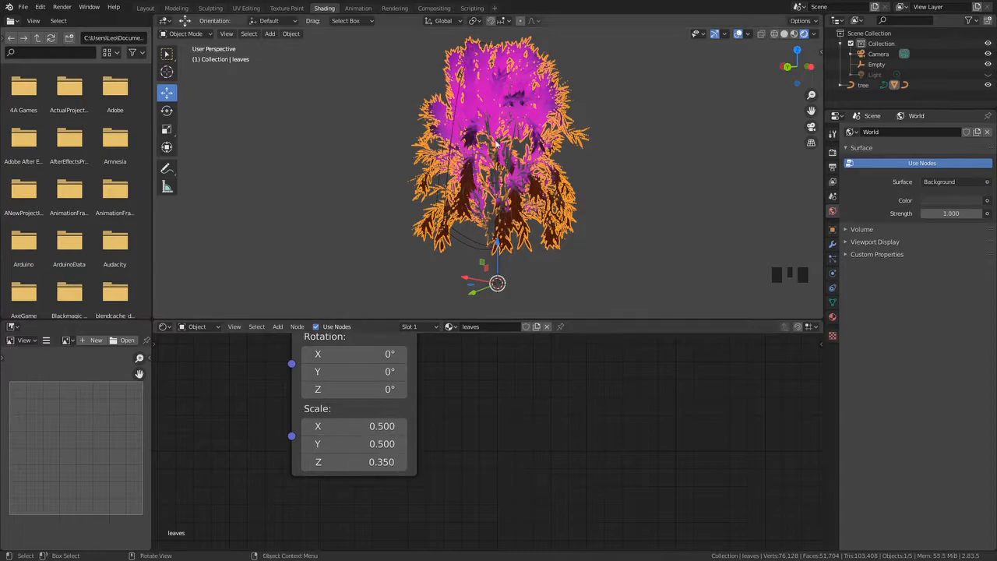
Set the lower Mapping node's Scale X and Y to 0.75
click(385, 443)
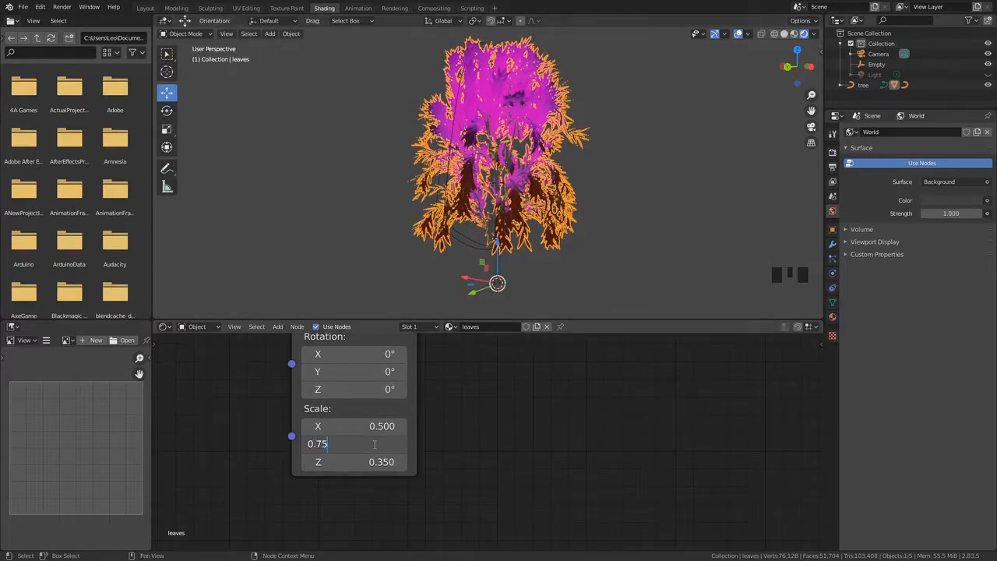
key(Return)
click(378, 425)
text(0.75)
key(Return)
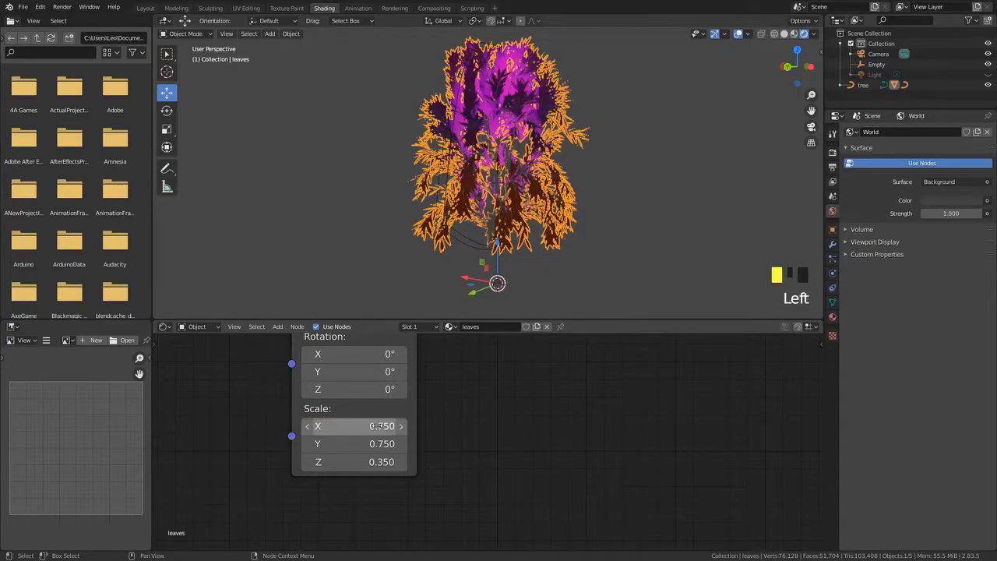
Set the lower Mapping node's Location Z to -0.3 m
mouse_move(465, 233)
middle_down()
mouse_move(408, 254)
mouse_move(465, 236)
middle_up()
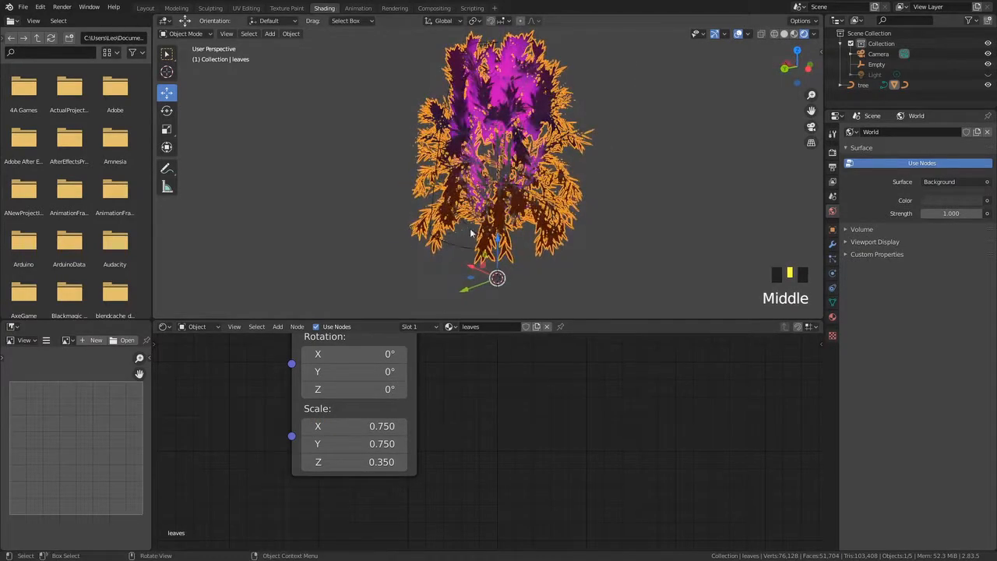
middle_drag(380, 357, 374, 438)
mouse_move(375, 399)
mouse_down()
mouse_move(420, 399)
mouse_move(382, 399)
mouse_up()
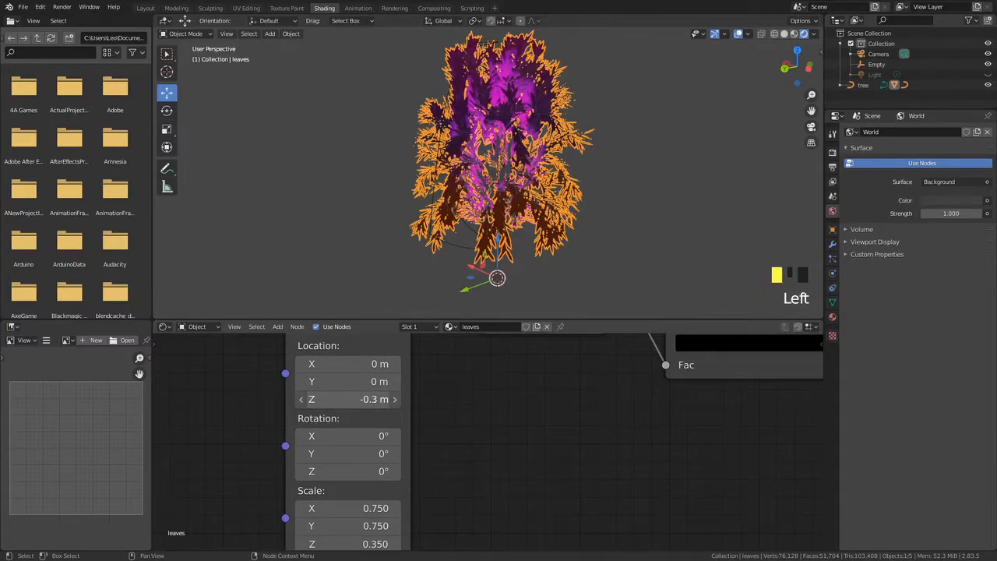
Examine the leaves' emission from different angles and survey the node tree
click(328, 217)
middle_drag(329, 217, 426, 183)
scroll(426, 182, up, 3)
middle_drag(471, 124, 461, 97)
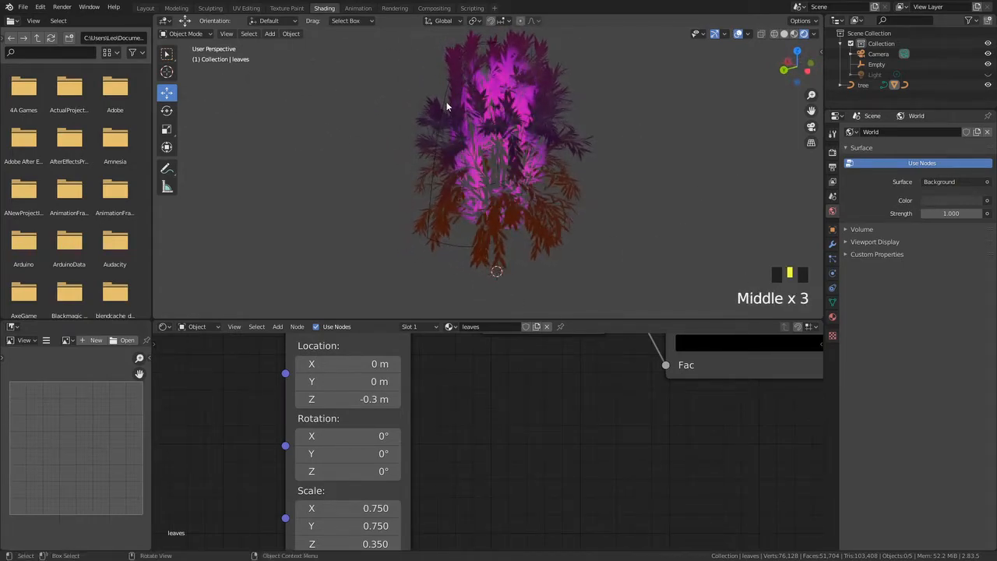
middle_drag(528, 76, 280, 49)
scroll(379, 249, up, 1)
scroll(390, 257, down, 7)
scroll(476, 412, down, 6)
middle_drag(521, 401, 339, 503)
scroll(389, 491, down, 2)
middle_drag(512, 510, 421, 487)
scroll(423, 405, down, 7)
middle_drag(423, 372, 354, 428)
drag(474, 384, 553, 385)
drag(413, 382, 459, 383)
middle_drag(357, 438, 416, 396)
scroll(419, 488, up, 5)
Insert a MixRGB node between the lower ColorRamp and the Emission input, with blend mode Multiply
key(shift+a)
click(379, 439)
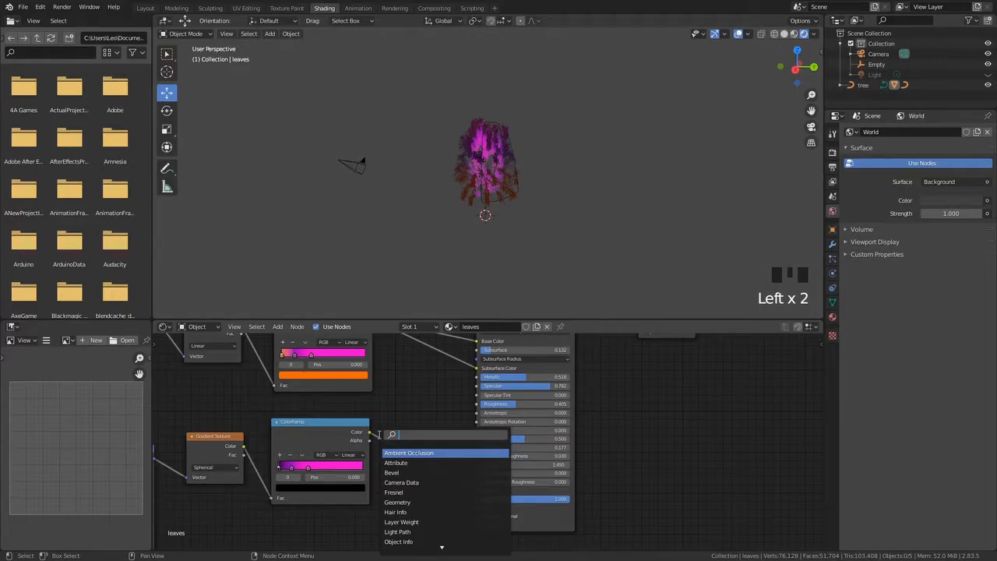
text(mix)
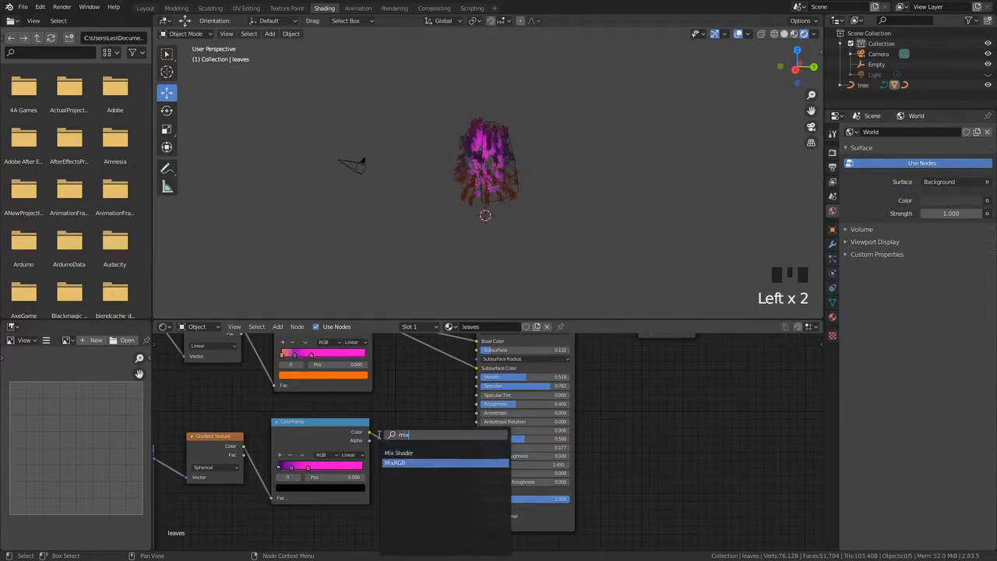
key(Return)
click(403, 429)
middle_drag(372, 465, 425, 413)
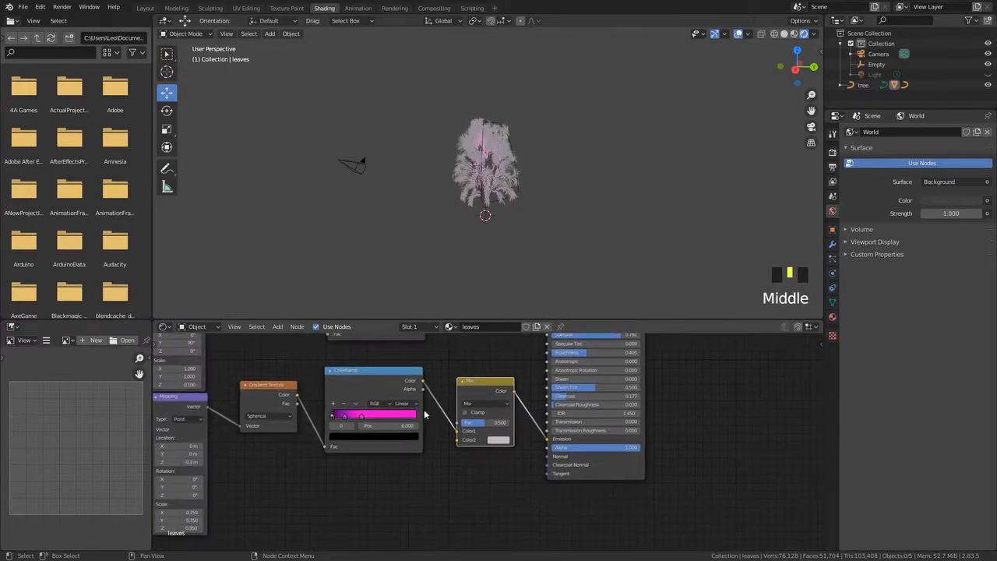
middle_drag(275, 376, 289, 370)
click(497, 398)
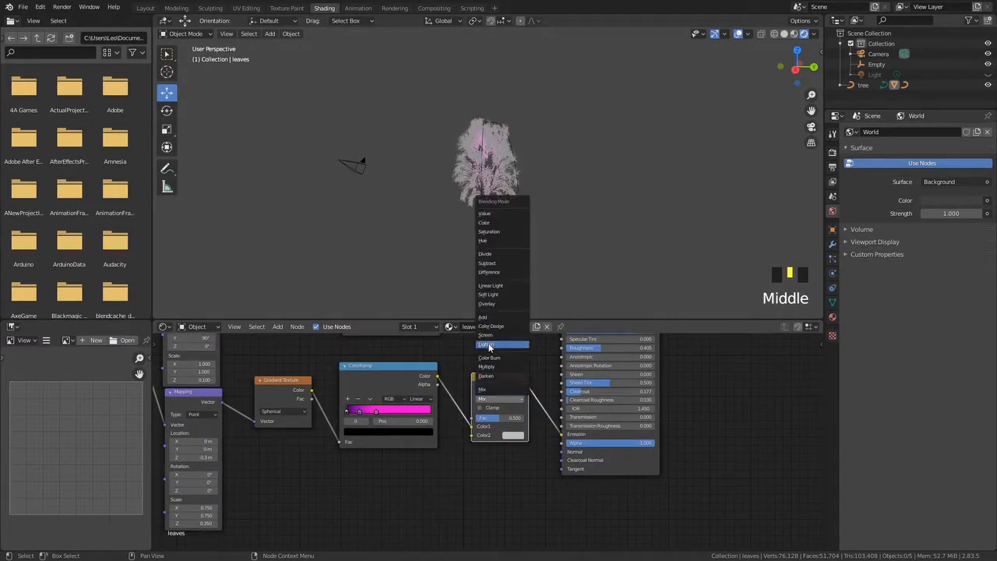
click(491, 370)
Add a Noise Texture node and connect its Color to the Multiply node's Color2
middle_drag(373, 481, 445, 436)
key(shift+a)
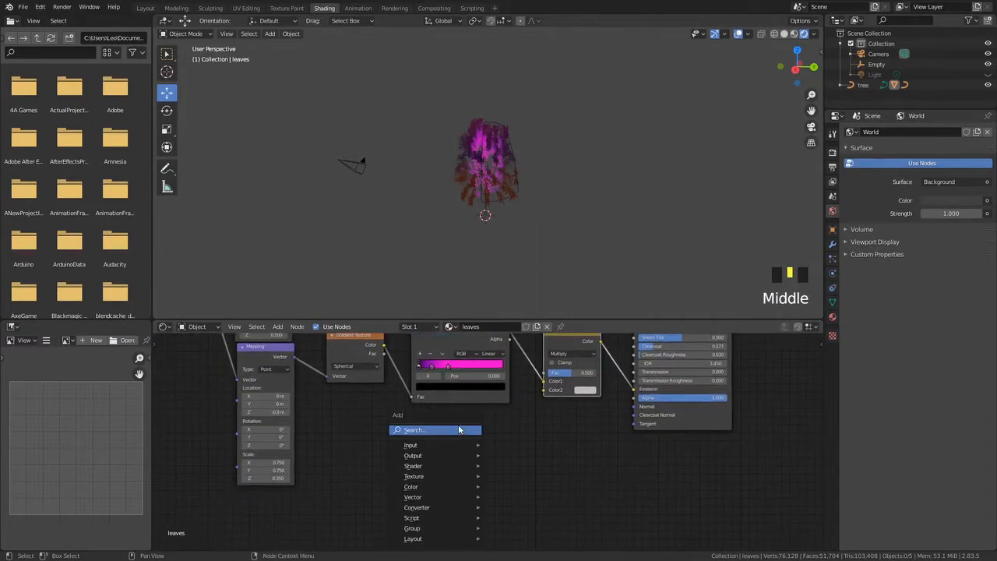
click(460, 428)
text(noi)
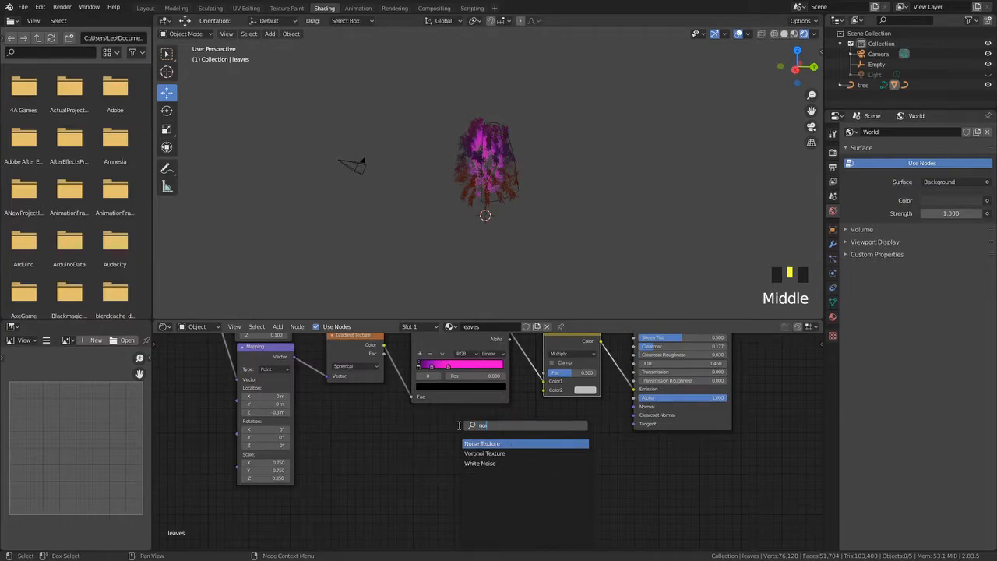
key(Return)
drag(496, 440, 543, 390)
Set the Noise Texture's Scale to about 0.7, Detail to 0 and Distortion to about 4.3
middle_drag(479, 235, 498, 267)
scroll(466, 176, up, 8)
drag(464, 471, 444, 471)
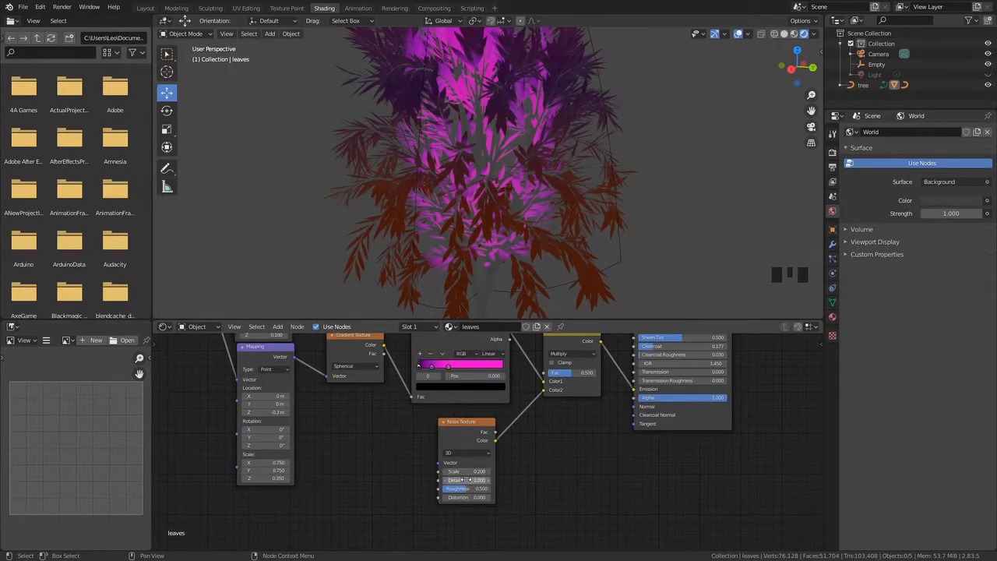
drag(467, 480, 444, 488)
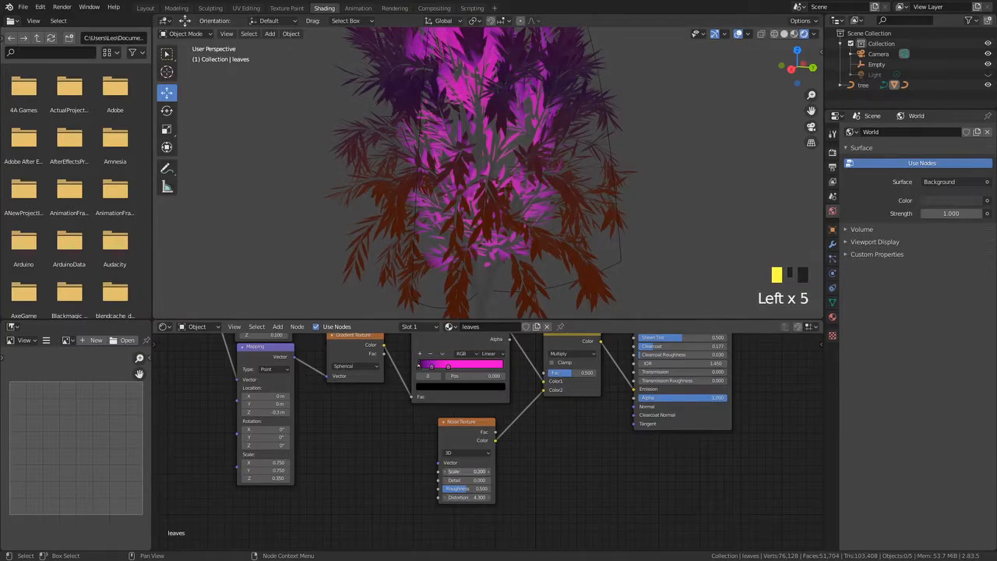
scroll(456, 263, down, 3)
middle_drag(603, 205, 462, 214)
scroll(492, 231, down, 3)
scroll(462, 217, up, 5)
middle_drag(423, 423, 423, 468)
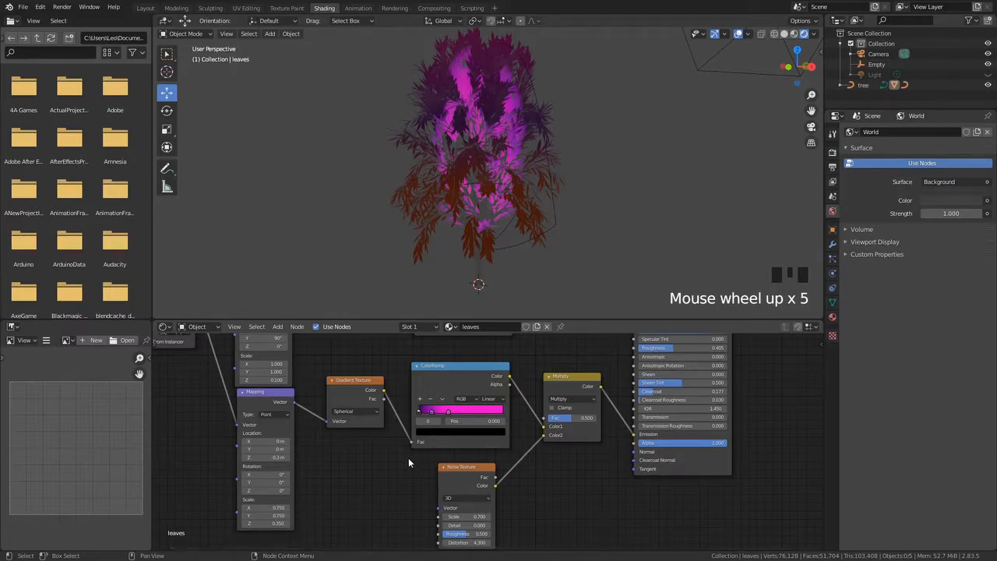
Color the emission ColorRamp's right stop orange-red
scroll(462, 447, up, 2)
click(518, 416)
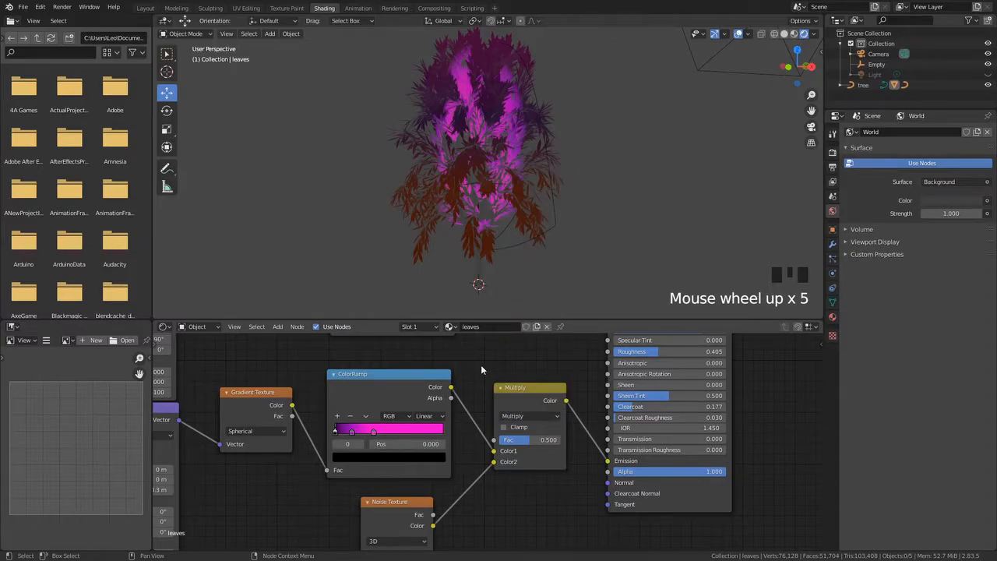
scroll(481, 366, up, 1)
middle_drag(431, 442, 514, 399)
middle_drag(424, 388, 431, 425)
scroll(447, 427, up, 3)
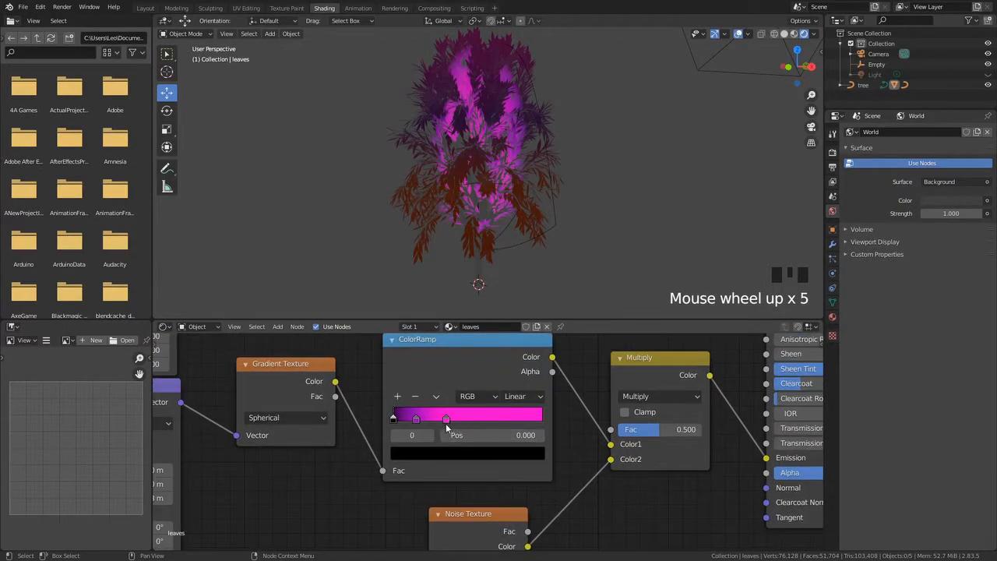
click(445, 419)
click(451, 454)
drag(491, 341, 449, 346)
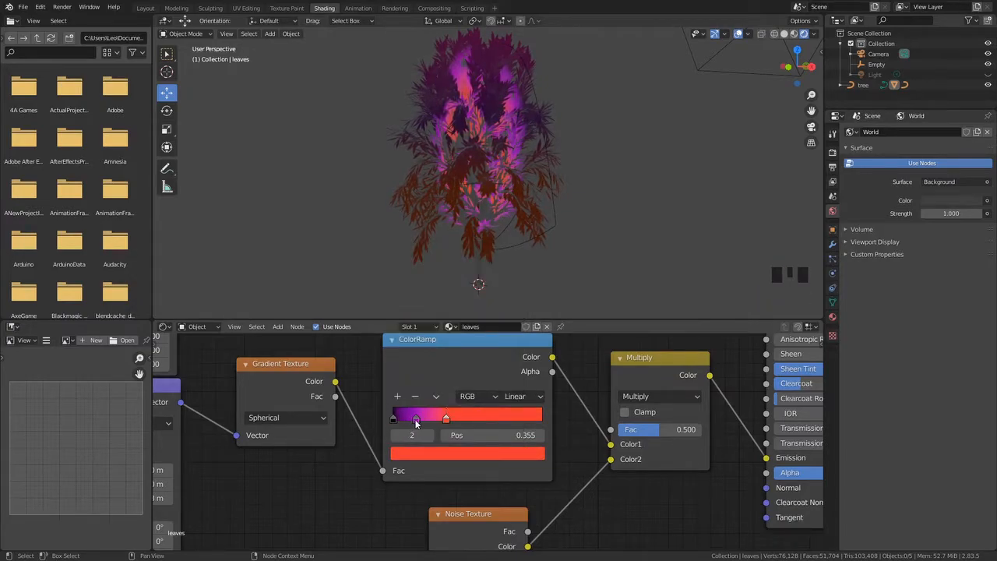
Move an emission ColorRamp stop to position 0.3 and color it pink
click(415, 419)
click(416, 454)
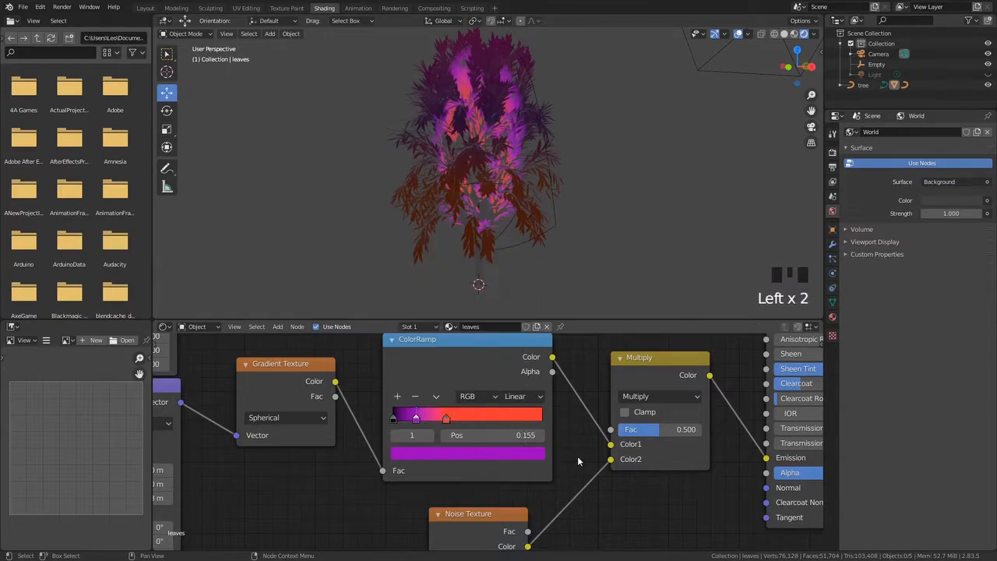
click(431, 420)
click(416, 420)
drag(416, 420, 437, 419)
click(444, 454)
drag(495, 320, 512, 249)
drag(471, 338, 471, 321)
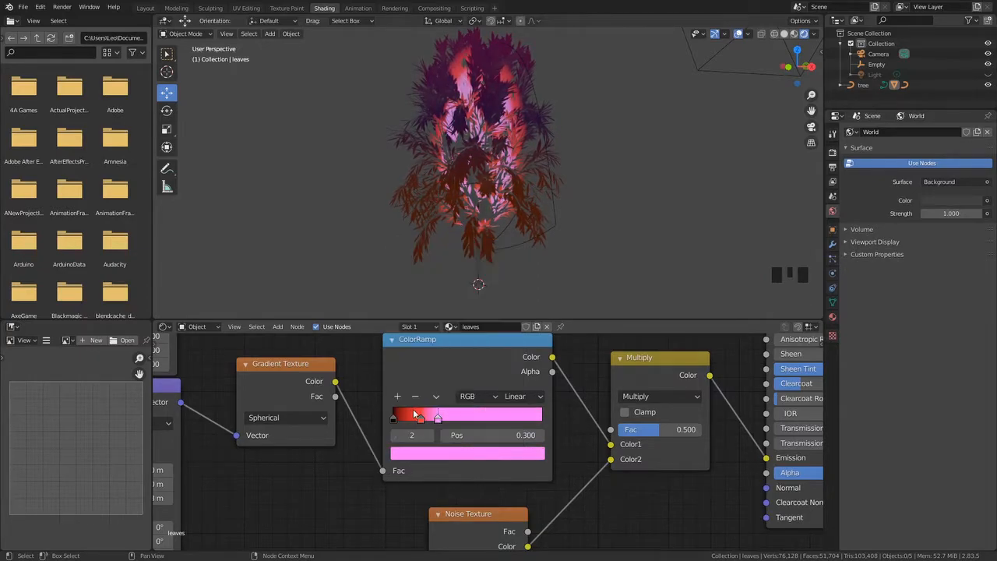
Color the emission ColorRamp's middle stop dark gold
click(421, 418)
click(425, 455)
drag(439, 348, 428, 338)
drag(511, 288, 510, 340)
drag(425, 339, 418, 336)
middle_drag(591, 254, 523, 255)
Move the gold stop to about 0.223 and set the ramp interpolation to Cardinal
scroll(482, 270, down, 3)
mouse_move(427, 417)
mouse_down()
mouse_move(454, 414)
mouse_move(411, 415)
mouse_up()
click(543, 383)
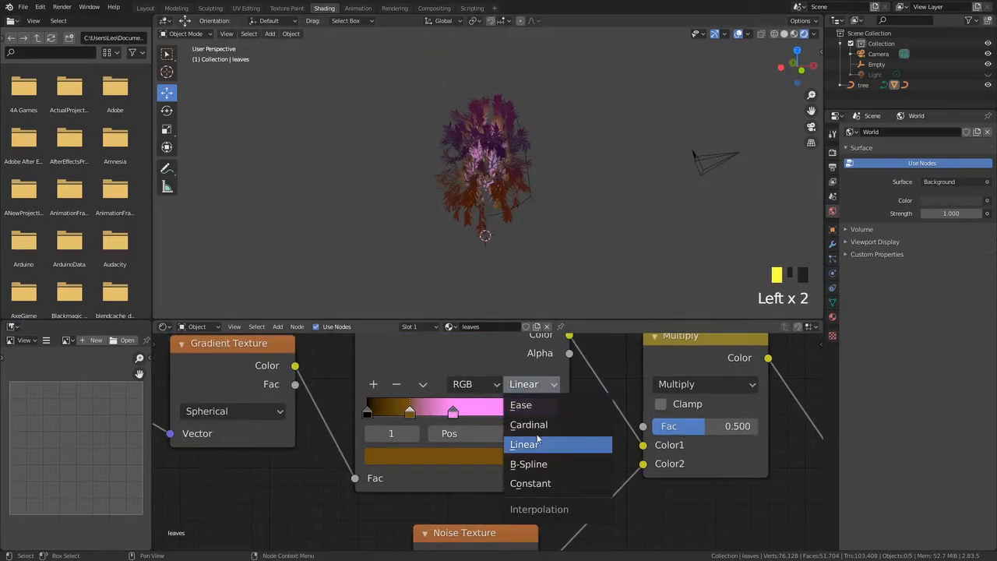
click(539, 425)
Switch the render engine to Cycles
middle_drag(510, 251, 586, 216)
scroll(547, 230, down, 7)
scroll(621, 206, up, 4)
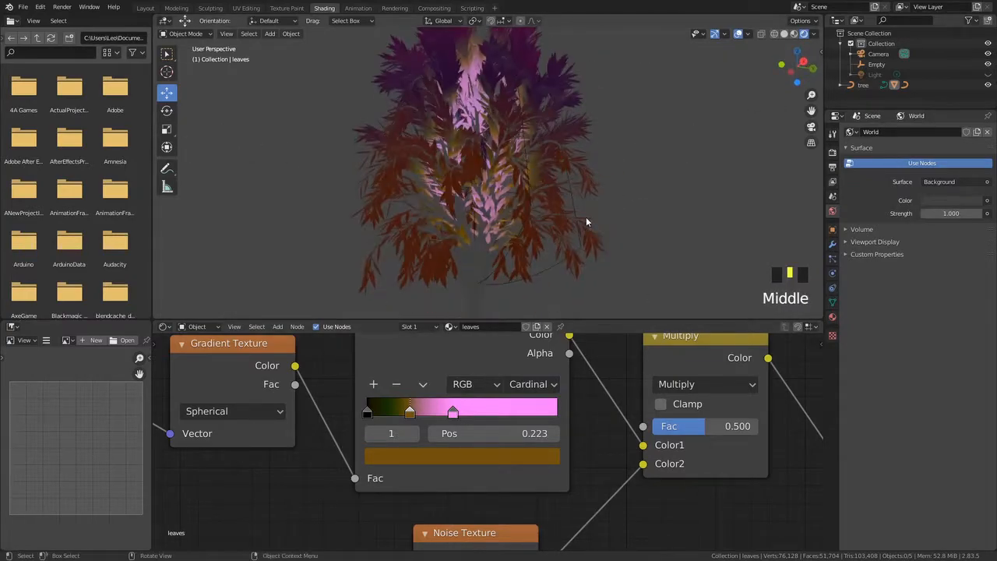
scroll(586, 217, down, 3)
click(832, 152)
click(956, 131)
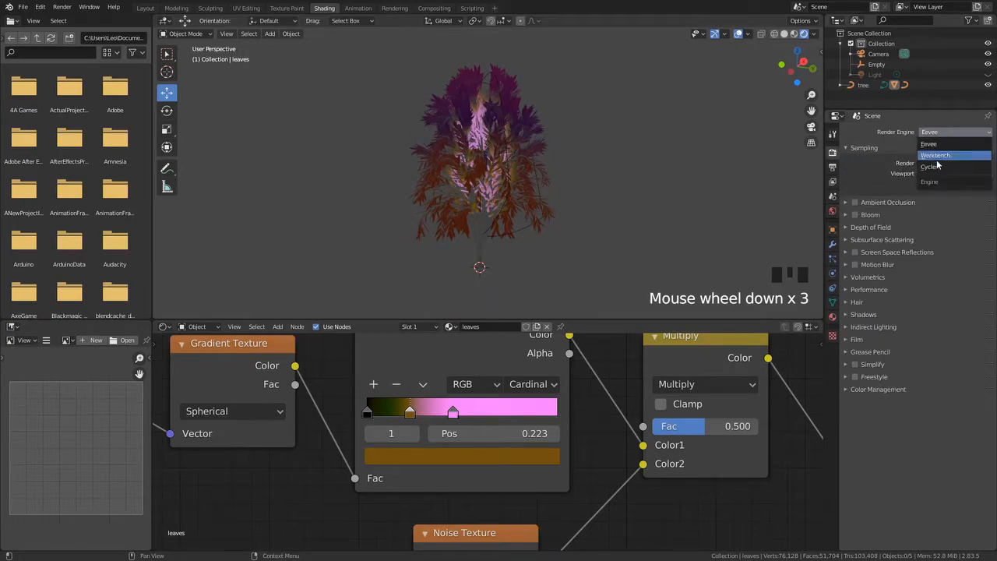
click(944, 165)
Save the blend file
middle_drag(609, 234, 564, 200)
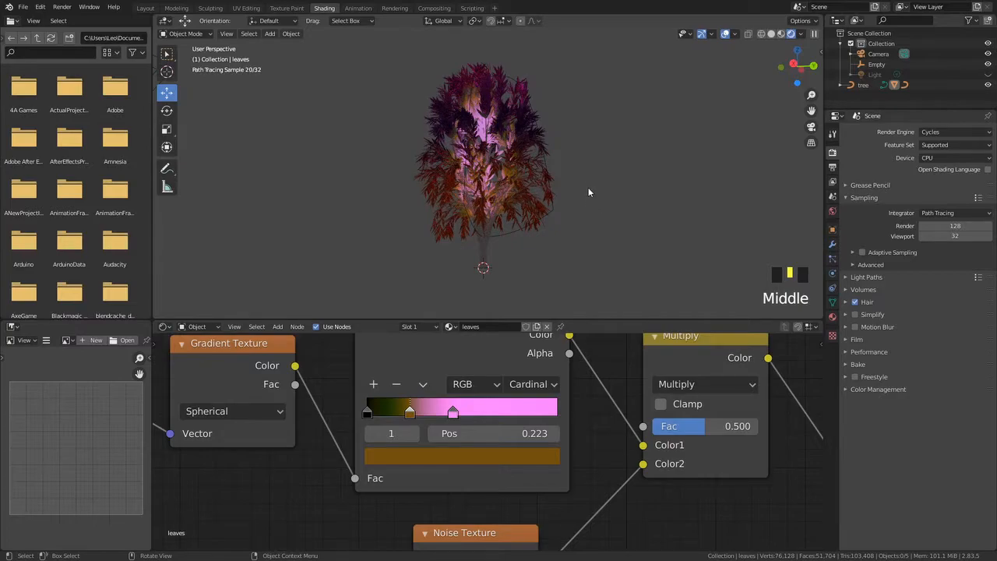
middle_drag(600, 175, 569, 184)
key(ctrl+s)
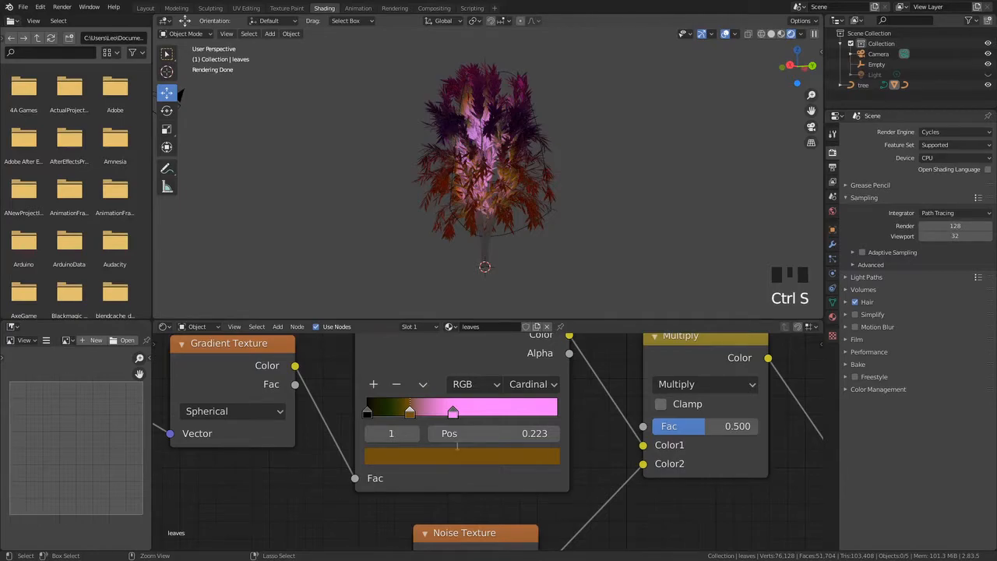
Select the leaves object in the viewport
middle_drag(534, 269, 515, 241)
middle_drag(545, 436, 412, 434)
scroll(385, 413, down, 13)
scroll(413, 433, down, 2)
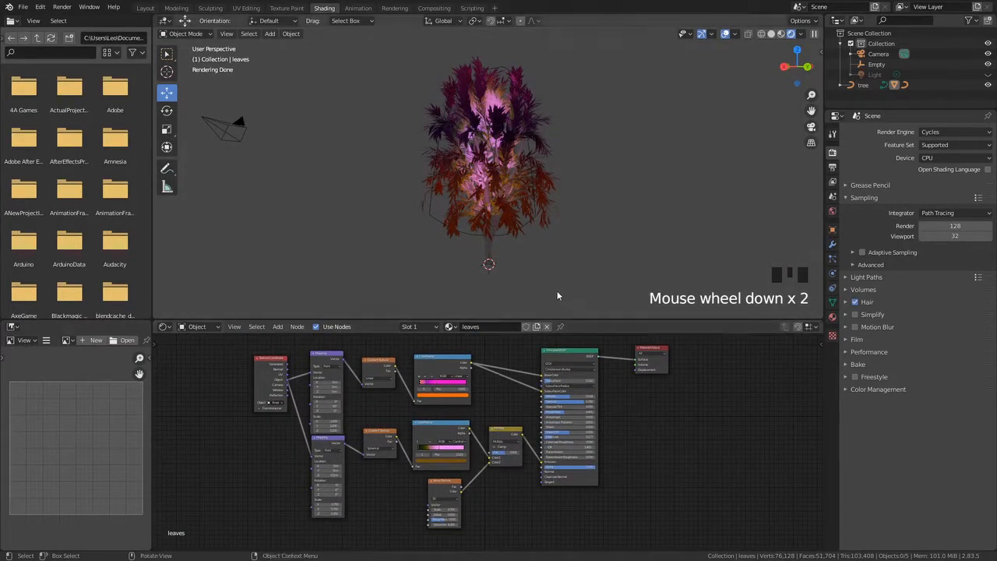
click(470, 270)
middle_drag(470, 270, 573, 289)
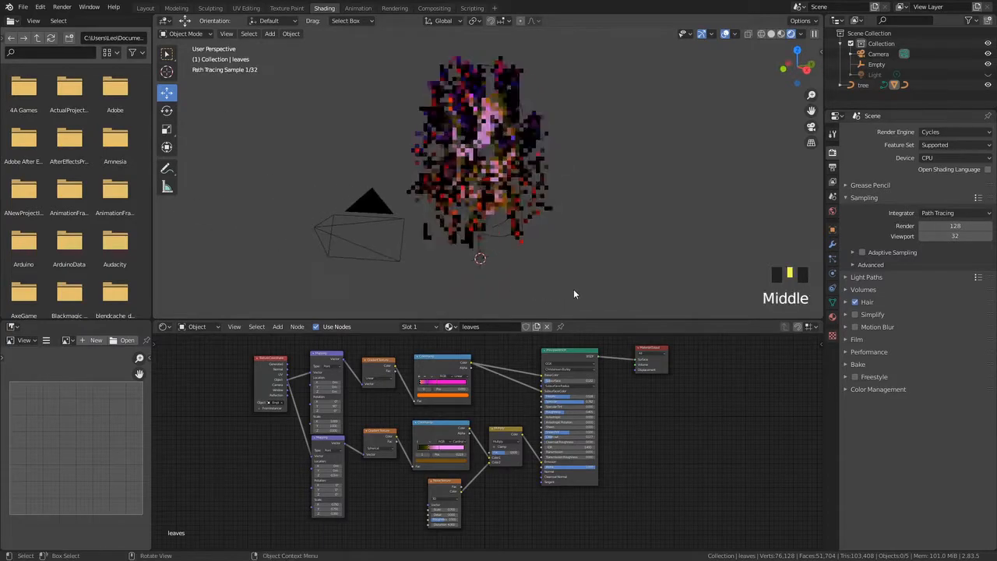
scroll(560, 293, up, 3)
click(553, 300)
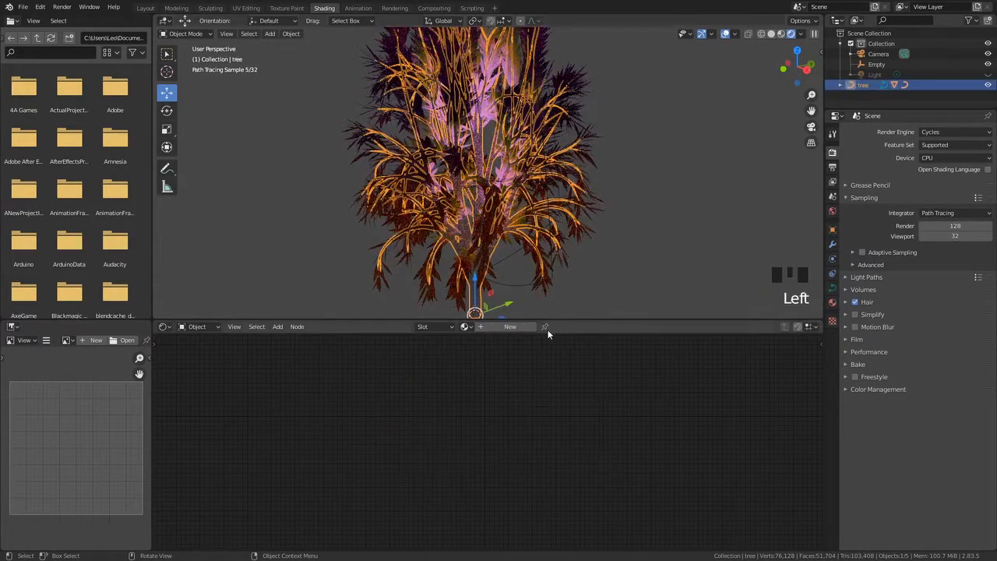
click(560, 124)
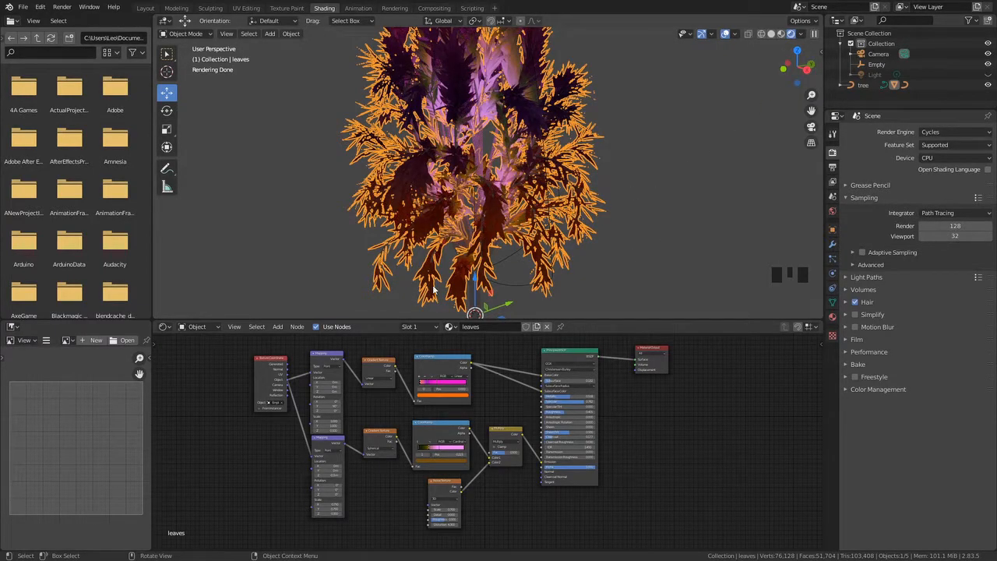
Switch the viewport to Material Preview shading
mouse_move(475, 266)
middle_down()
mouse_move(459, 265)
mouse_move(507, 270)
mouse_move(476, 267)
middle_up()
scroll(497, 279, down, 2)
click(782, 34)
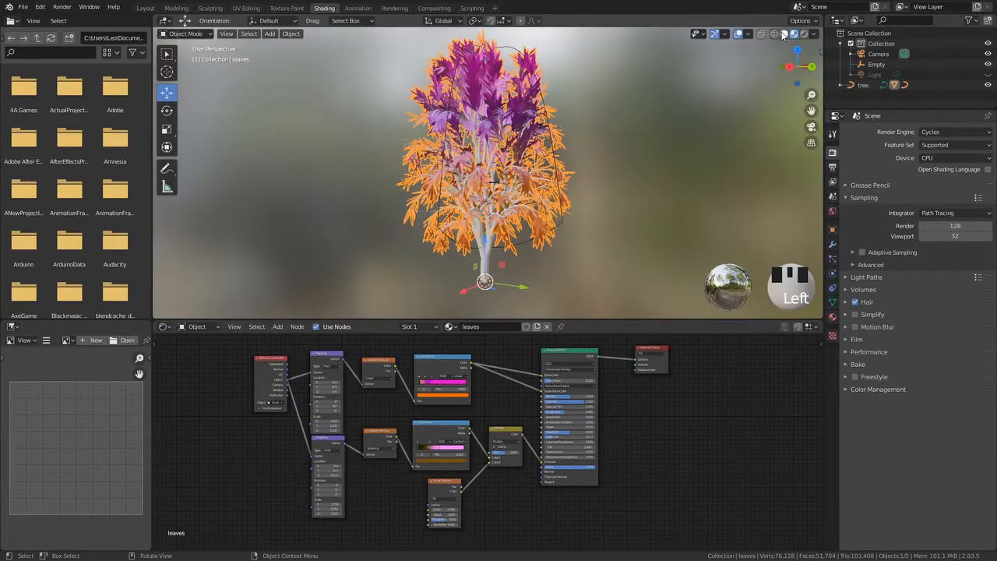
Switch the viewport to Rendered shading to preview the leaf material in Cycles
click(646, 186)
mouse_move(646, 185)
middle_down()
mouse_move(680, 200)
mouse_move(599, 231)
mouse_move(613, 198)
mouse_move(405, 102)
mouse_move(212, 189)
mouse_move(450, 92)
mouse_move(414, 232)
mouse_move(471, 100)
mouse_move(517, 232)
mouse_move(578, 211)
middle_up()
click(803, 34)
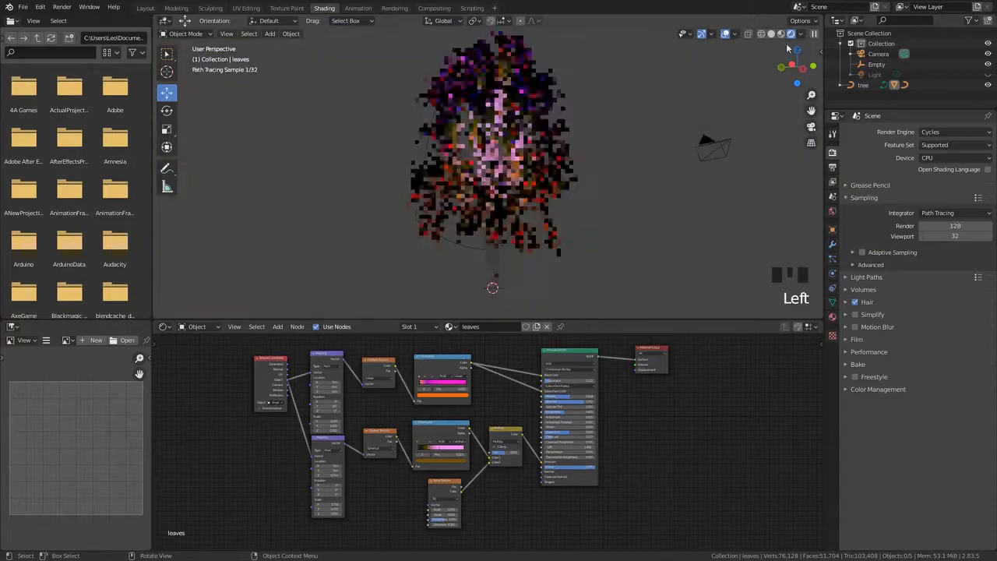
Examine the rendered leaves from different angles and inspect the leaf material's node tree
click(619, 192)
middle_drag(598, 178, 532, 205)
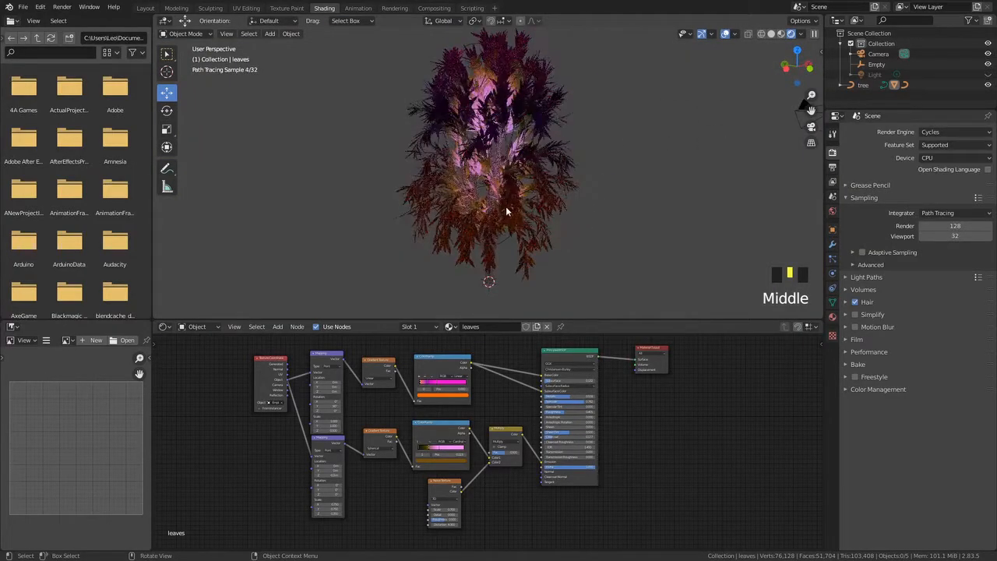
click(511, 224)
middle_drag(421, 437, 493, 421)
scroll(337, 490, up, 3)
scroll(472, 421, up, 2)
middle_drag(496, 493, 580, 477)
drag(583, 482, 610, 482)
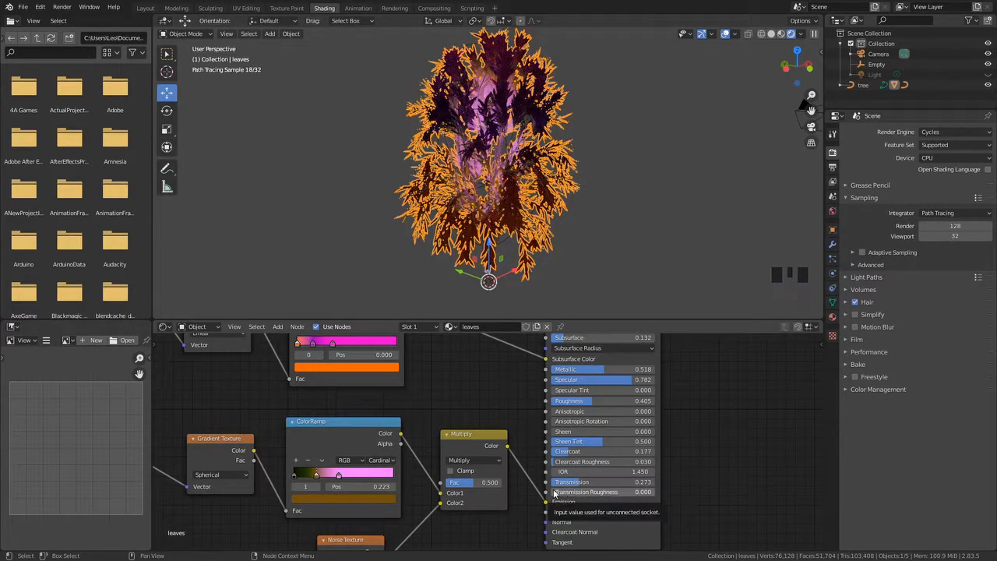
middle_drag(488, 440, 460, 515)
middle_drag(572, 436, 516, 444)
middle_drag(398, 397, 555, 398)
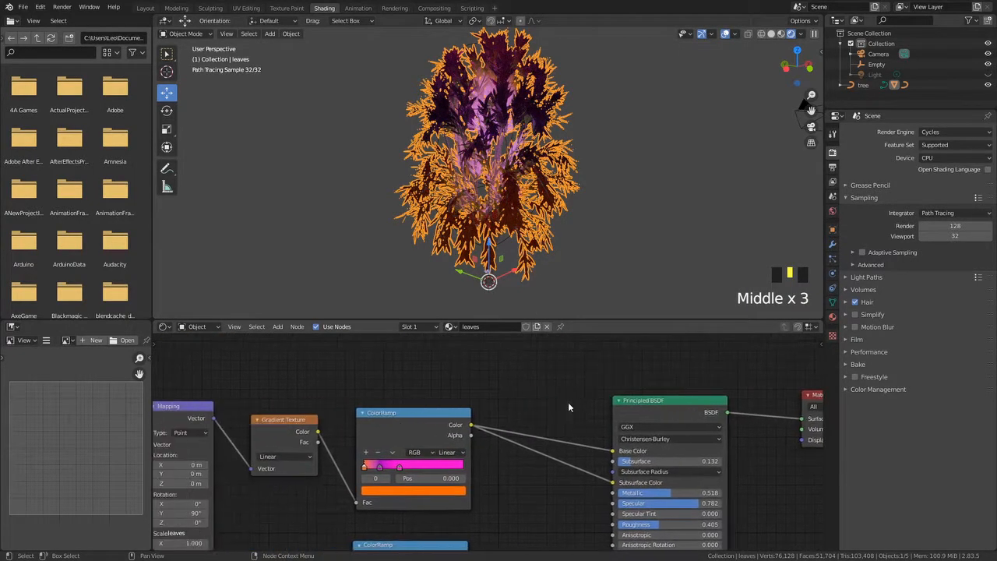
Select the Empty and move it slightly upward along Z to shift the gradients on the leaves
middle_drag(636, 217, 595, 224)
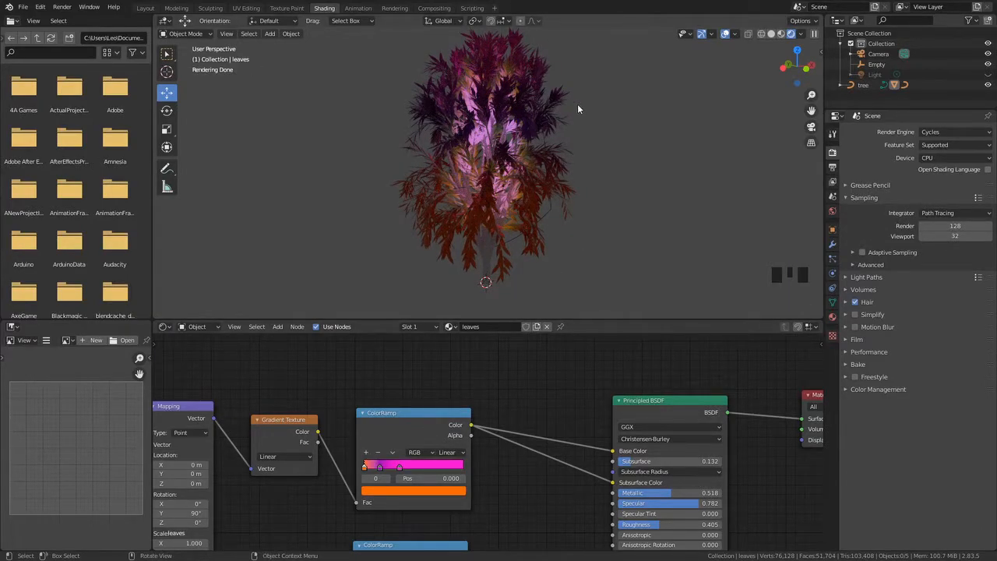
click(459, 187)
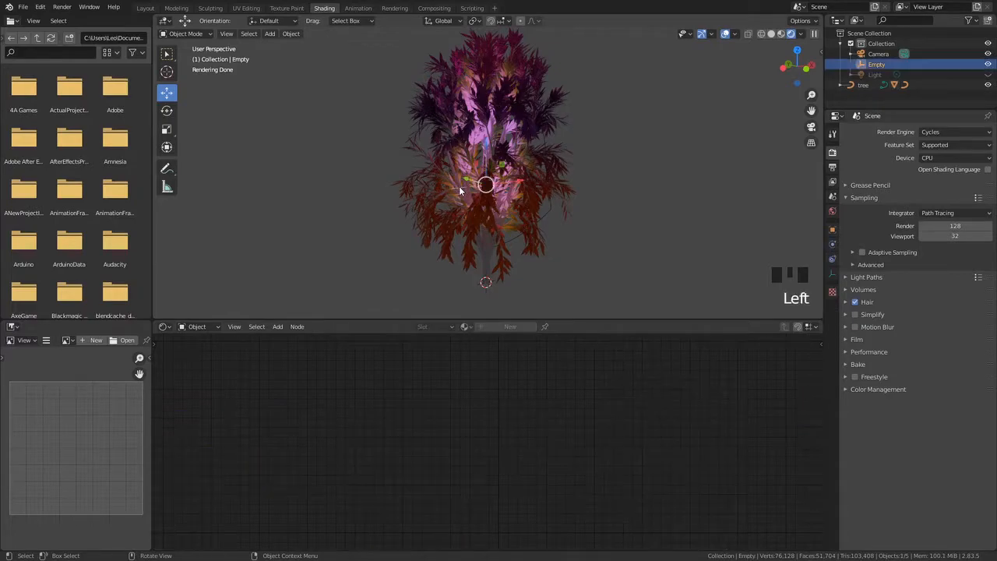
drag(485, 162, 484, 150)
click(637, 154)
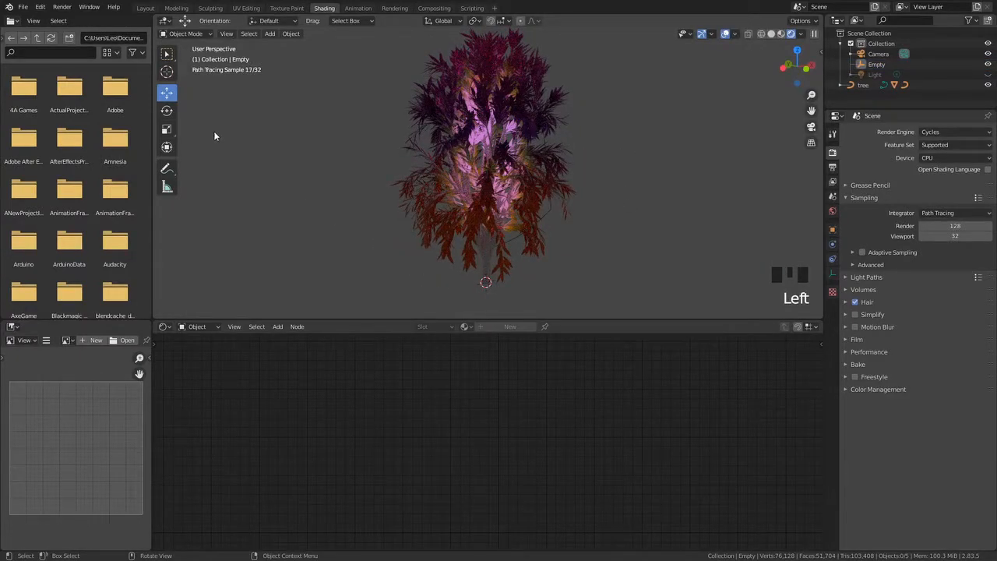
Zoom out and orbit around the tree to inspect the rendered leaf colors
scroll(359, 247, down, 5)
middle_drag(374, 234, 376, 205)
click(382, 177)
middle_drag(467, 194, 496, 201)
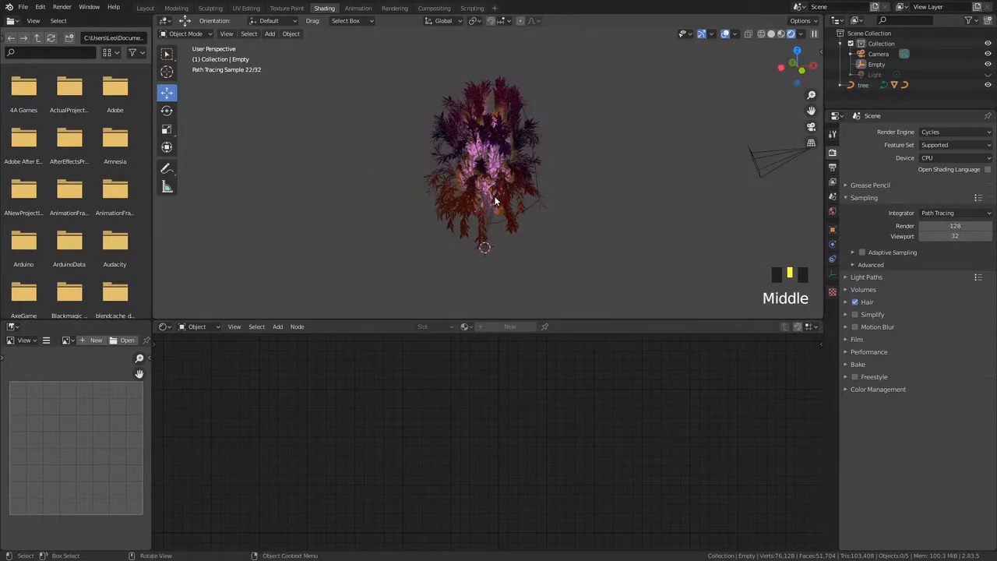